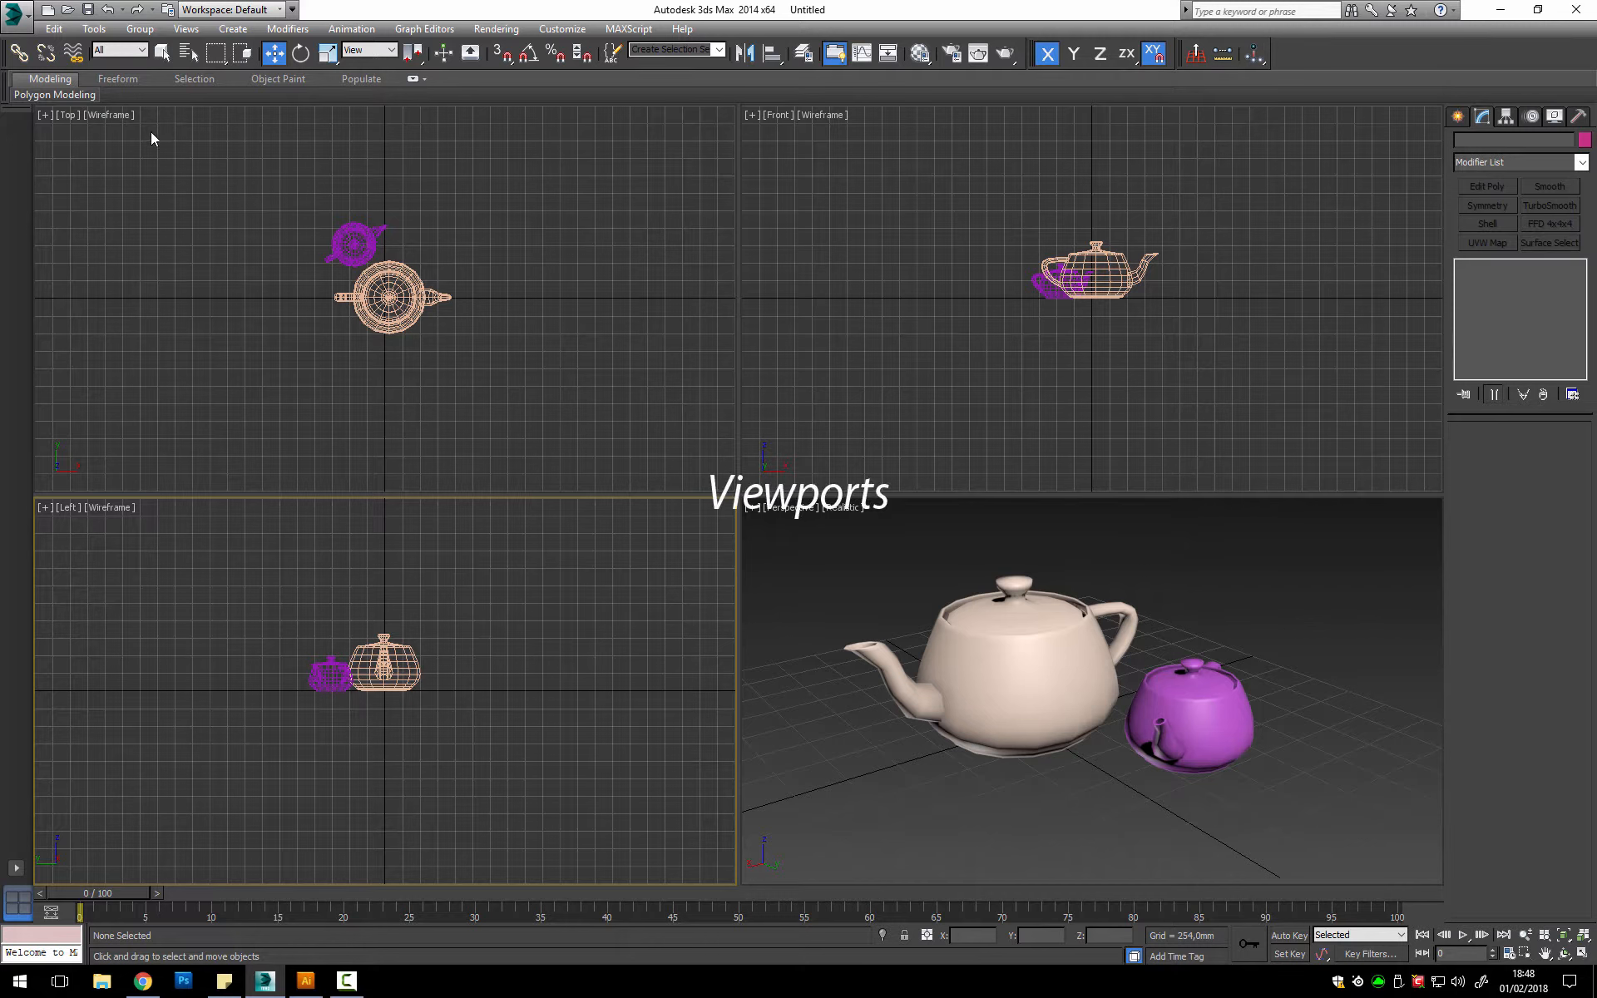
# Step: Activate the Top viewport and switch it to the Back view
pyautogui.click(366, 181)
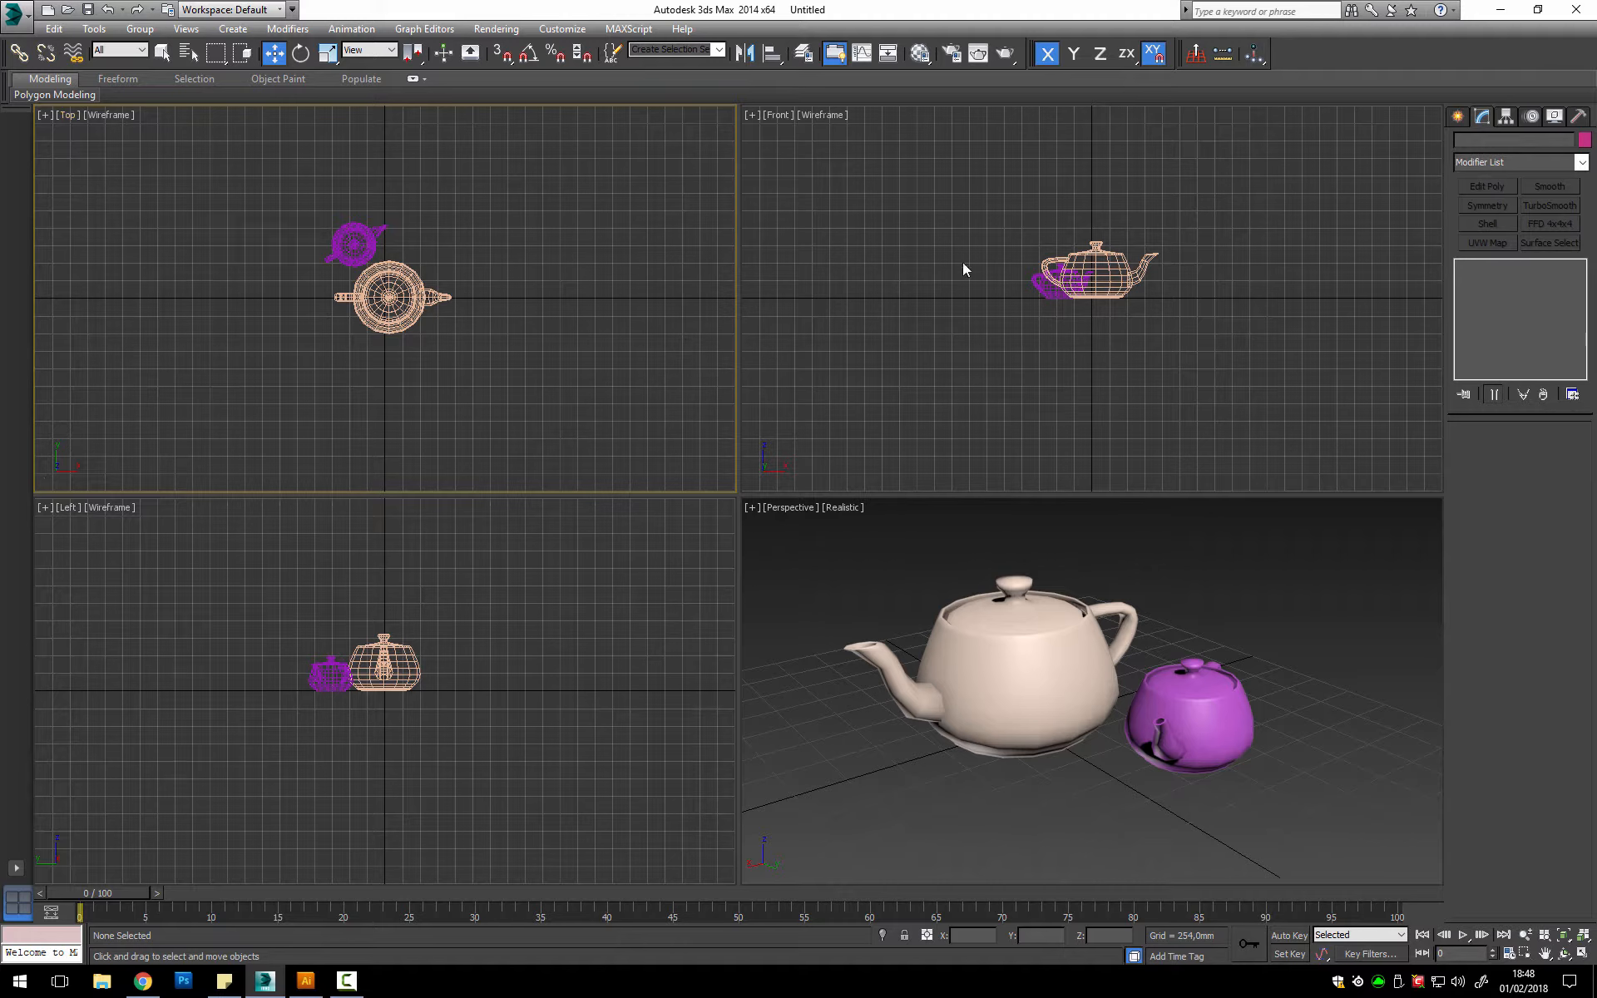
pyautogui.moveTo(67, 98)
pyautogui.click(68, 118)
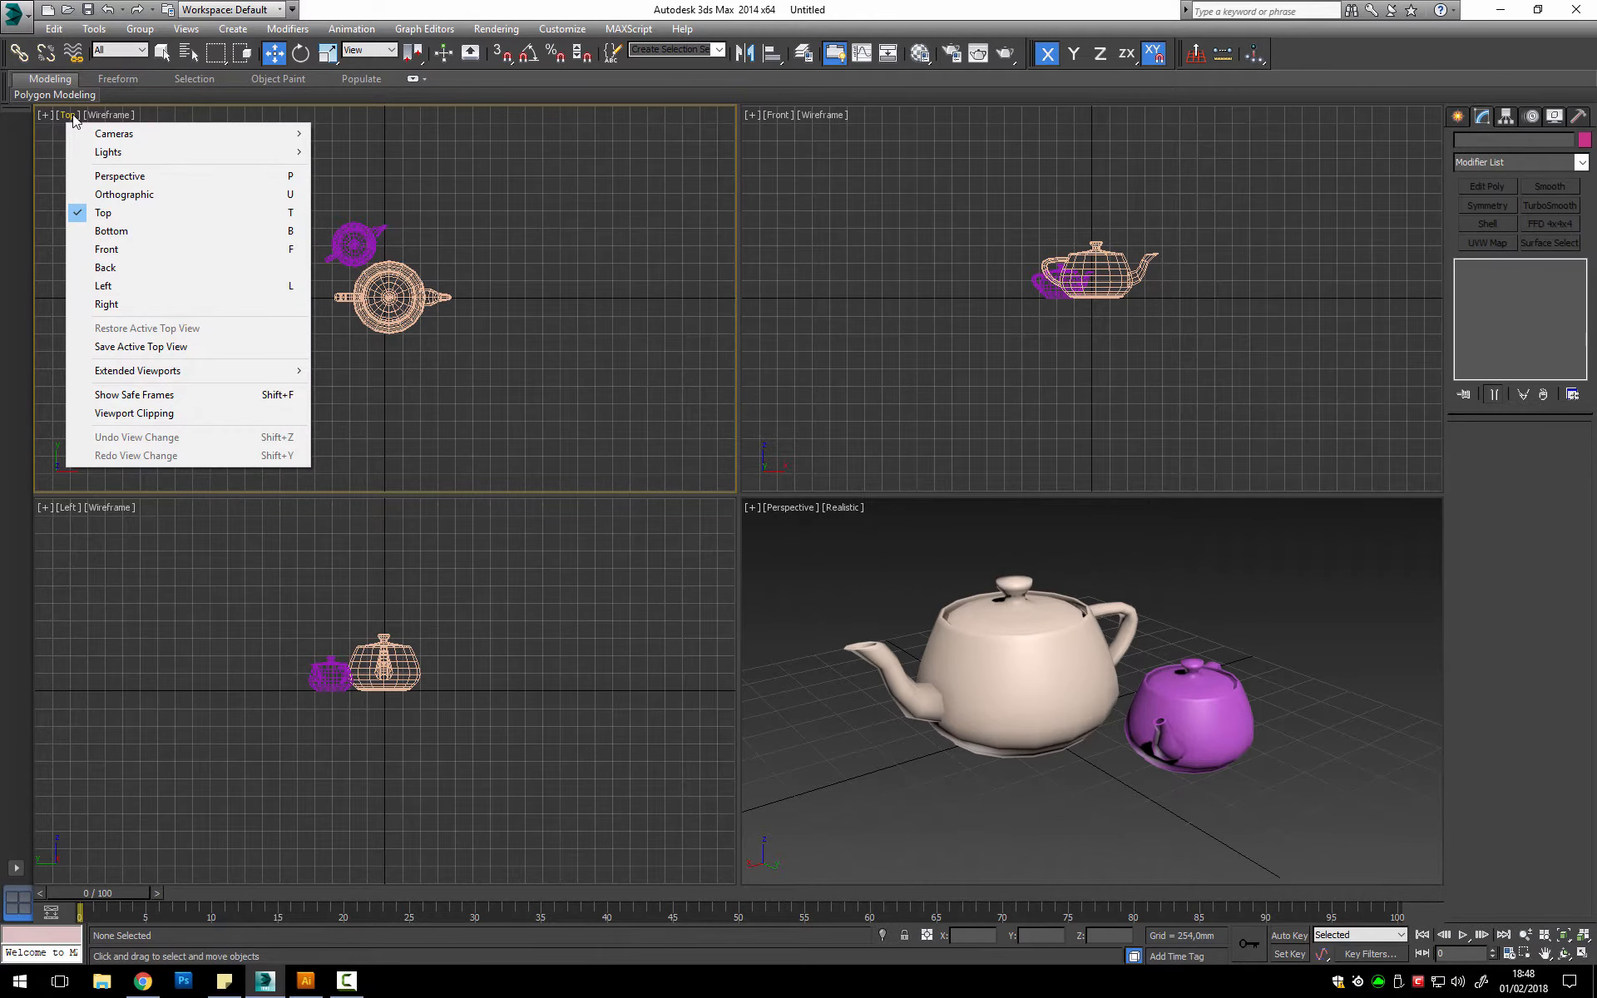
pyautogui.click(117, 269)
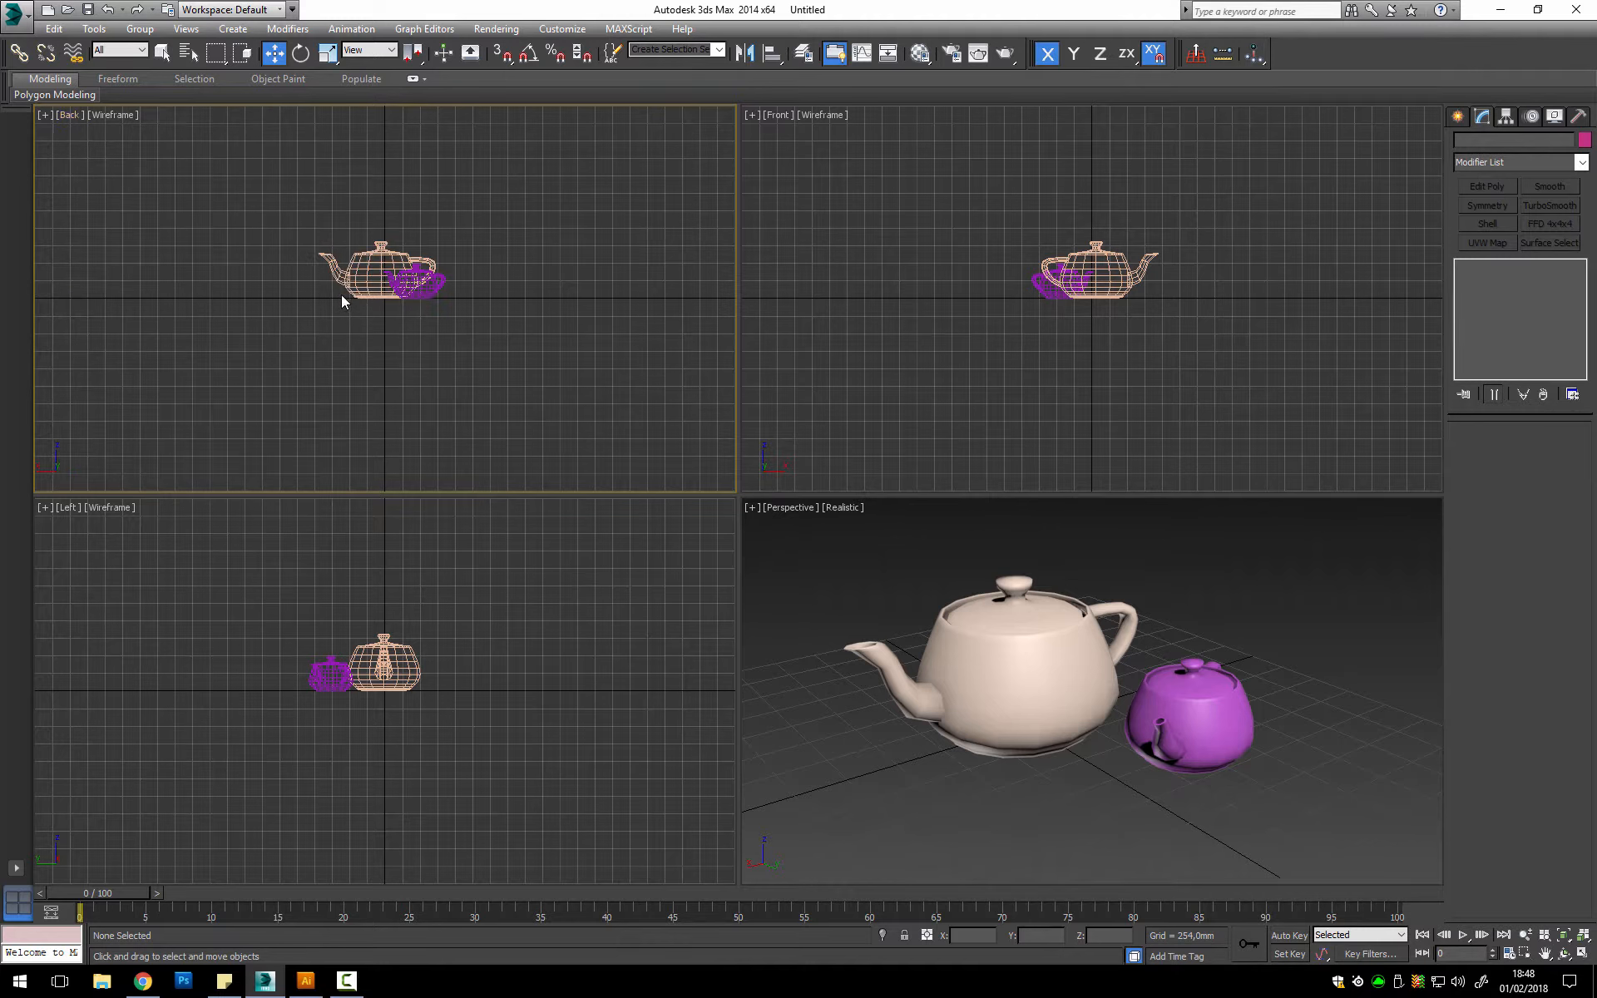
# Step: Change the Back viewport to Perspective, and return it to the Top view
pyautogui.click(70, 116)
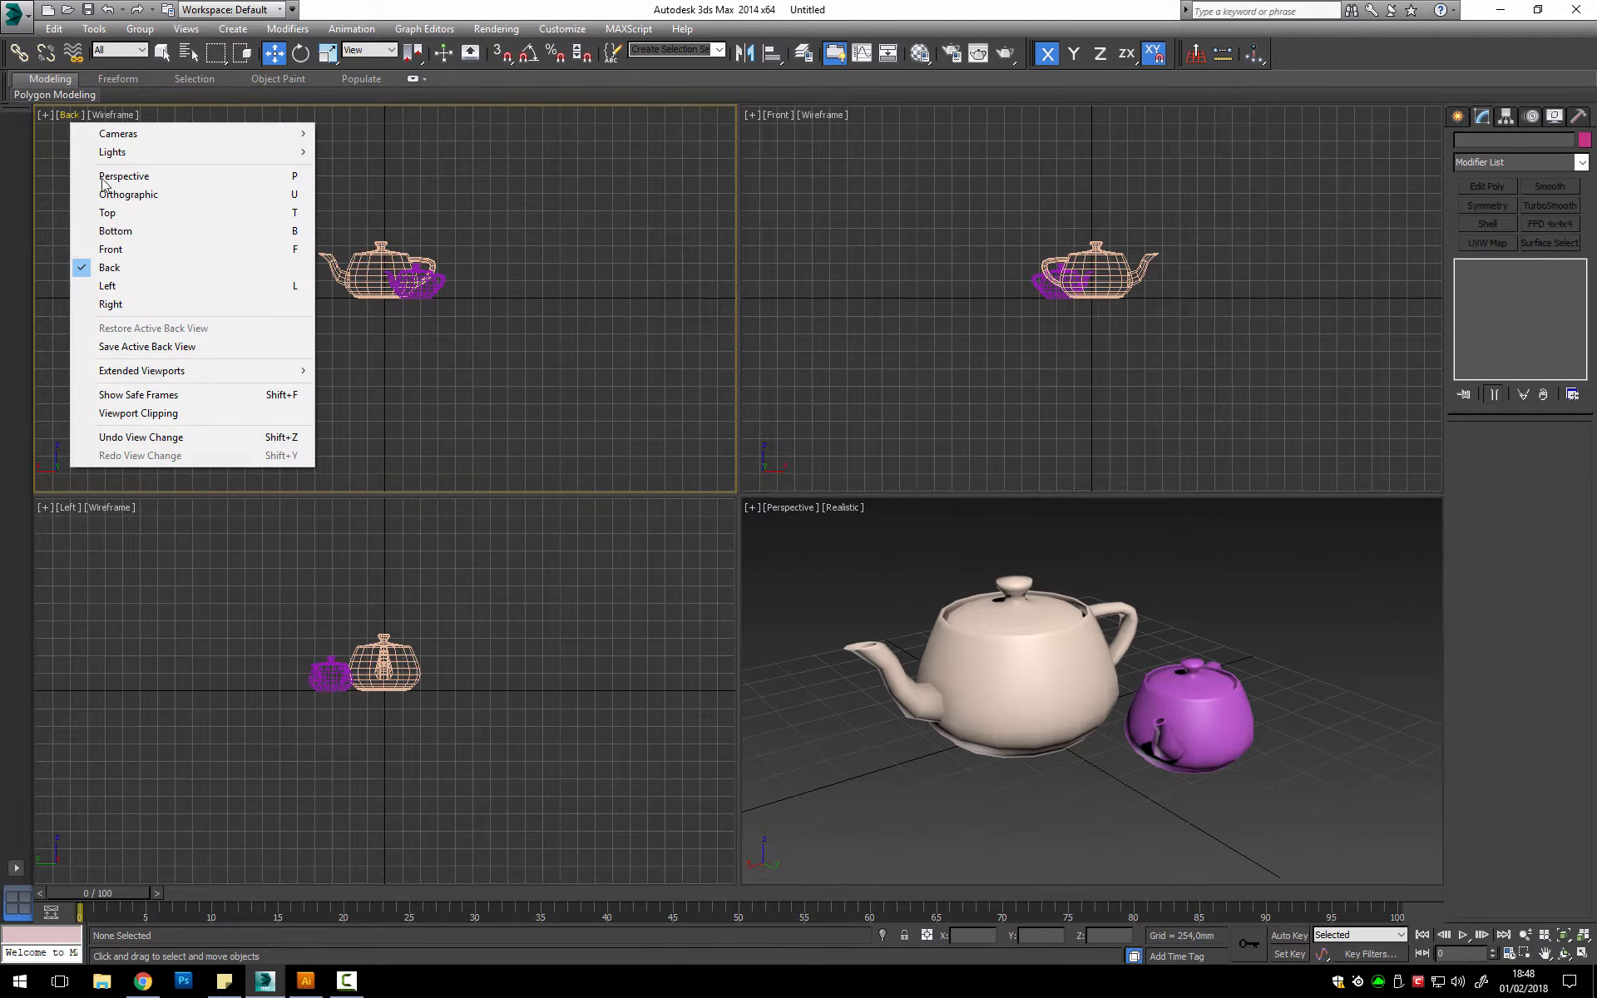
pyautogui.click(142, 176)
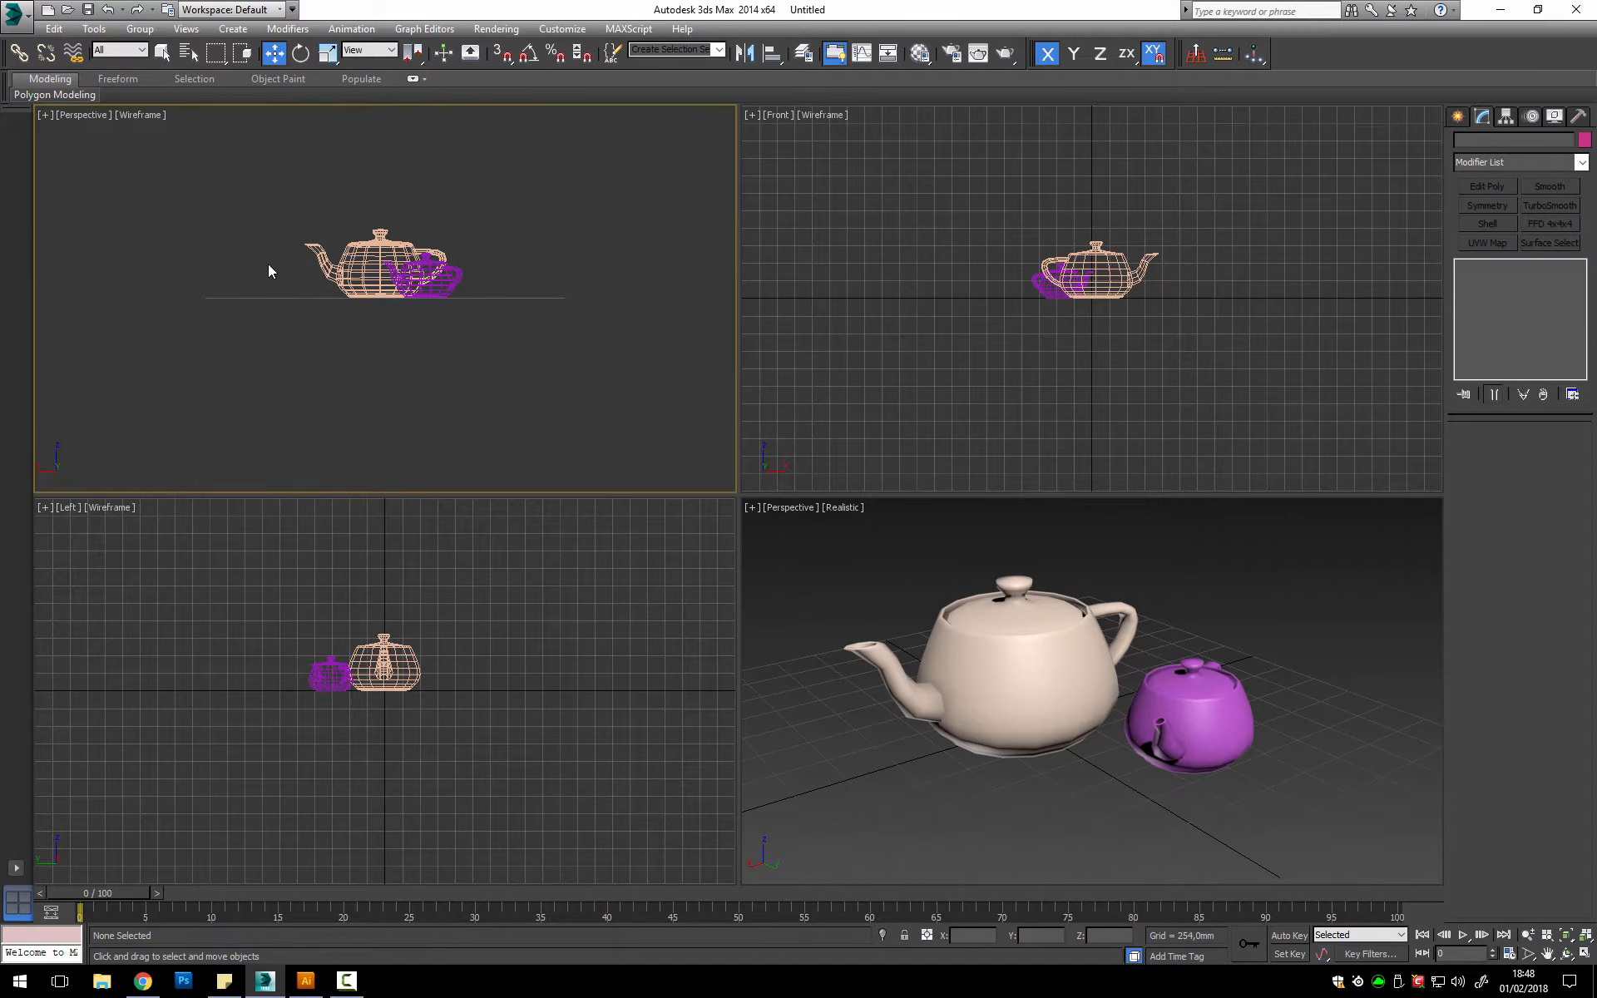
pyautogui.click(72, 117)
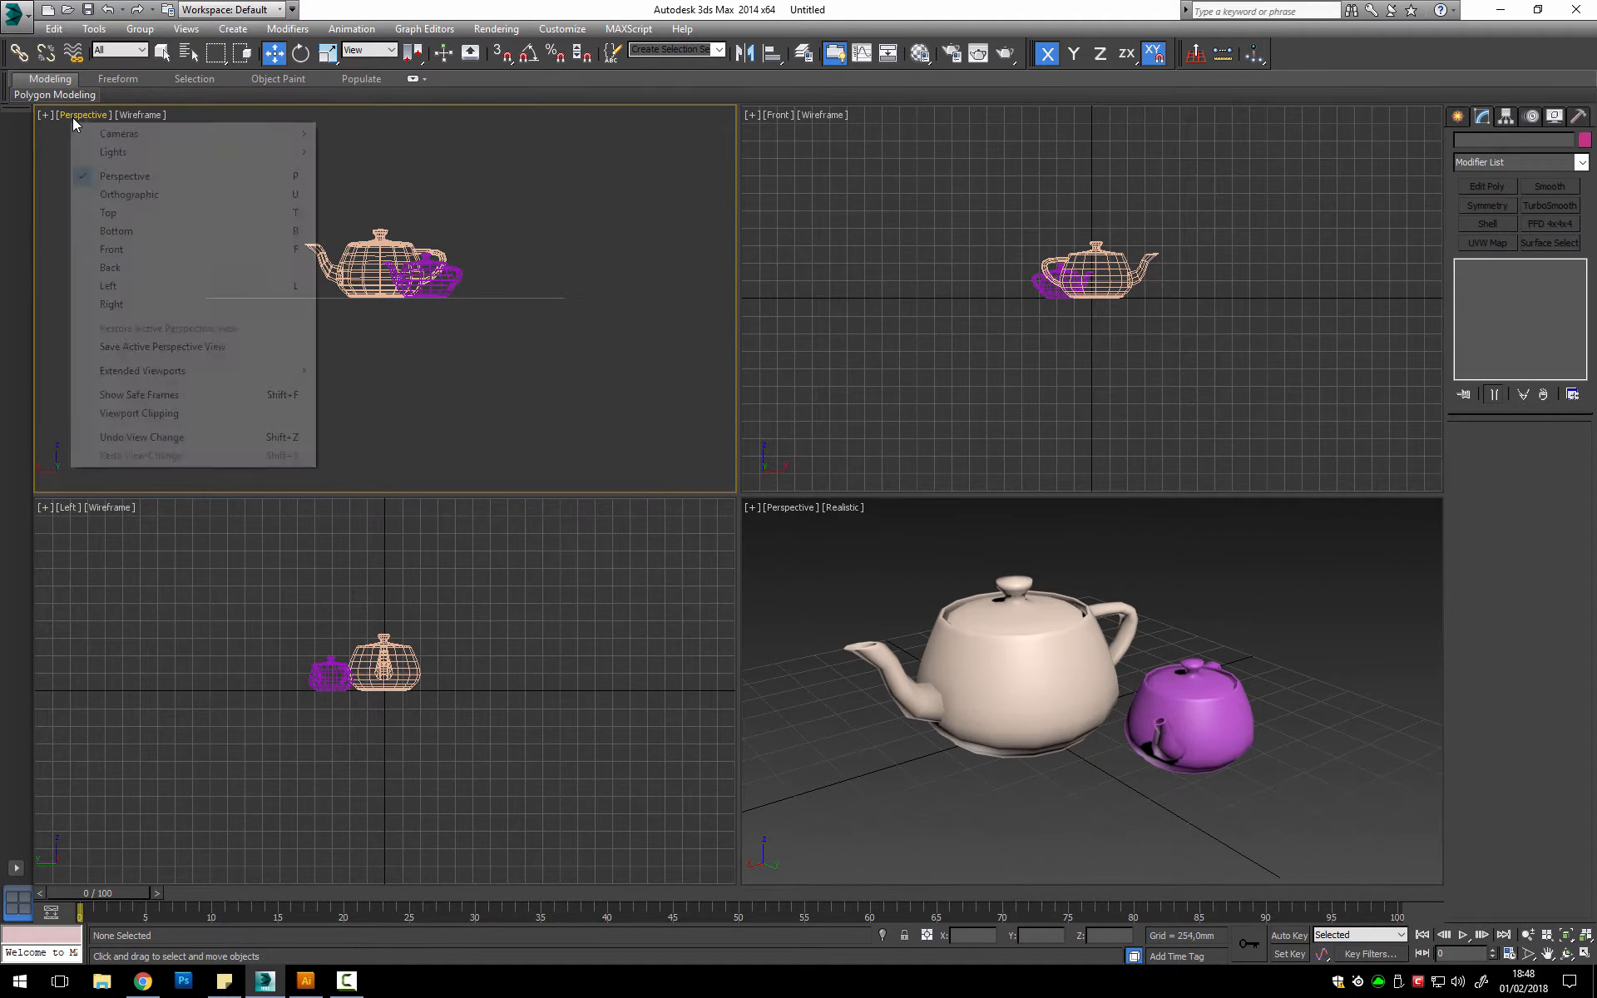
pyautogui.click(132, 212)
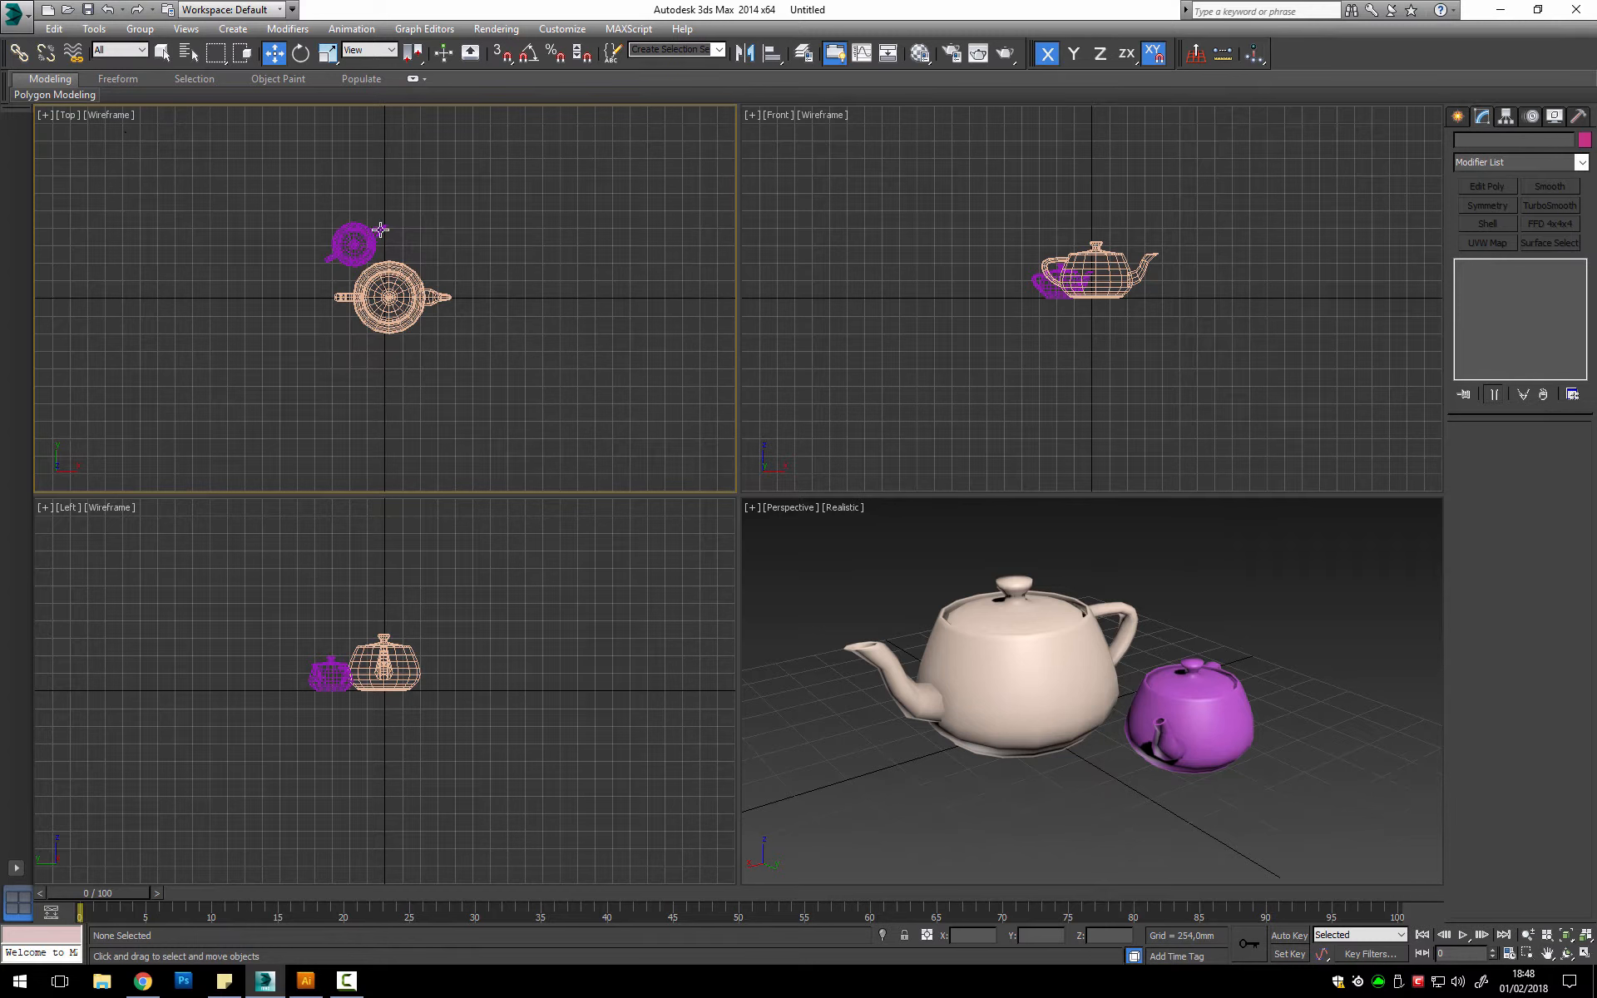
pyautogui.click(67, 116)
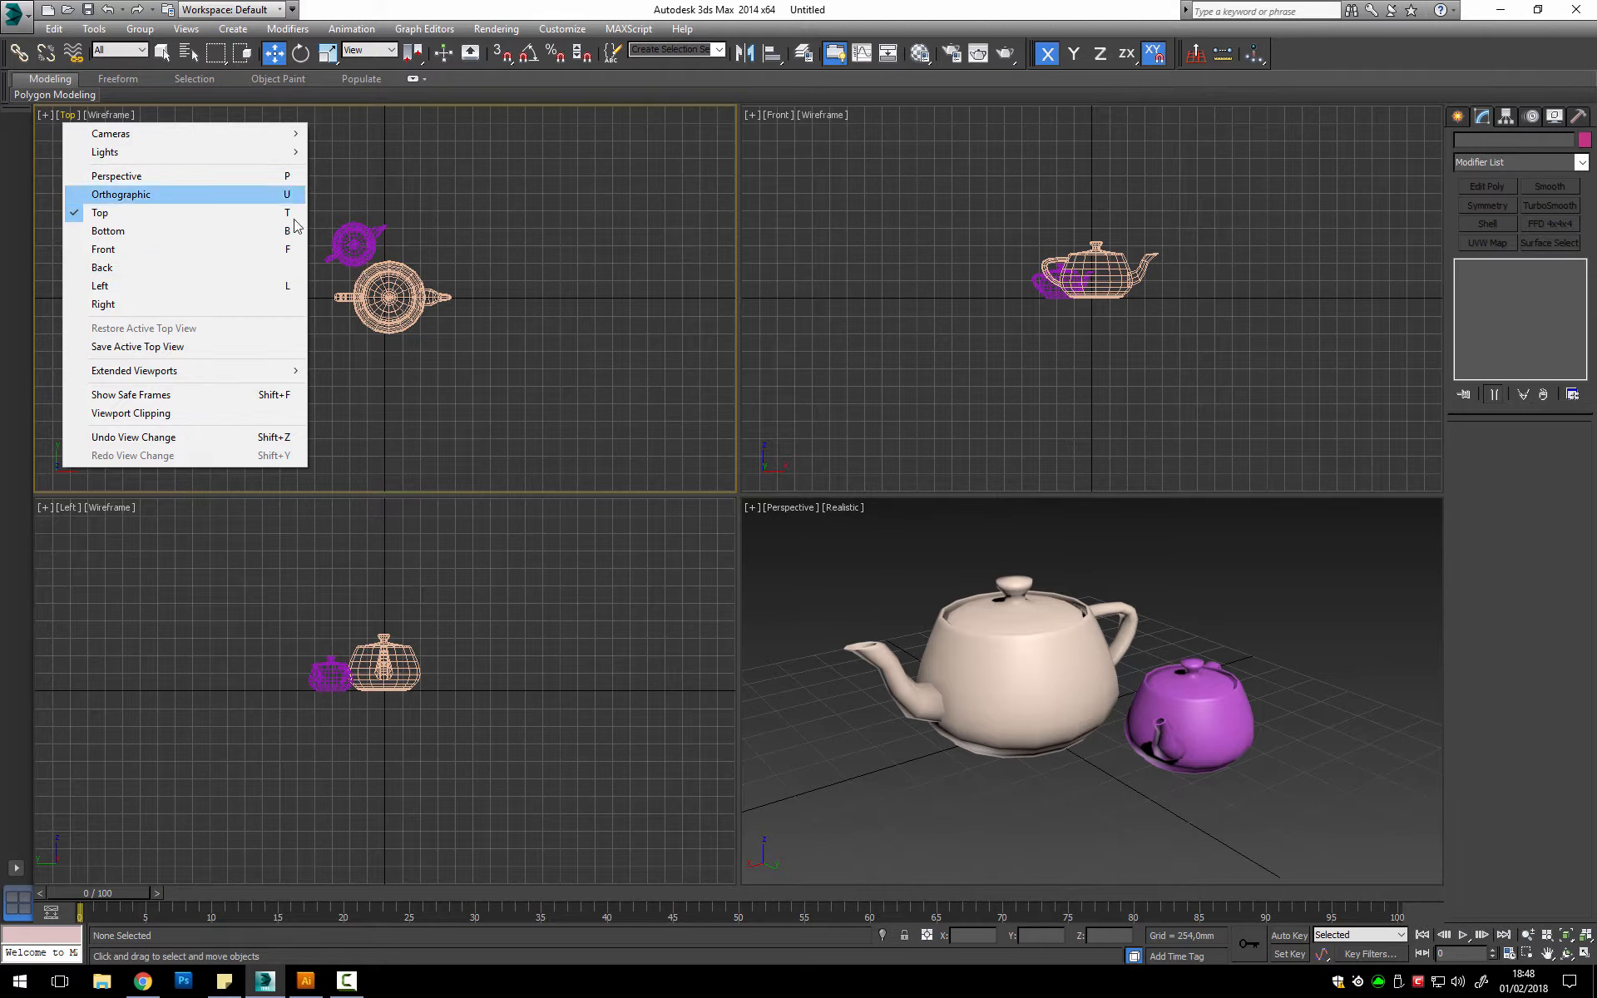
pyautogui.click(511, 300)
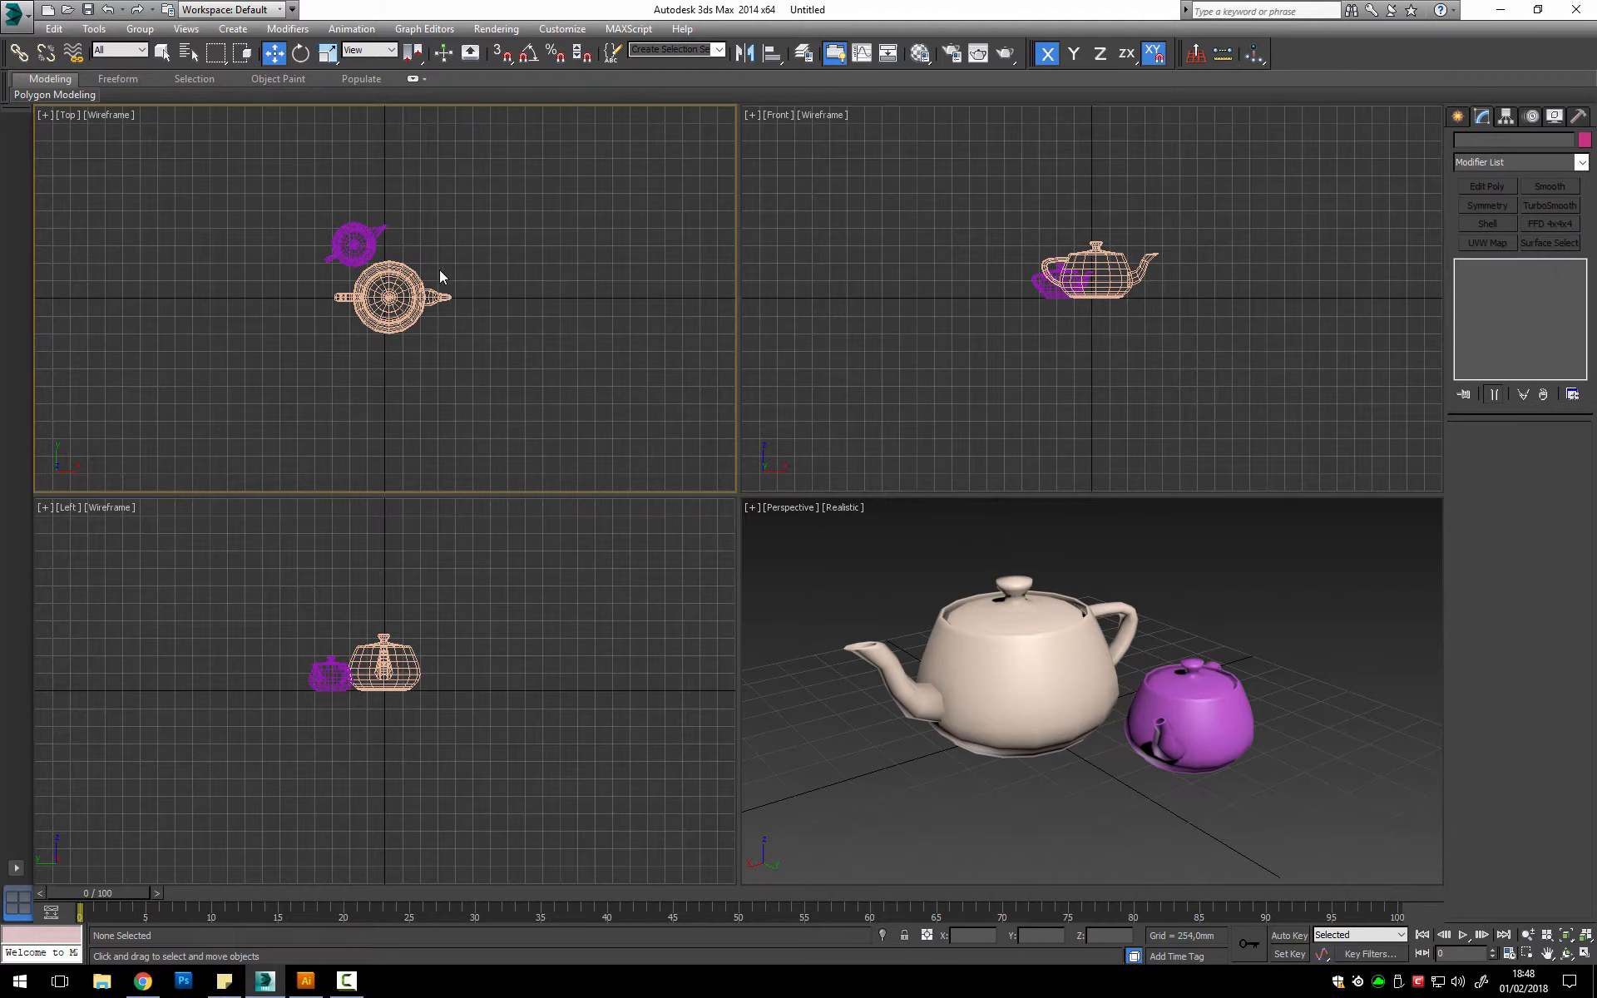
# Step: Activate the realistic Perspective viewport and maximize it to fill the whole viewport area
pyautogui.click(1021, 537)
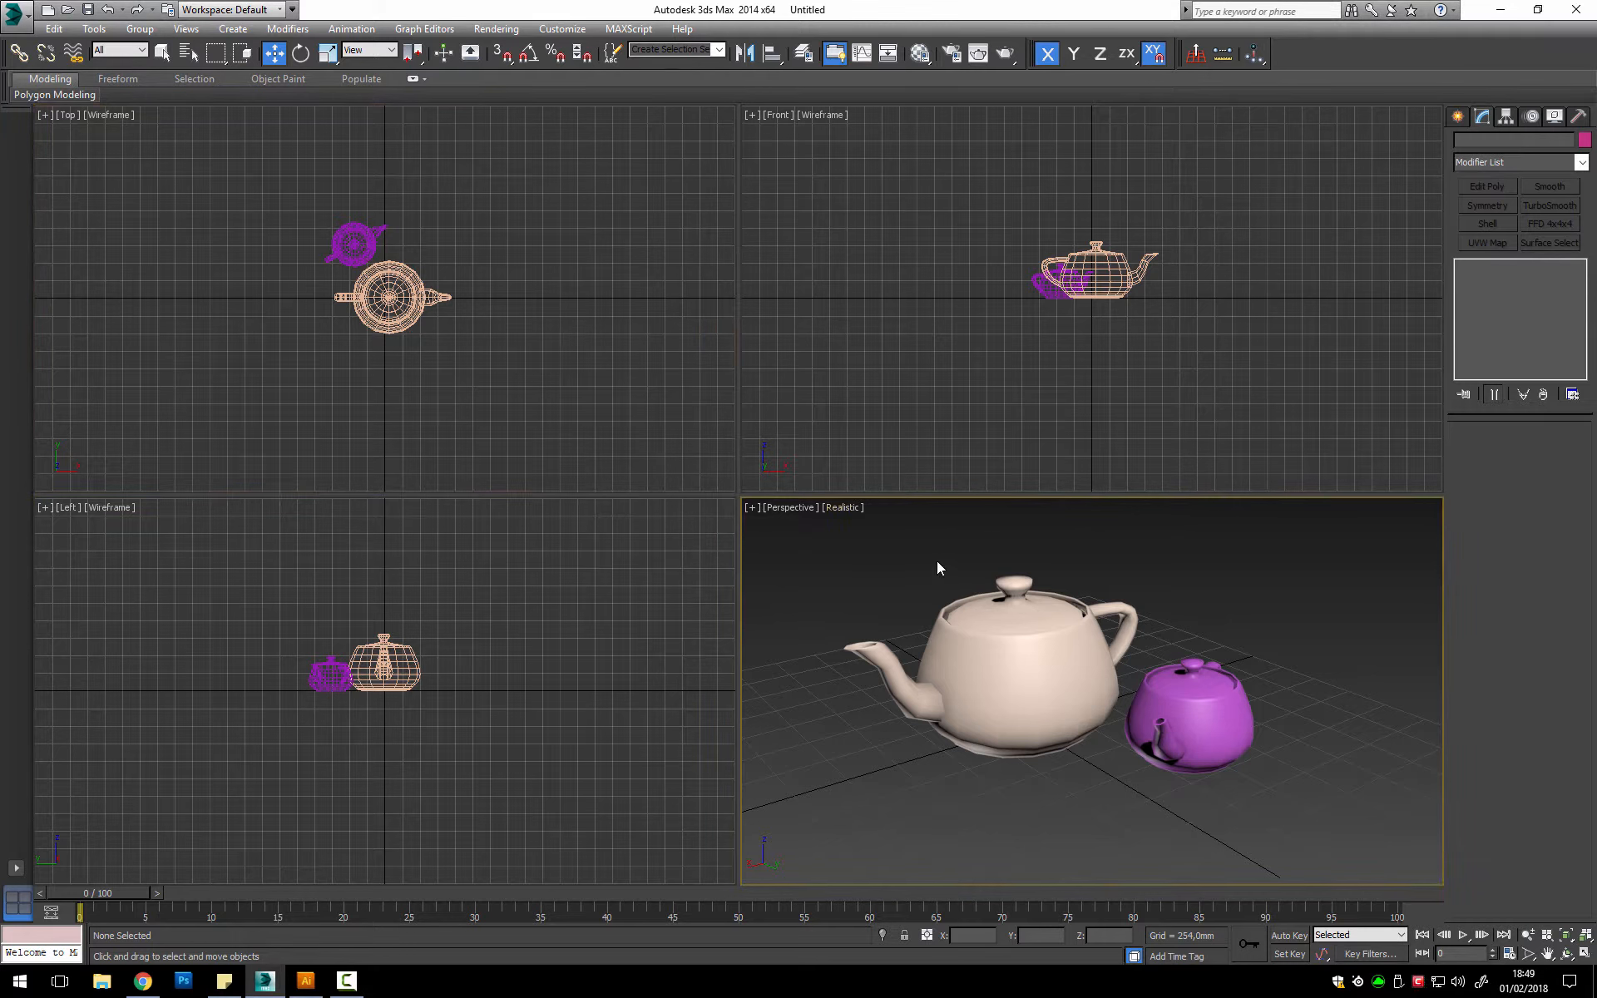
pyautogui.hotkey('alt', 'w')
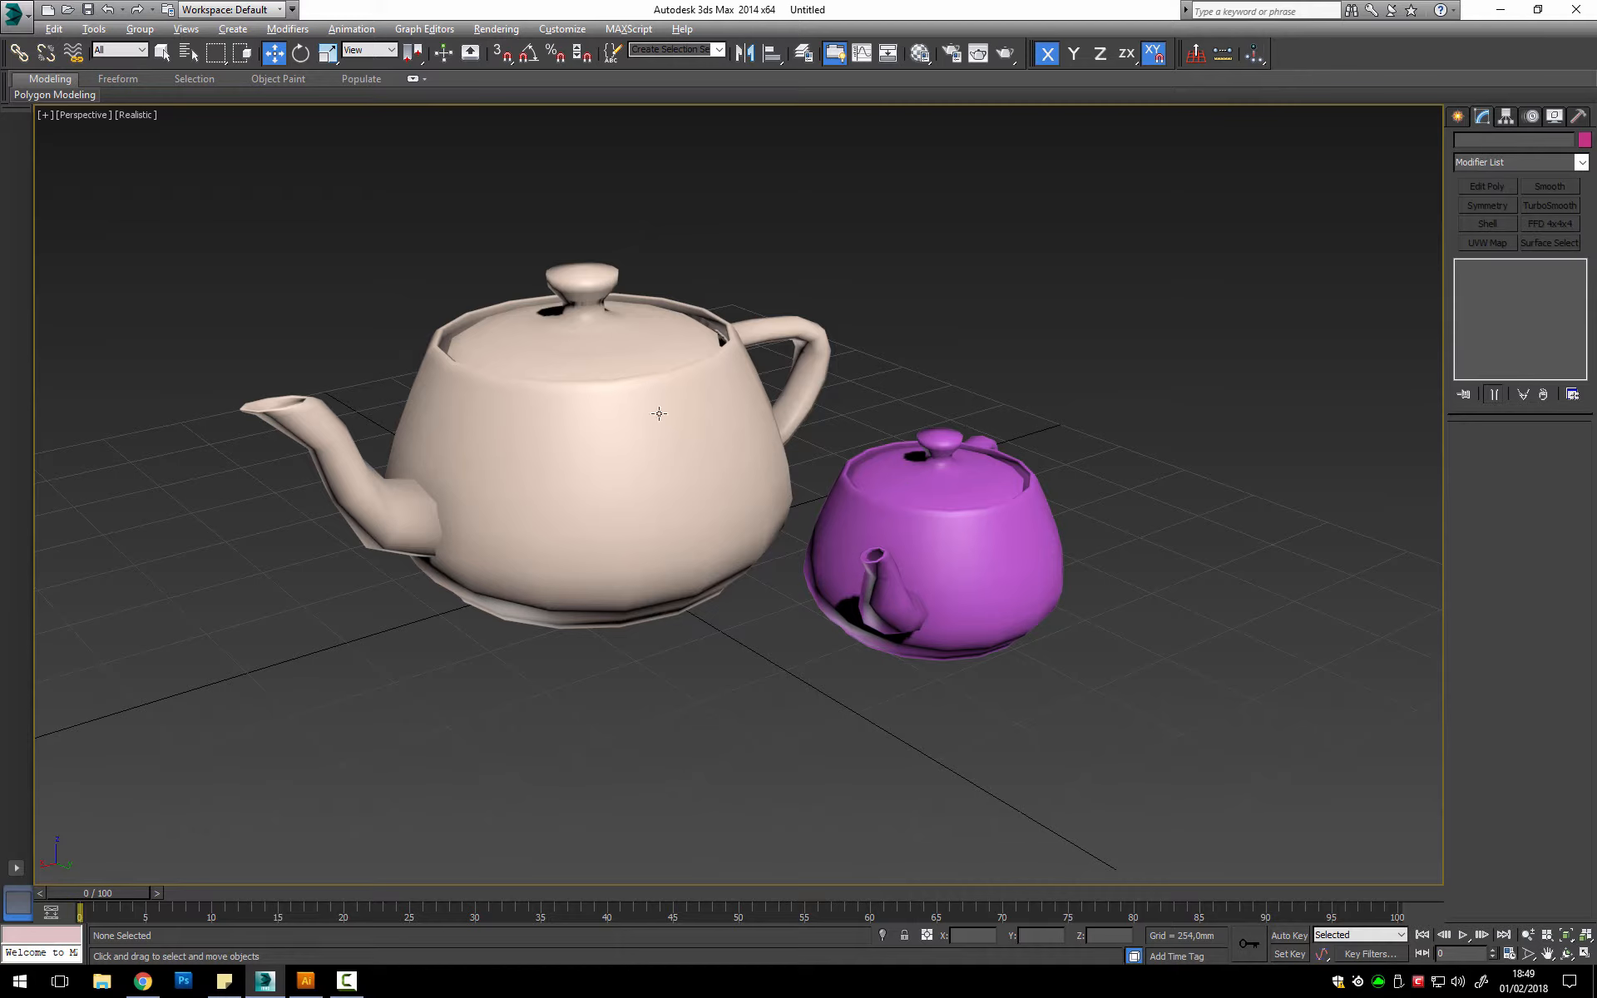
pyautogui.hotkey('alt', 'w')
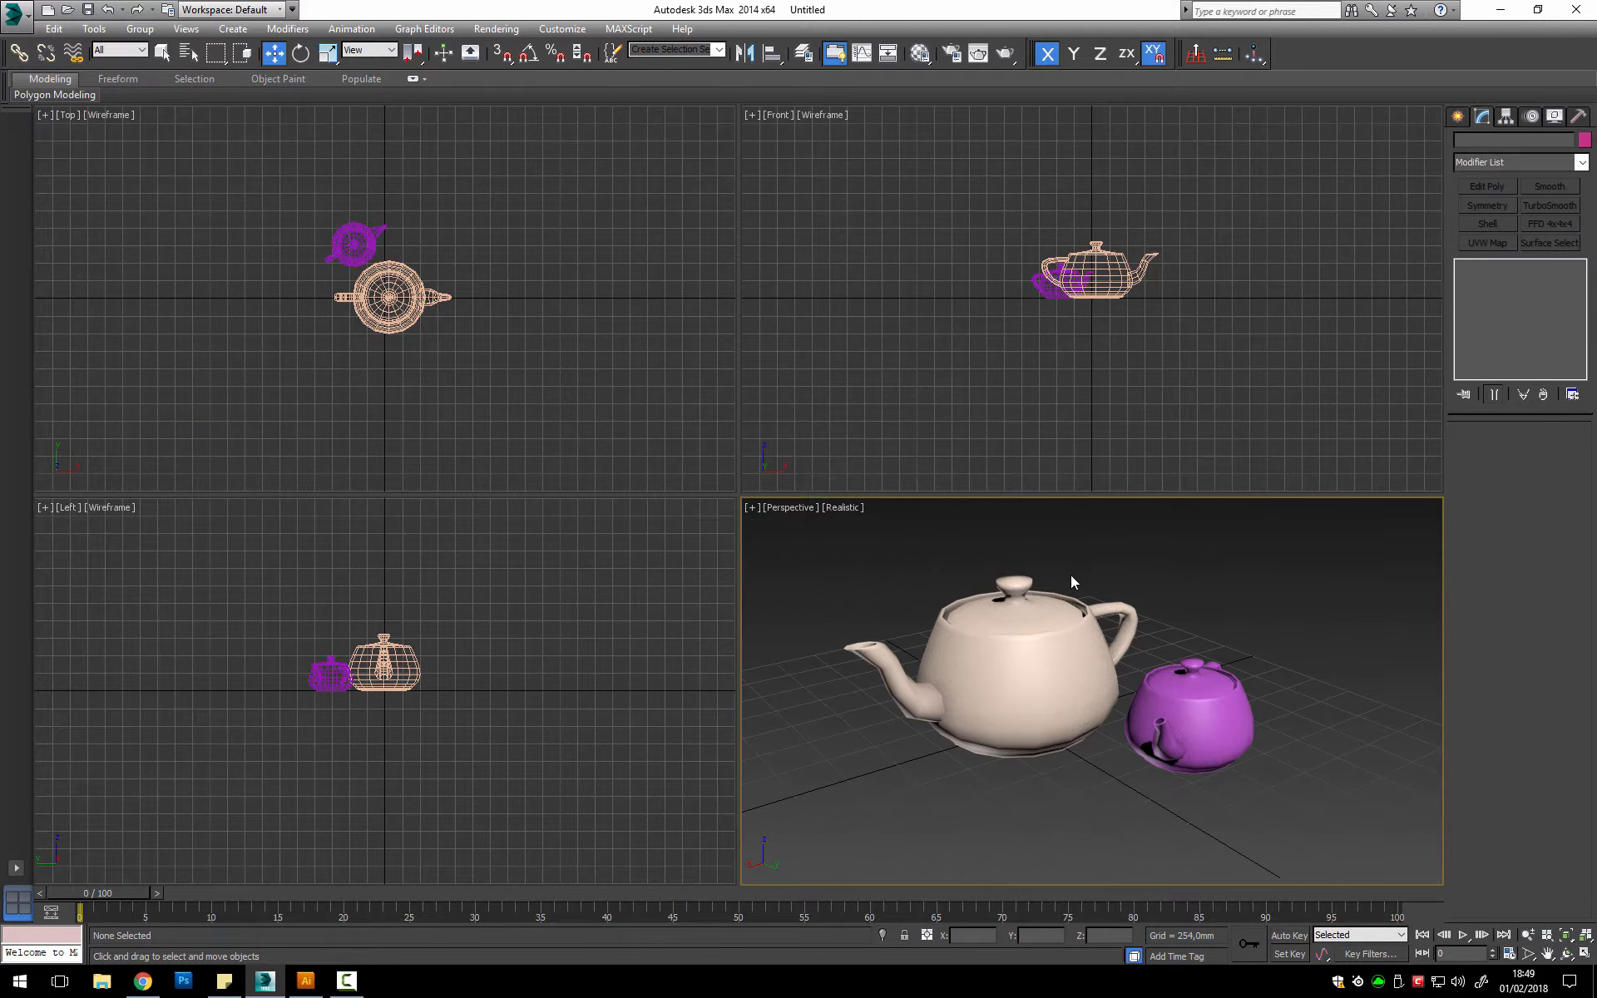
pyautogui.hotkey('alt', 'w')
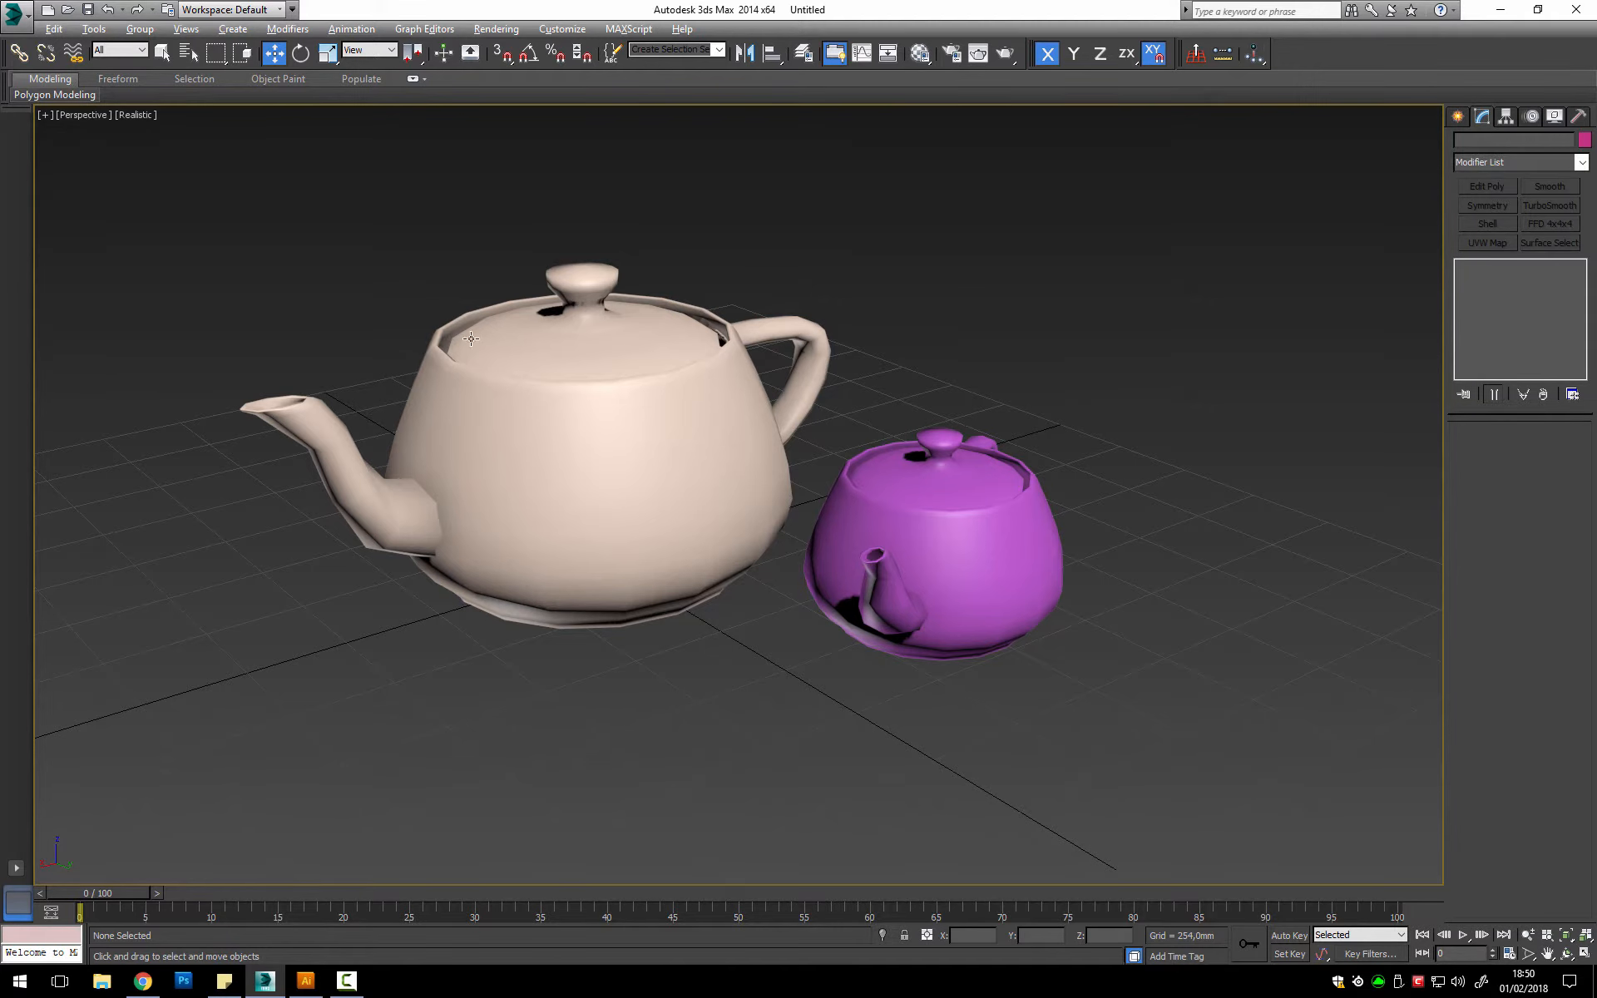
# Step: Zoom out from the teapots and back in, and pan the Perspective view around them
pyautogui.scroll(-3, 713, 420)
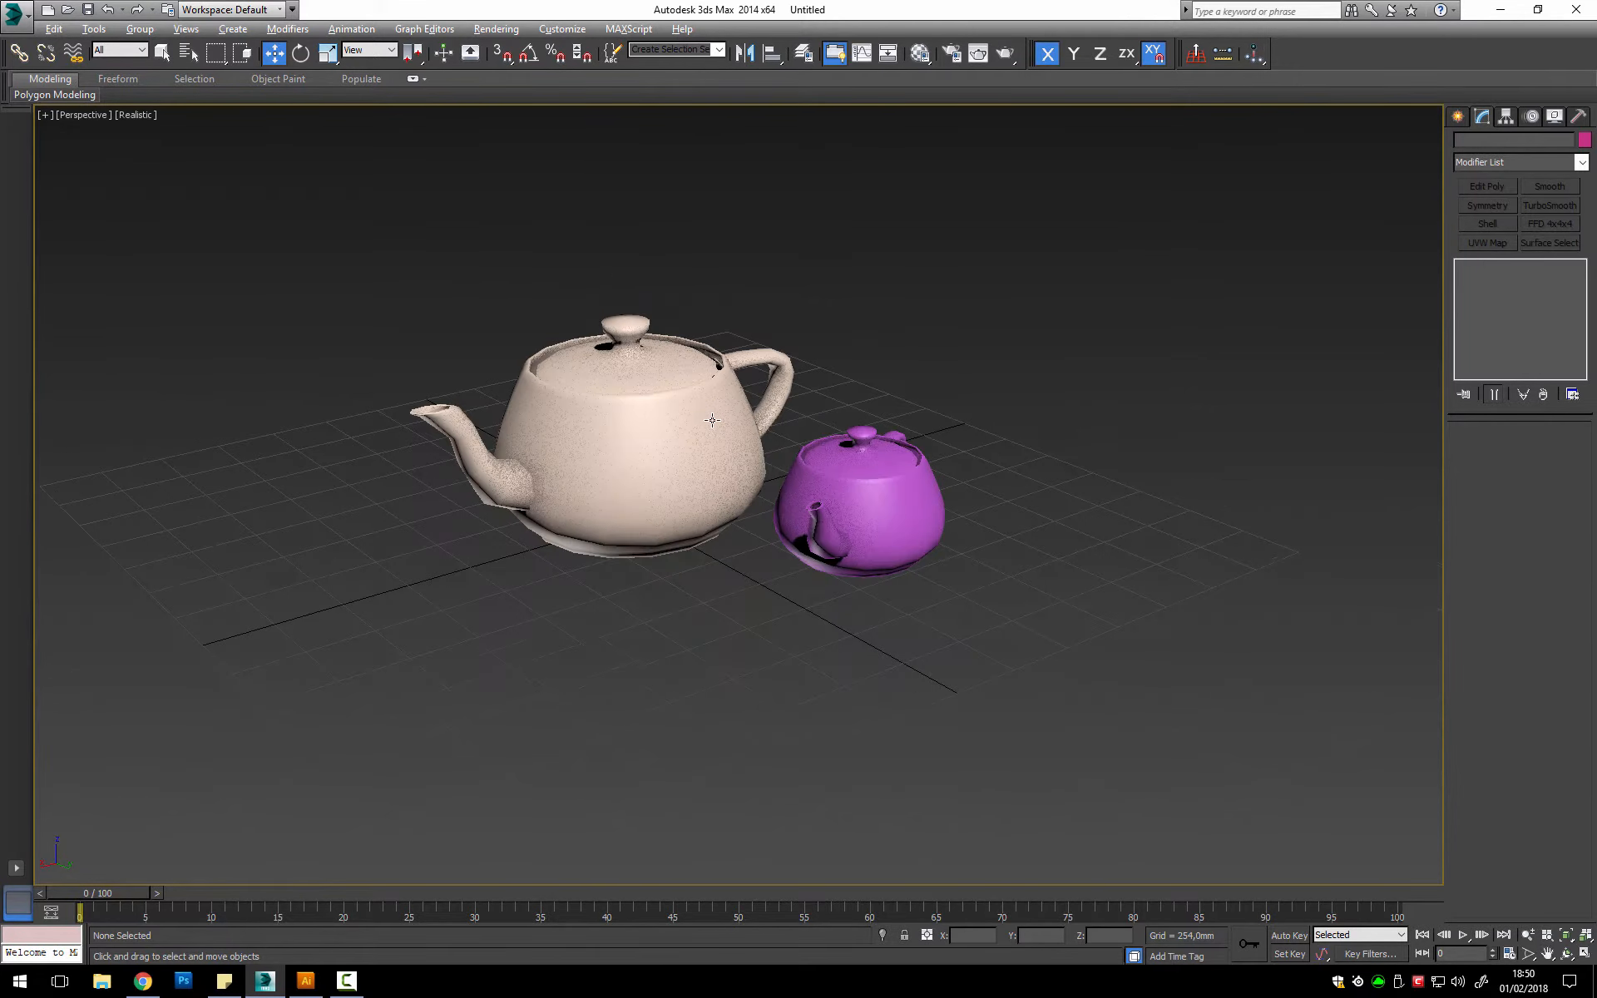
pyautogui.scroll(3, 712, 420)
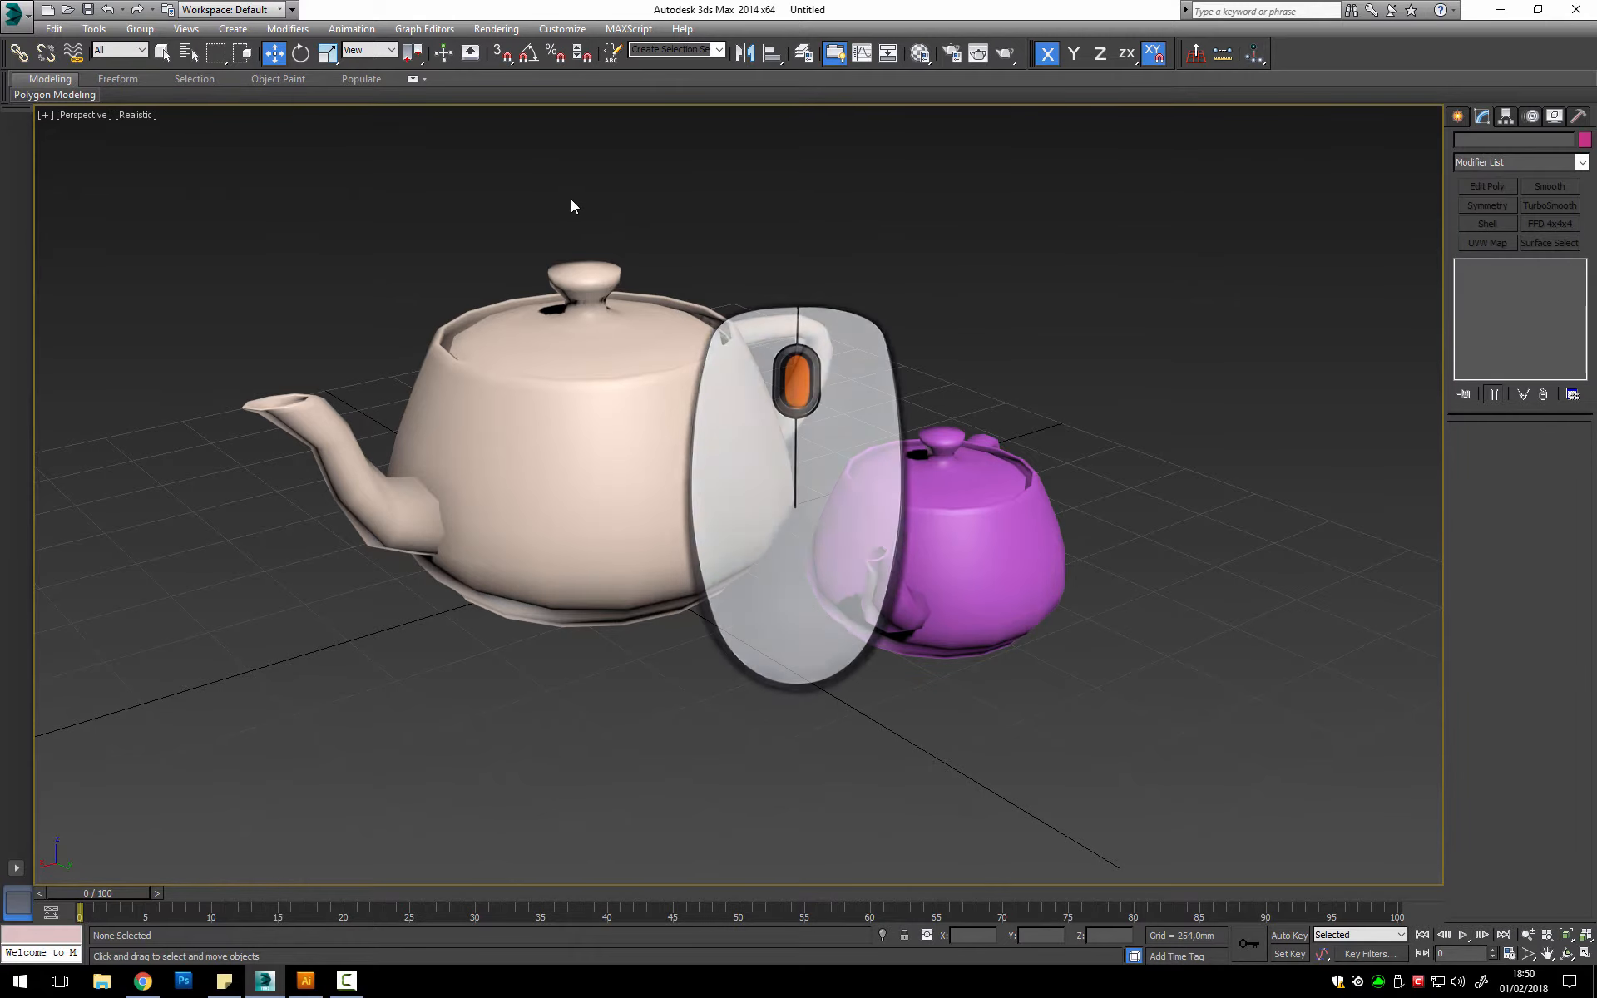
pyautogui.moveTo(583, 212)
pyautogui.mouseDown(button='middle')
pyautogui.moveTo(615, 239)
pyautogui.moveTo(752, 222)
pyautogui.moveTo(435, 207)
pyautogui.moveTo(866, 289)
pyautogui.moveTo(421, 184)
pyautogui.moveTo(799, 196)
pyautogui.moveTo(421, 175)
pyautogui.moveTo(810, 196)
pyautogui.moveTo(607, 200)
pyautogui.mouseUp(button='middle')
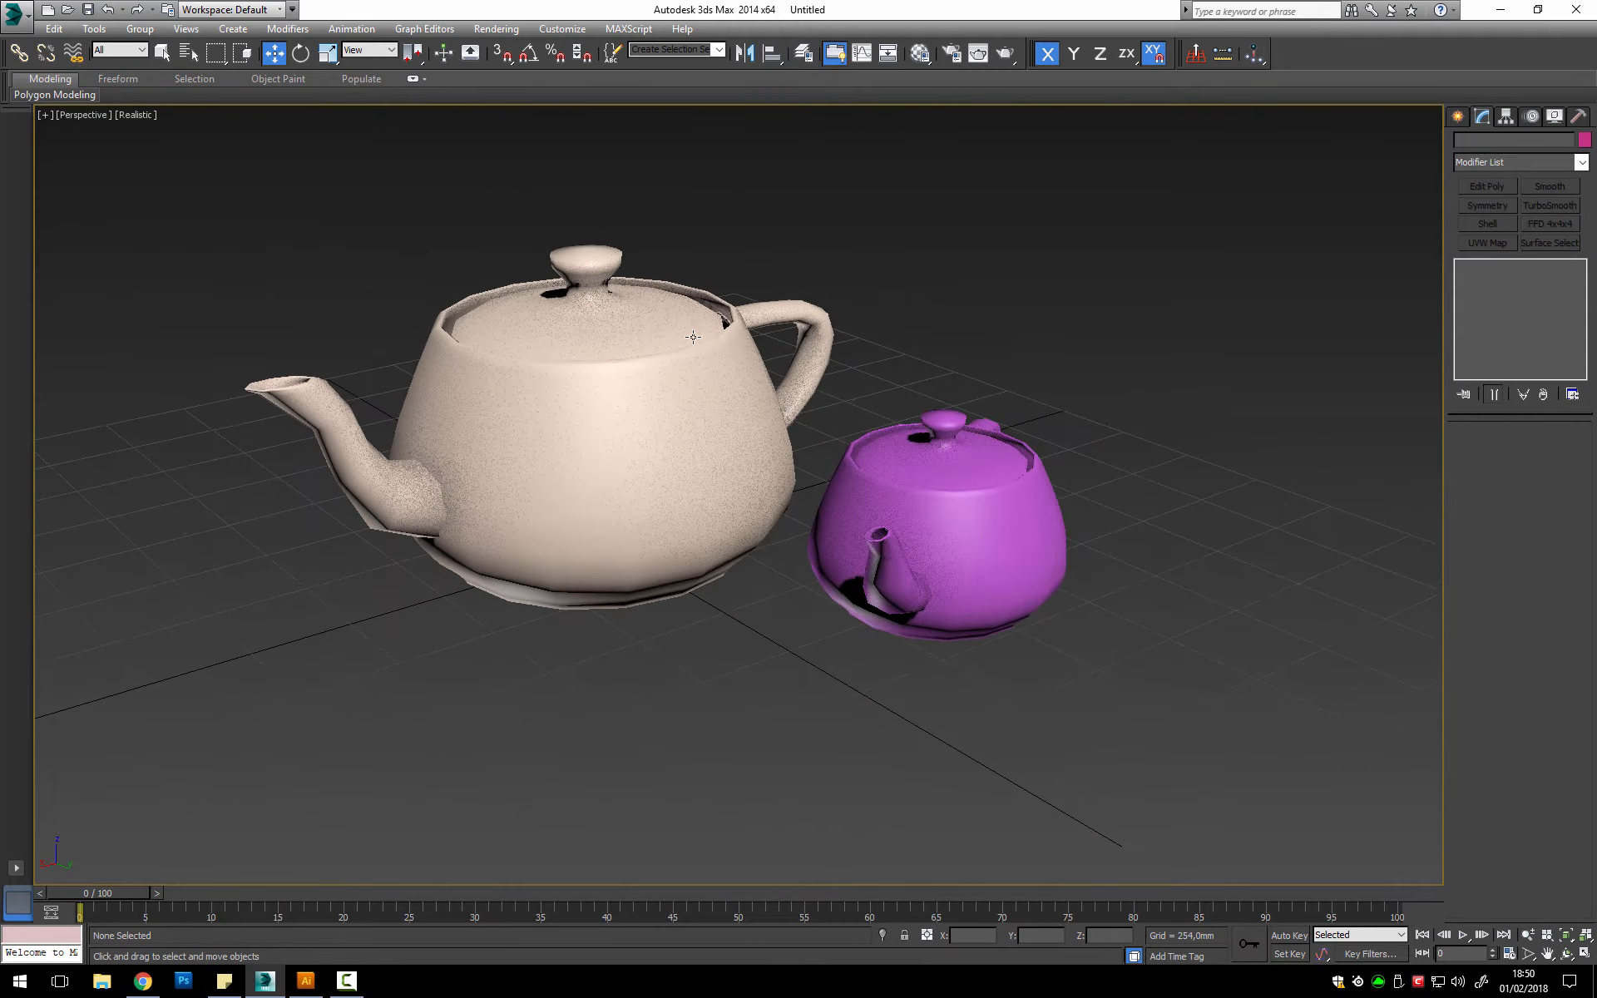
pyautogui.moveTo(813, 203); pyautogui.dragTo(796, 240, button='middle')
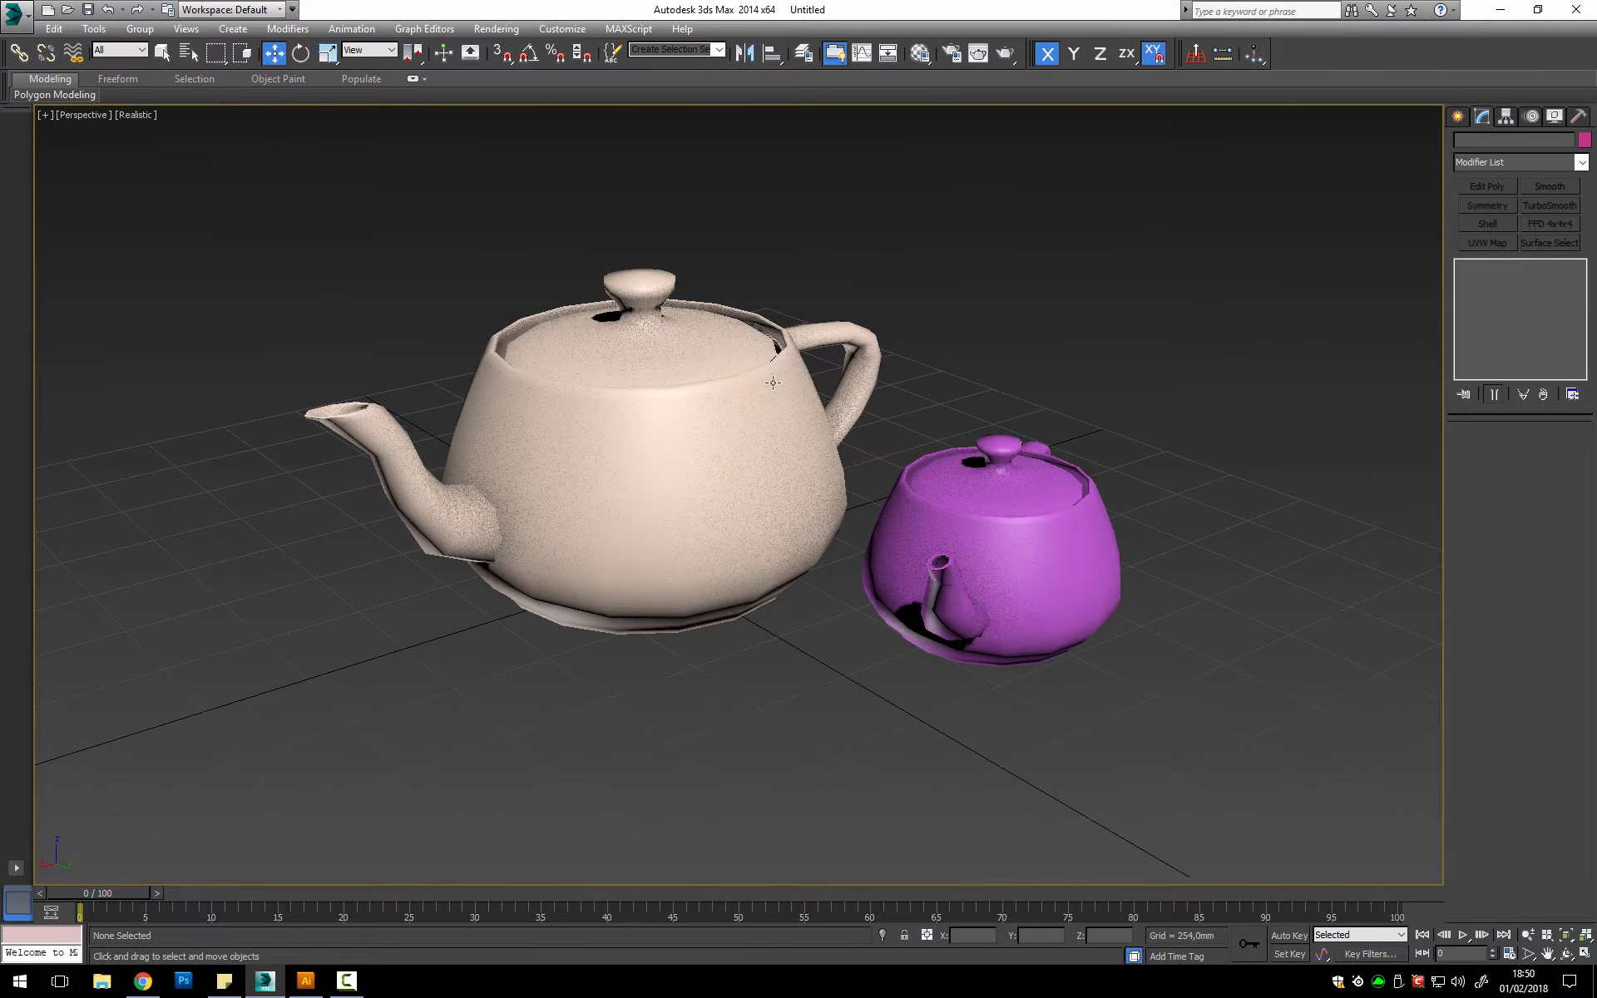
pyautogui.moveTo(806, 267)
pyautogui.mouseDown(button='middle')
pyautogui.moveTo(863, 255)
pyautogui.moveTo(610, 260)
pyautogui.moveTo(815, 266)
pyautogui.mouseUp(button='middle')
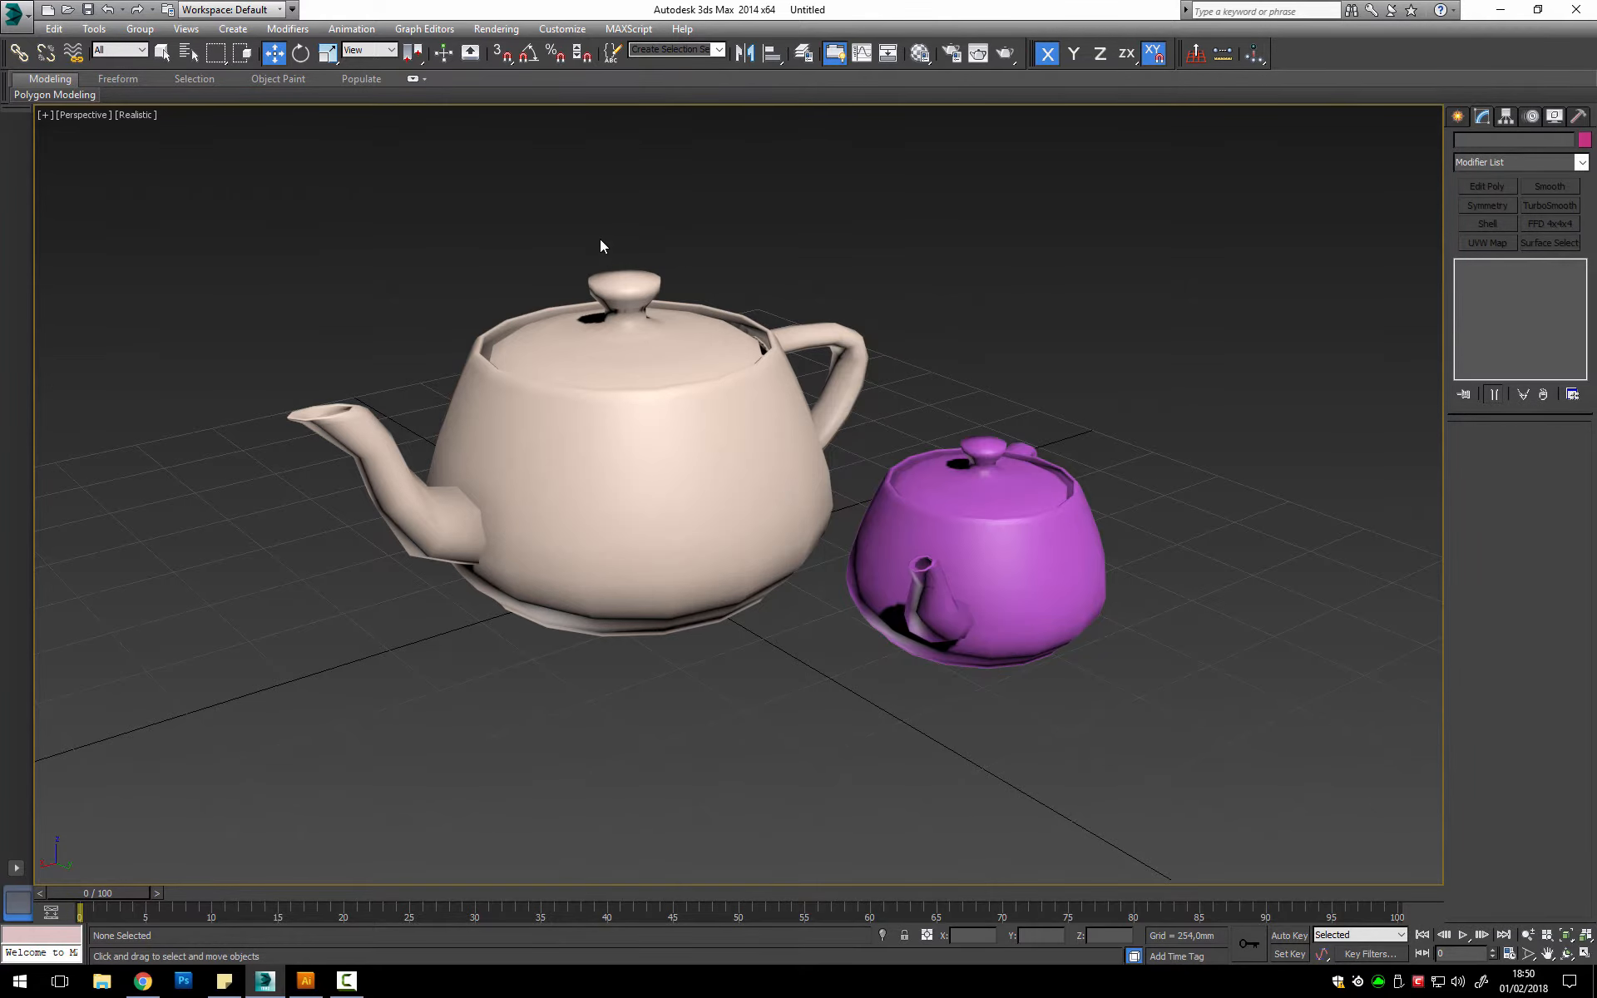
# Step: Orbit the Perspective view to examine both teapots from above, from ground level and from the handle side
pyautogui.keyDown('alt'); pyautogui.moveTo(600, 240); pyautogui.dragTo(594, 282, button='middle'); pyautogui.keyUp('alt')
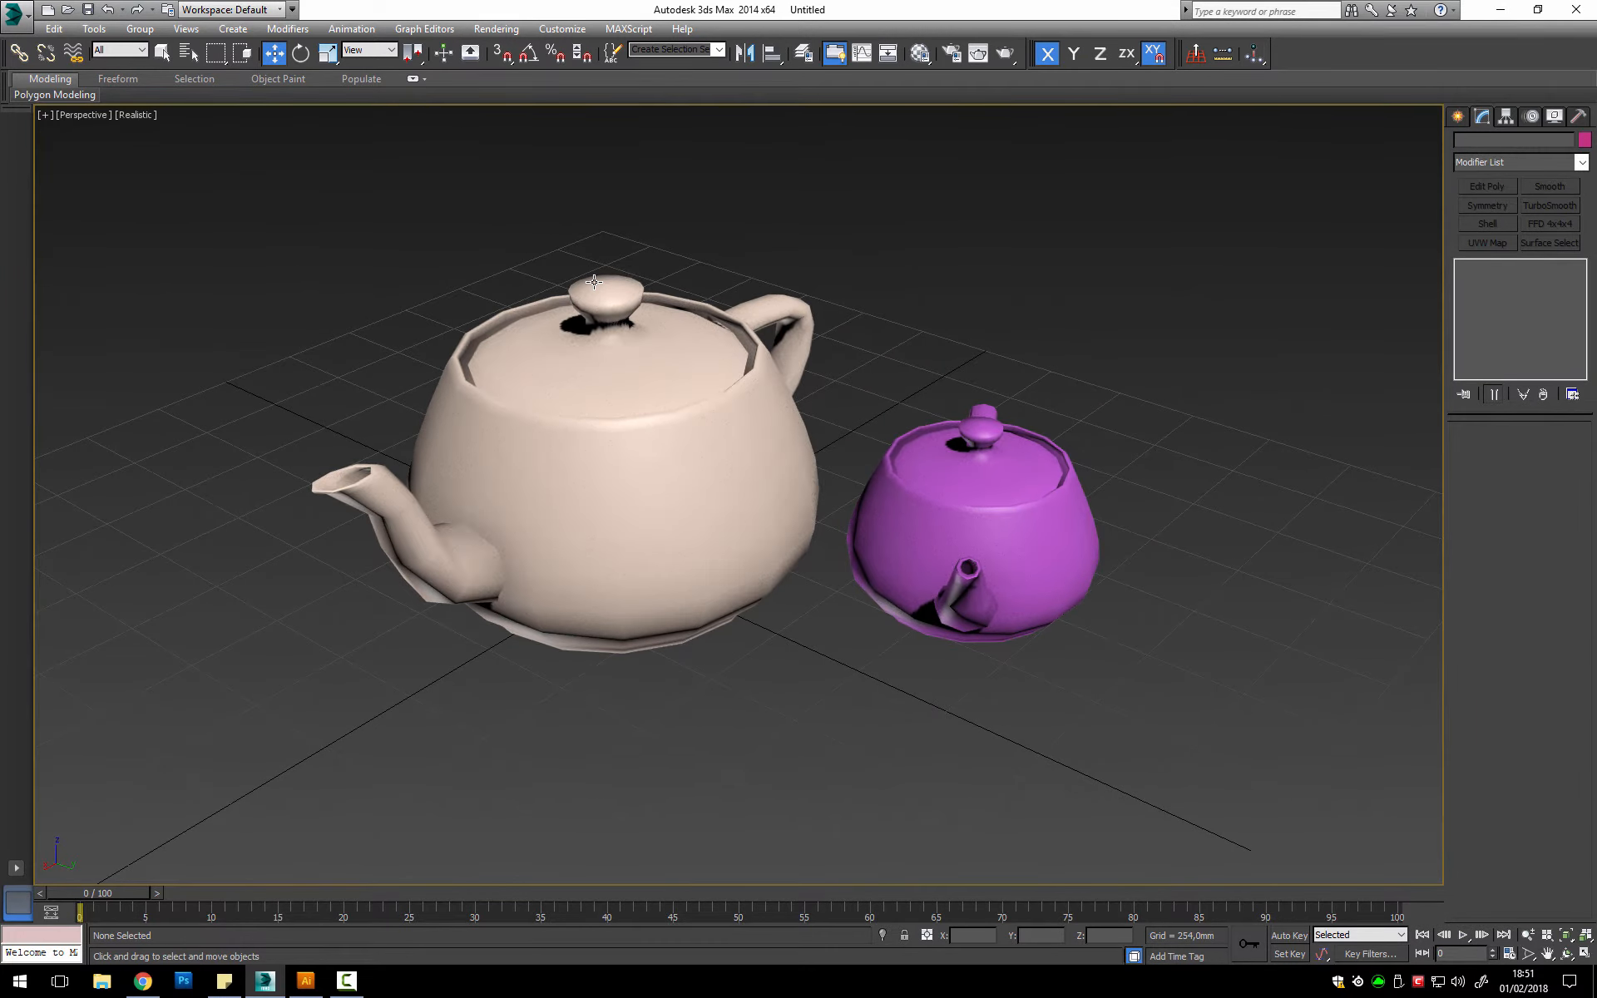
pyautogui.keyDown('alt'); pyautogui.moveTo(860, 466); pyautogui.dragTo(797, 419, button='middle'); pyautogui.keyUp('alt')
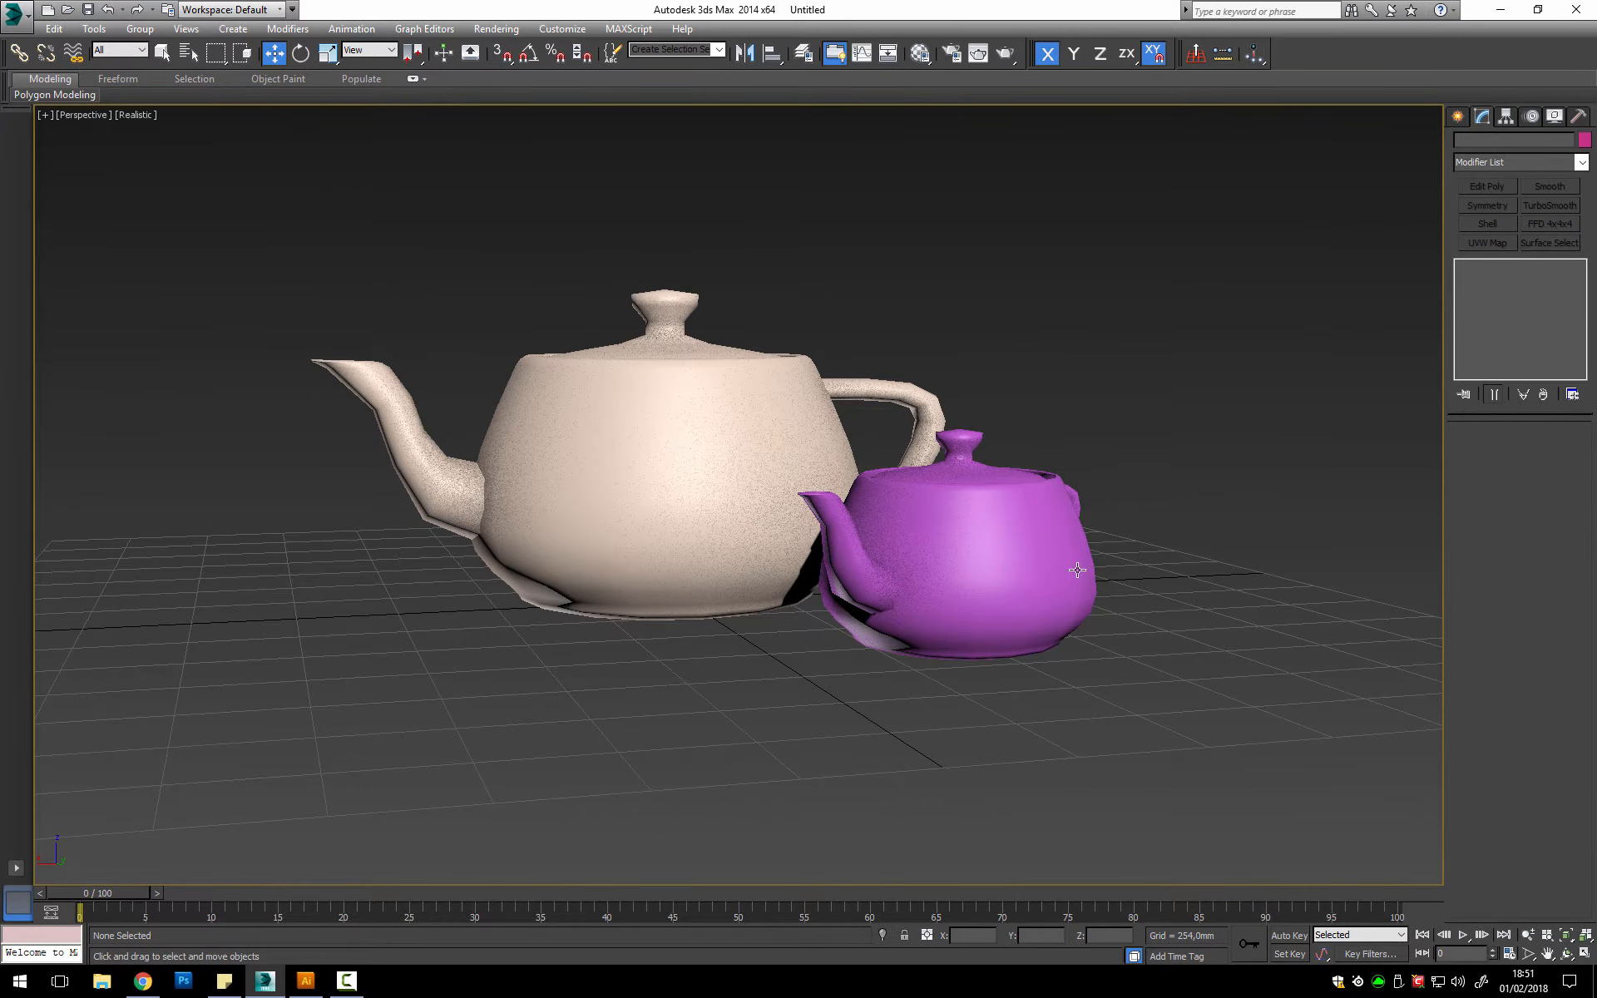
pyautogui.keyDown('alt'); pyautogui.moveTo(1024, 509); pyautogui.dragTo(819, 507, button='middle'); pyautogui.keyUp('alt')
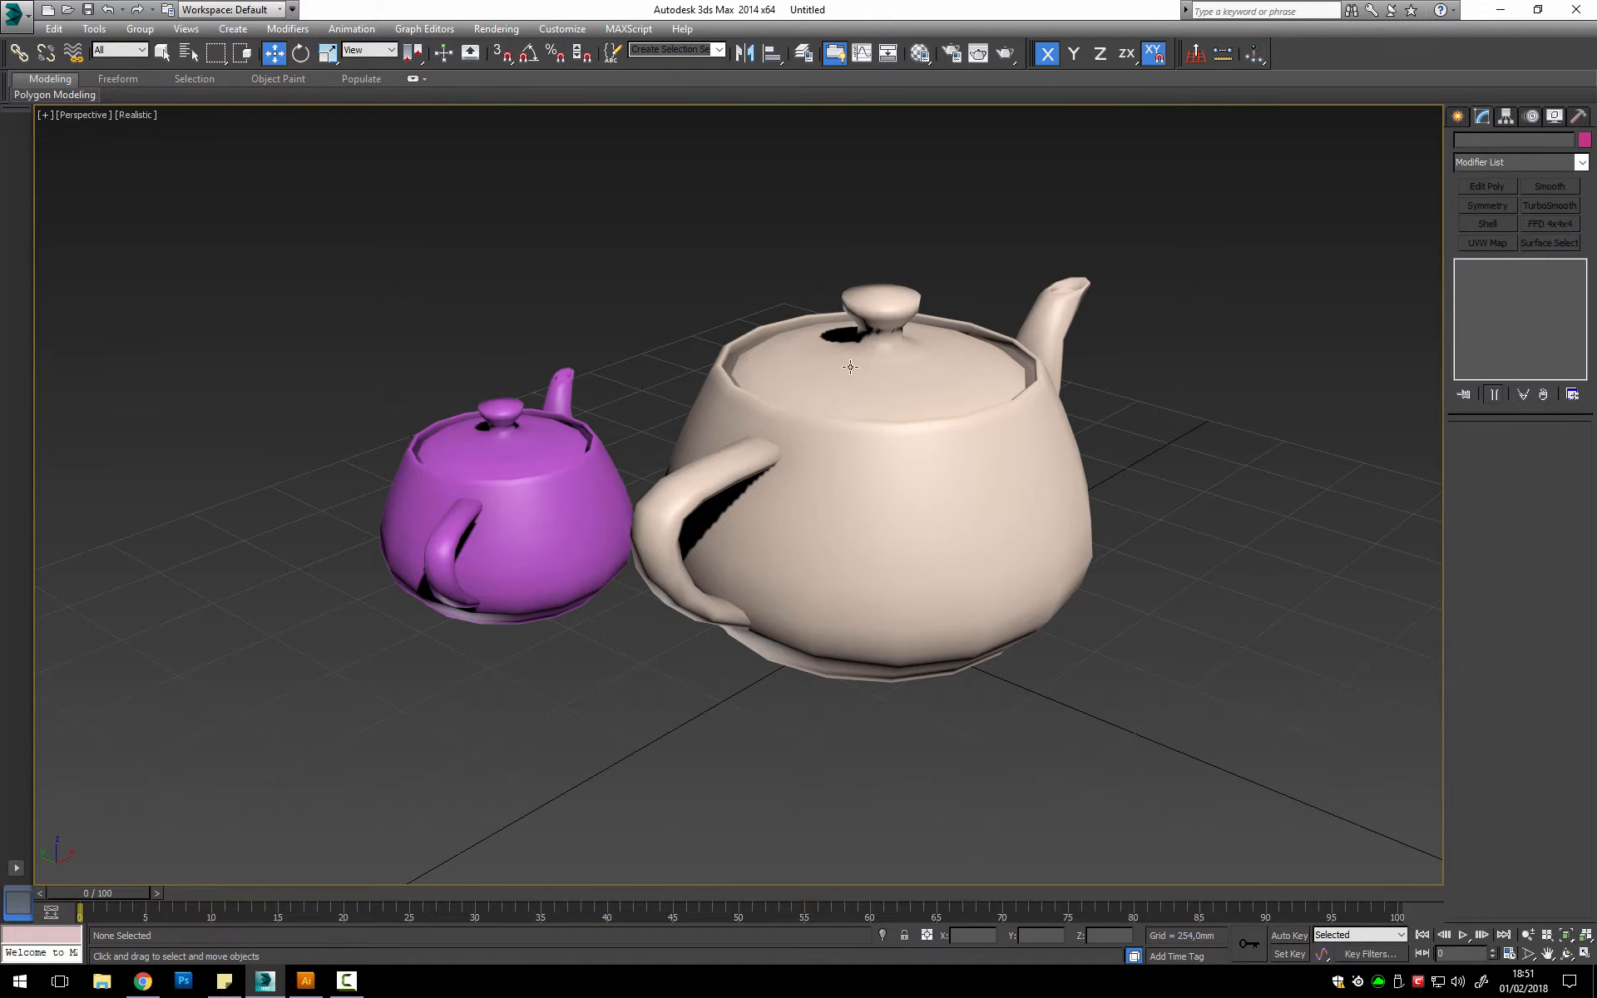
pyautogui.keyDown('alt'); pyautogui.moveTo(616, 441); pyautogui.dragTo(690, 435, button='middle'); pyautogui.keyUp('alt')
# Step: Select the large beige teapot and inspect it by orbiting around it and zooming in and out
pyautogui.click(688, 414)
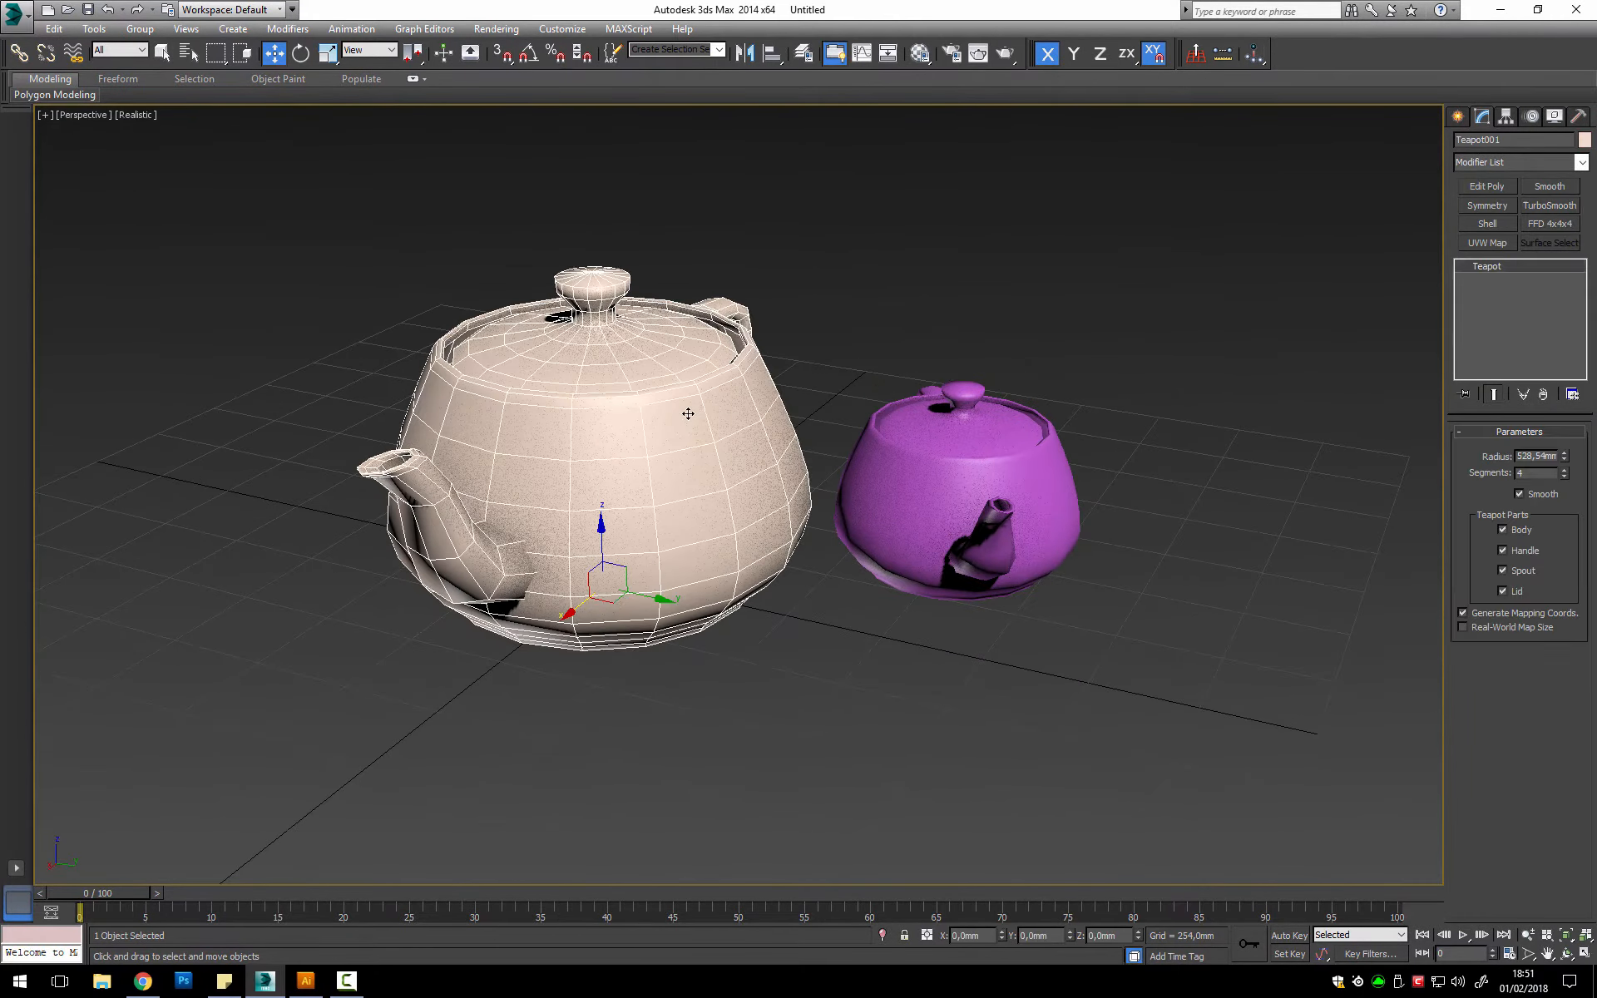
pyautogui.keyDown('alt'); pyautogui.moveTo(586, 452); pyautogui.dragTo(617, 376, button='middle'); pyautogui.keyUp('alt')
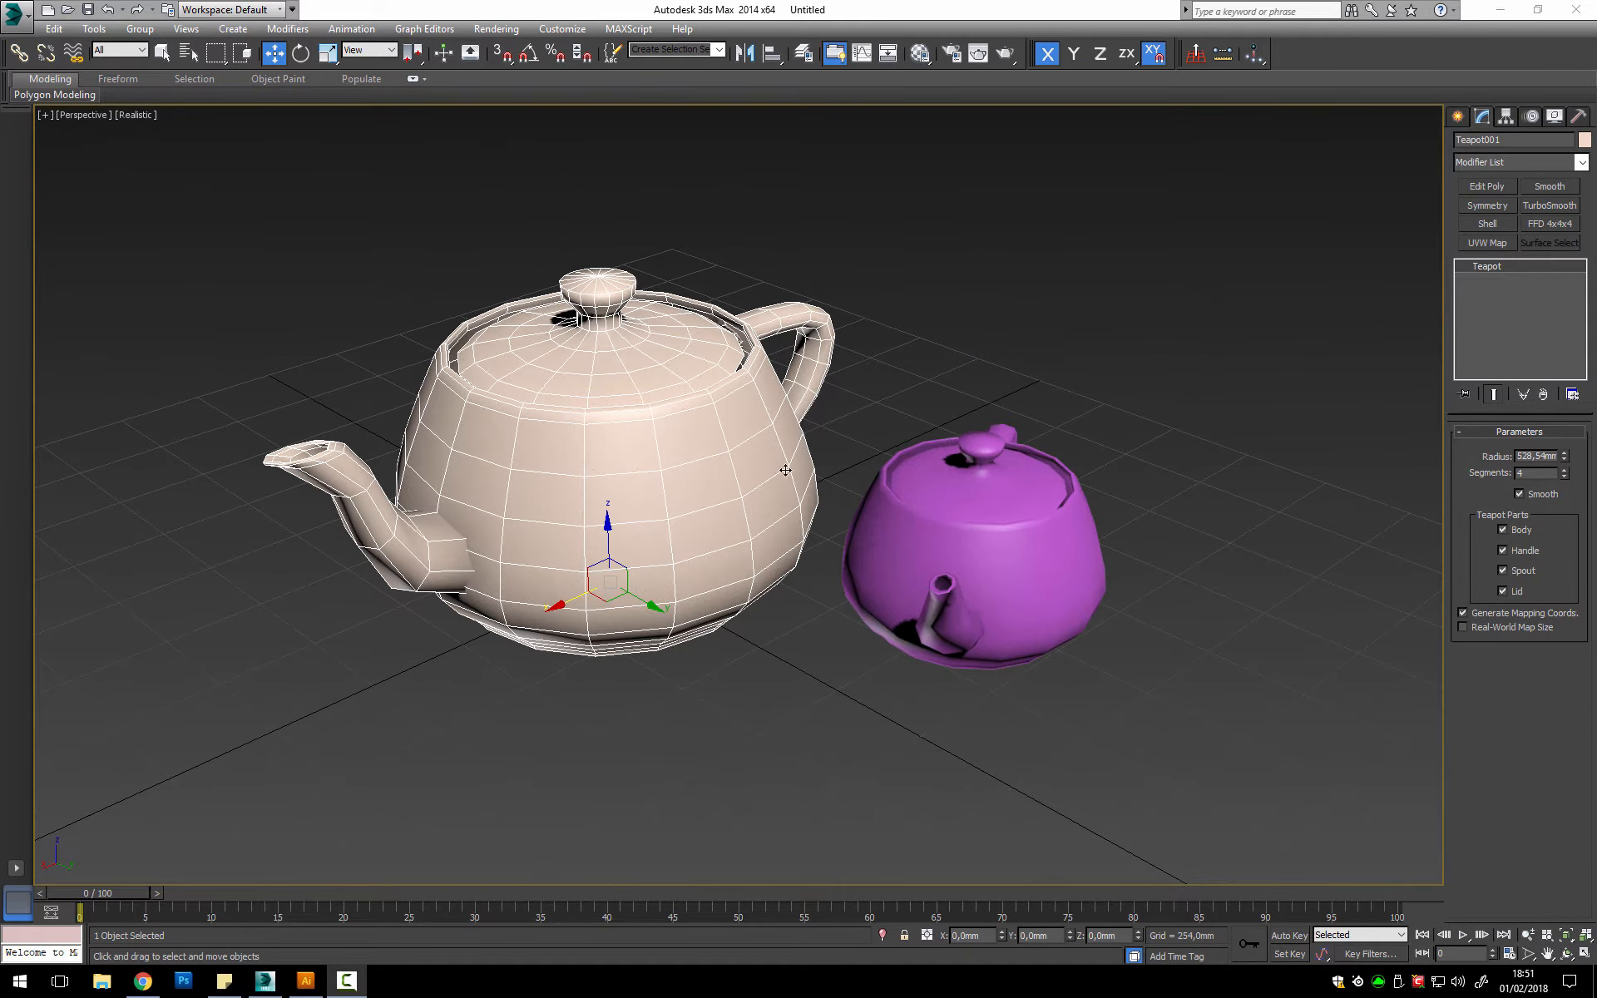
pyautogui.scroll(5, 693, 497)
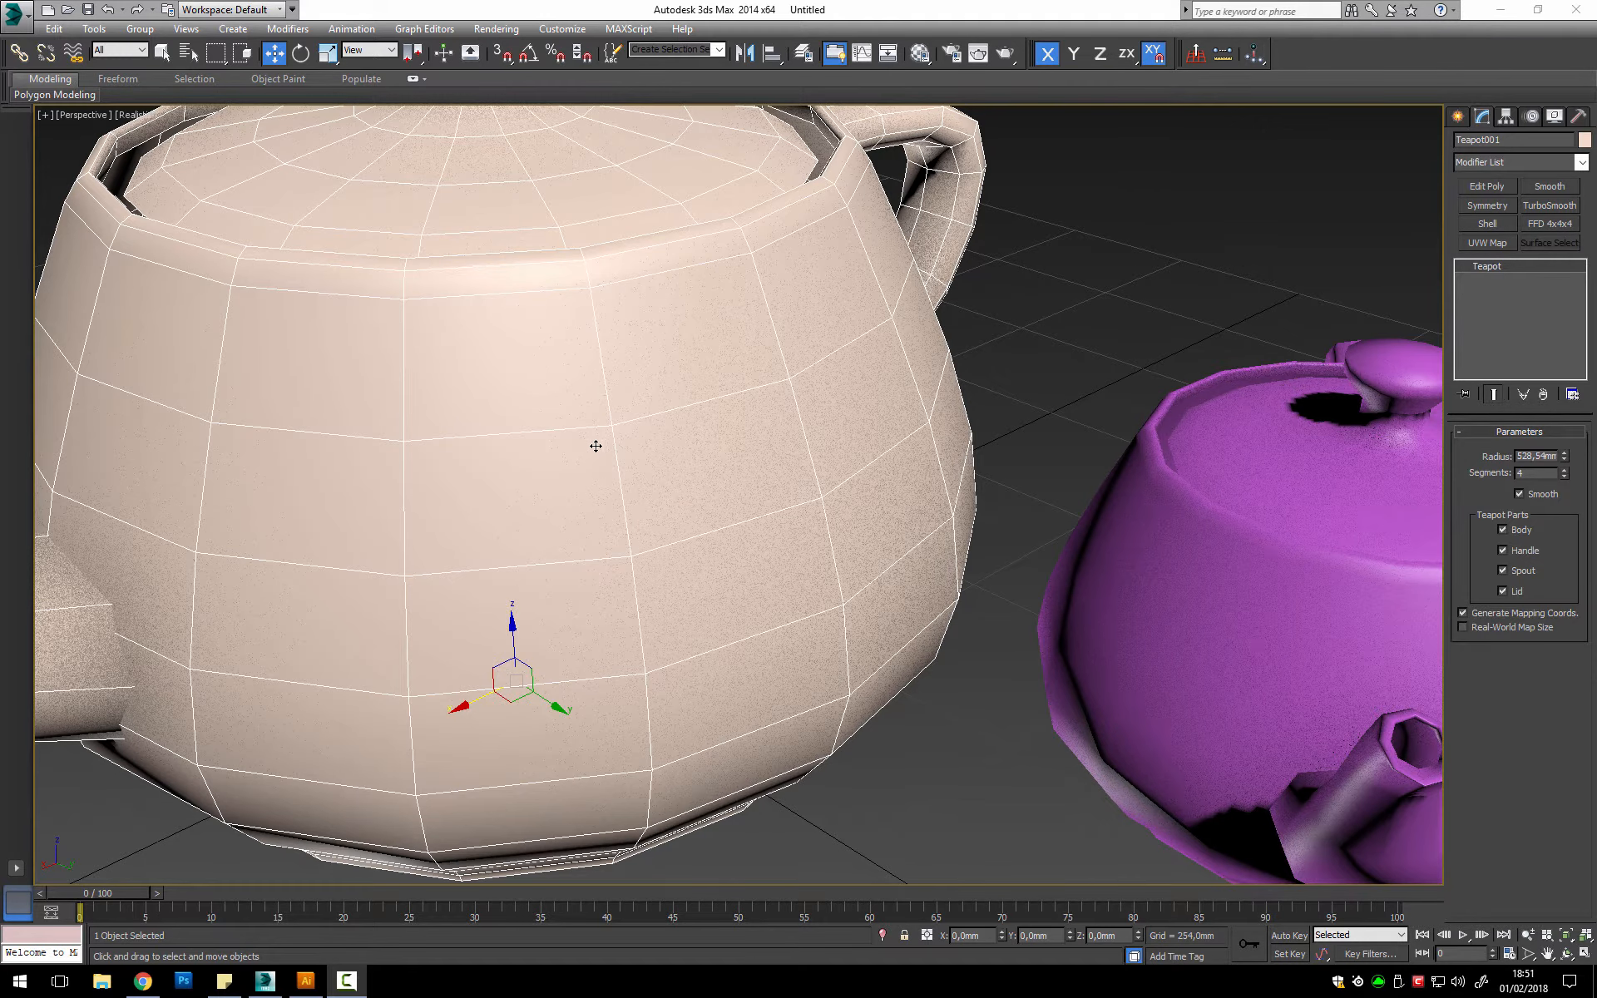
pyautogui.scroll(-6, 596, 446)
pyautogui.scroll(-4, 595, 446)
pyautogui.scroll(8, 596, 446)
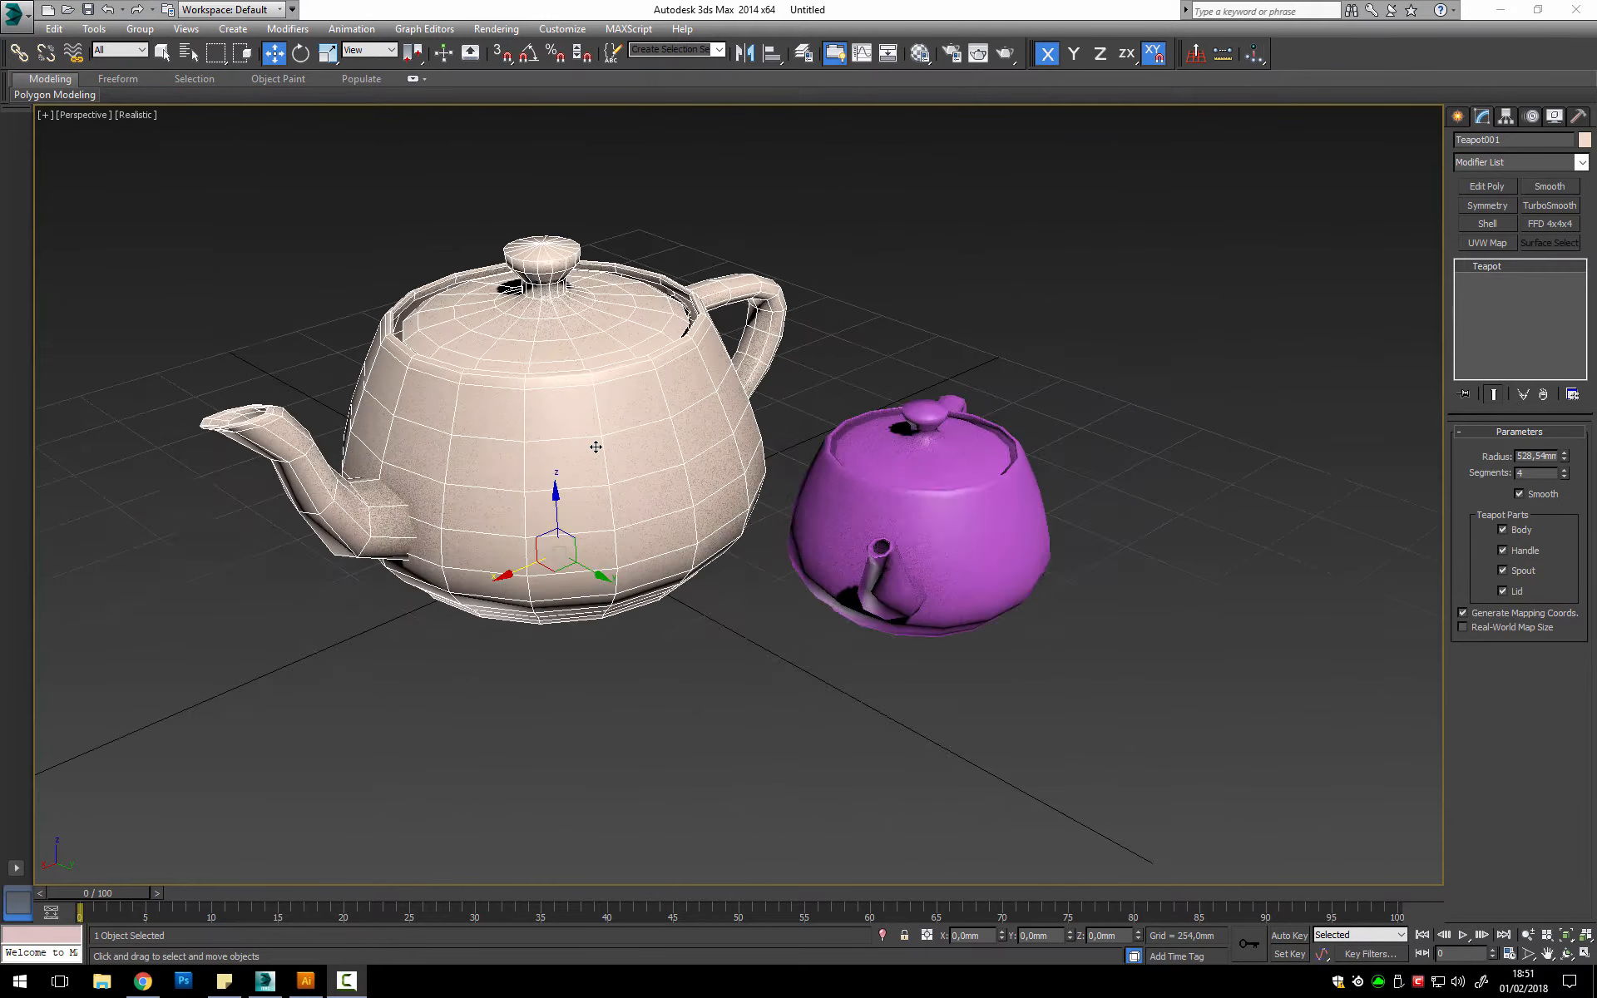
pyautogui.scroll(-8, 596, 446)
pyautogui.scroll(6, 595, 446)
pyautogui.scroll(-4, 595, 446)
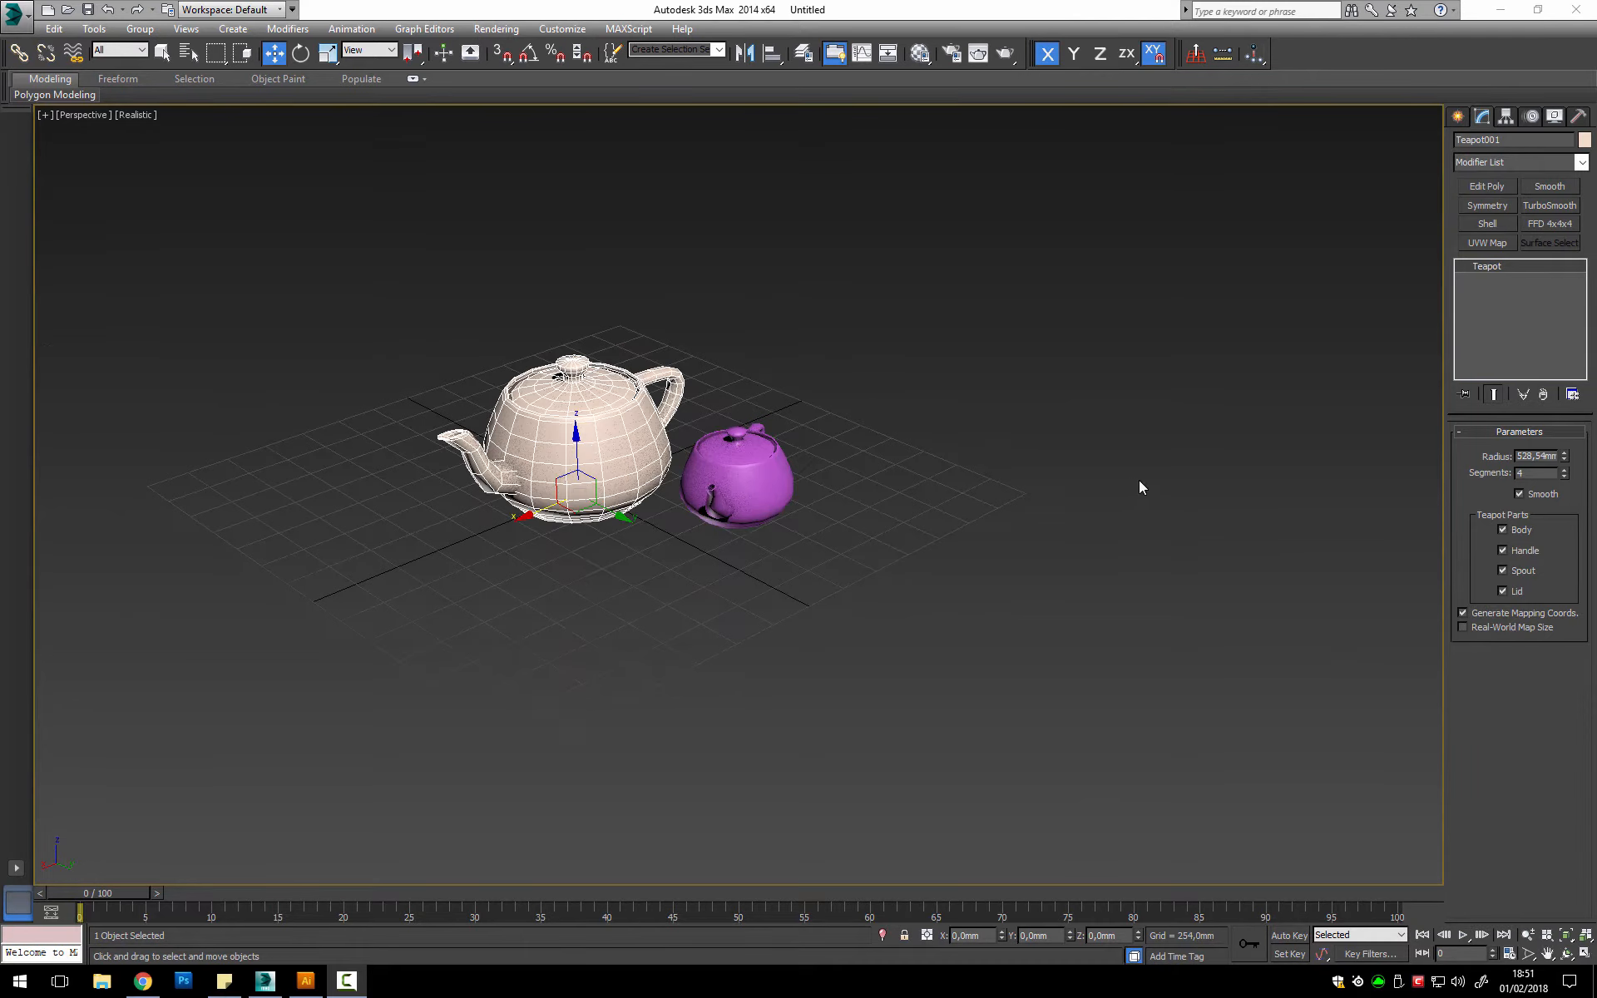
# Step: Pan until the teapots leave the view, and reframe the view on the selected beige teapot
pyautogui.moveTo(1140, 488); pyautogui.dragTo(811, 473, button='middle')
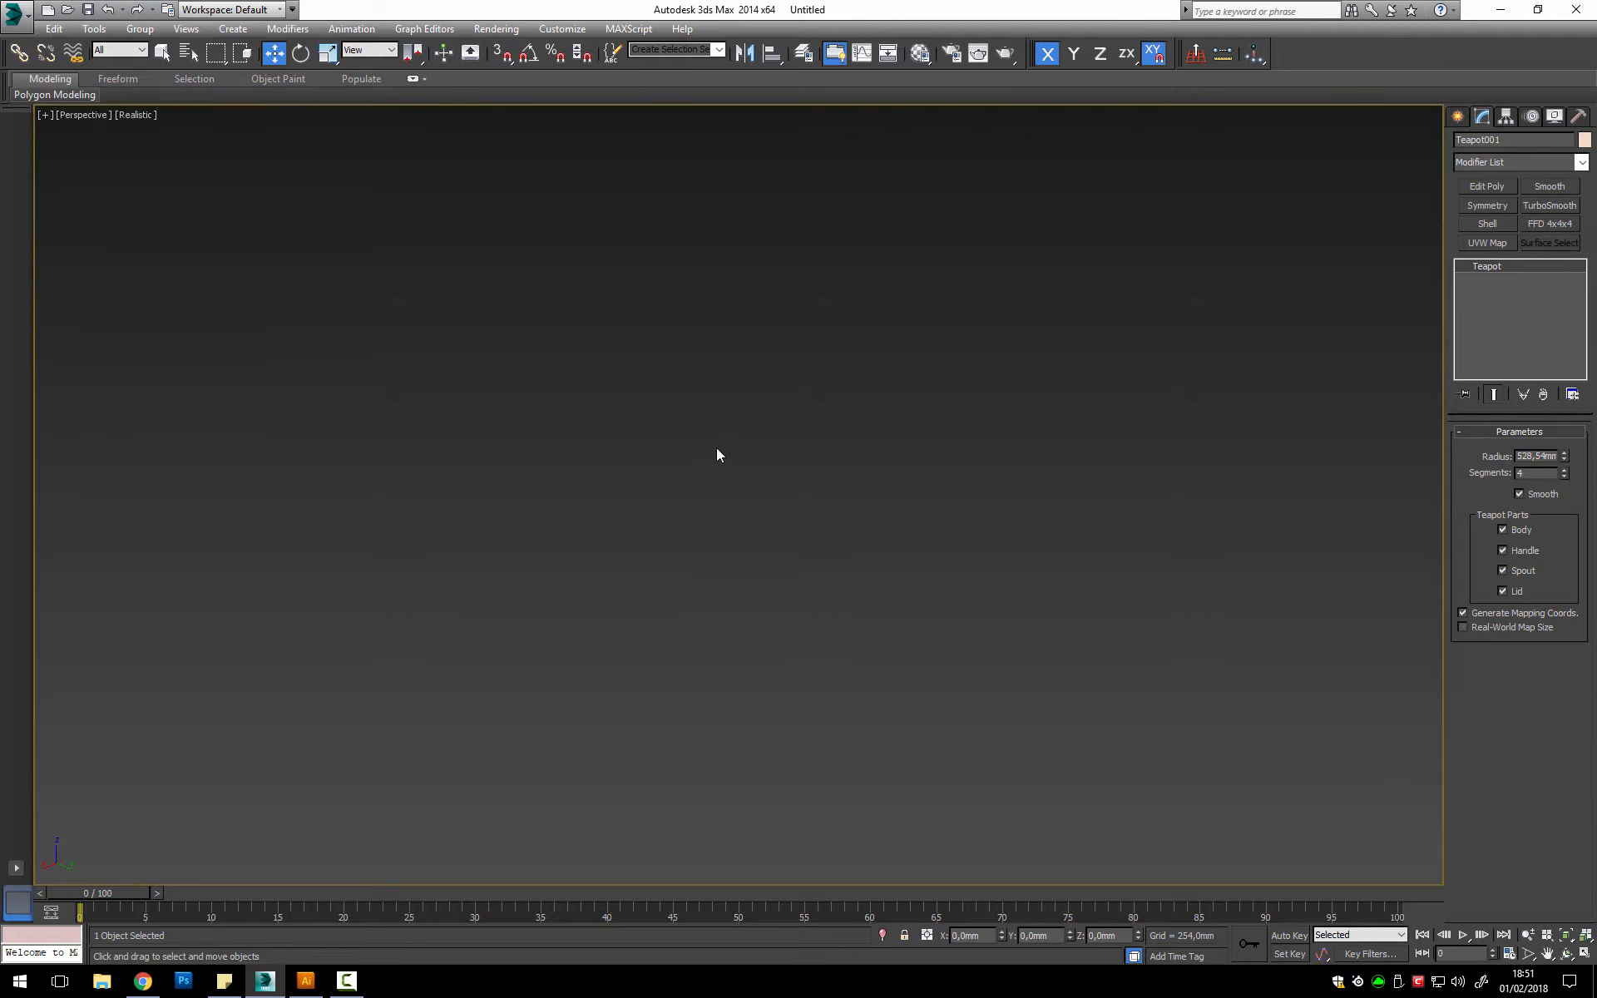
pyautogui.press('z')
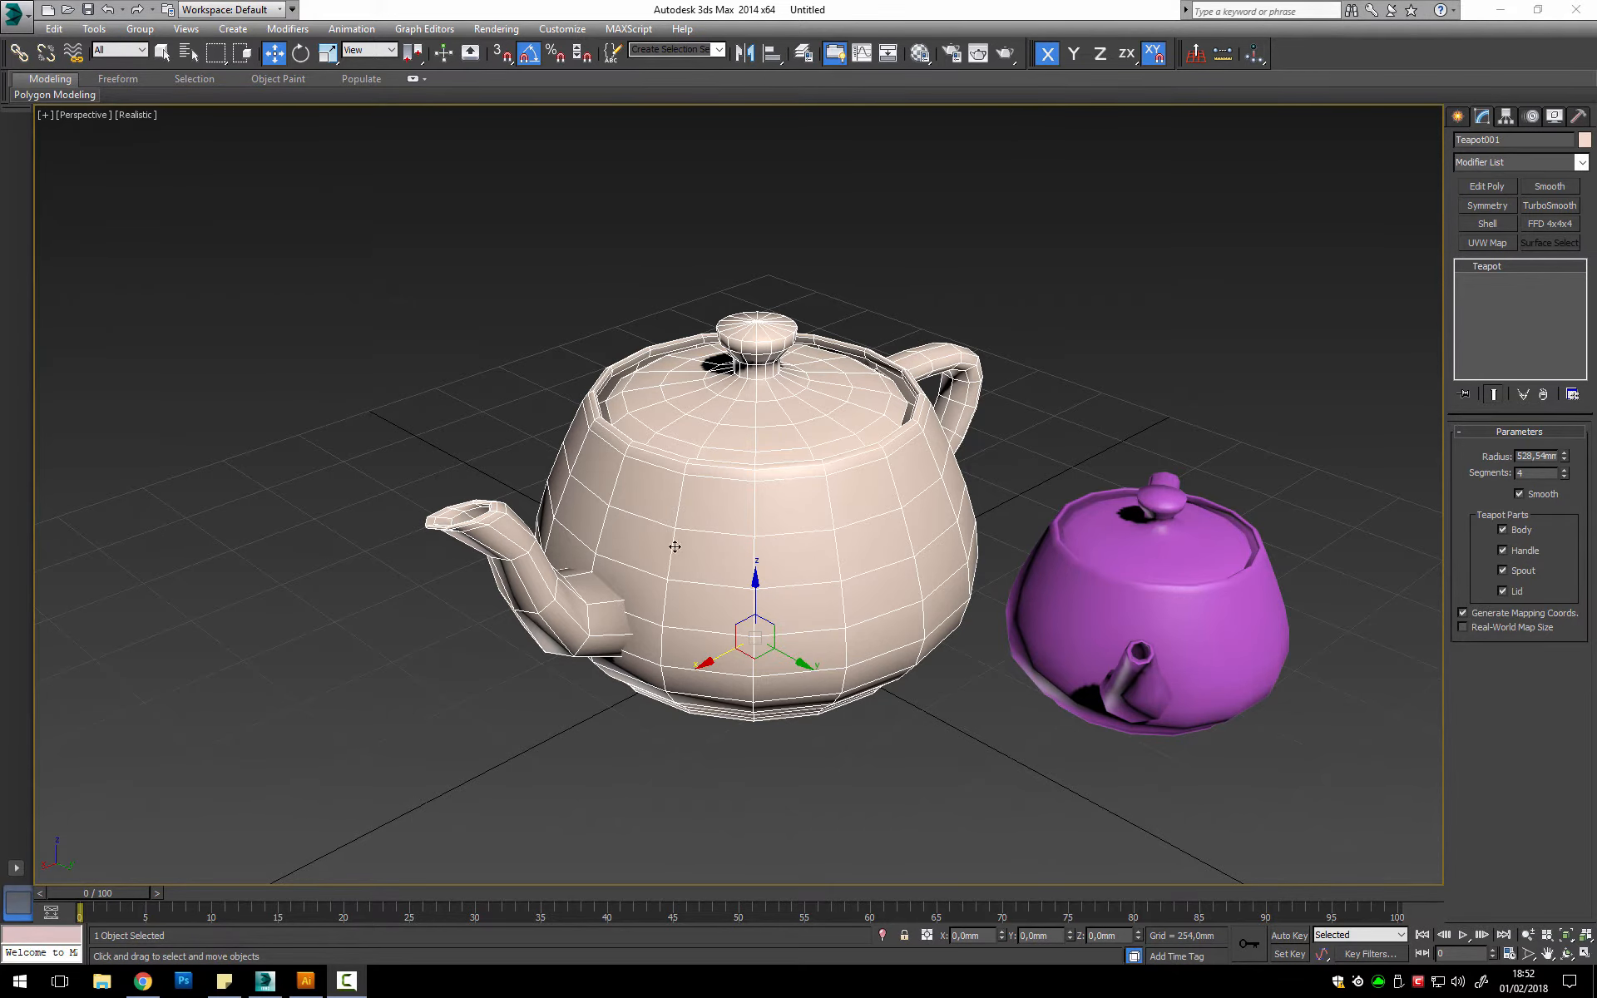
pyautogui.click(675, 514)
# Step: Zoom in extremely close to the beige teapot's surface, and reframe the view on the whole selected teapot
pyautogui.scroll(5, 492, 533)
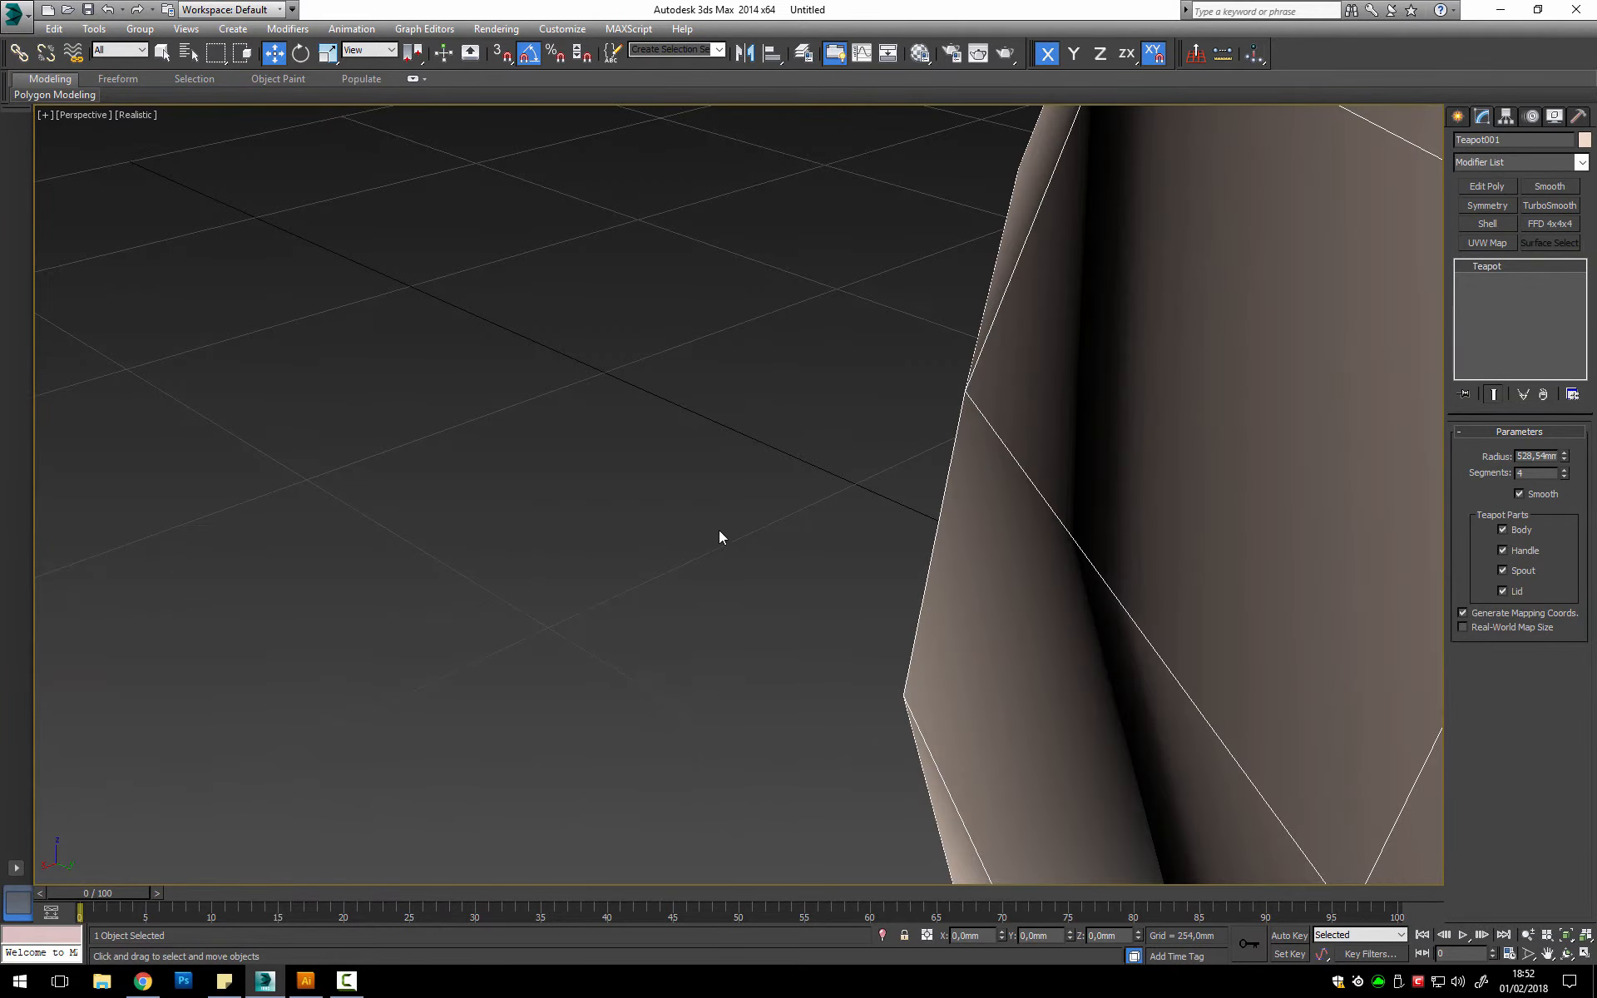
pyautogui.scroll(2, 1023, 524)
pyautogui.scroll(2, 990, 416)
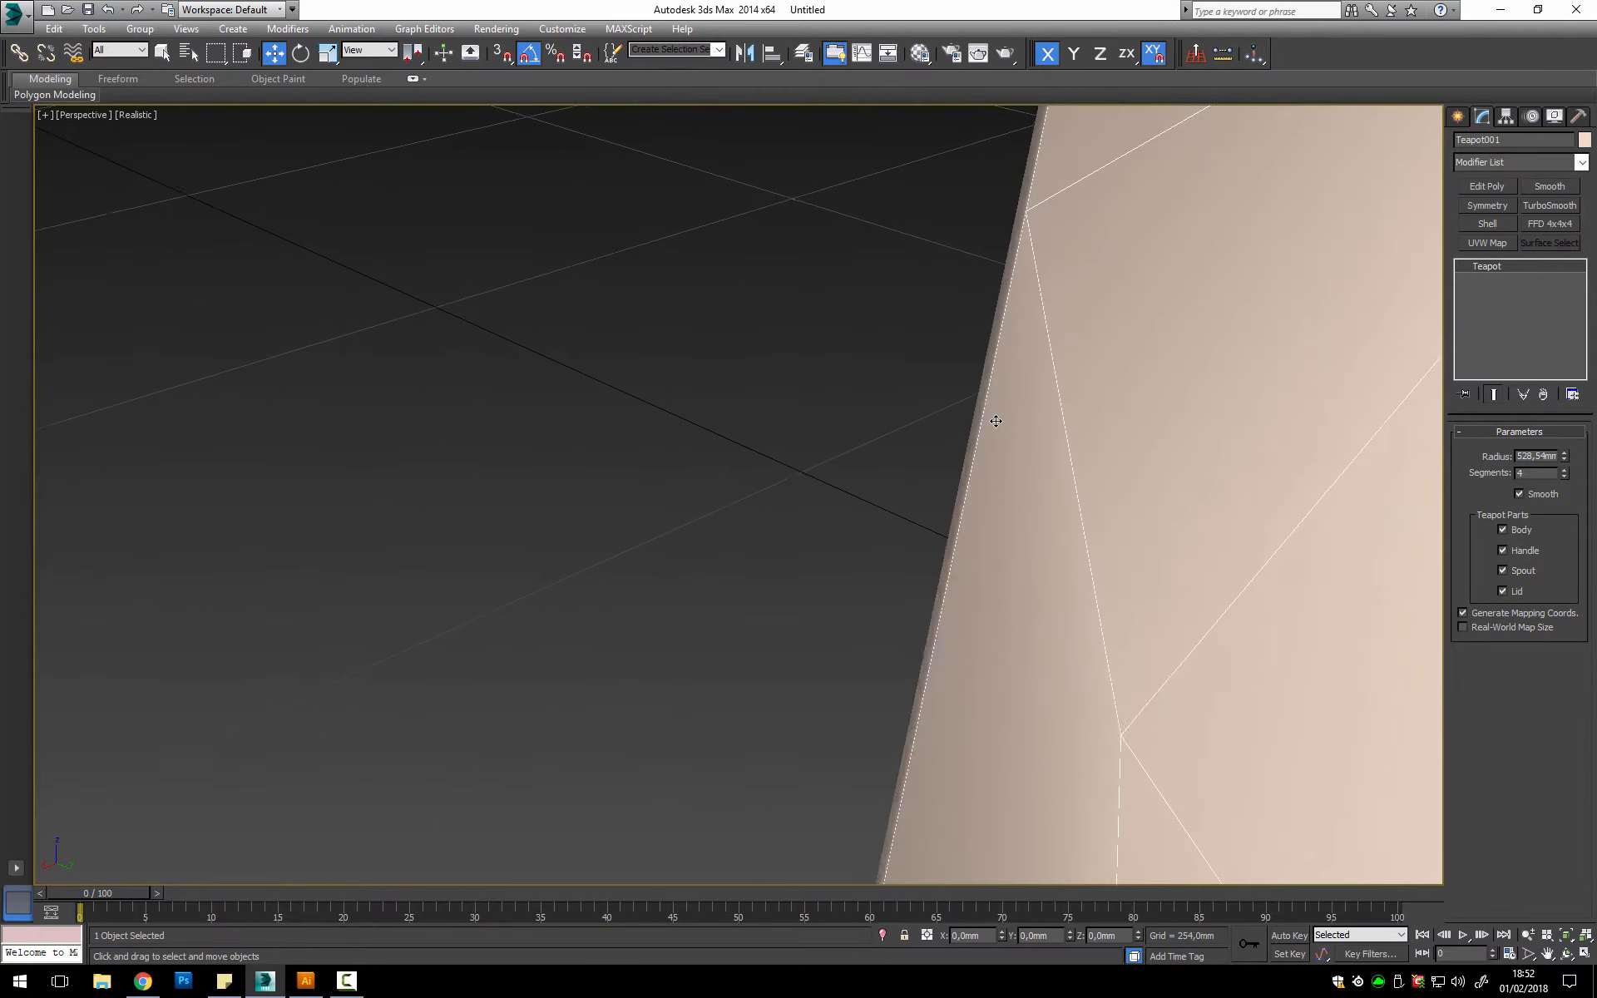
pyautogui.scroll(4, 991, 423)
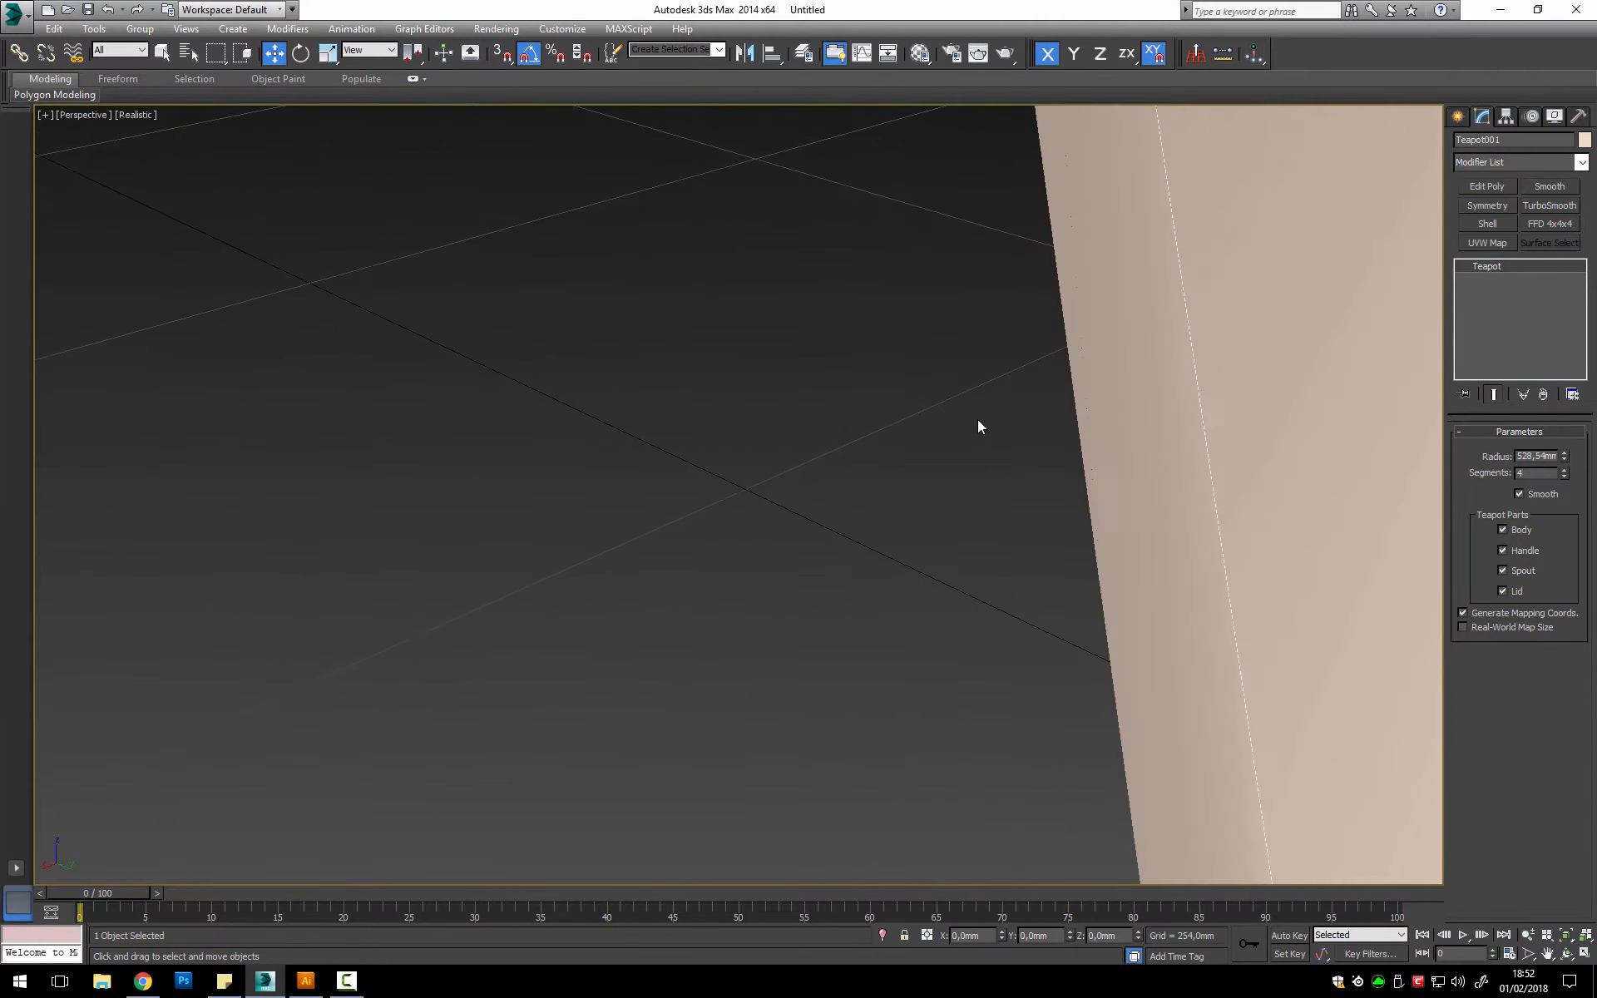
pyautogui.moveTo(1015, 421); pyautogui.dragTo(896, 423, button='middle')
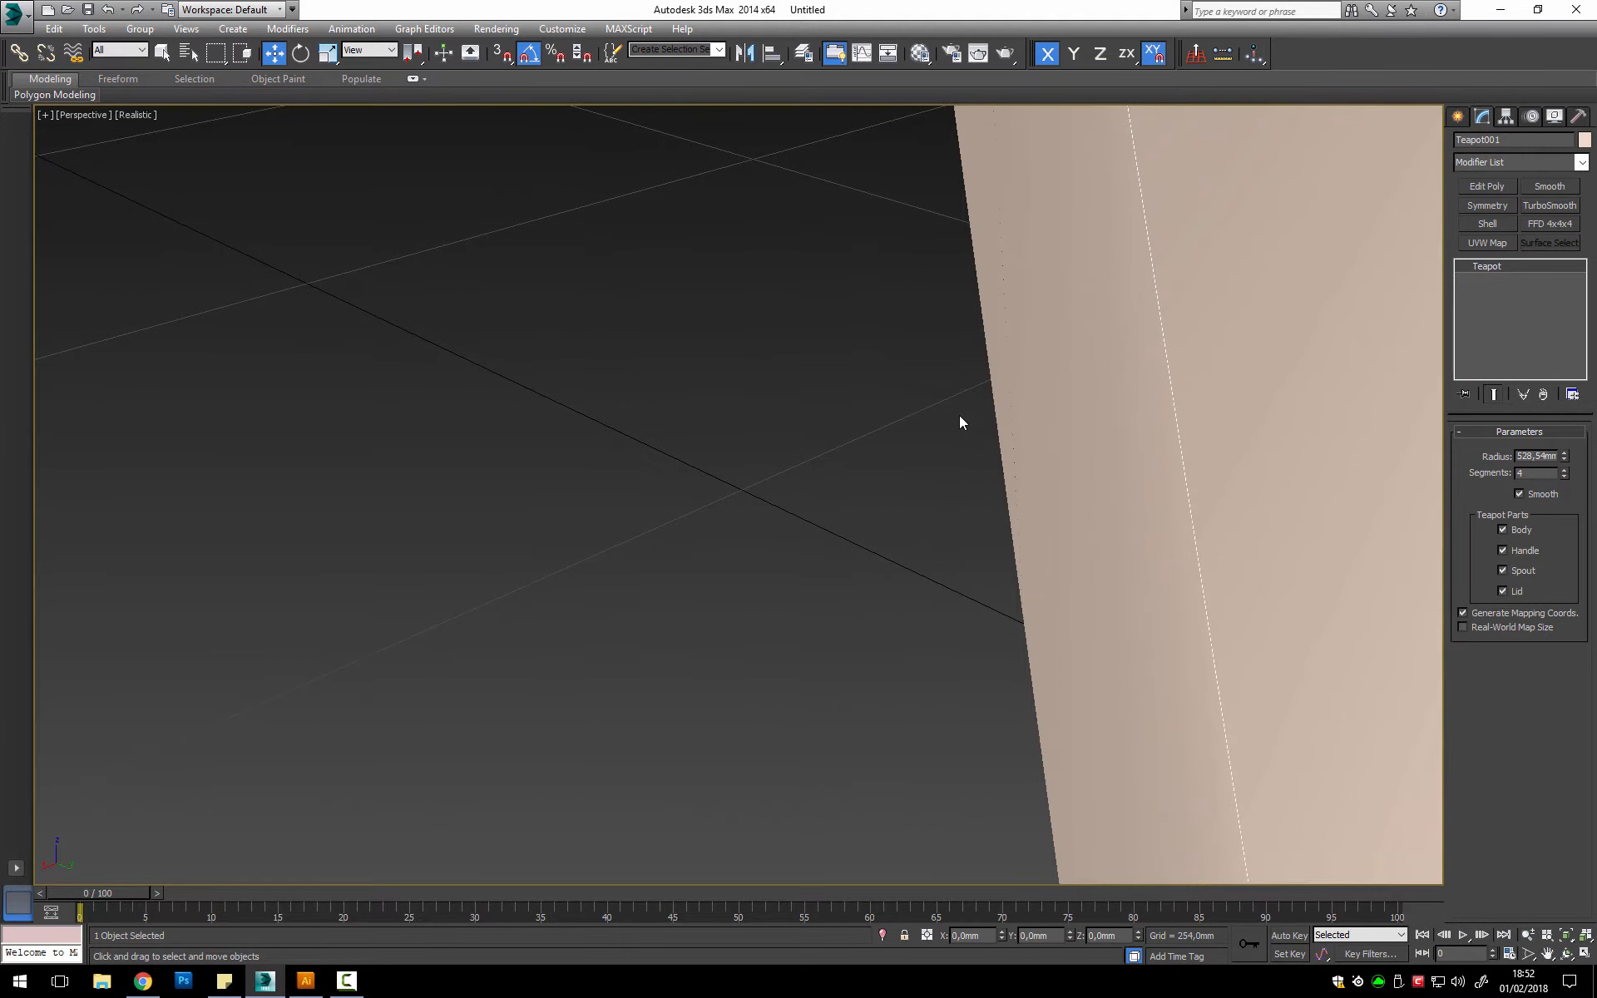
pyautogui.press('z')
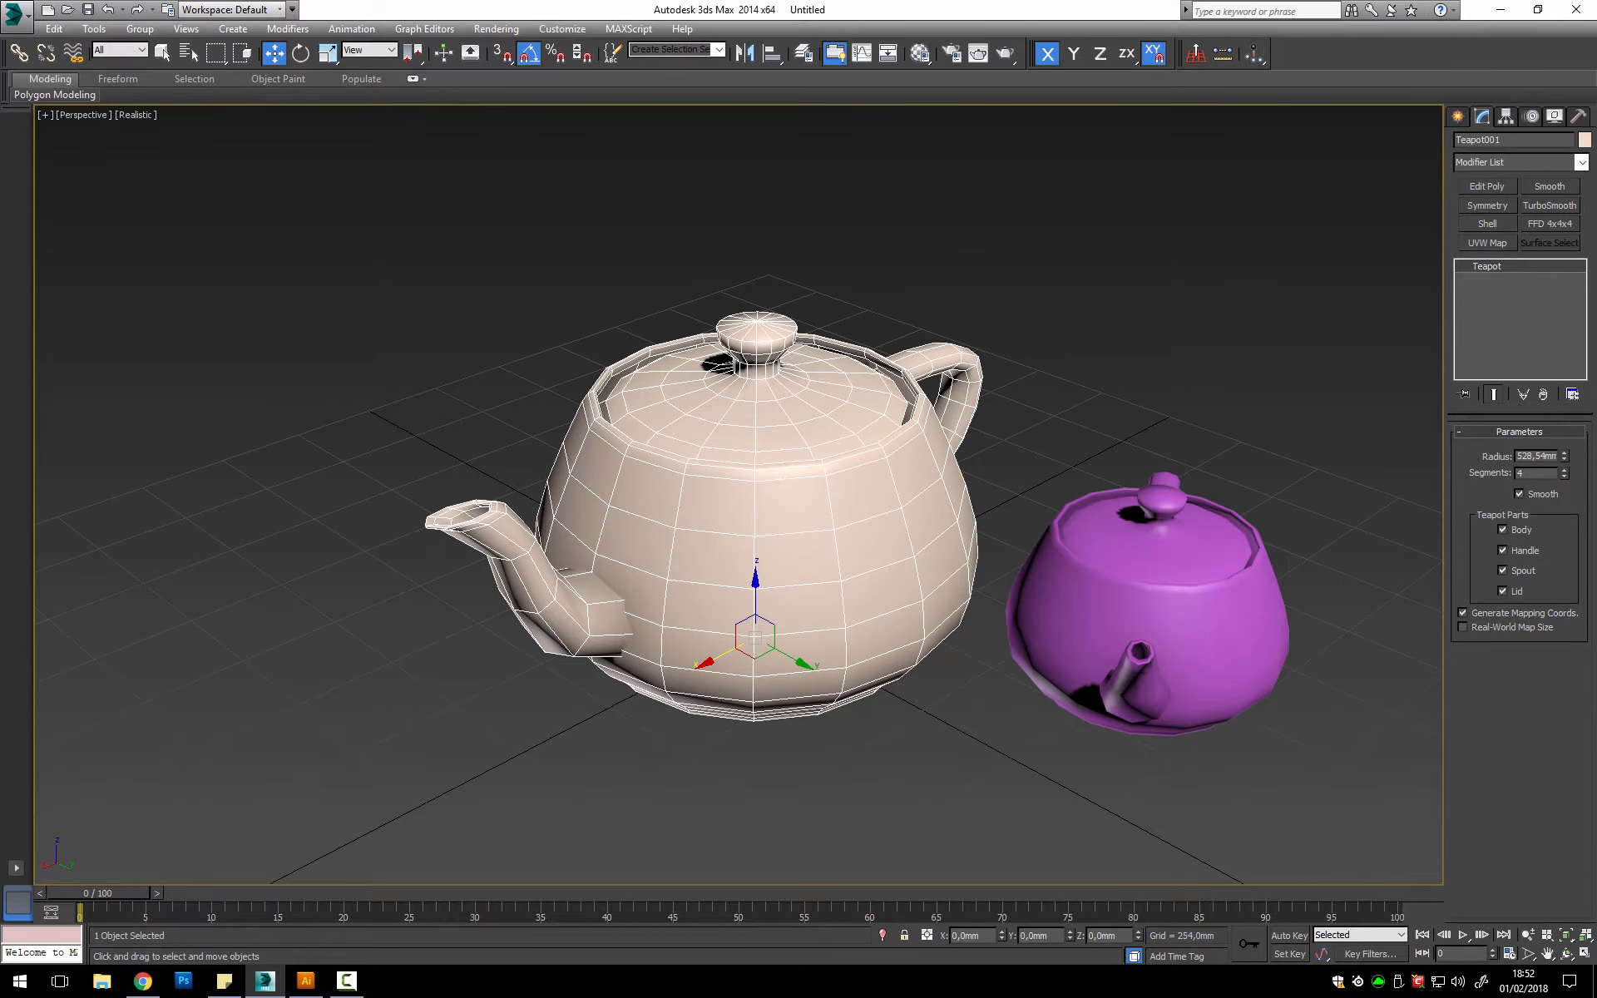
# Step: Activate the Select Object tool and pick the purple and beige teapots alternately, ending with the beige teapot selected
pyautogui.moveTo(917, 553); pyautogui.dragTo(894, 541, button='middle')
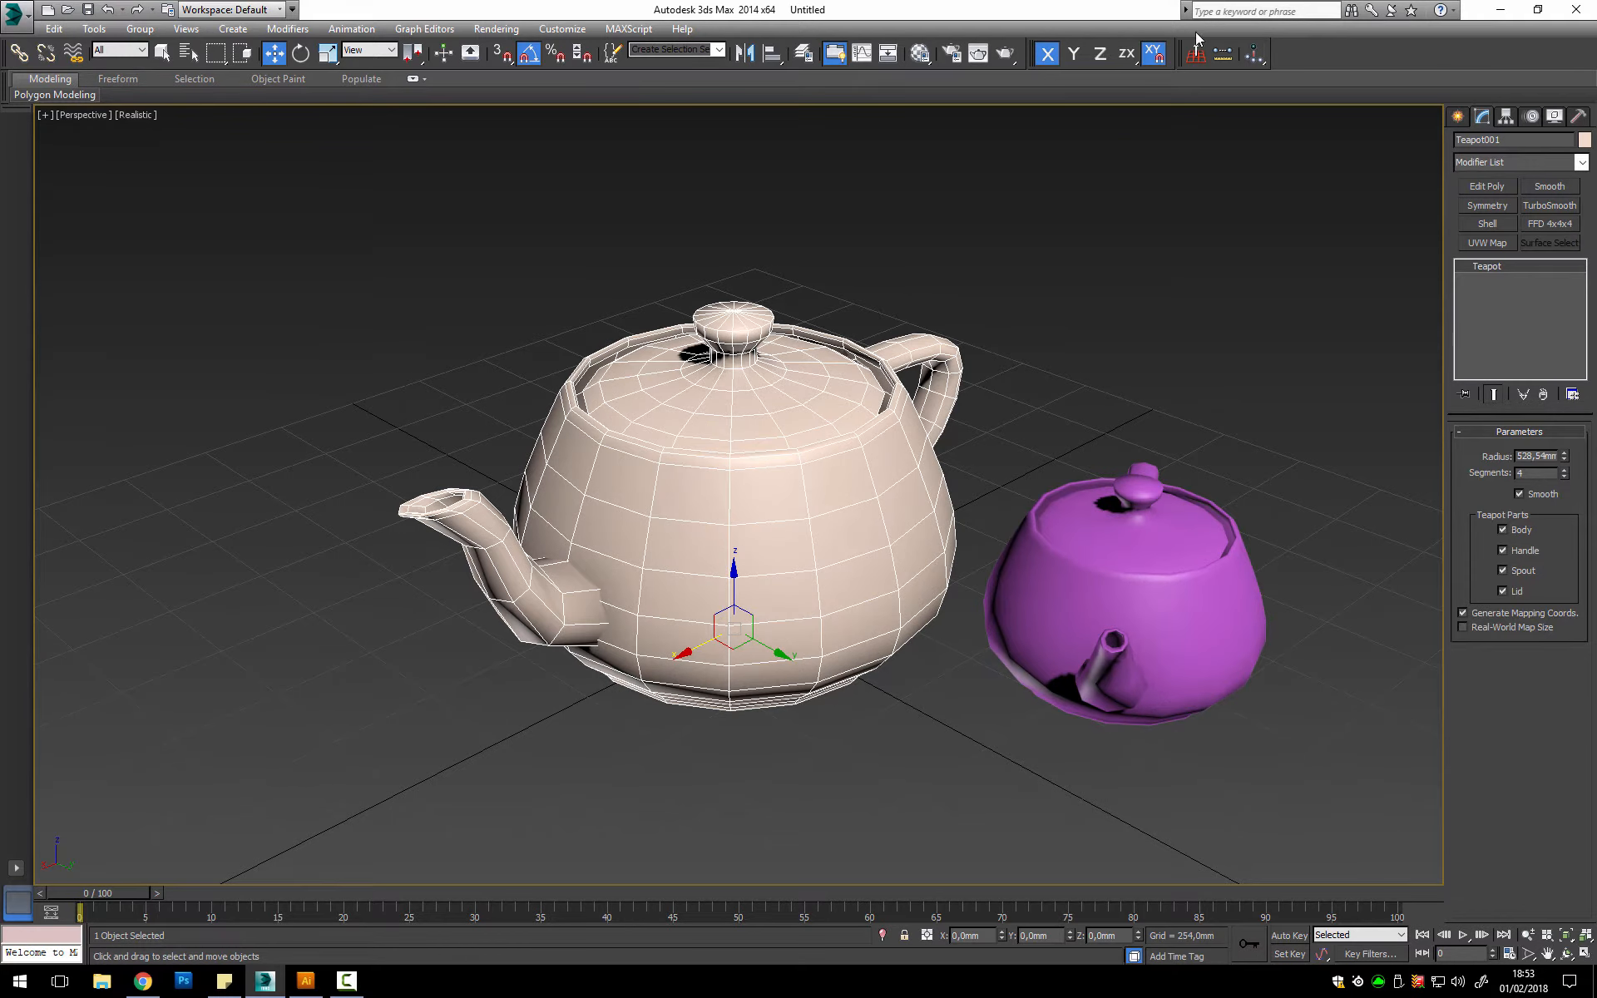
pyautogui.click(163, 53)
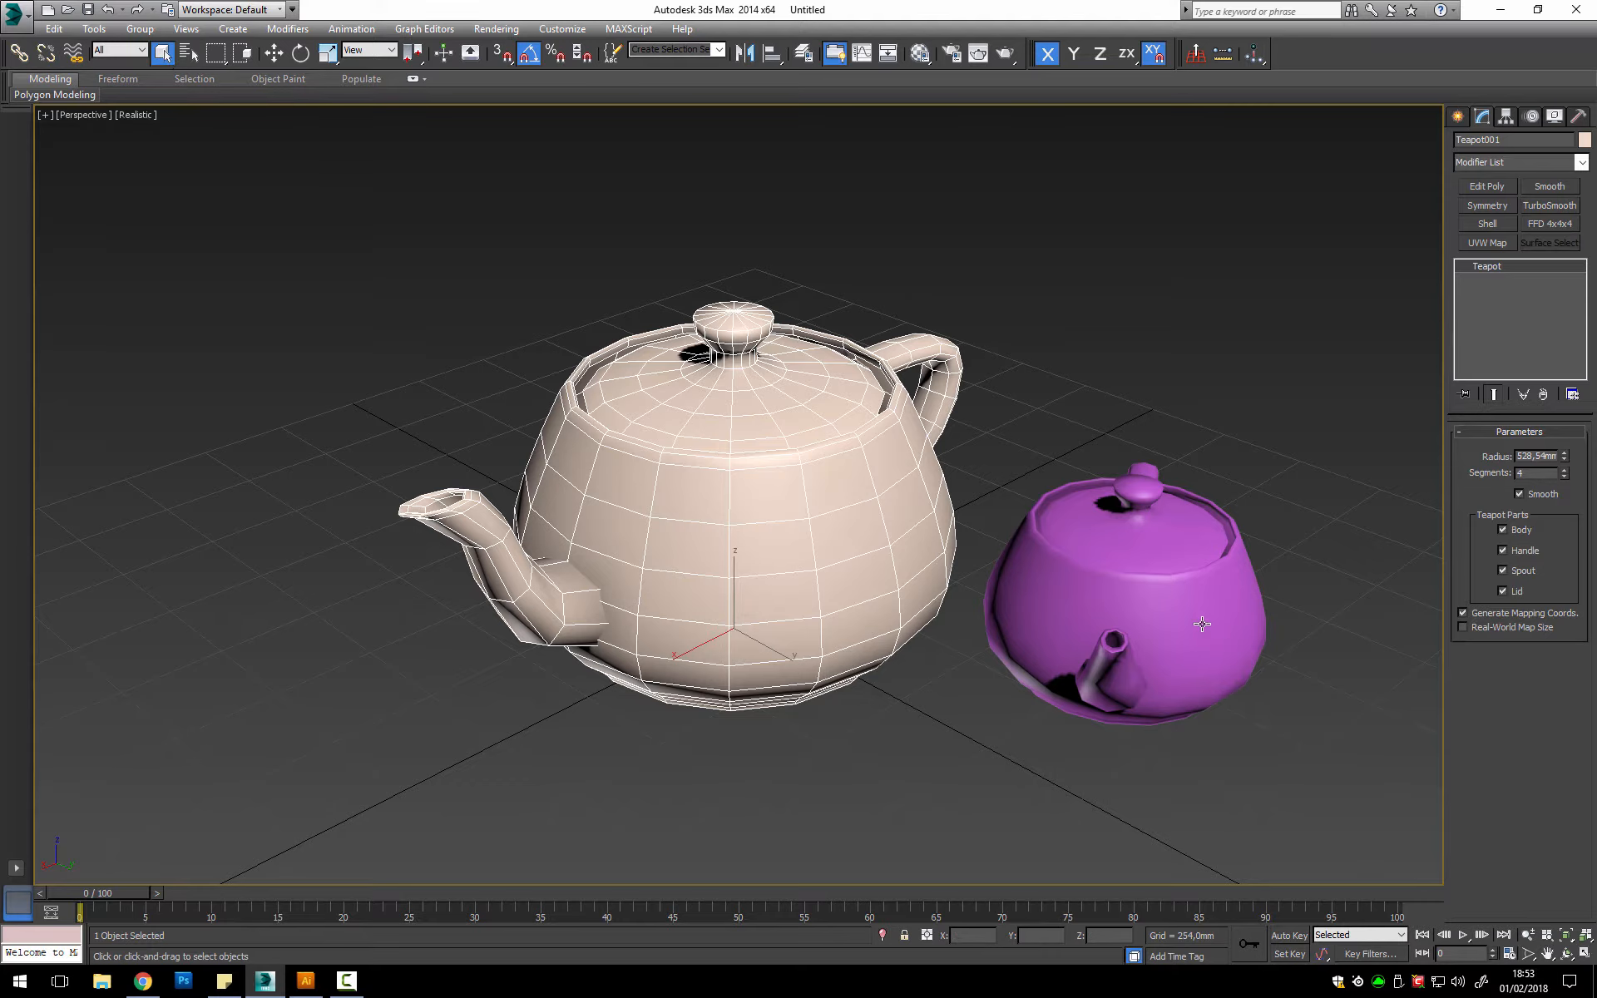
pyautogui.click(1182, 604)
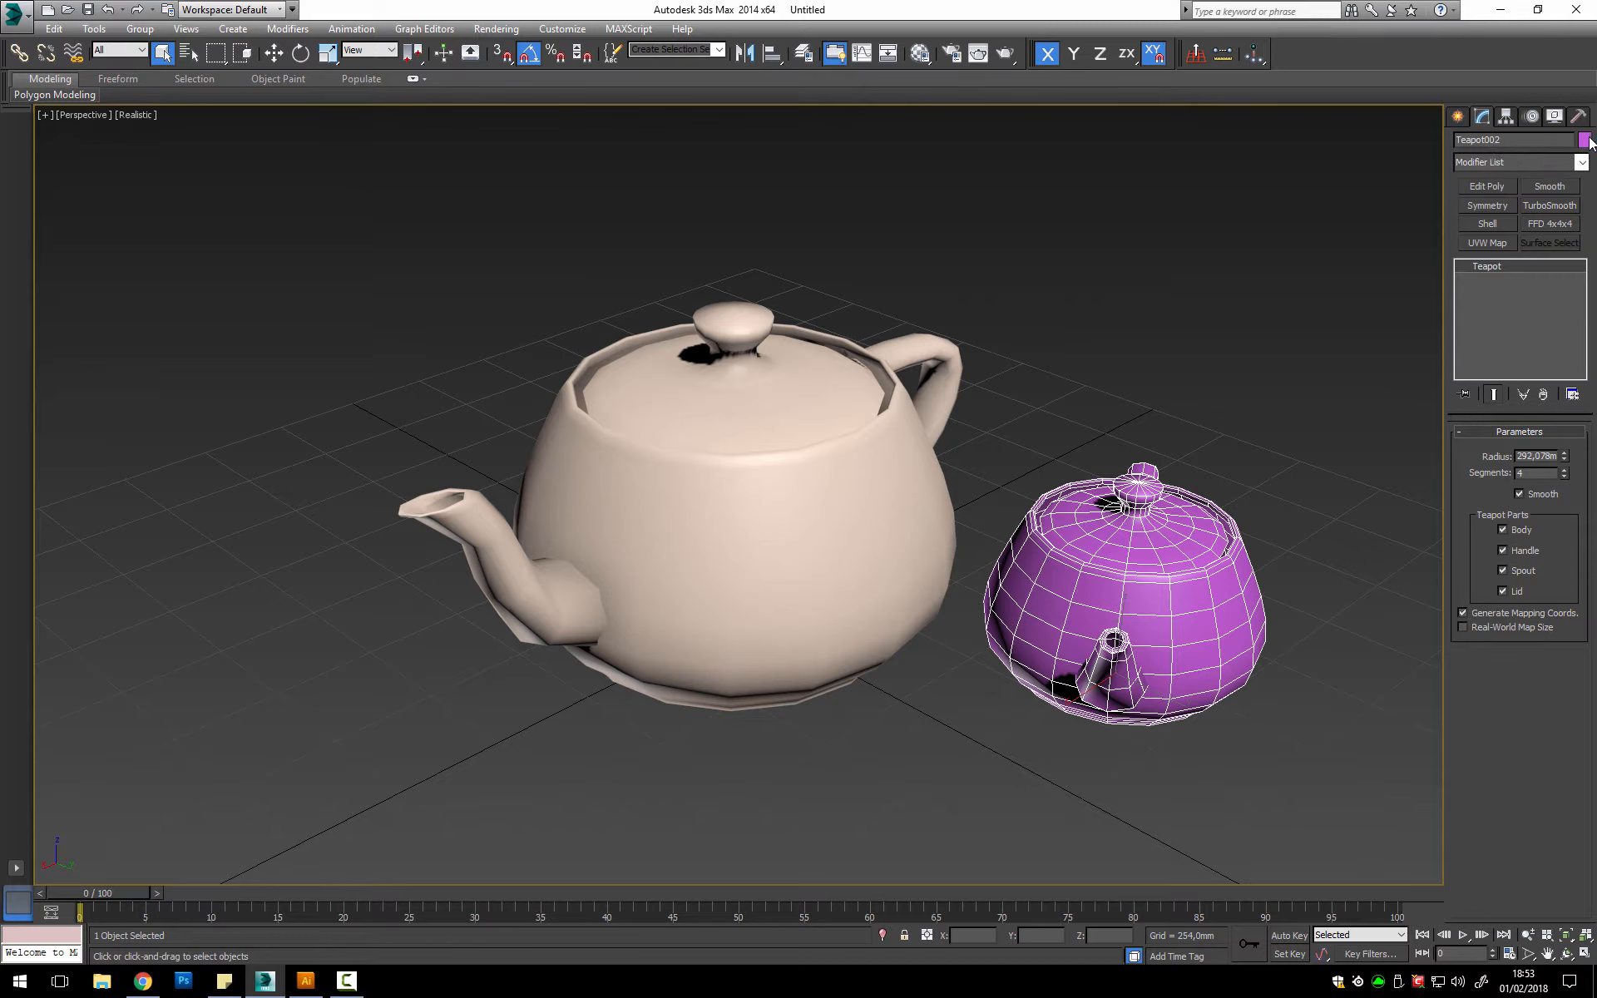
pyautogui.click(895, 481)
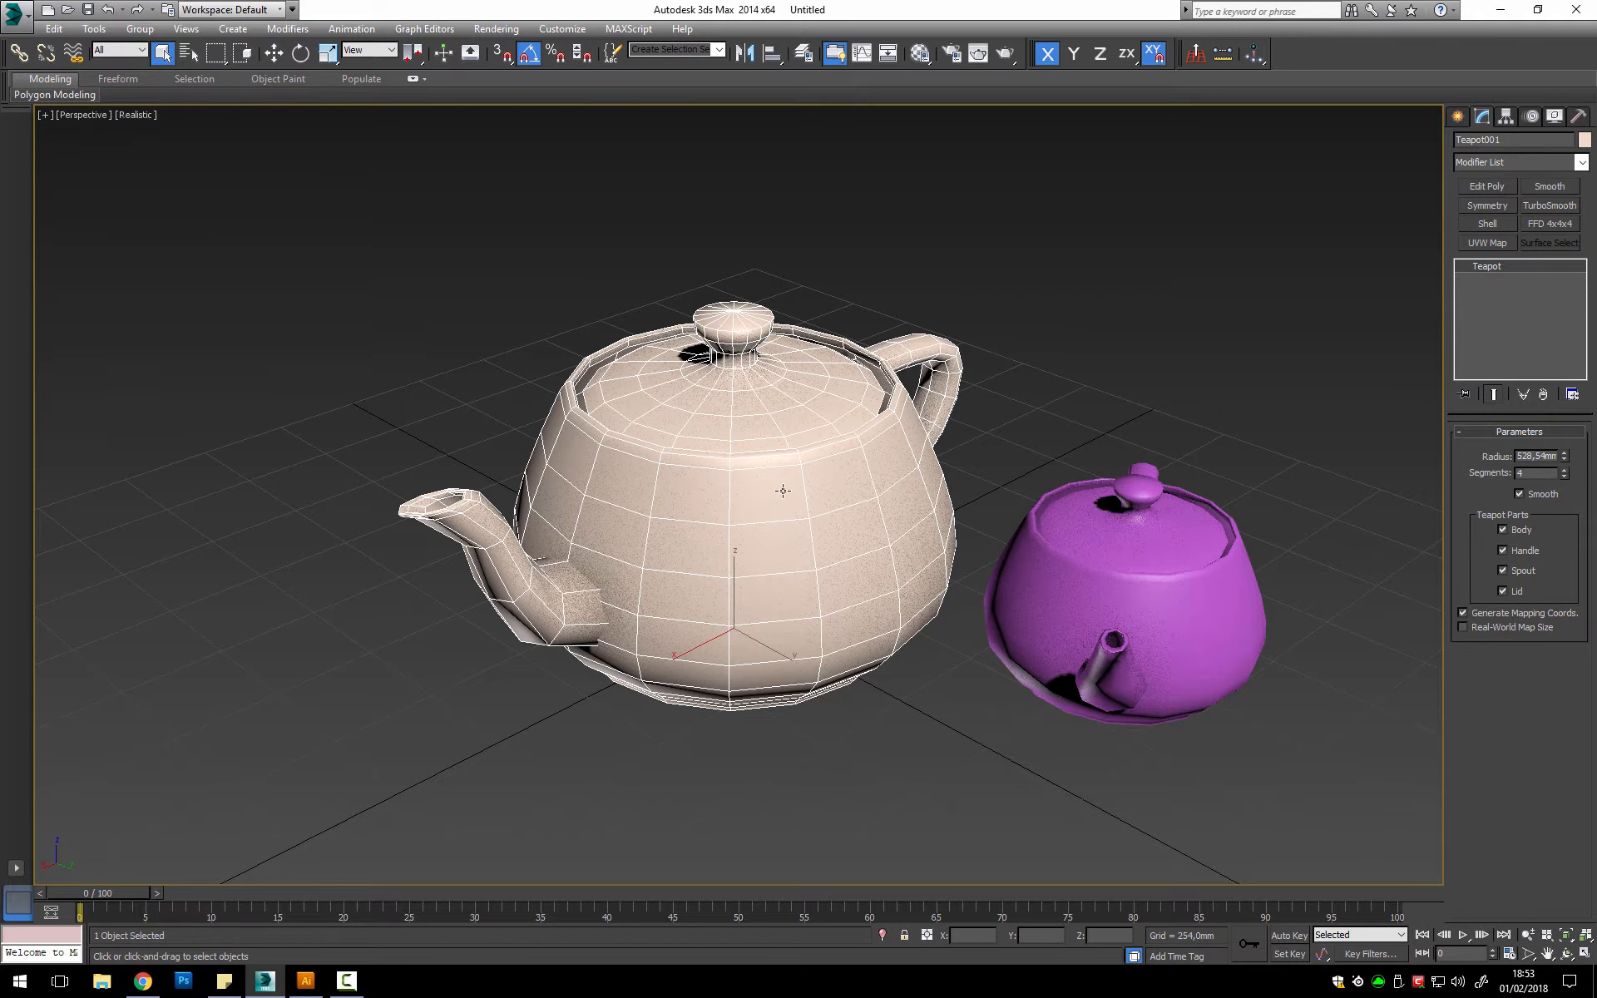
pyautogui.click(1085, 574)
pyautogui.click(849, 514)
# Step: Open the Select From Scene list, toggle its geometry display filter off and on, and close it without changing the selection
pyautogui.click(188, 53)
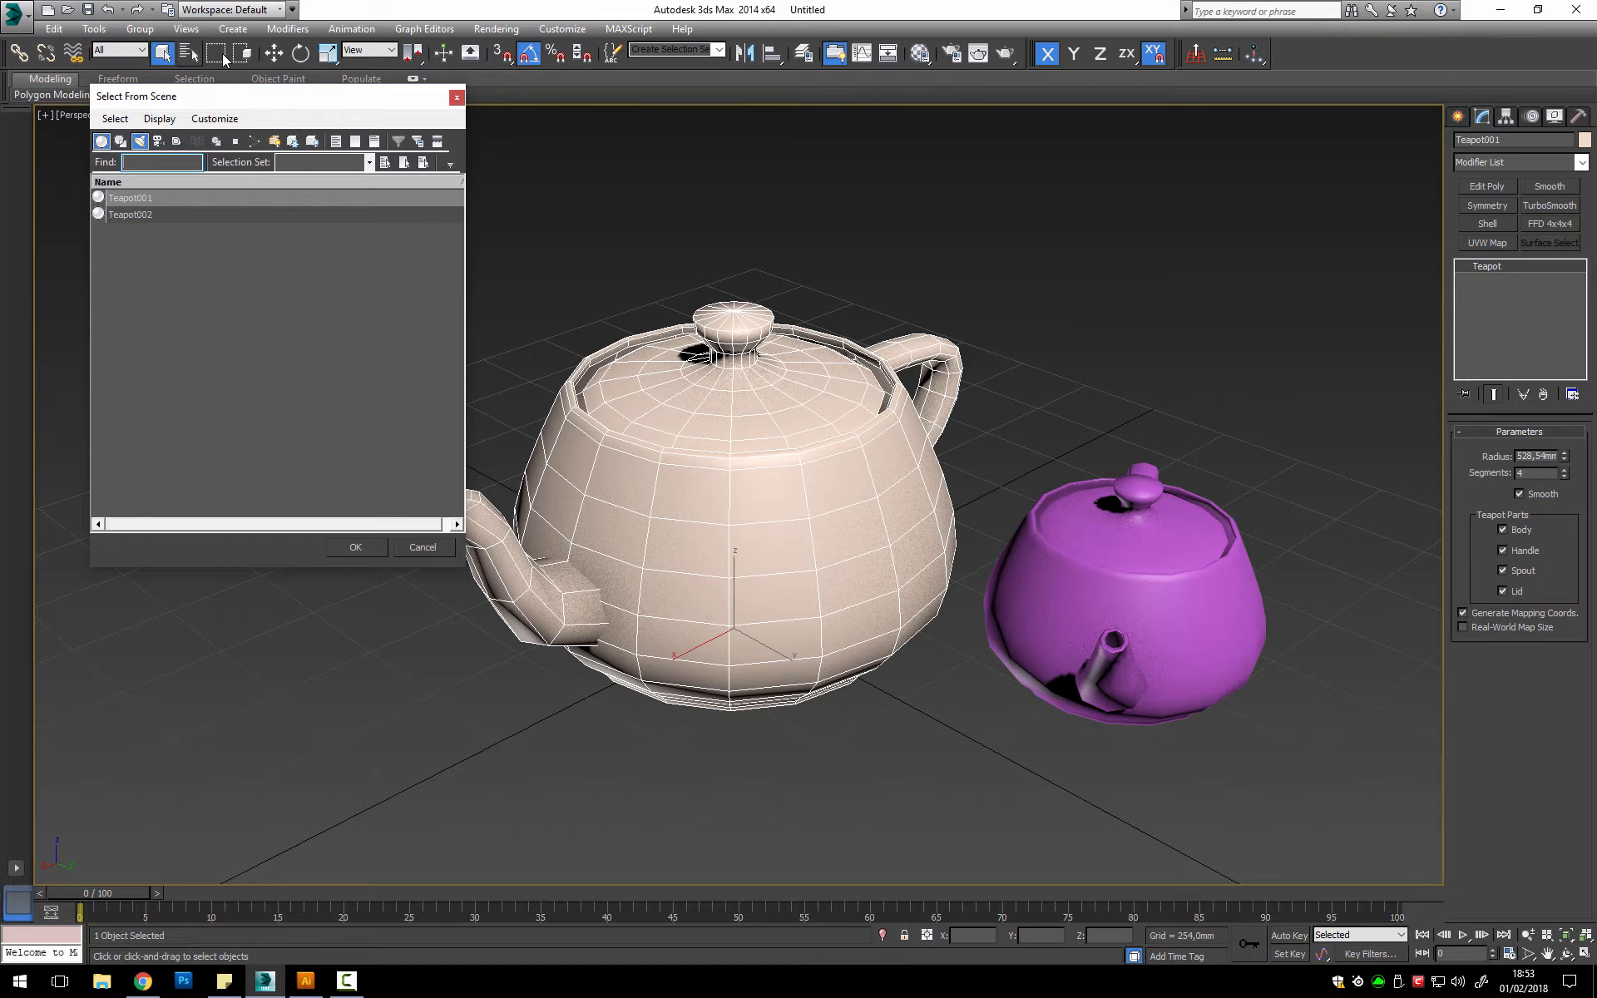
pyautogui.moveTo(260, 105); pyautogui.dragTo(273, 147)
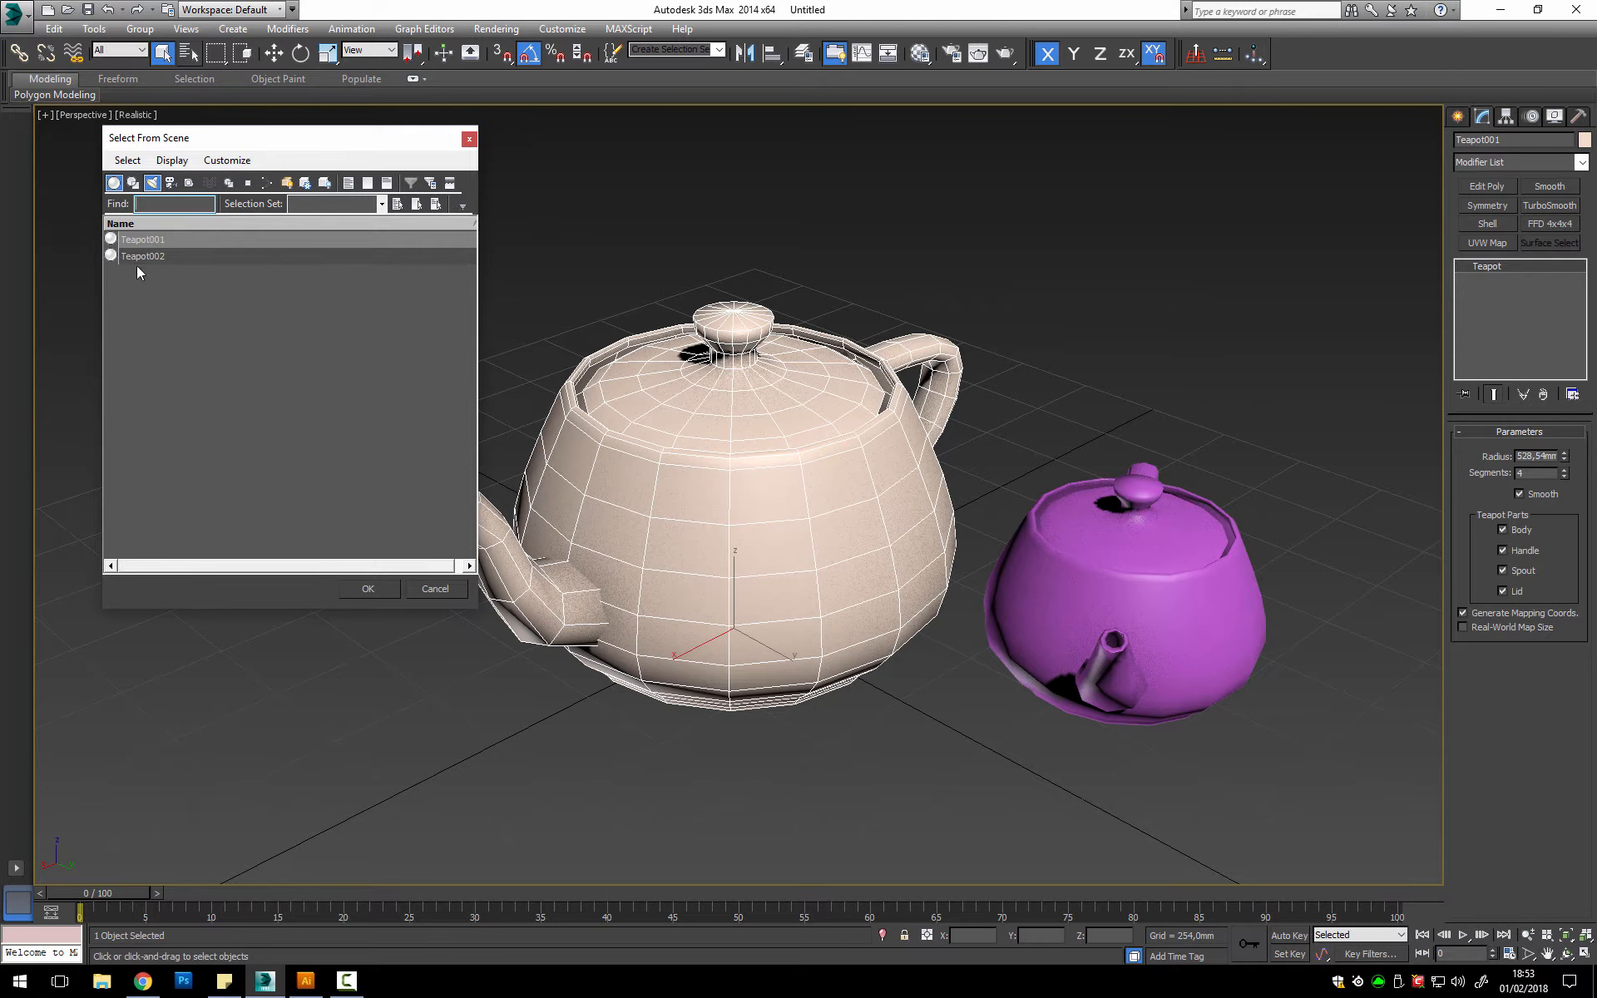
pyautogui.click(113, 182)
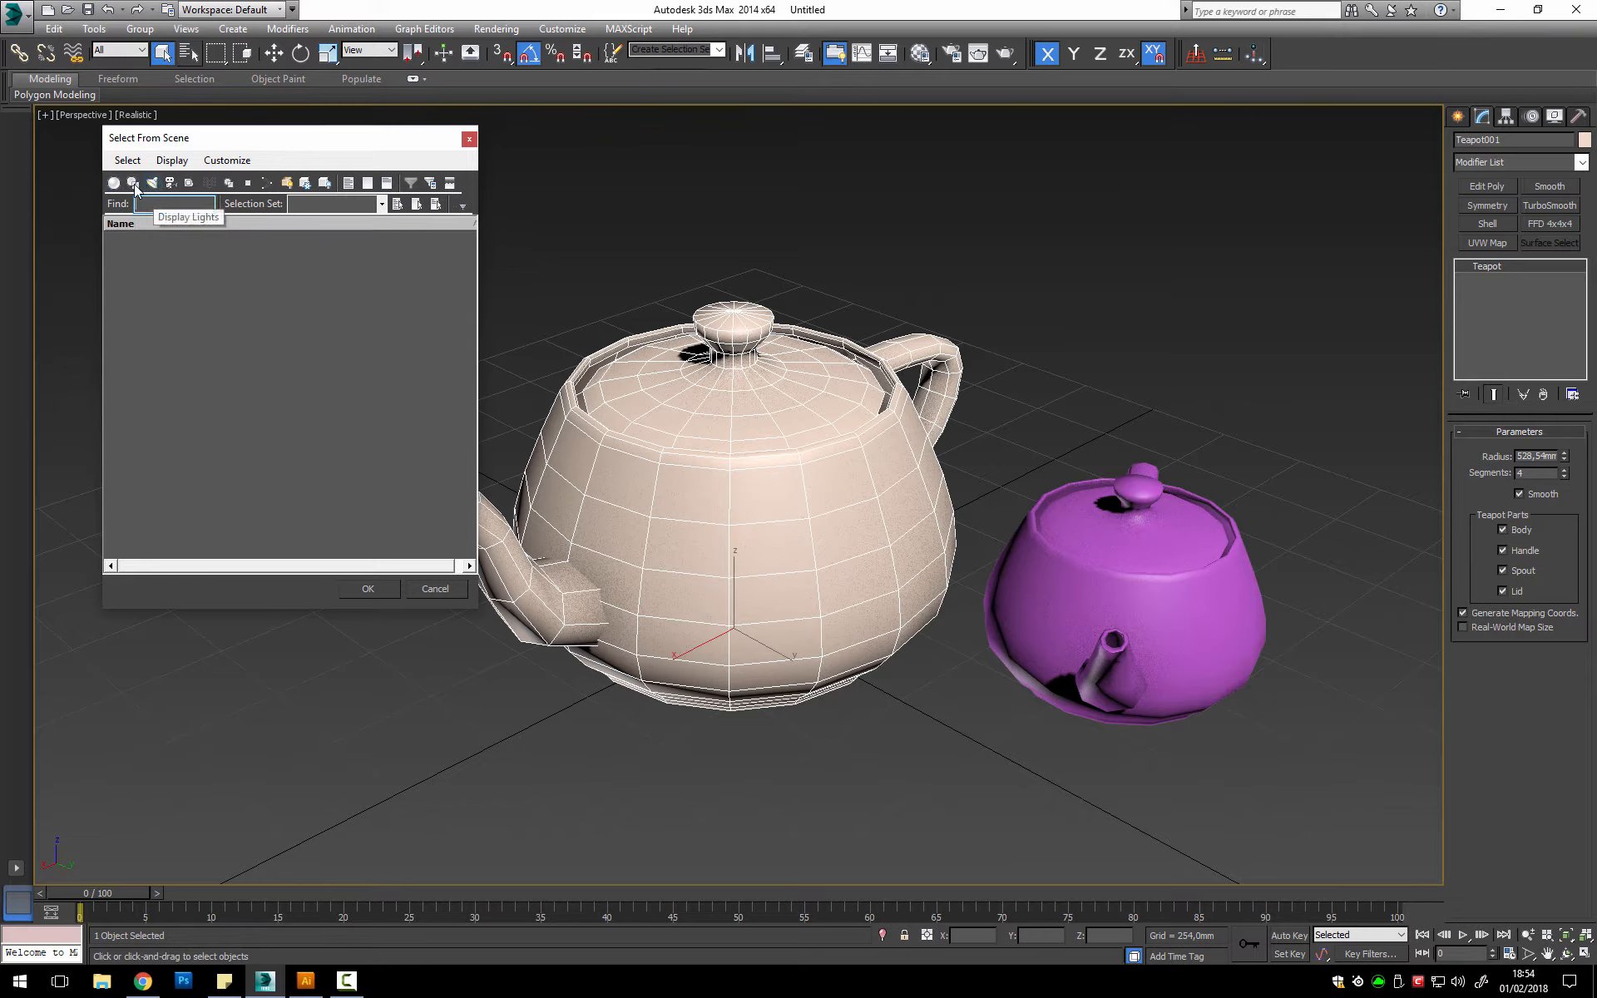
pyautogui.click(115, 184)
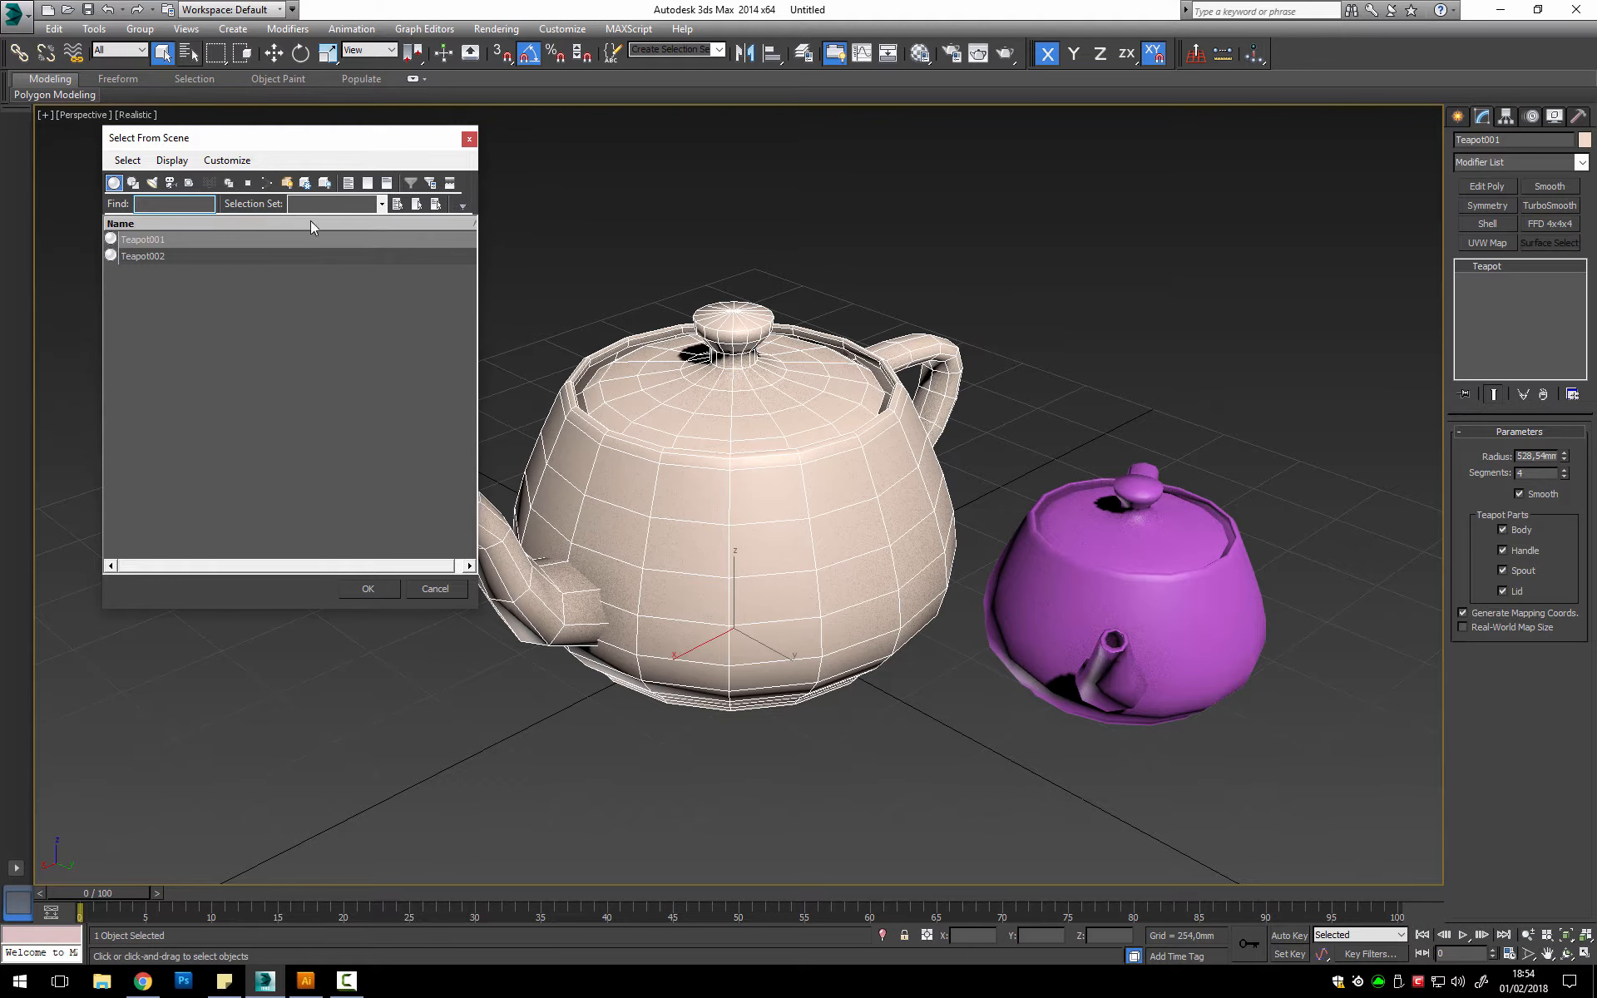
pyautogui.click(470, 139)
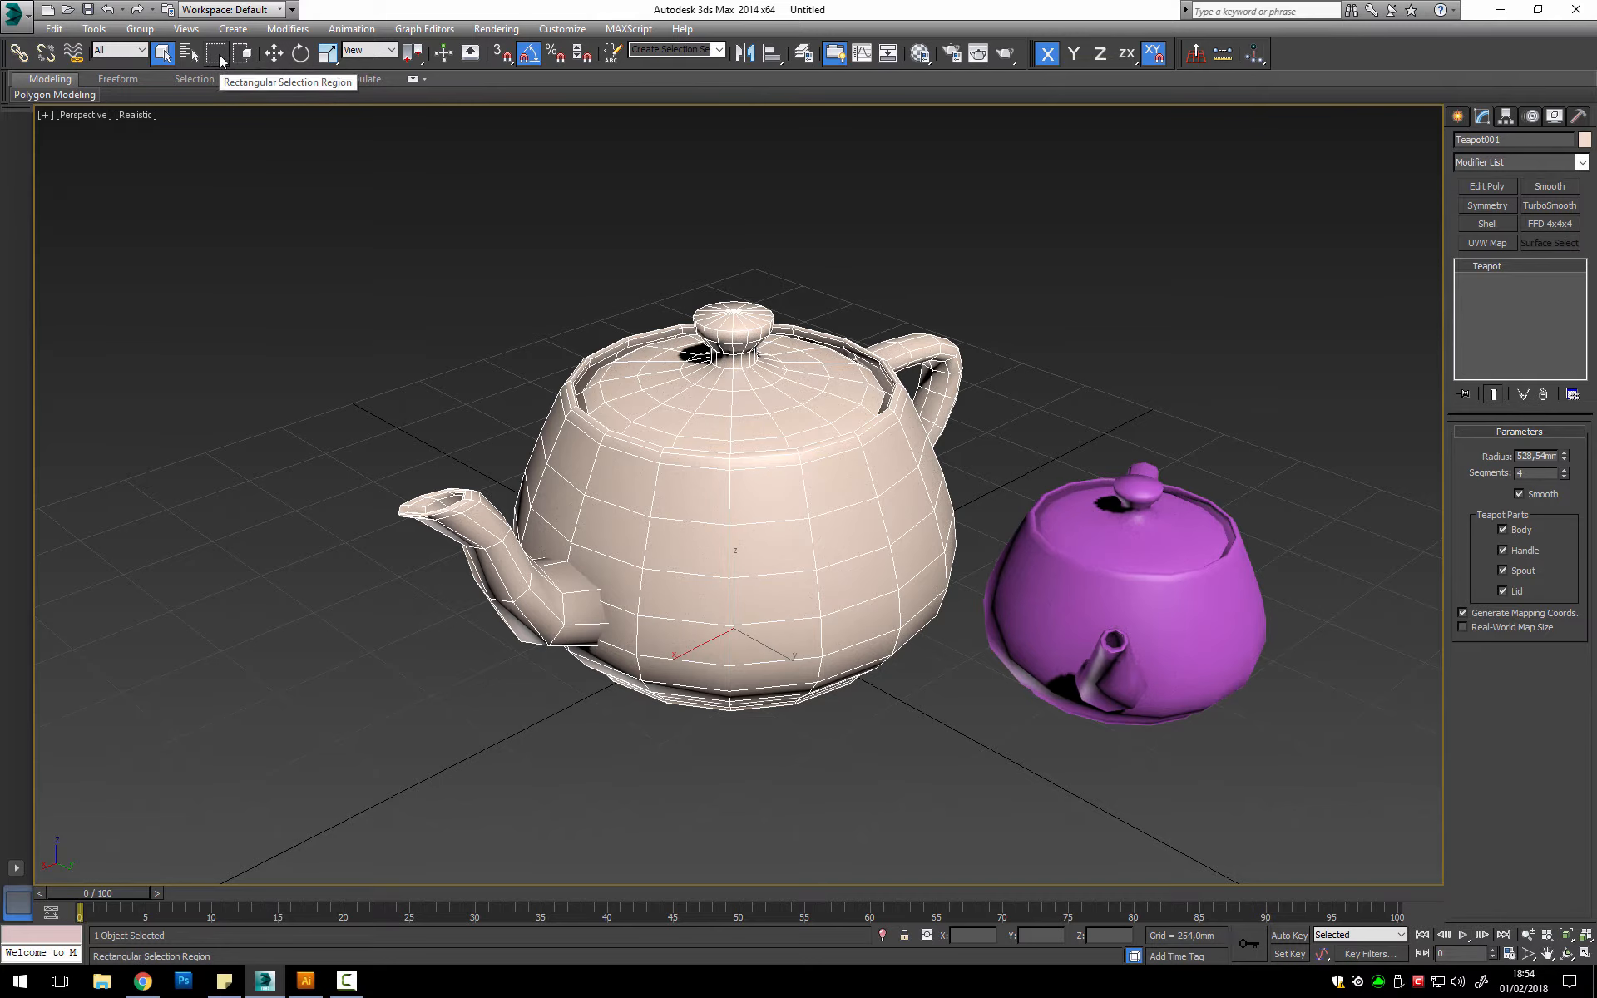
# Step: Switch to Illustrator, draw two rectangular selection marquees over the empty artboard for comparison, and return to 3ds Max
pyautogui.click(215, 58)
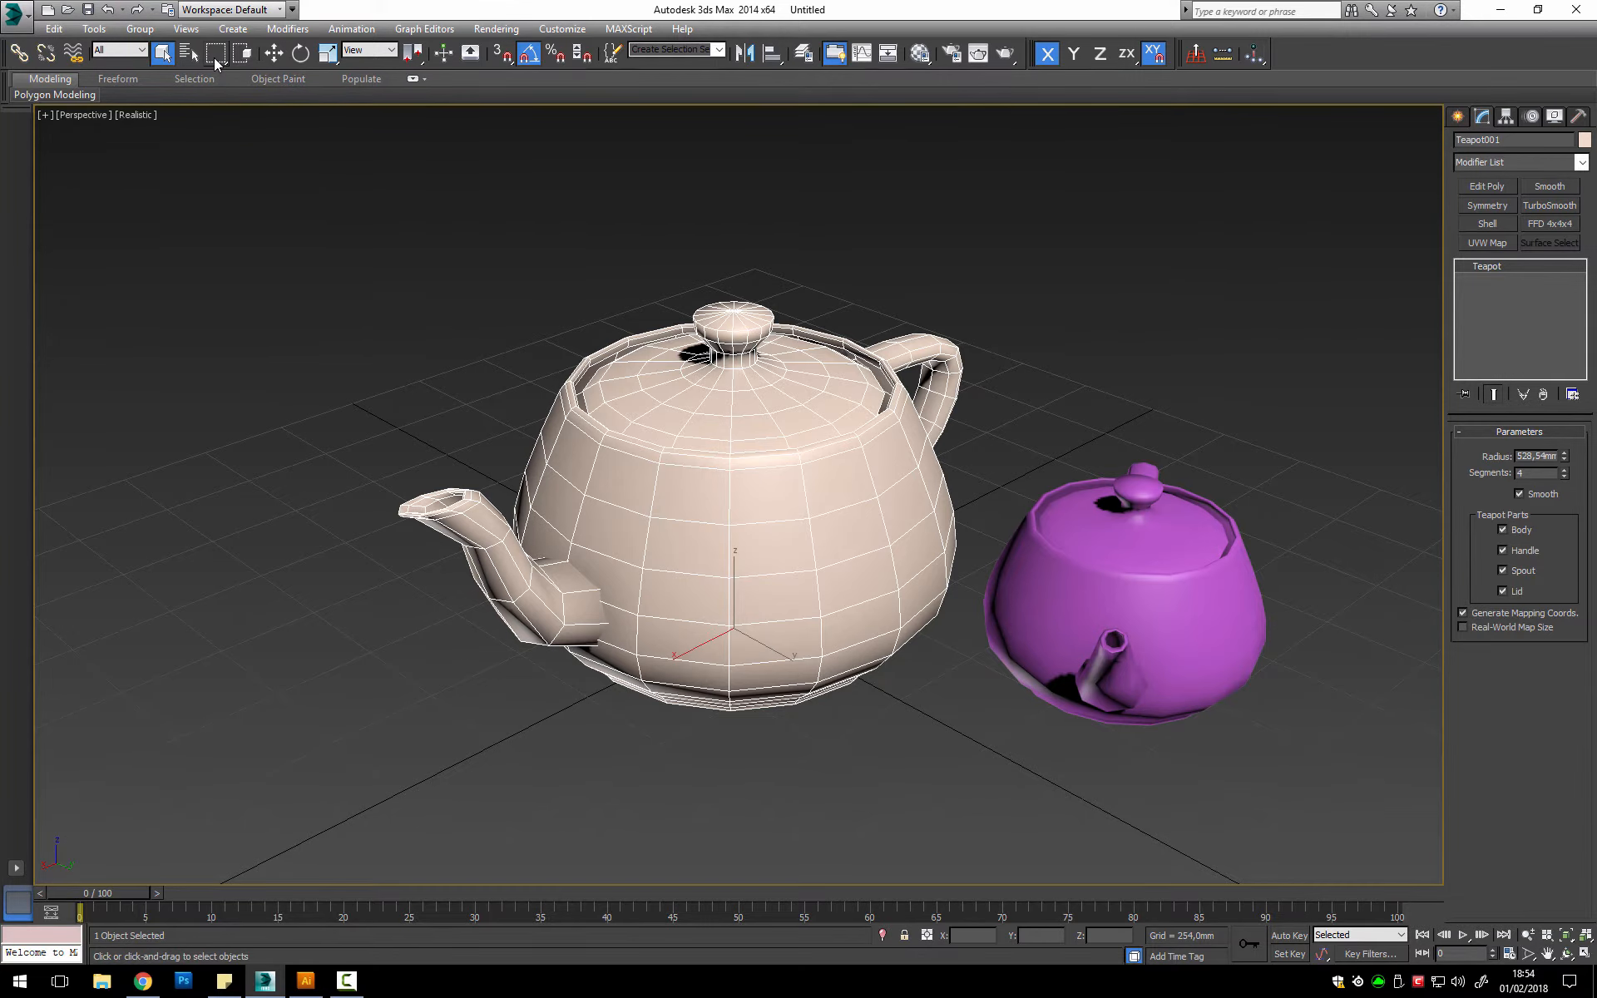
pyautogui.click(215, 58)
pyautogui.click(307, 982)
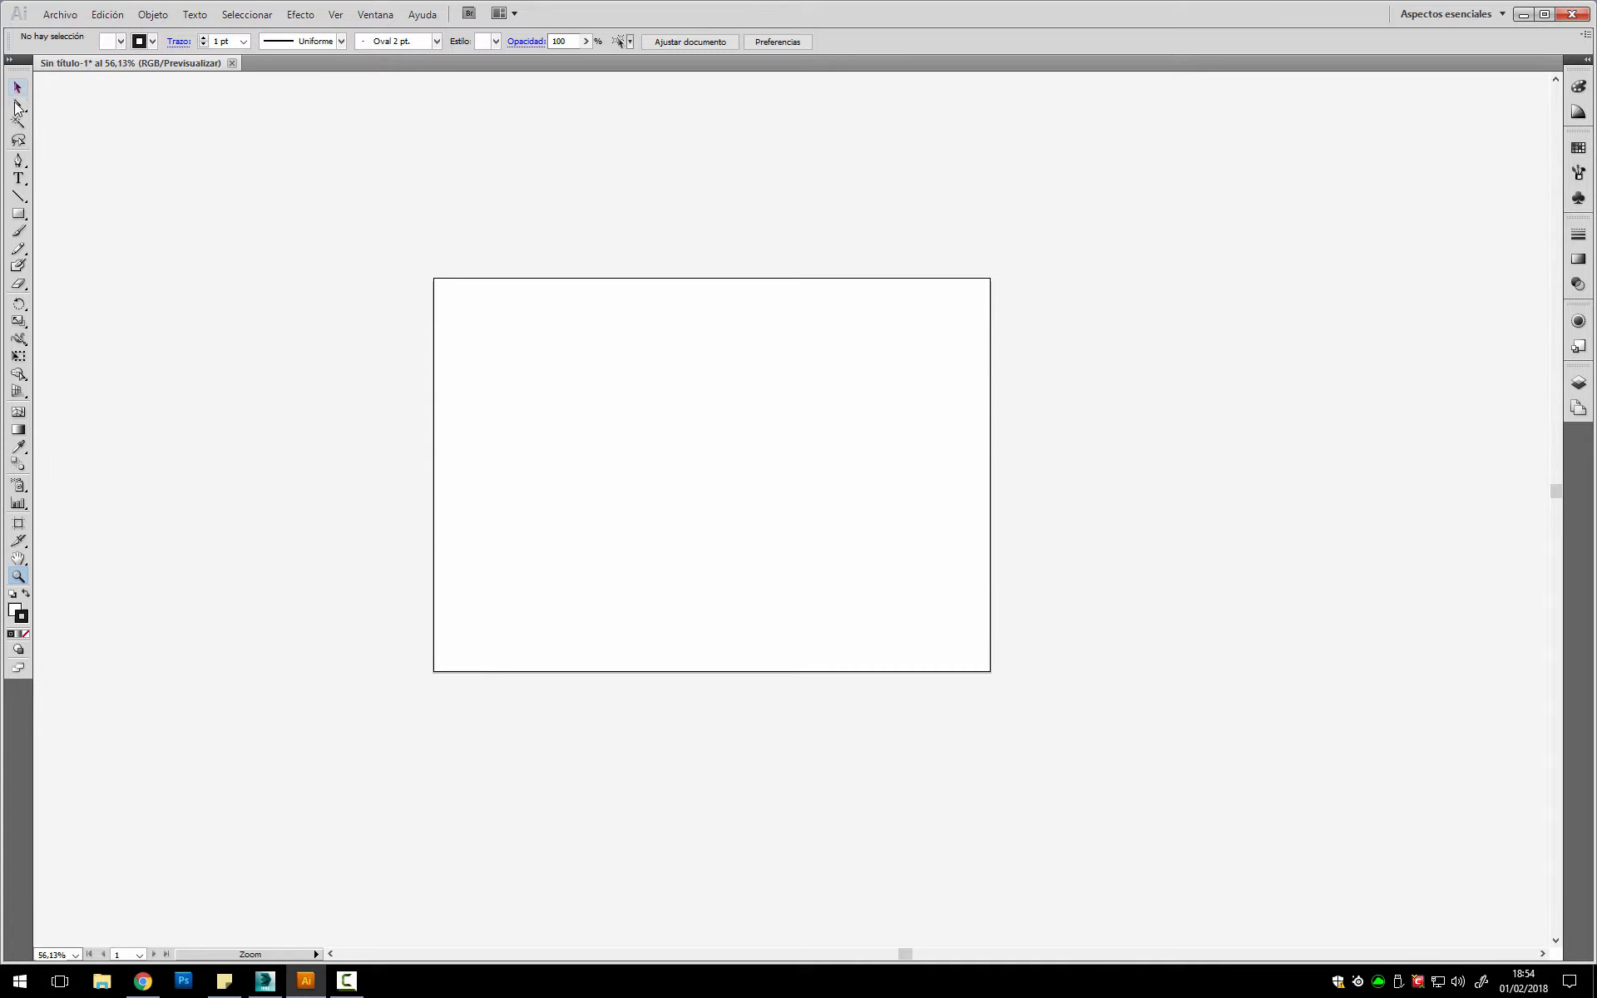
pyautogui.moveTo(601, 338); pyautogui.dragTo(783, 486)
pyautogui.moveTo(602, 338); pyautogui.dragTo(913, 564)
pyautogui.click(264, 982)
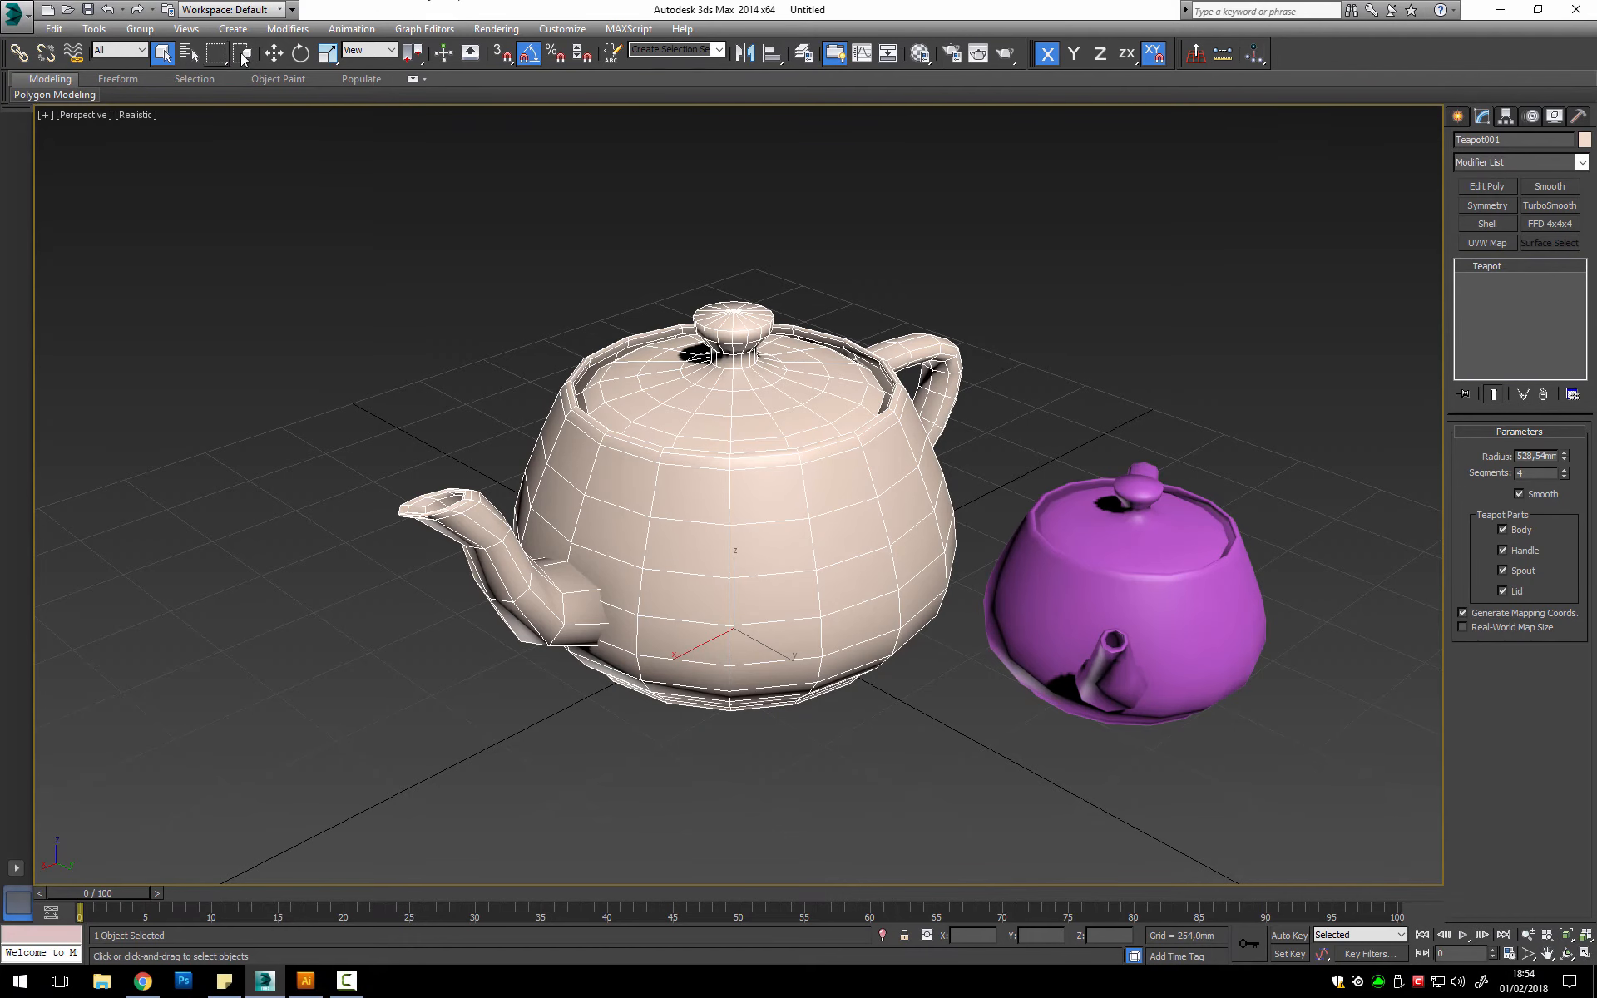
# Step: Deselect the beige teapot, draw a rectangular region around it, and select the purple teapot with another rectangular region
pyautogui.click(449, 266)
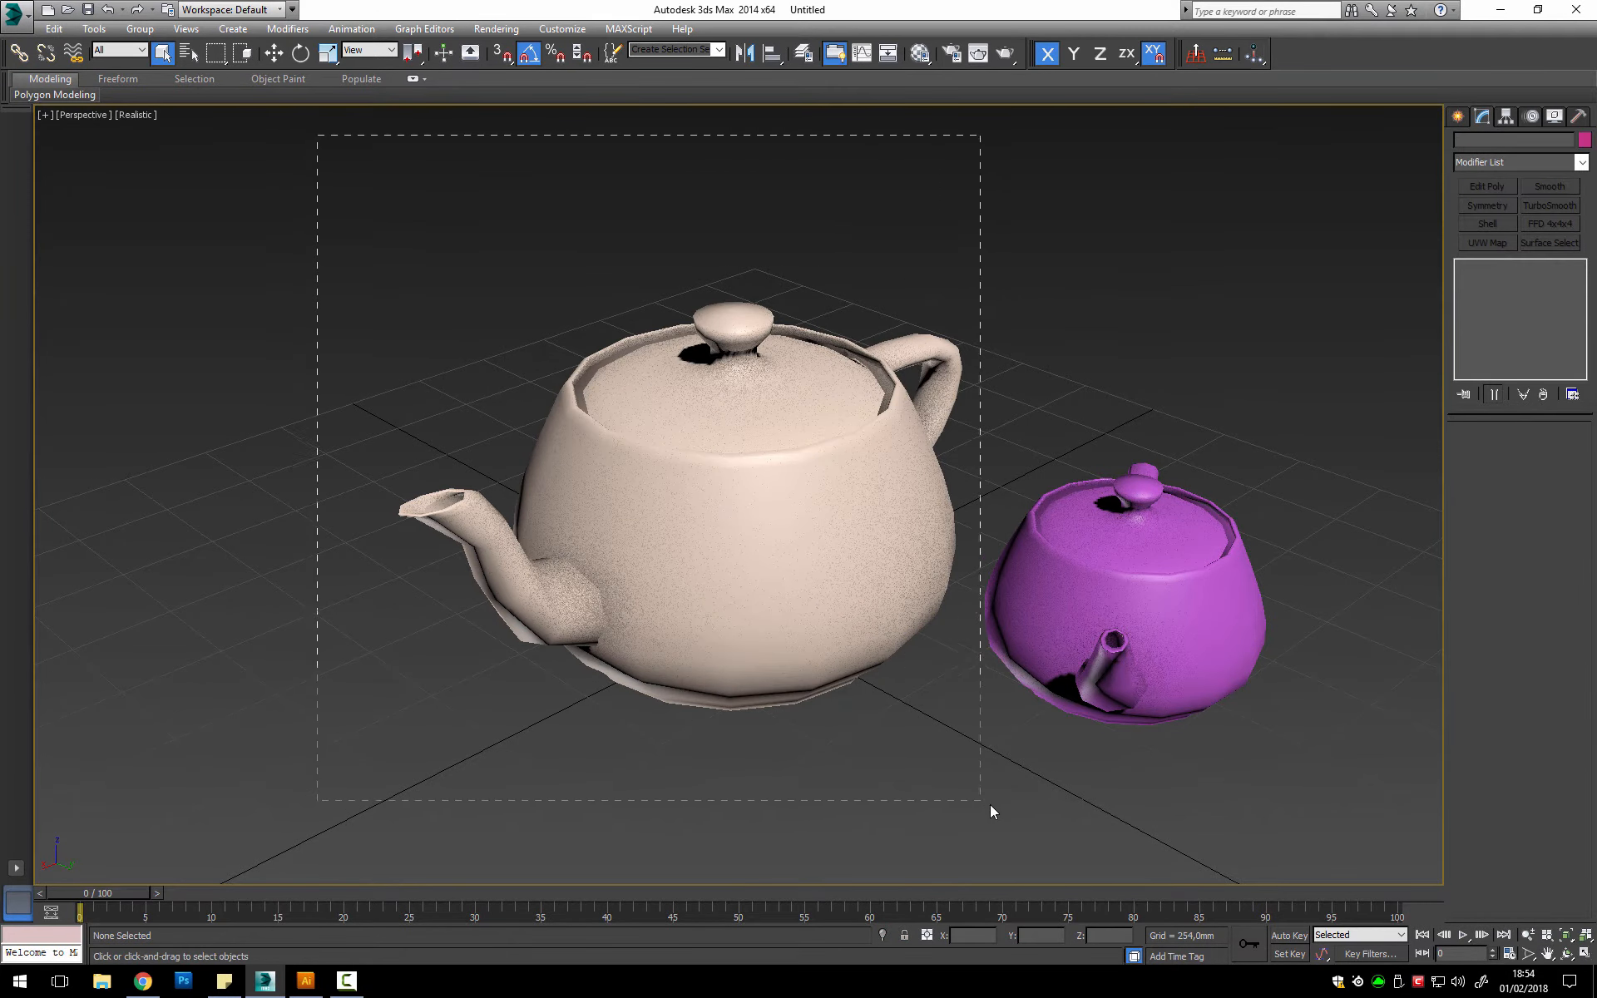
pyautogui.moveTo(990, 806); pyautogui.dragTo(986, 798)
pyautogui.moveTo(1363, 407); pyautogui.dragTo(1010, 747)
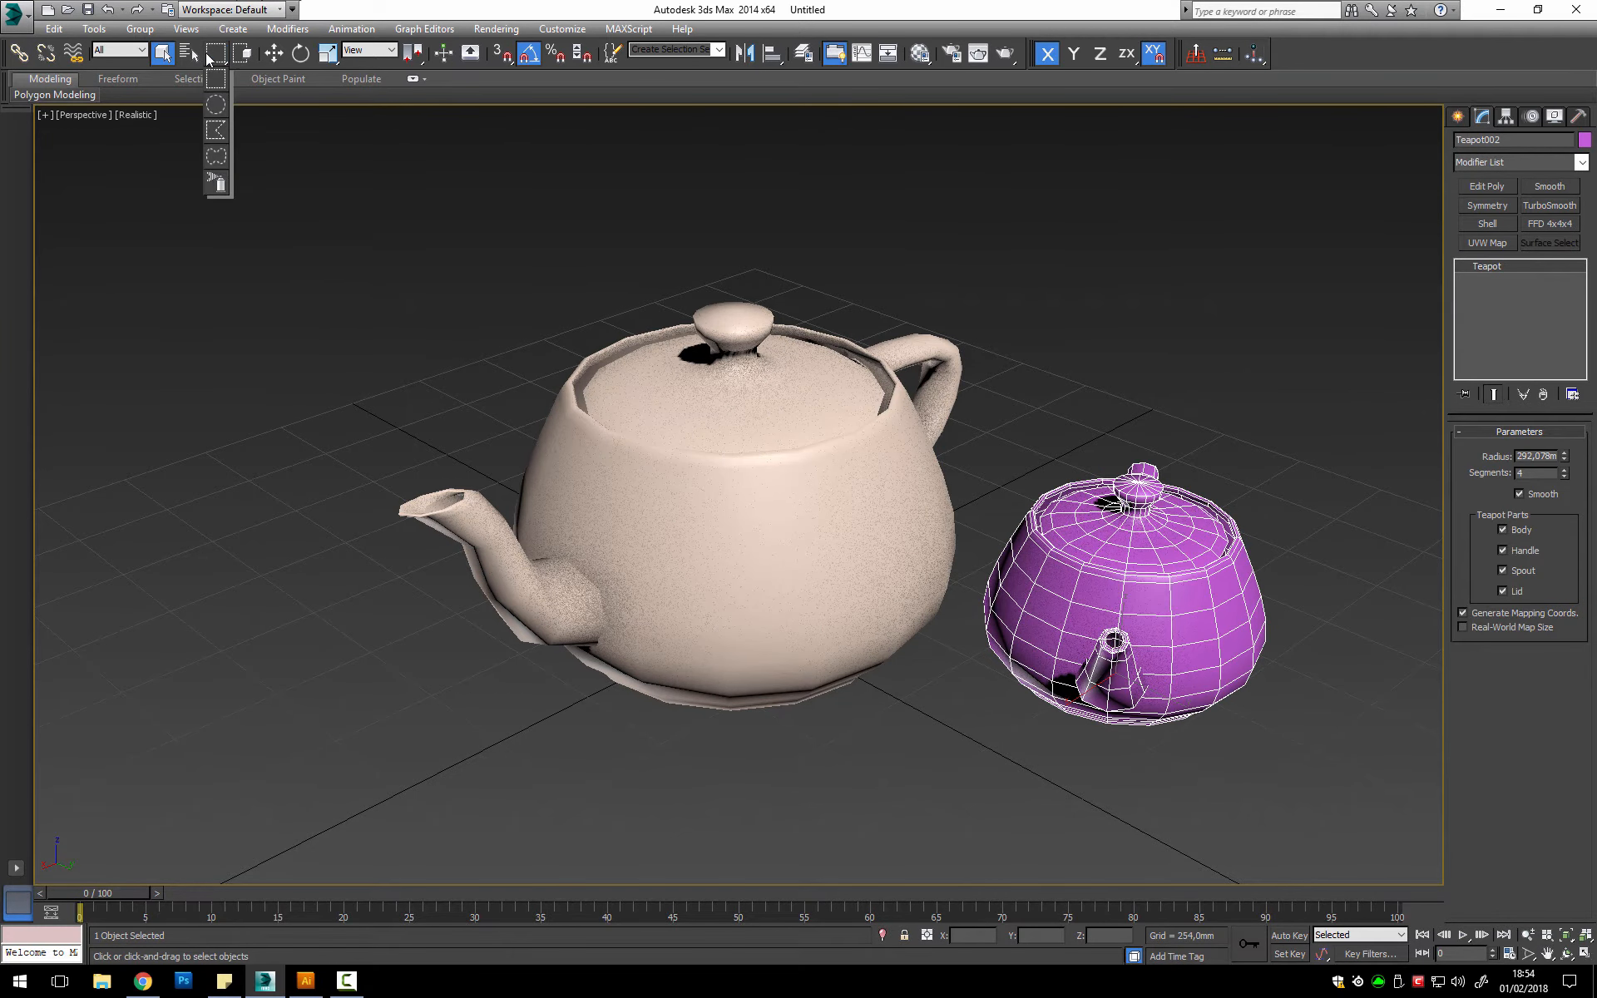
# Step: Keep the rectangular selection region, clear the selection over empty space, and view both teapots from near ground level
pyautogui.moveTo(207, 53)
pyautogui.mouseDown()
pyautogui.moveTo(231, 83)
pyautogui.moveTo(221, 163)
pyautogui.mouseUp()
pyautogui.moveTo(231, 82); pyautogui.dragTo(220, 78)
pyautogui.moveTo(499, 257); pyautogui.dragTo(522, 273)
pyautogui.moveTo(1101, 592); pyautogui.dragTo(1001, 491, button='middle')
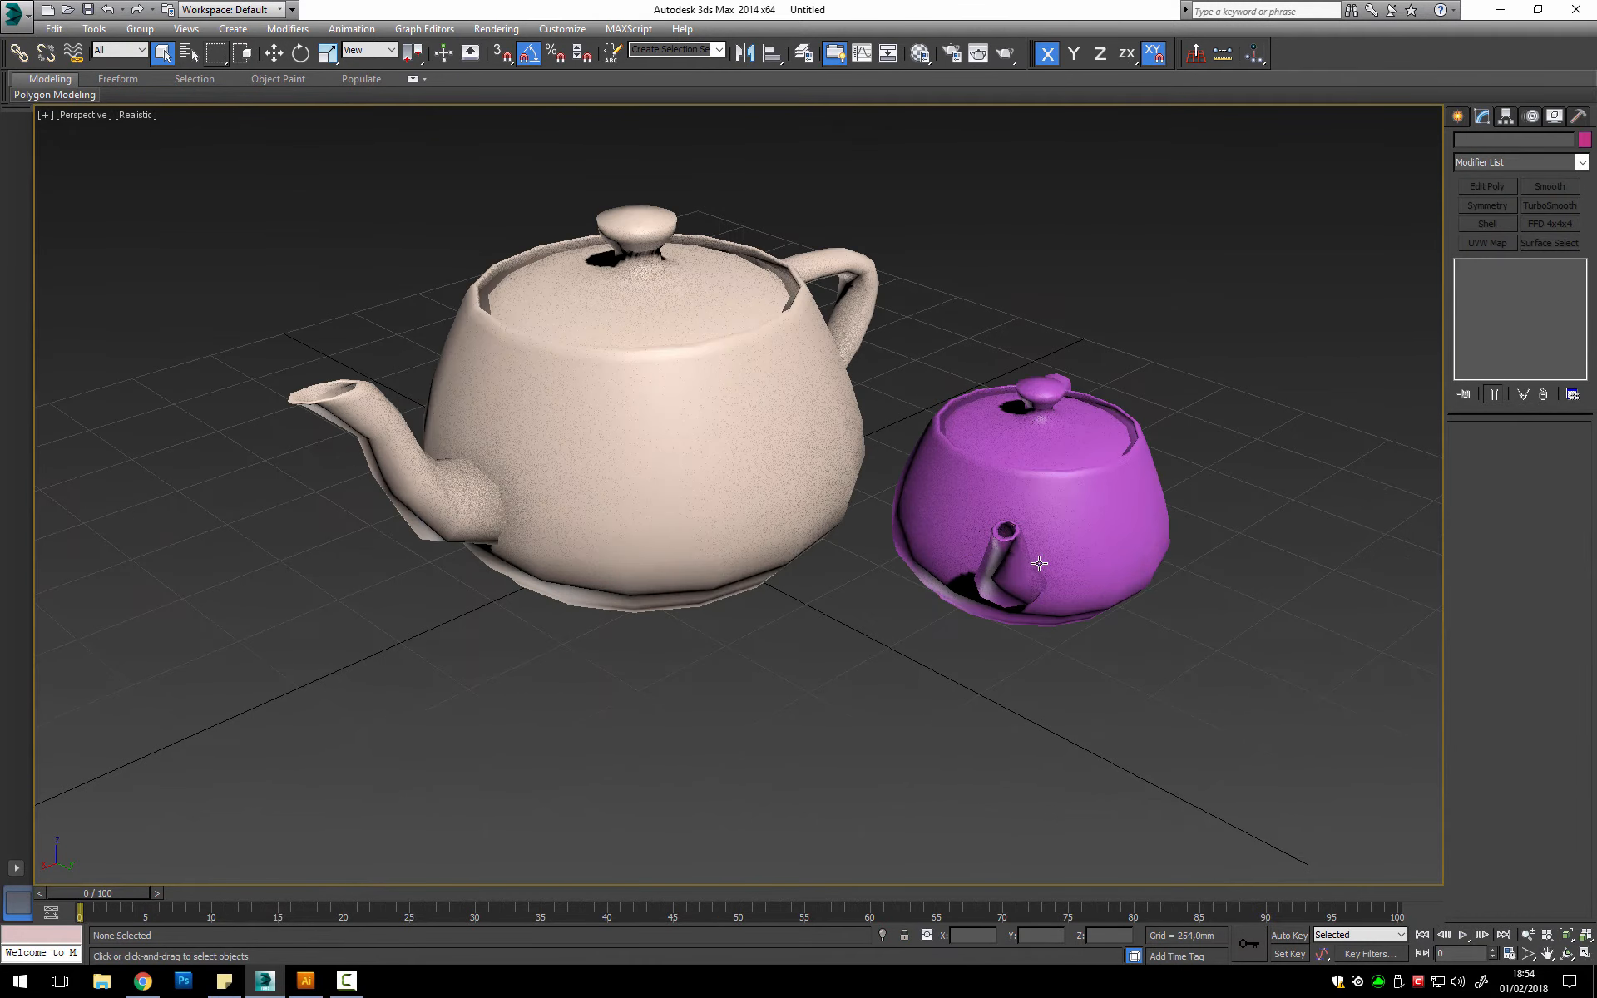
pyautogui.keyDown('alt'); pyautogui.moveTo(1038, 561); pyautogui.dragTo(1042, 523, button='middle'); pyautogui.keyUp('alt')
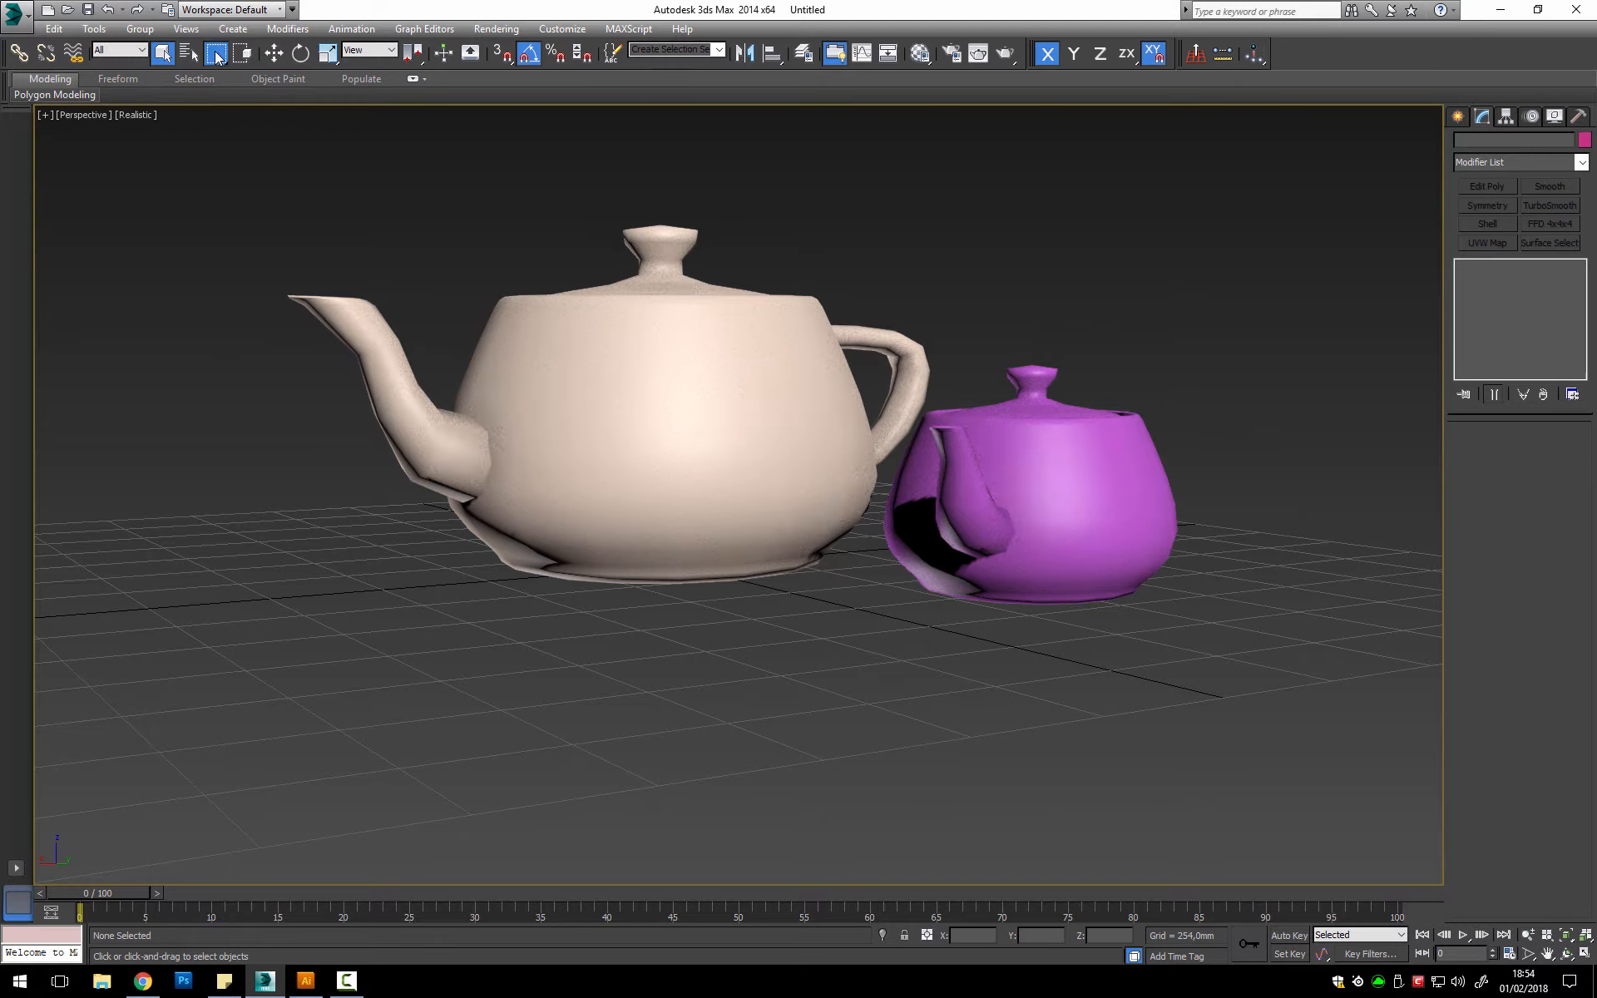
# Step: Try a freehand Lasso selection region near the purple teapot, and return to the rectangular selection region
pyautogui.moveTo(216, 57); pyautogui.dragTo(234, 123)
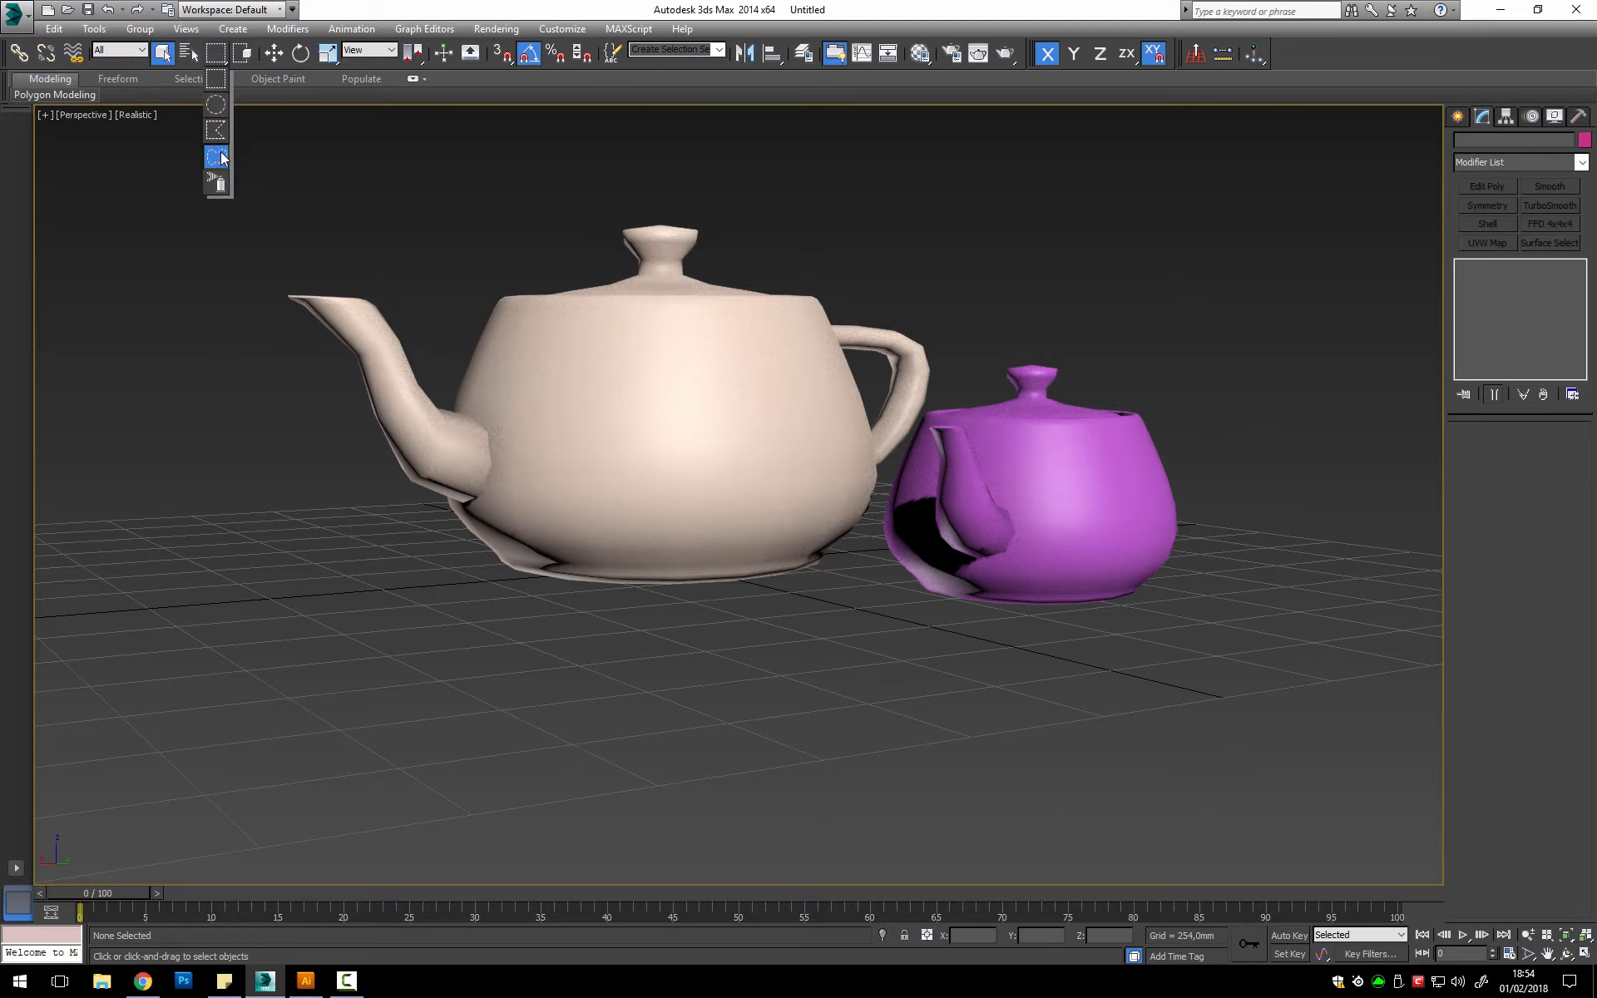
pyautogui.moveTo(221, 158); pyautogui.dragTo(218, 157)
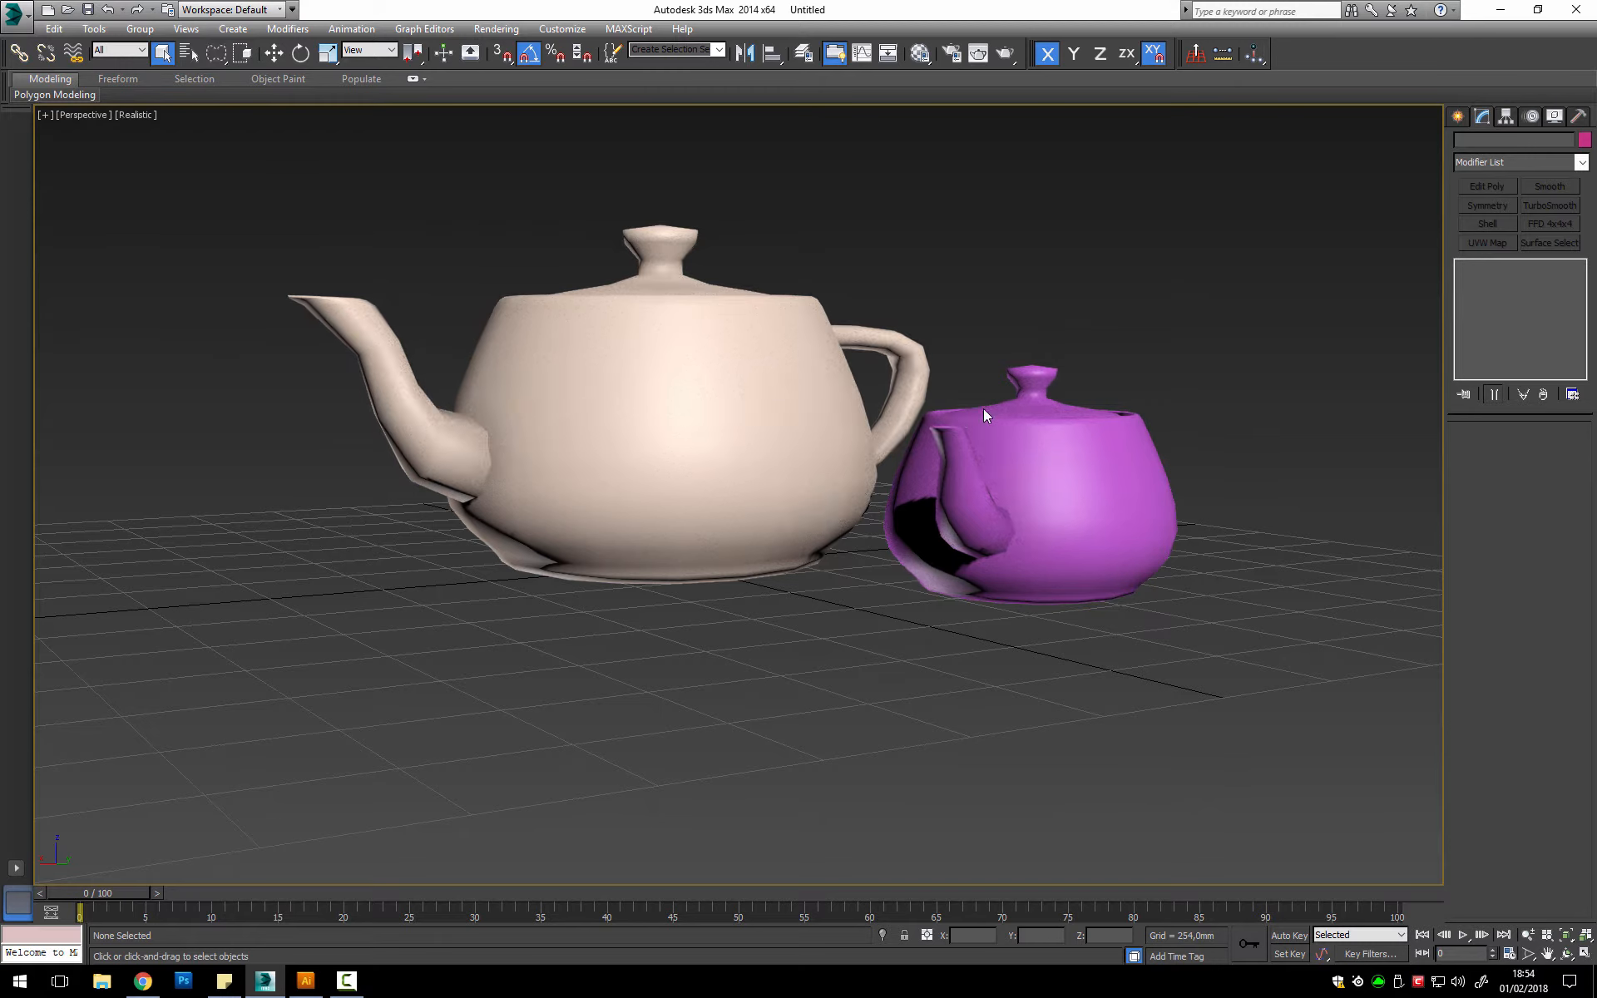
pyautogui.moveTo(990, 306); pyautogui.dragTo(938, 418)
pyautogui.moveTo(217, 57)
pyautogui.mouseDown()
pyautogui.moveTo(223, 103)
pyautogui.moveTo(219, 80)
pyautogui.mouseUp()
# Step: Switch region selection to Window mode and select the beige teapot by enclosing it completely in a rectangle
pyautogui.click(244, 56)
pyautogui.click(244, 57)
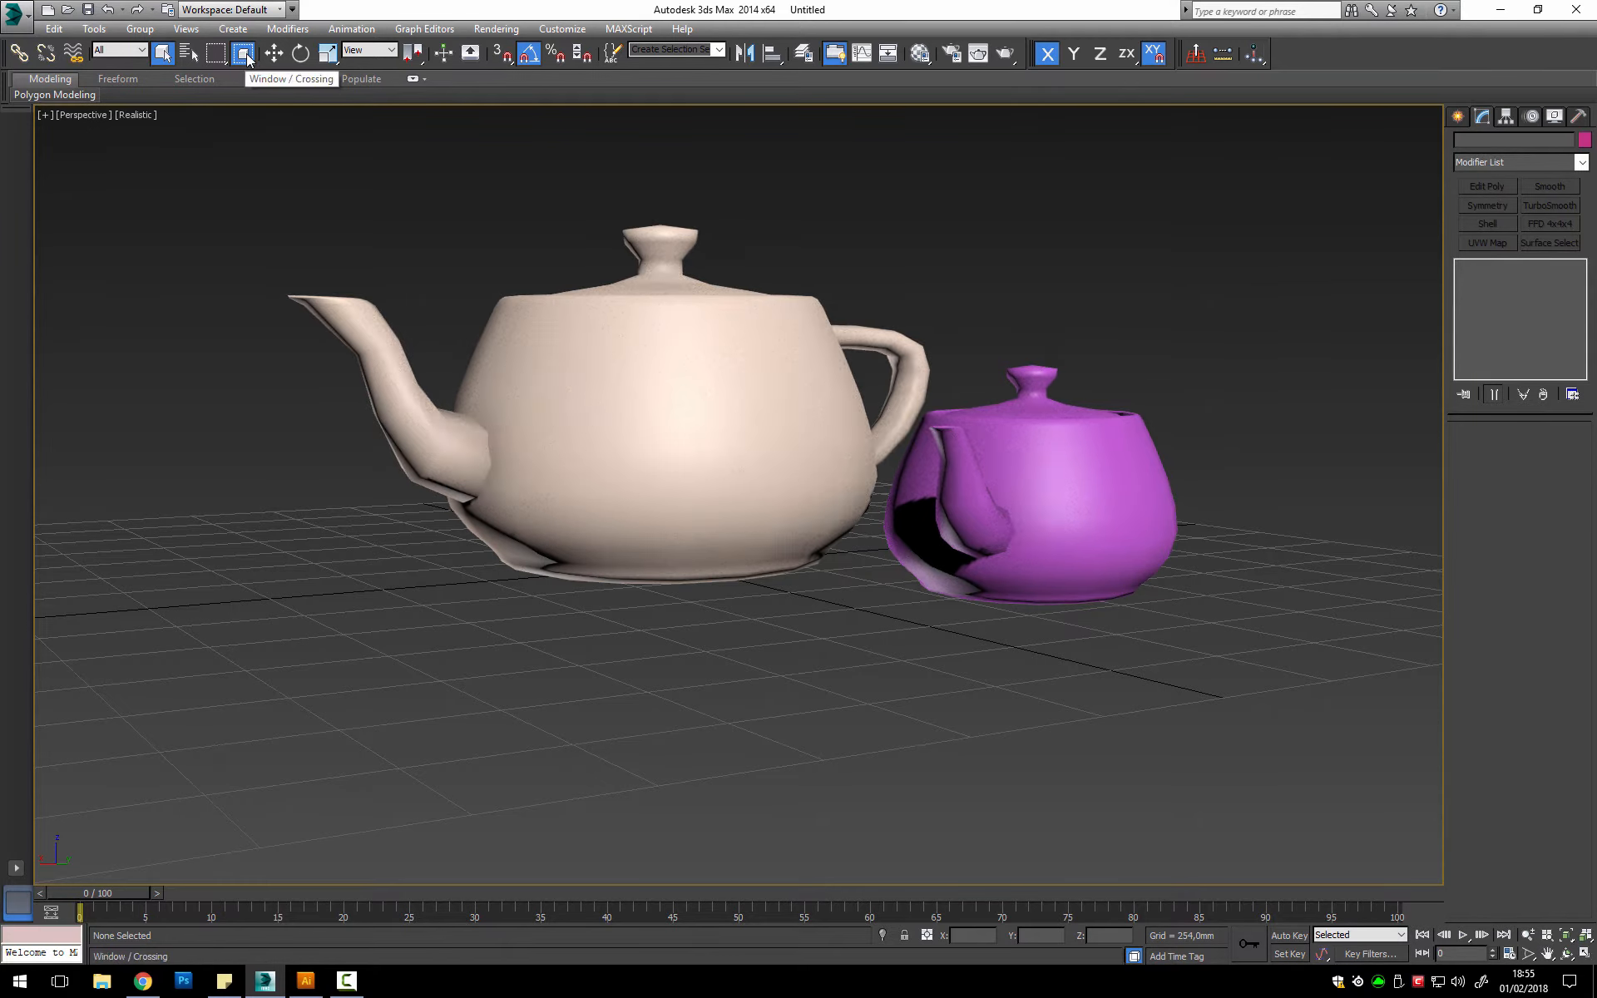
pyautogui.click(243, 54)
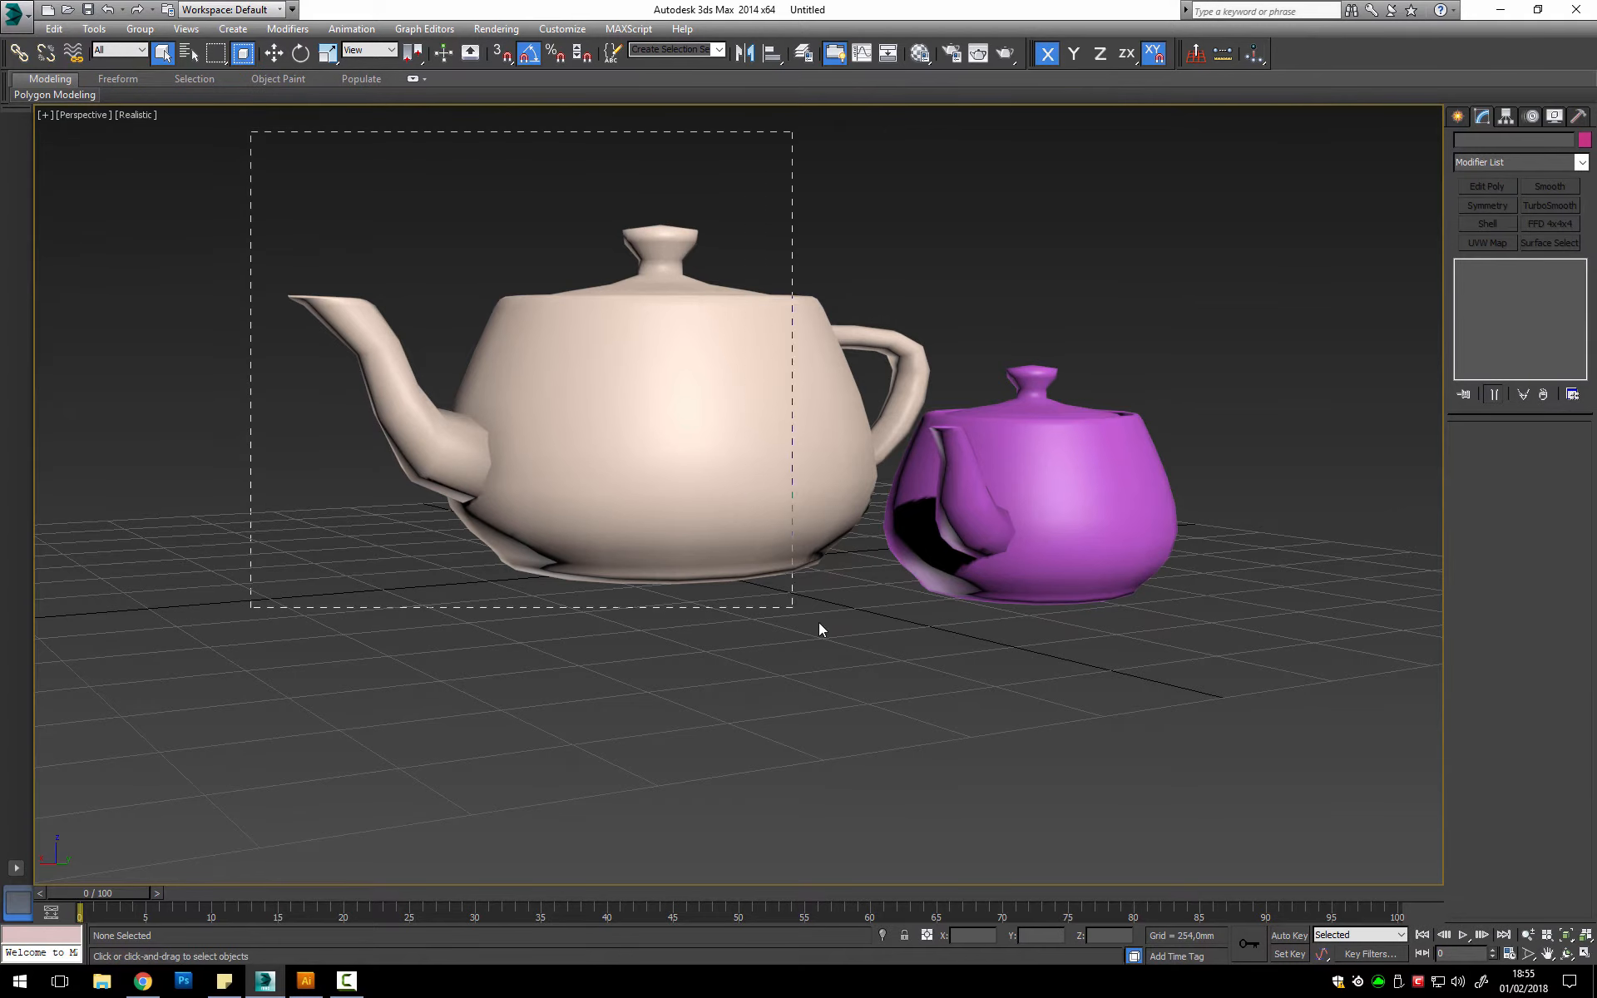
pyautogui.moveTo(937, 670); pyautogui.dragTo(960, 656)
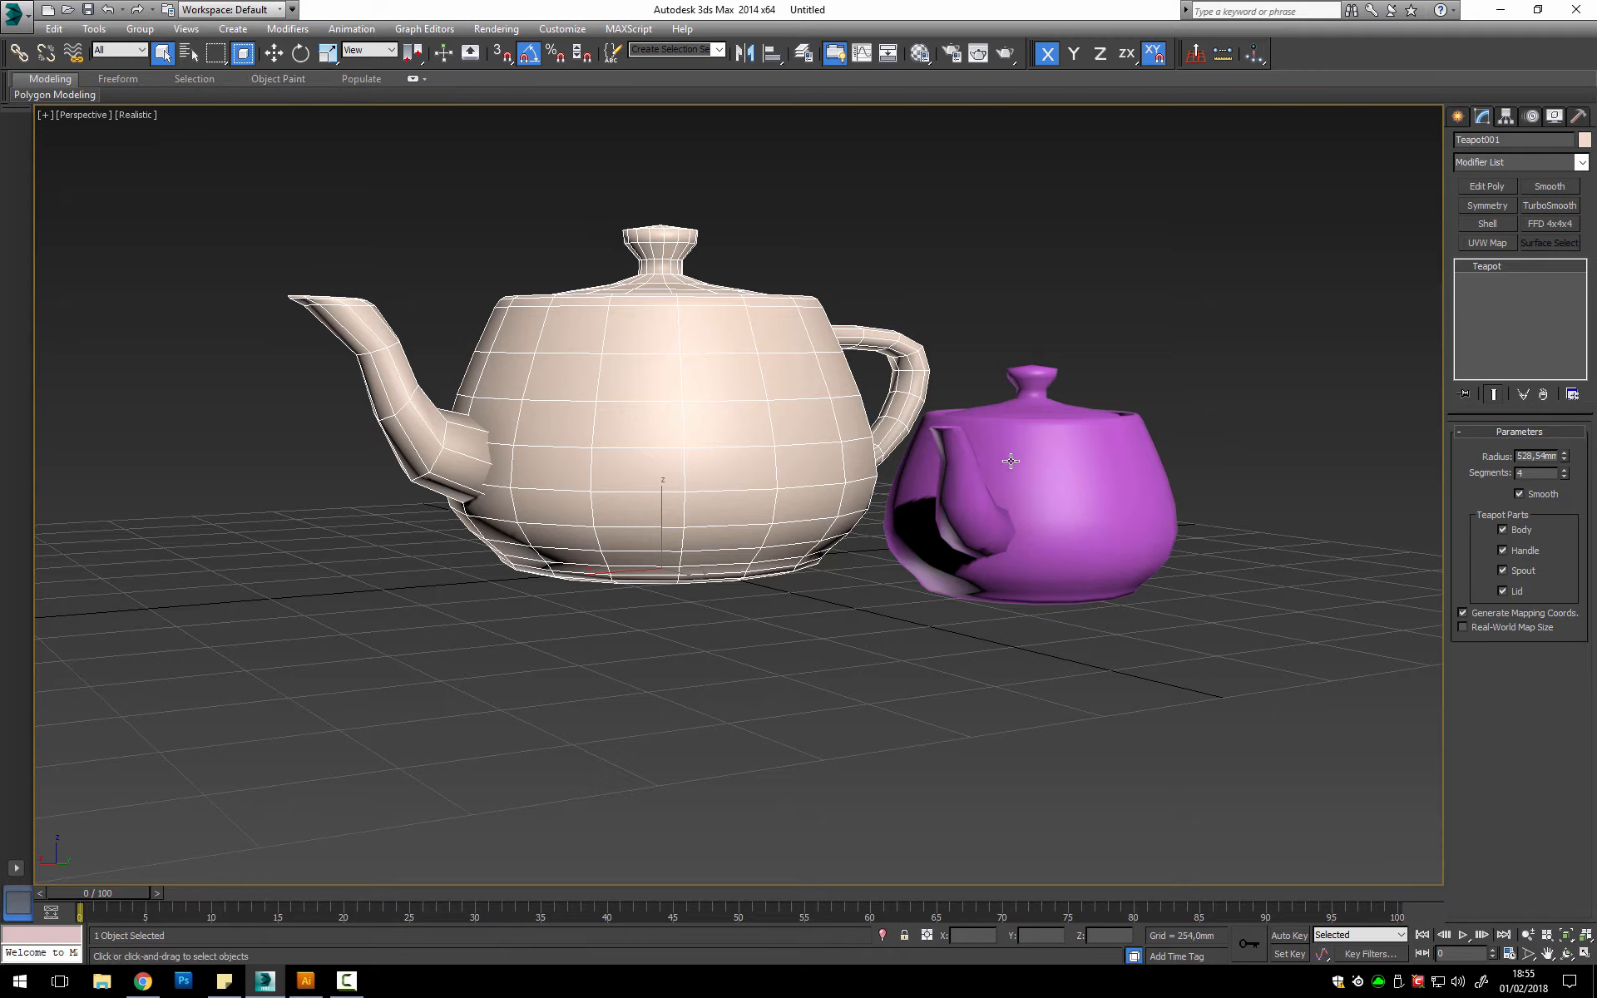
# Step: Switch region selection back to Crossing mode, clear the selection, and select the purple teapot with a rectangle that only touches it
pyautogui.click(244, 57)
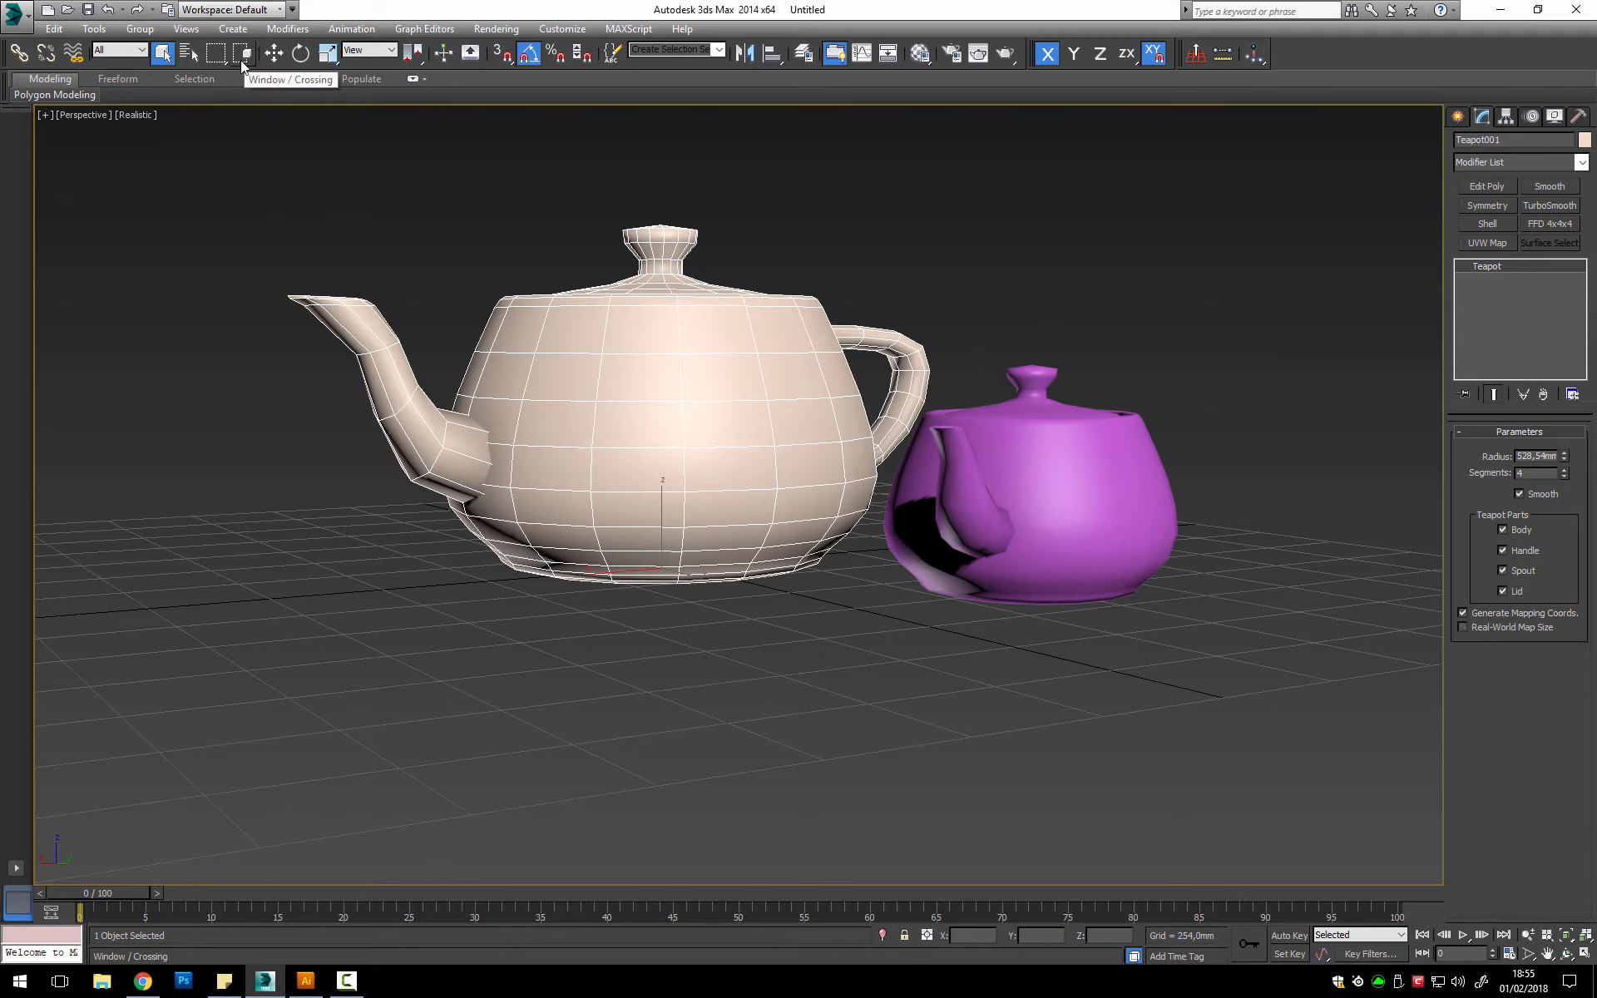
pyautogui.click(908, 308)
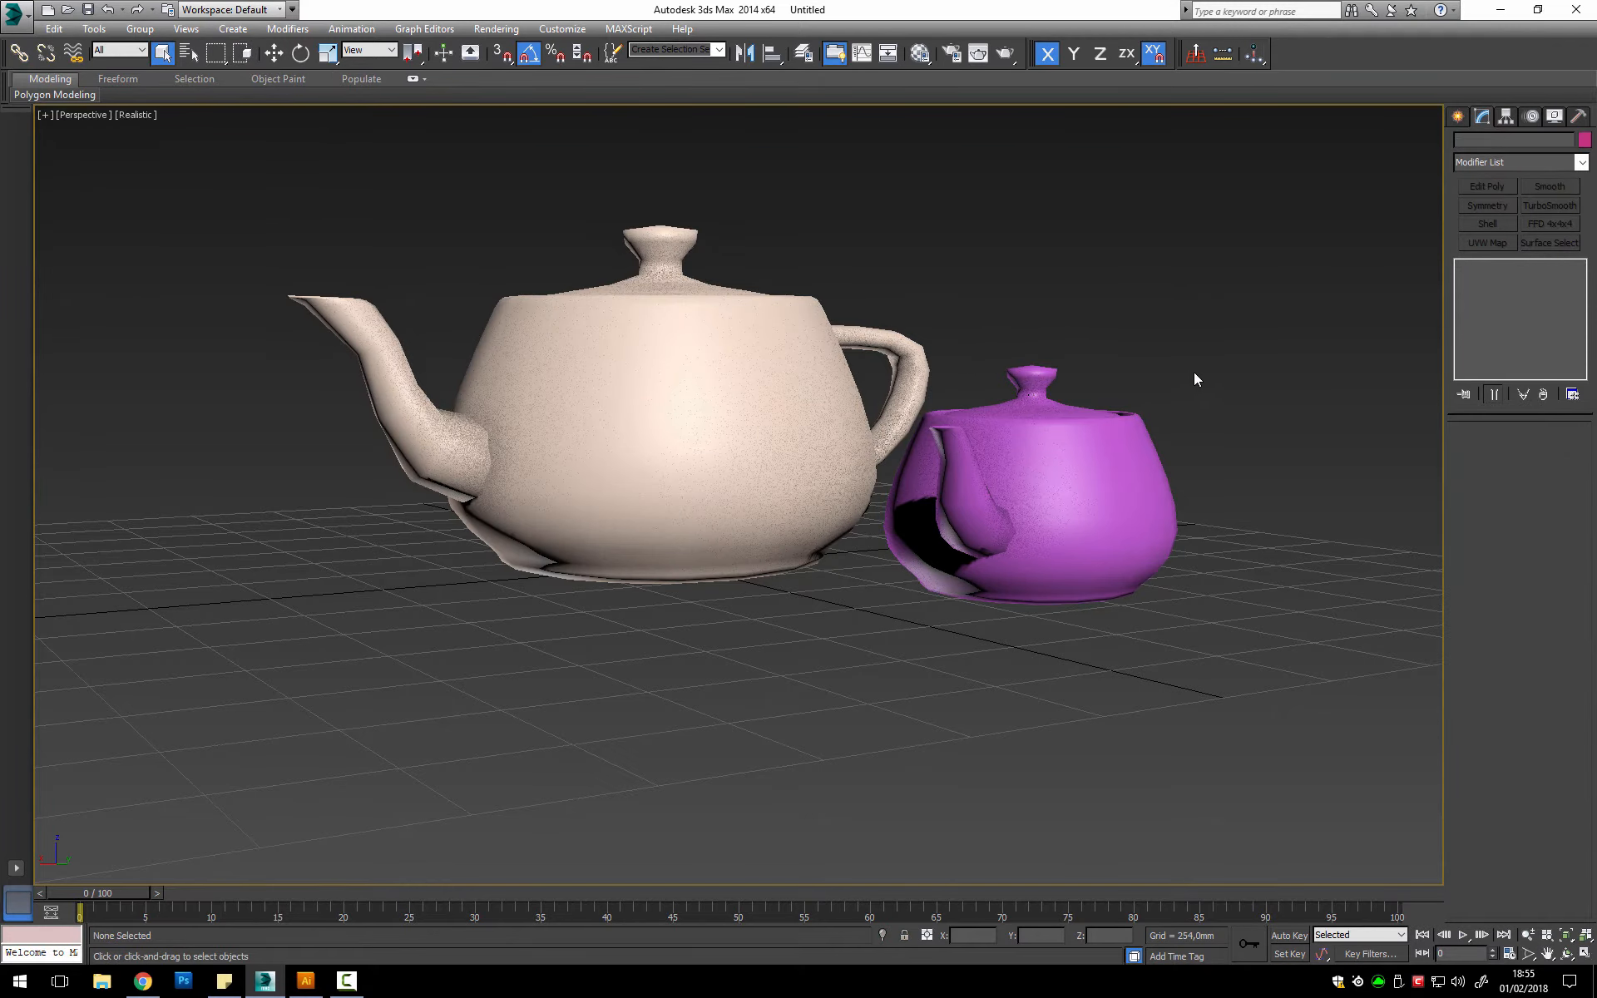
pyautogui.moveTo(1195, 361); pyautogui.dragTo(1133, 426)
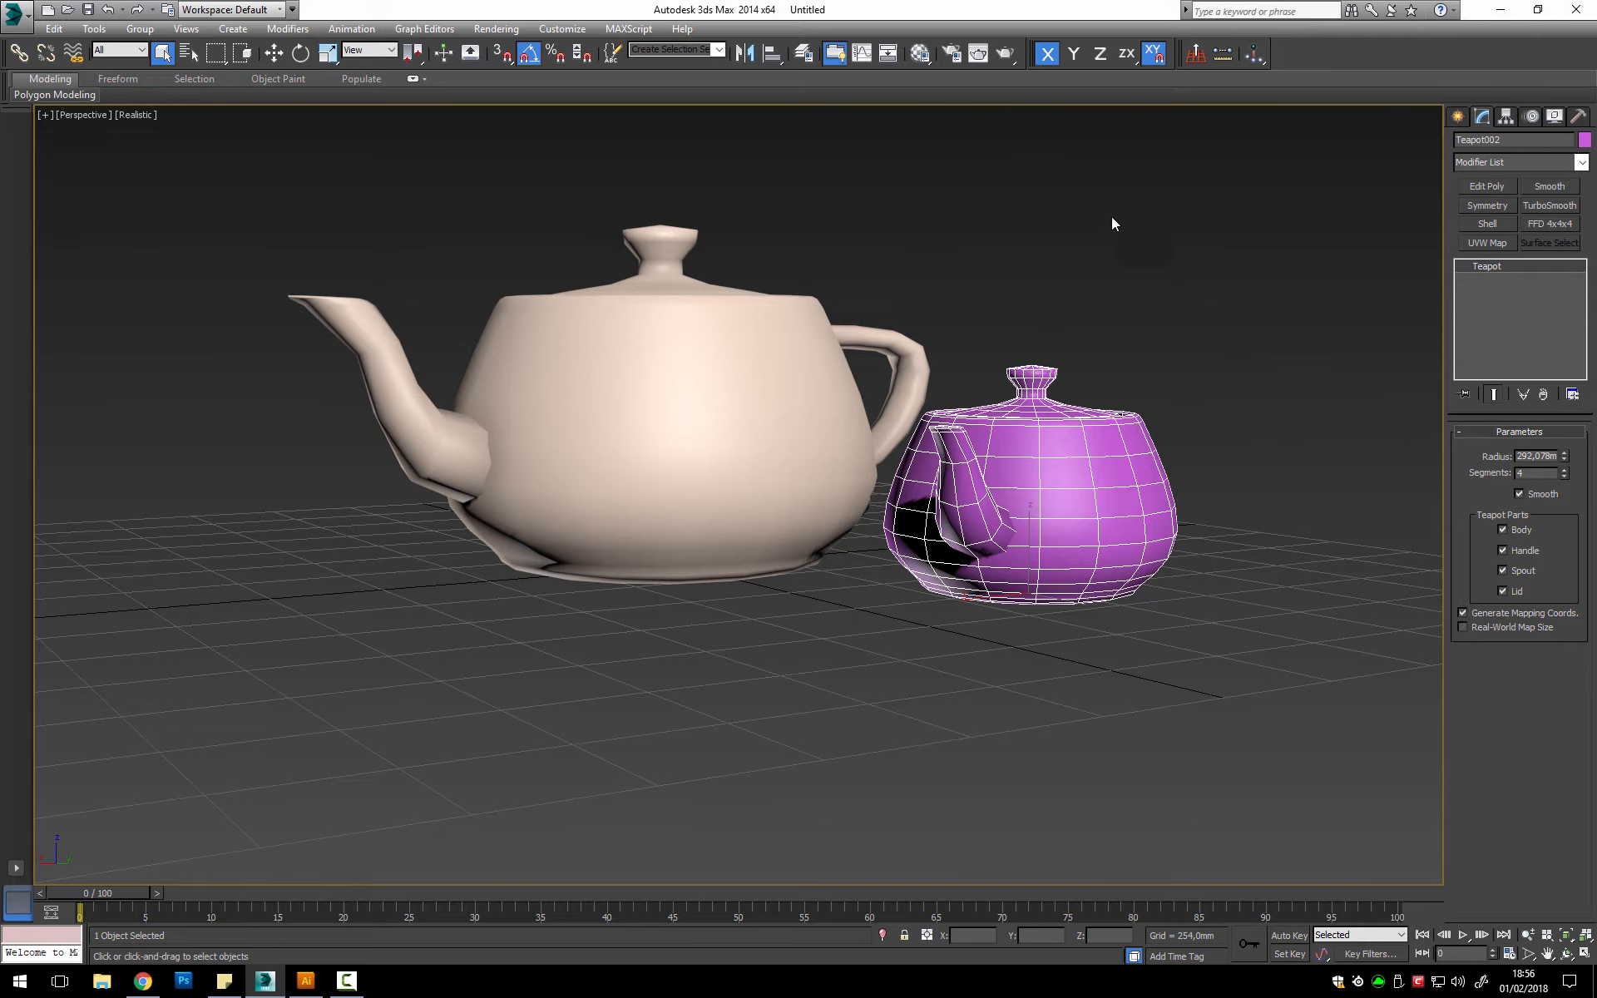
# Step: Clear the selection by picking empty space, and select both teapots with one crossing rectangle
pyautogui.click(1062, 208)
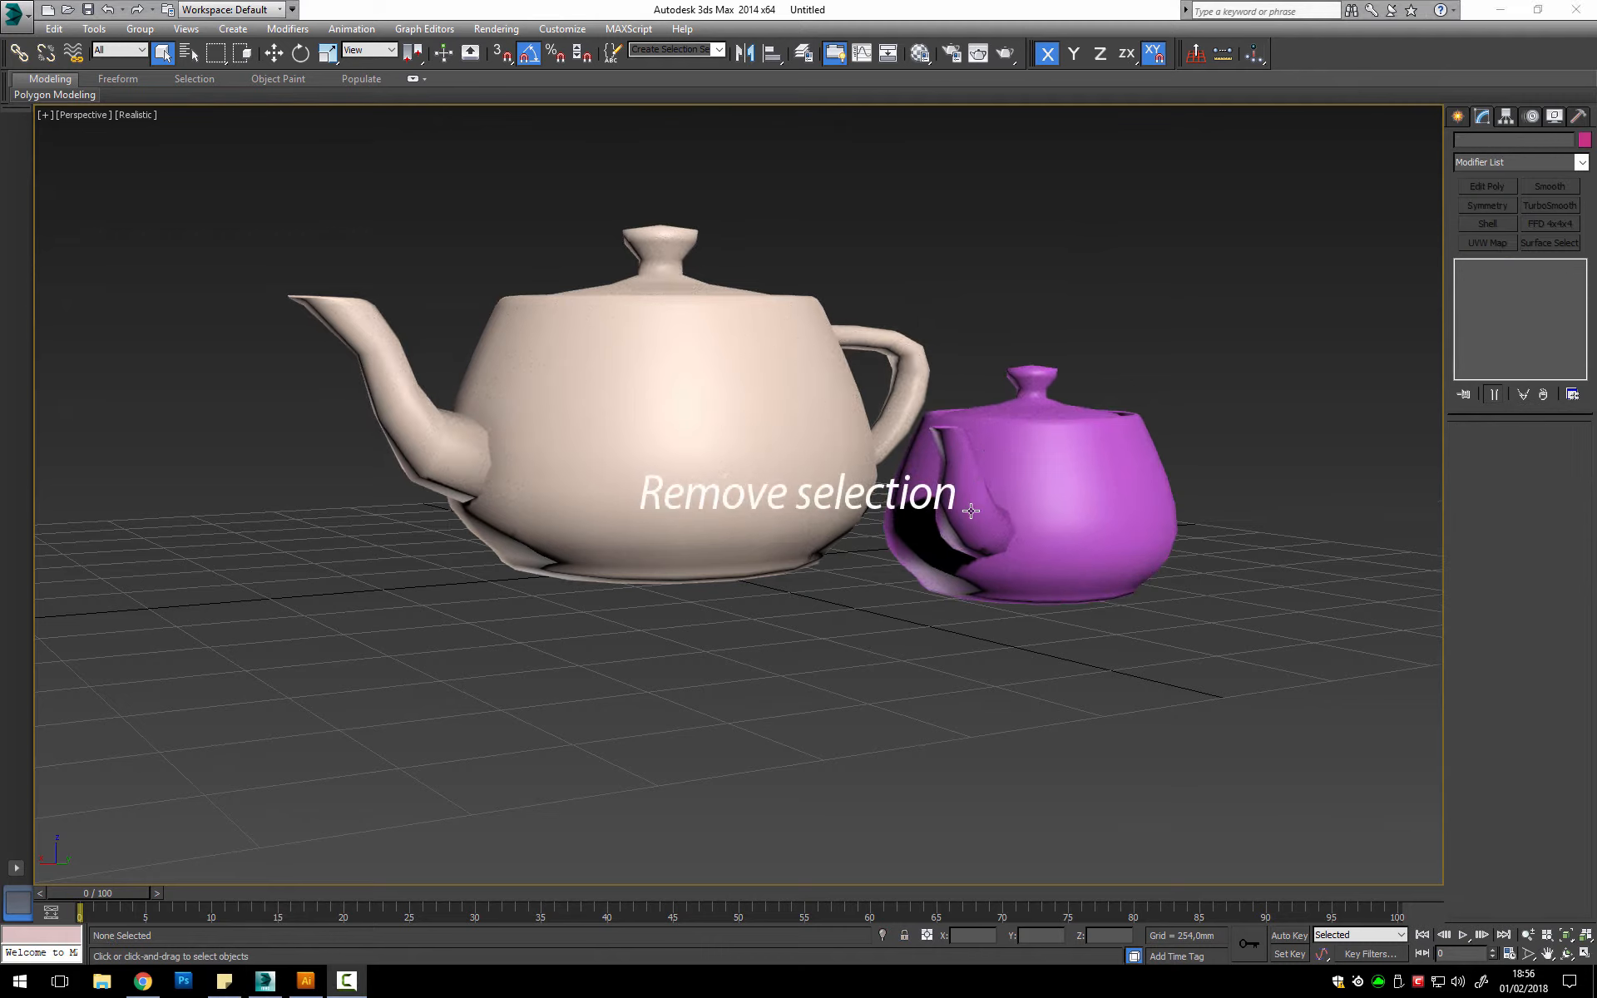
pyautogui.click(932, 322)
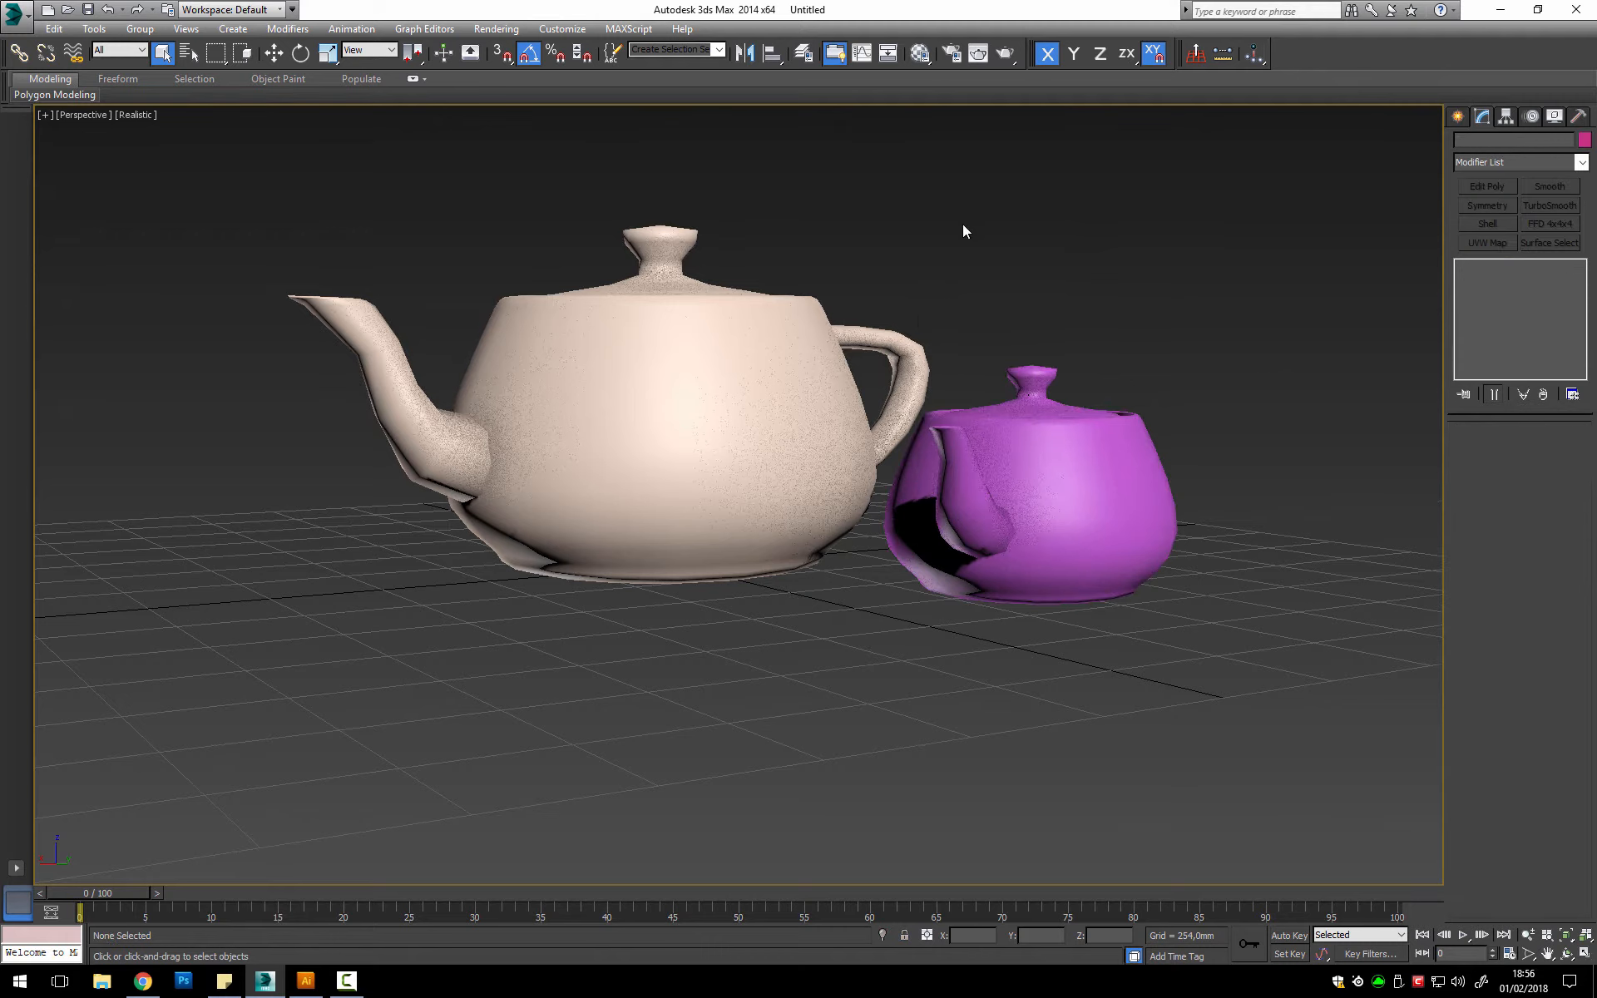
pyautogui.moveTo(846, 449); pyautogui.dragTo(846, 449)
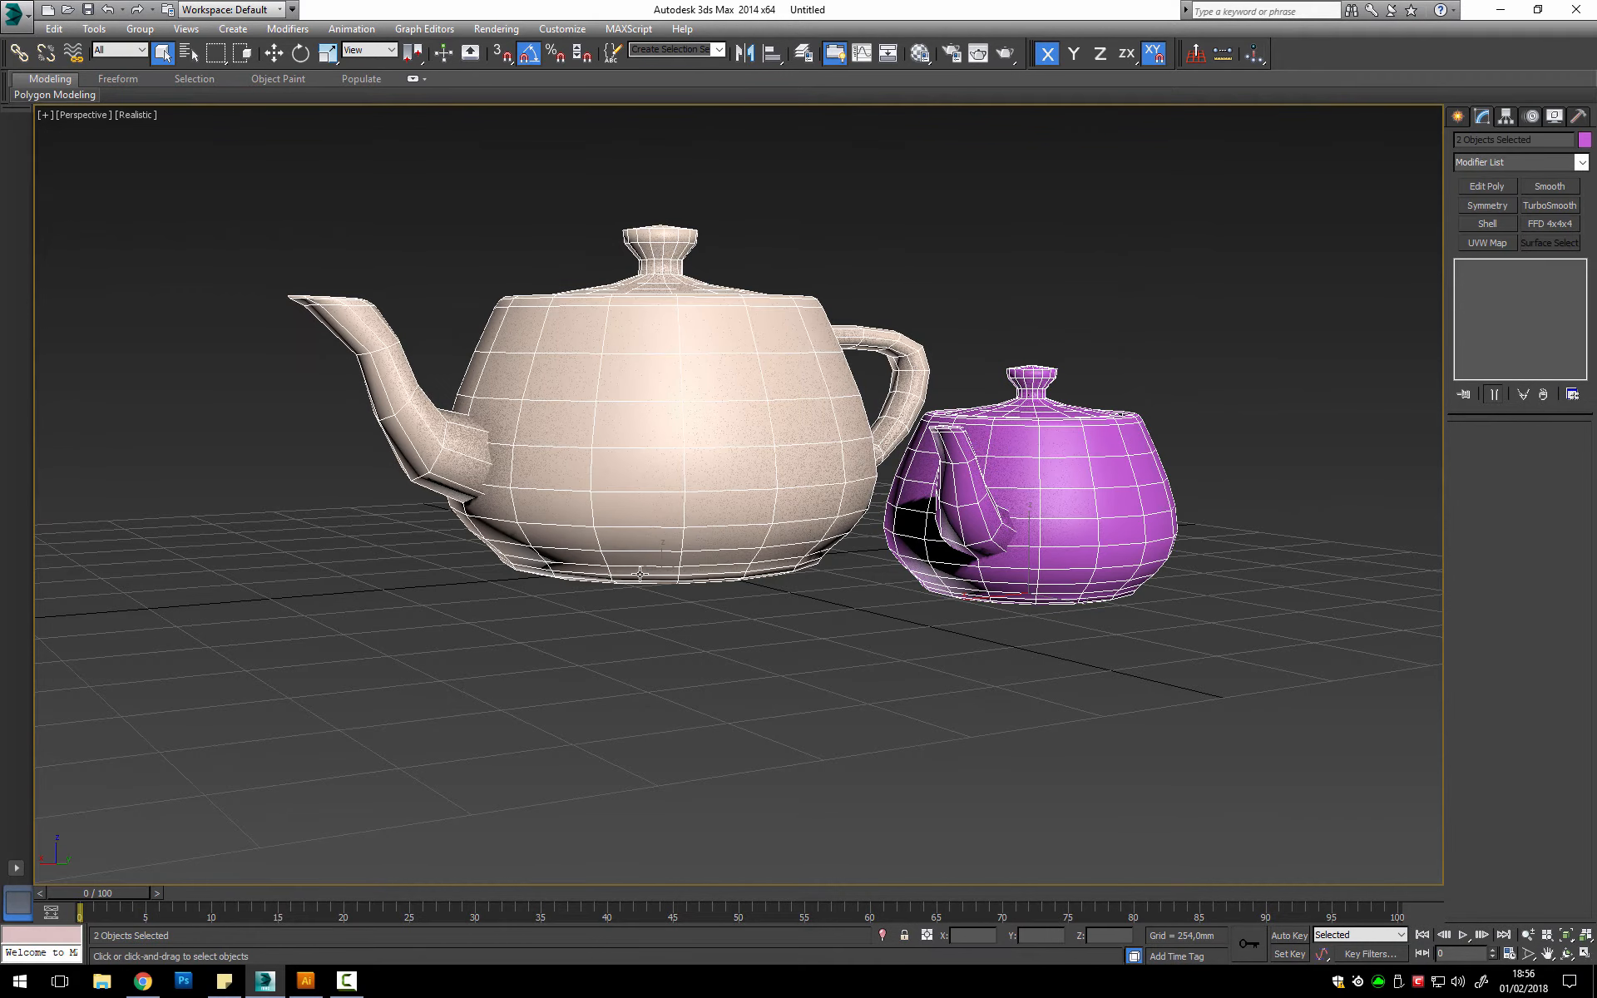
# Step: Select only the purple teapot, add the beige one to the selection, and remove and re-add the purple one
pyautogui.click(1041, 490)
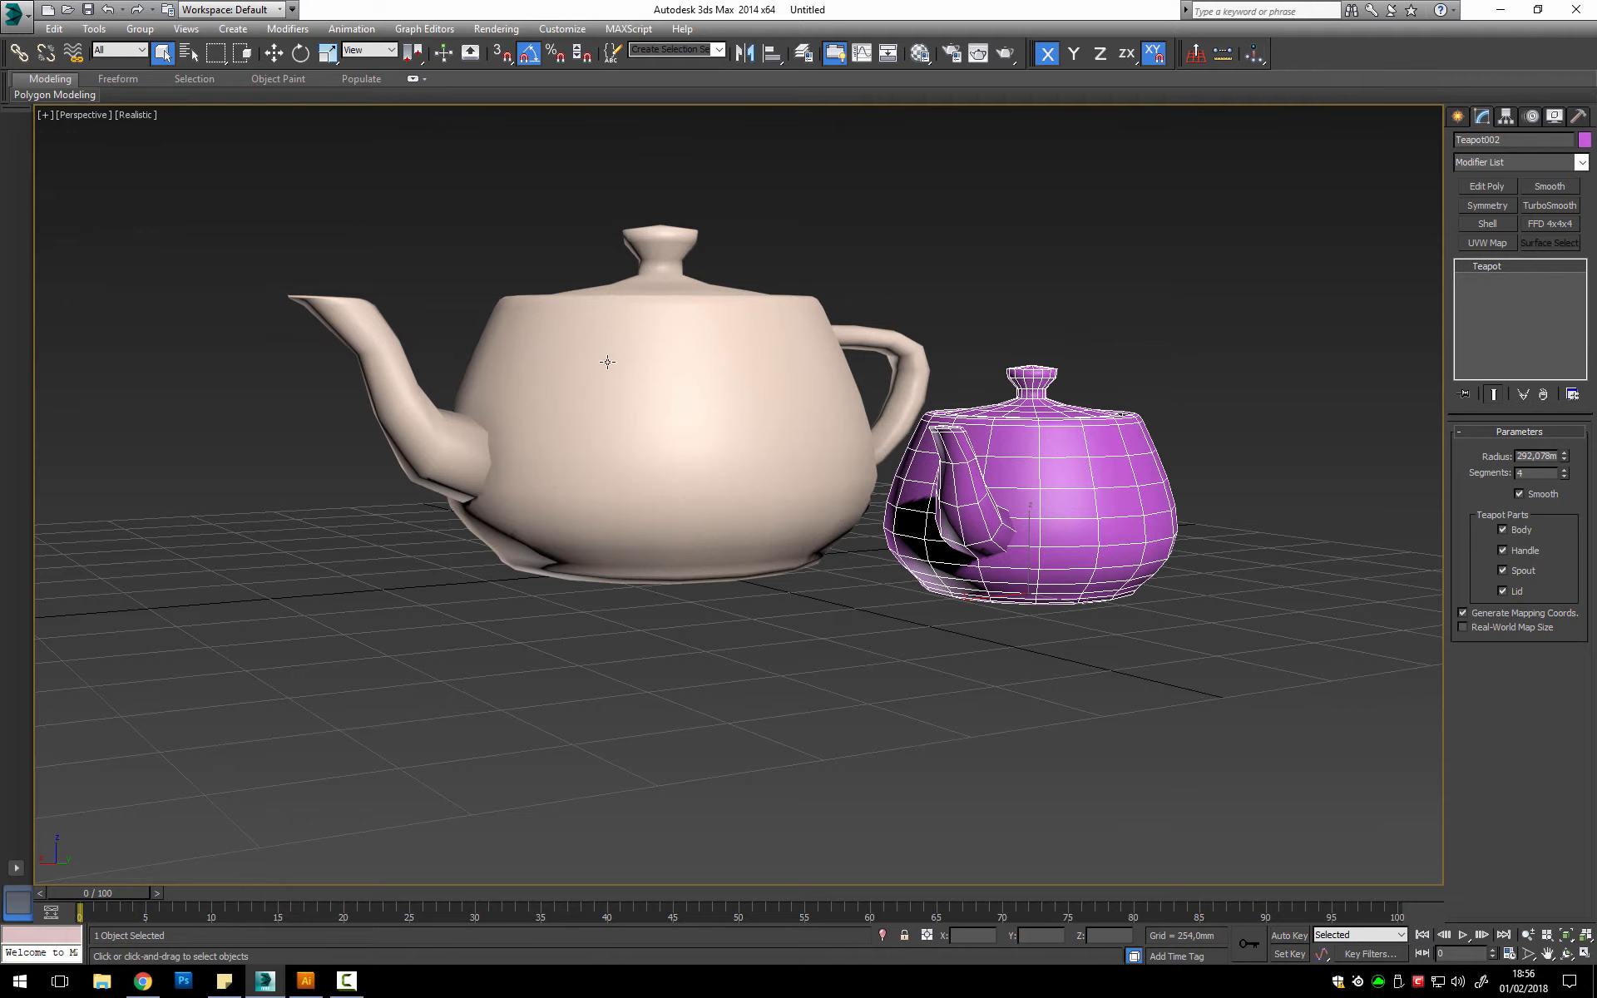
pyautogui.press('ctrl')
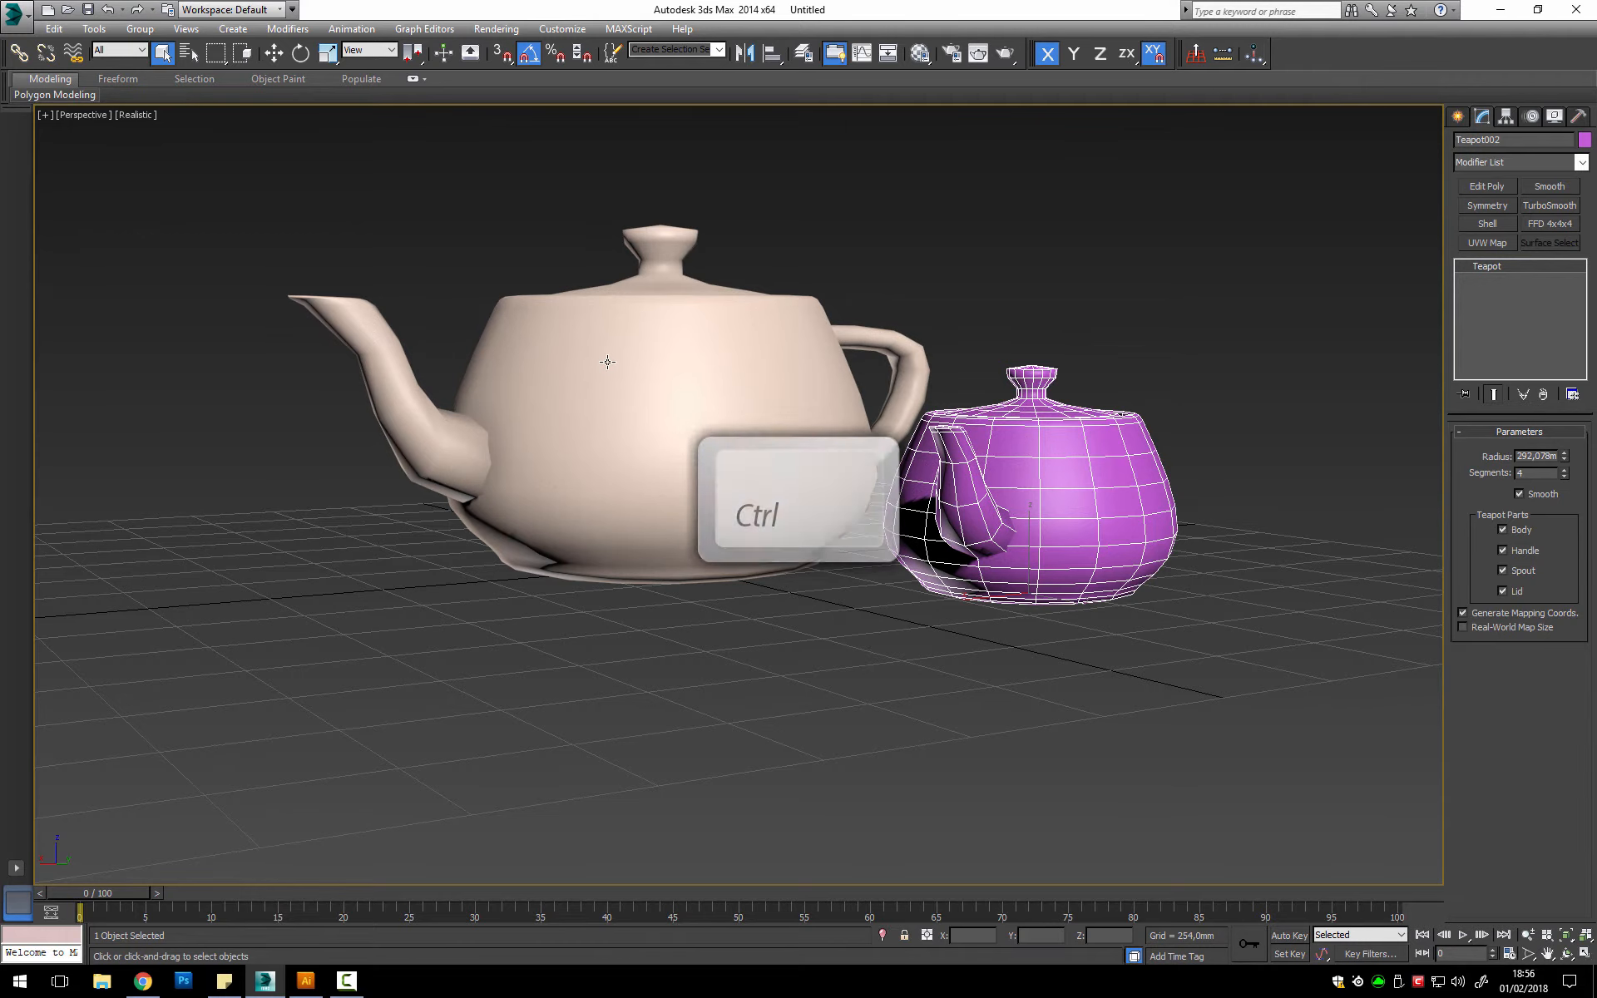
pyautogui.keyDown('ctrl'); pyautogui.click(608, 362); pyautogui.keyUp('ctrl')
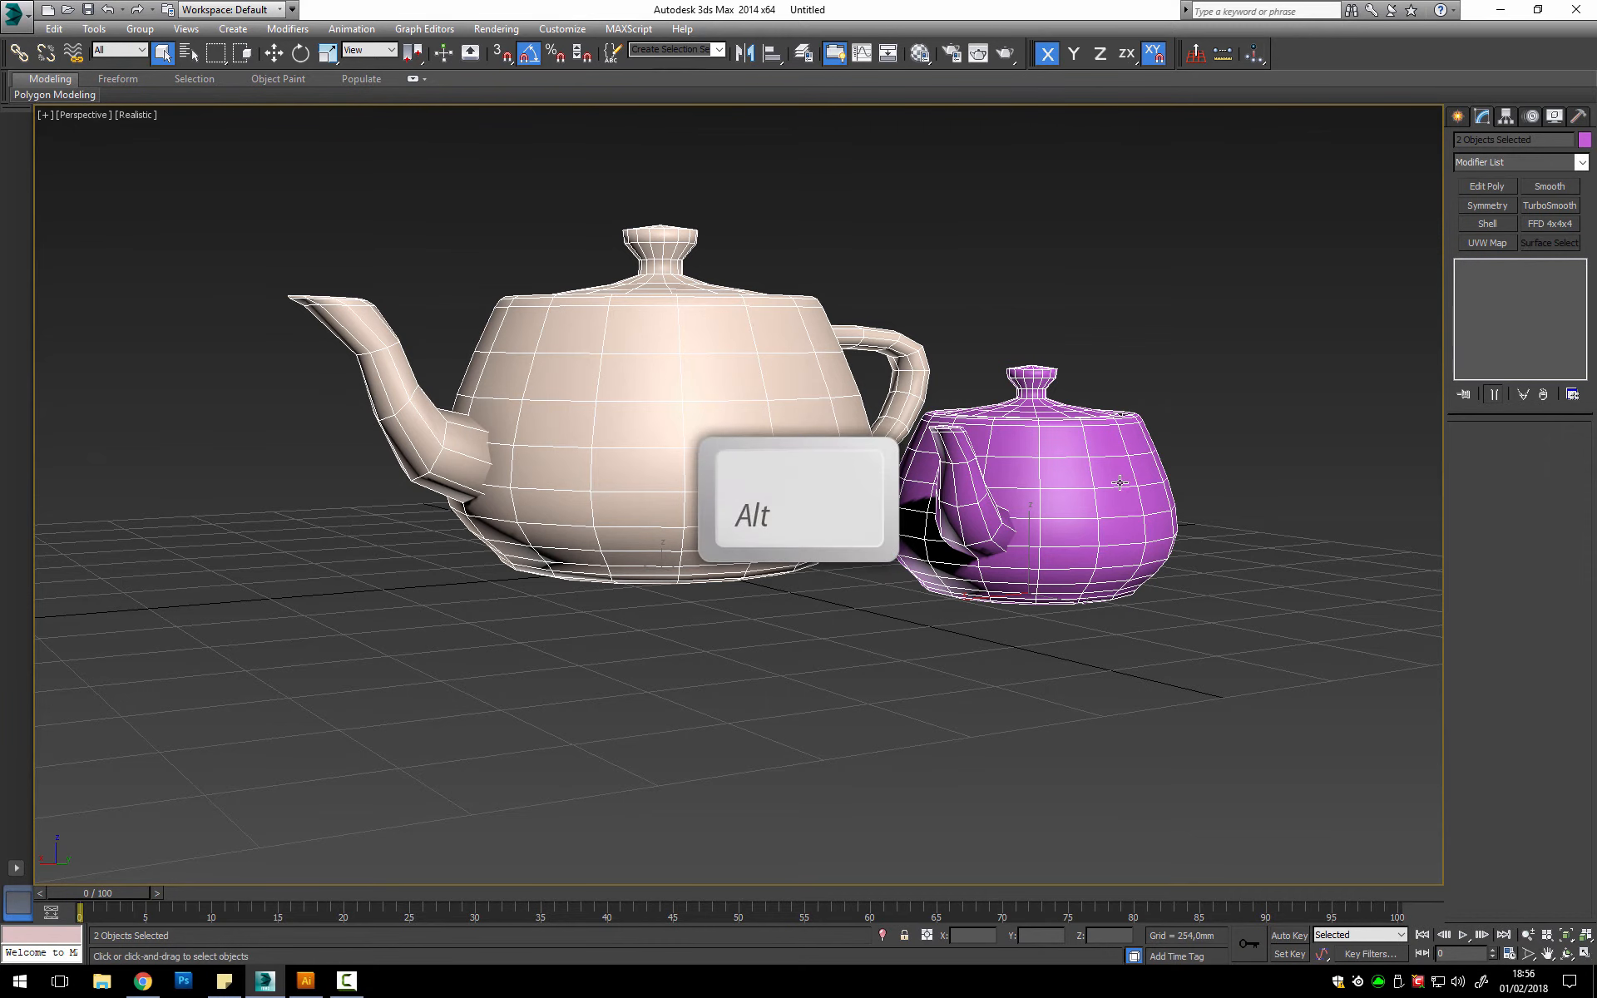
pyautogui.keyDown('alt'); pyautogui.click(1084, 450); pyautogui.keyUp('alt')
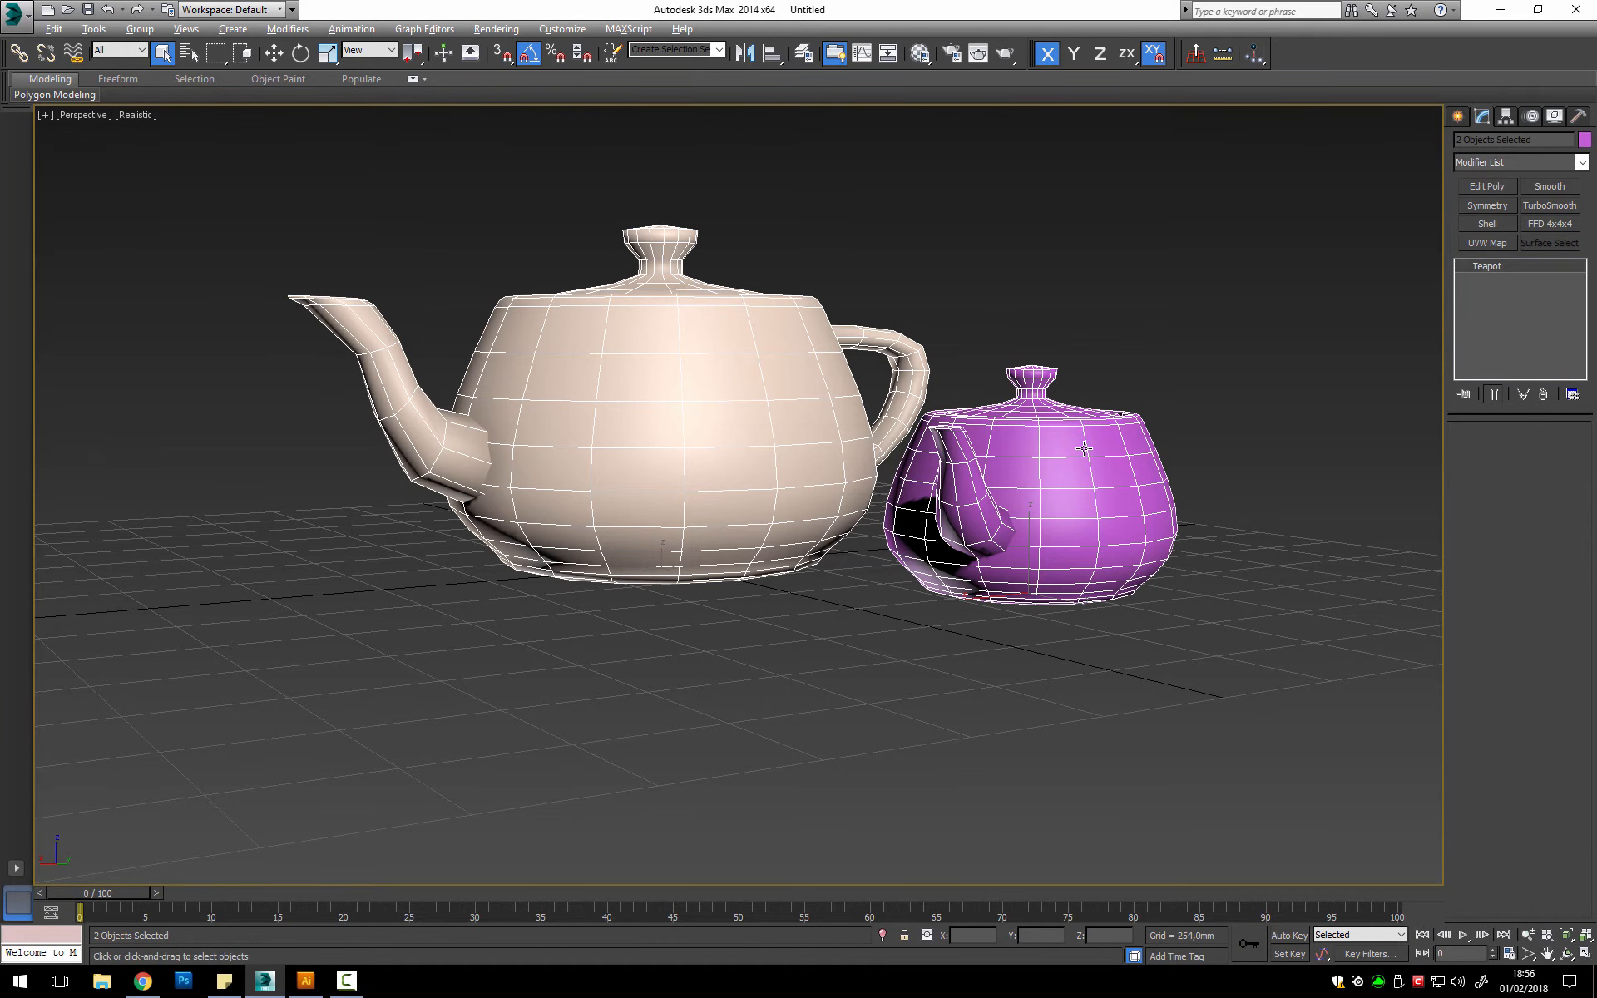
pyautogui.keyDown('ctrl'); pyautogui.click(1039, 447); pyautogui.keyUp('ctrl')
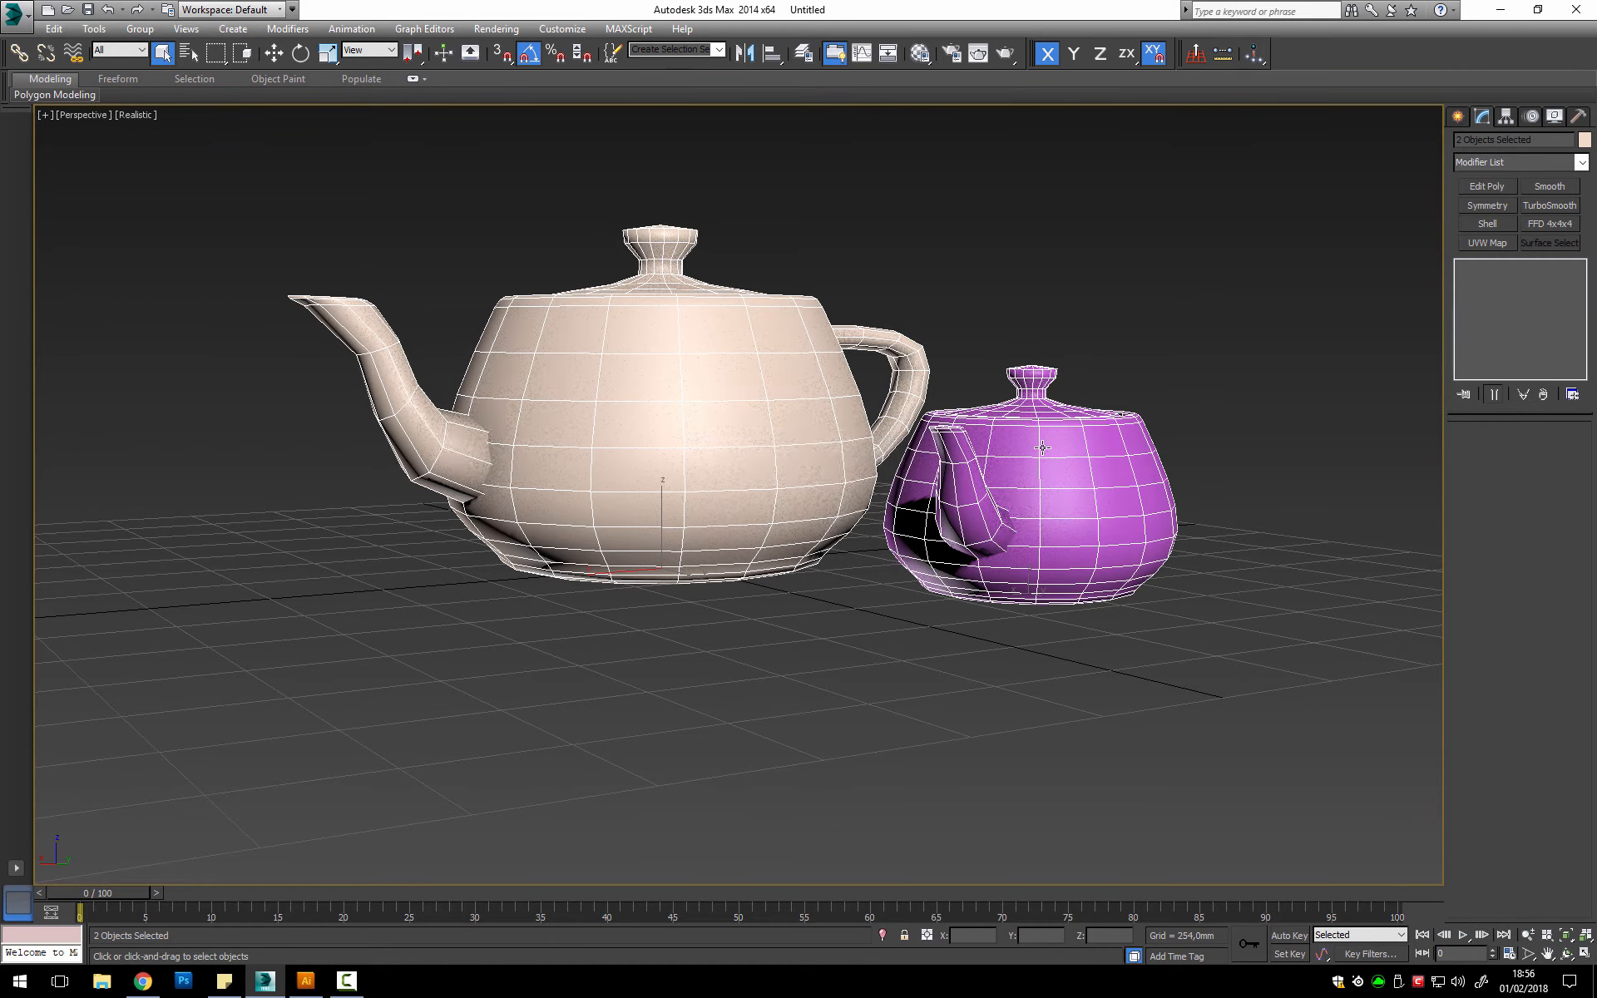
# Step: Remove the beige teapot from the selection, add it back, and deselect both teapots, viewing them from above
pyautogui.keyDown('alt'); pyautogui.click(719, 359); pyautogui.keyUp('alt')
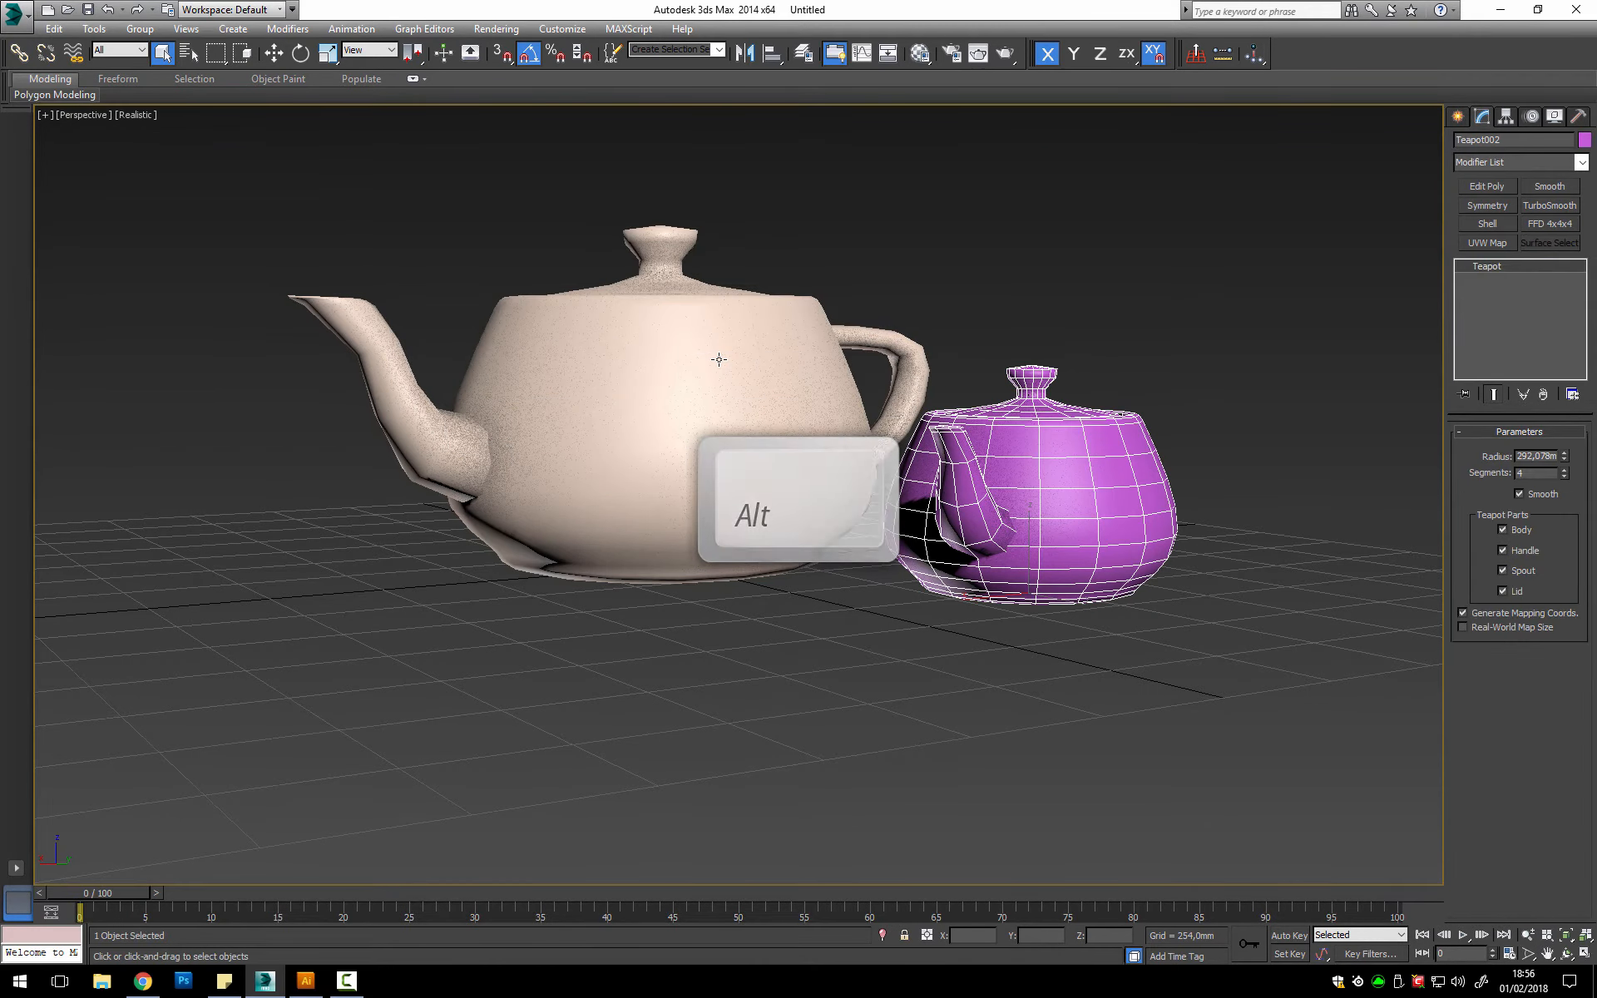
pyautogui.keyDown('ctrl'); pyautogui.click(643, 335); pyautogui.keyUp('ctrl')
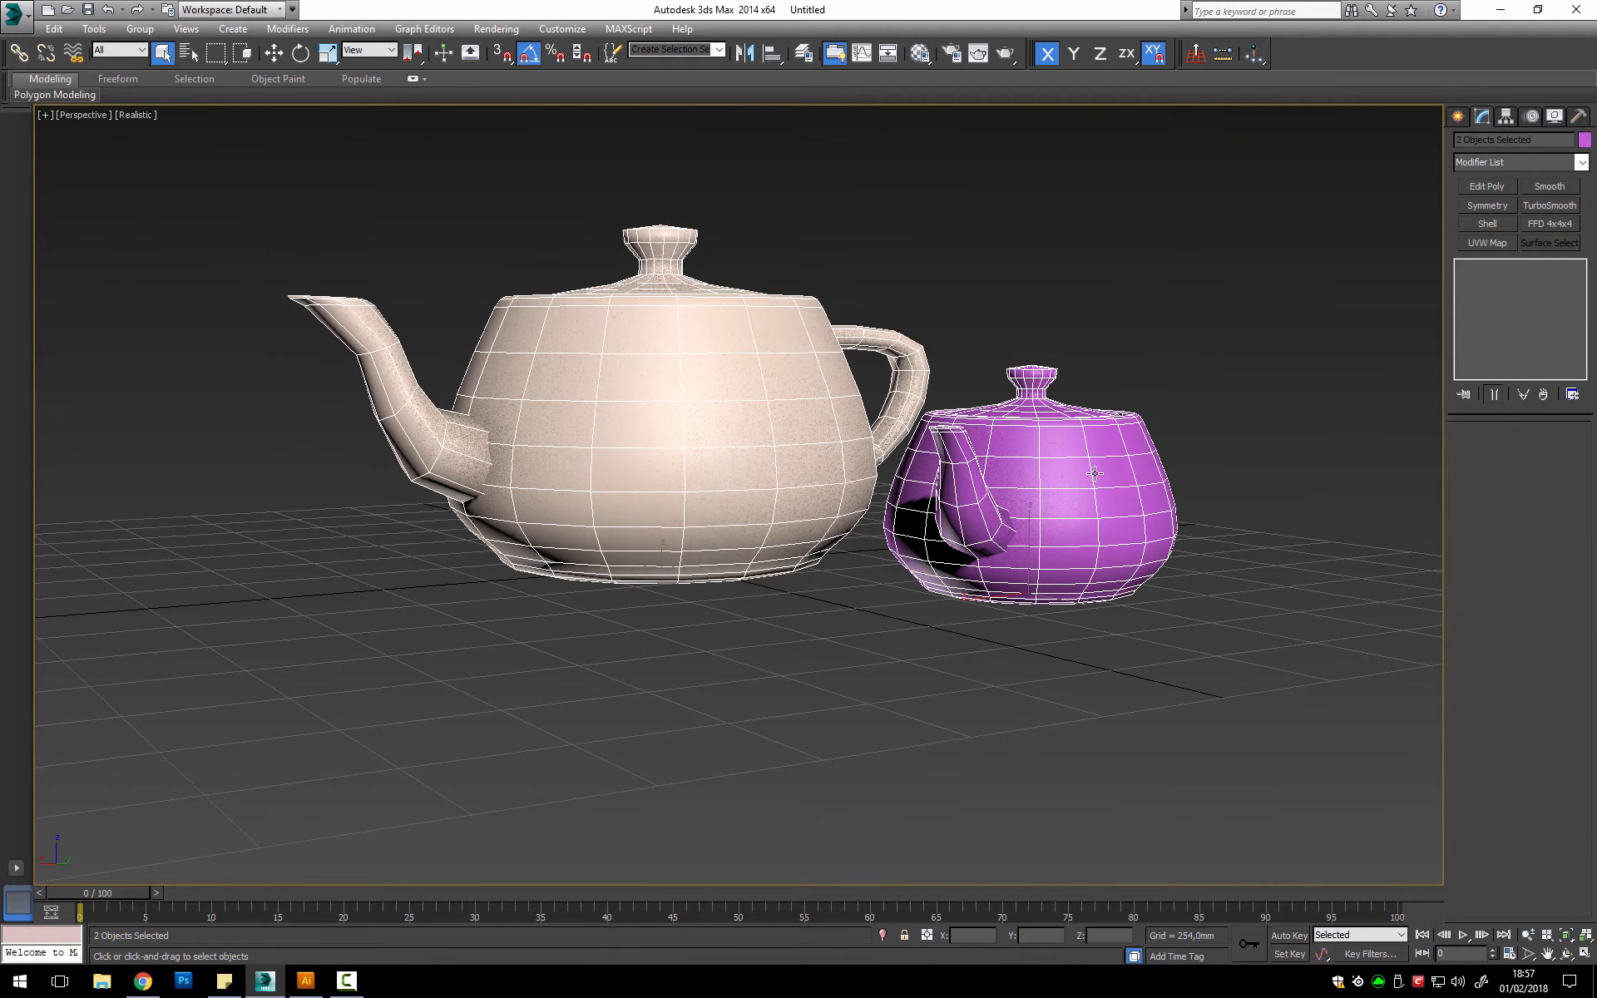
pyautogui.keyDown('alt'); pyautogui.click(924, 432); pyautogui.keyUp('alt')
pyautogui.keyDown('alt'); pyautogui.moveTo(921, 391); pyautogui.dragTo(927, 466, button='middle'); pyautogui.keyUp('alt')
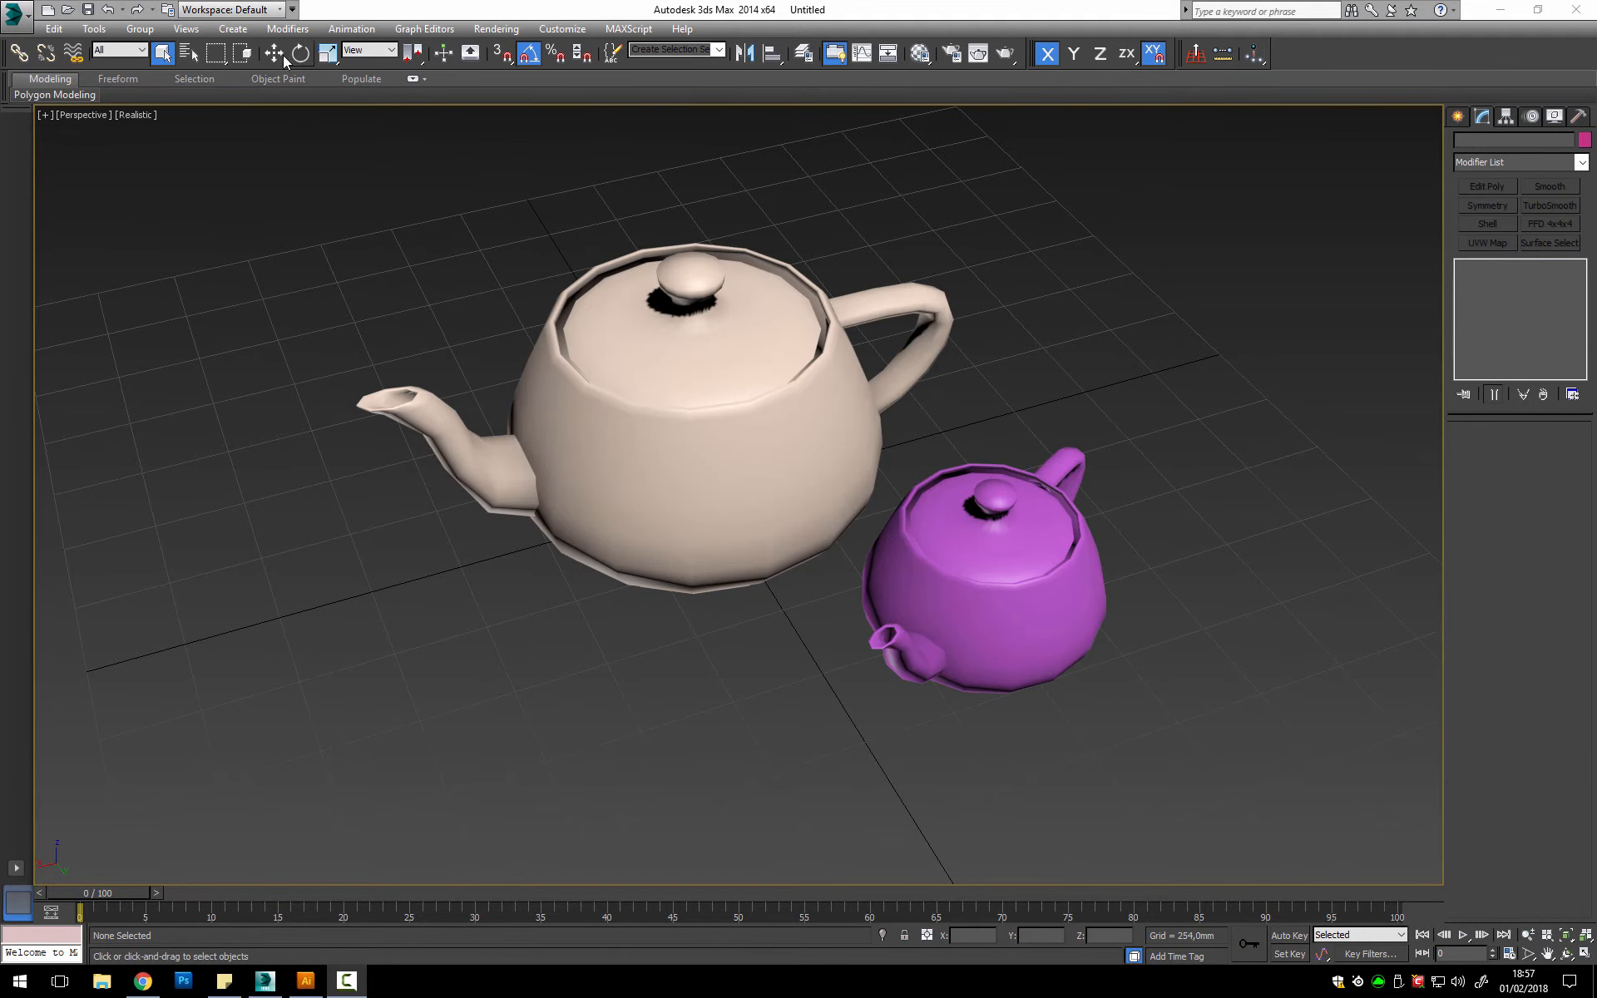
# Step: Select the beige teapot and move it along X and Y to about X 236 mm, Y 173 mm
pyautogui.click(275, 53)
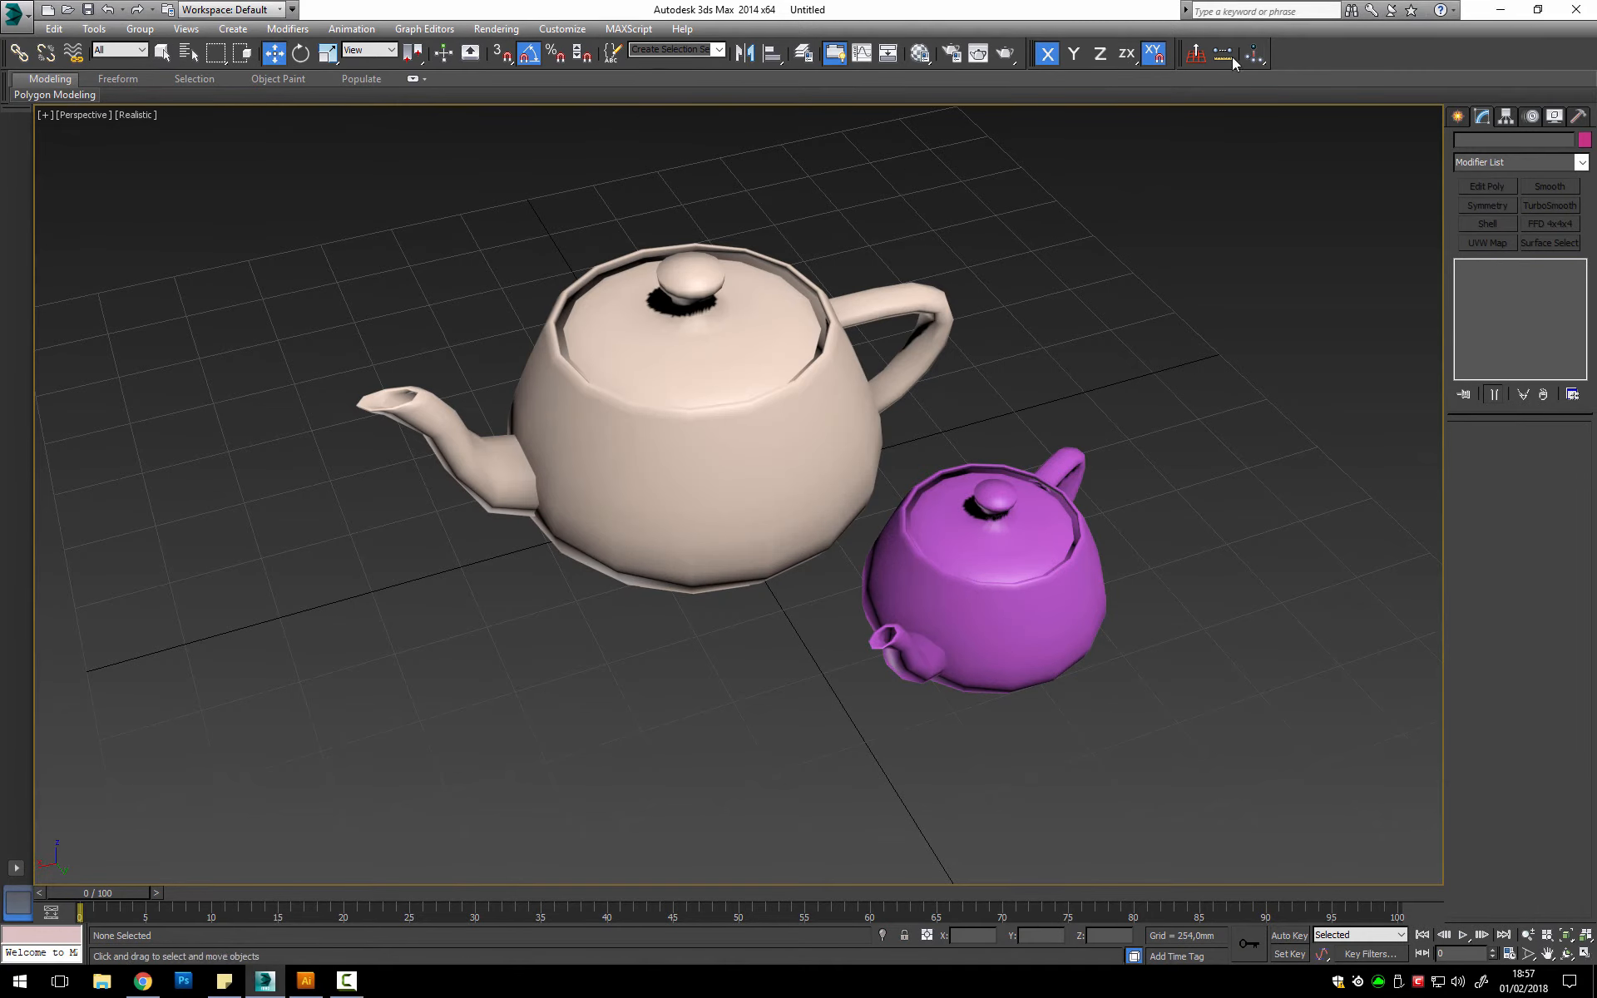
pyautogui.click(1127, 54)
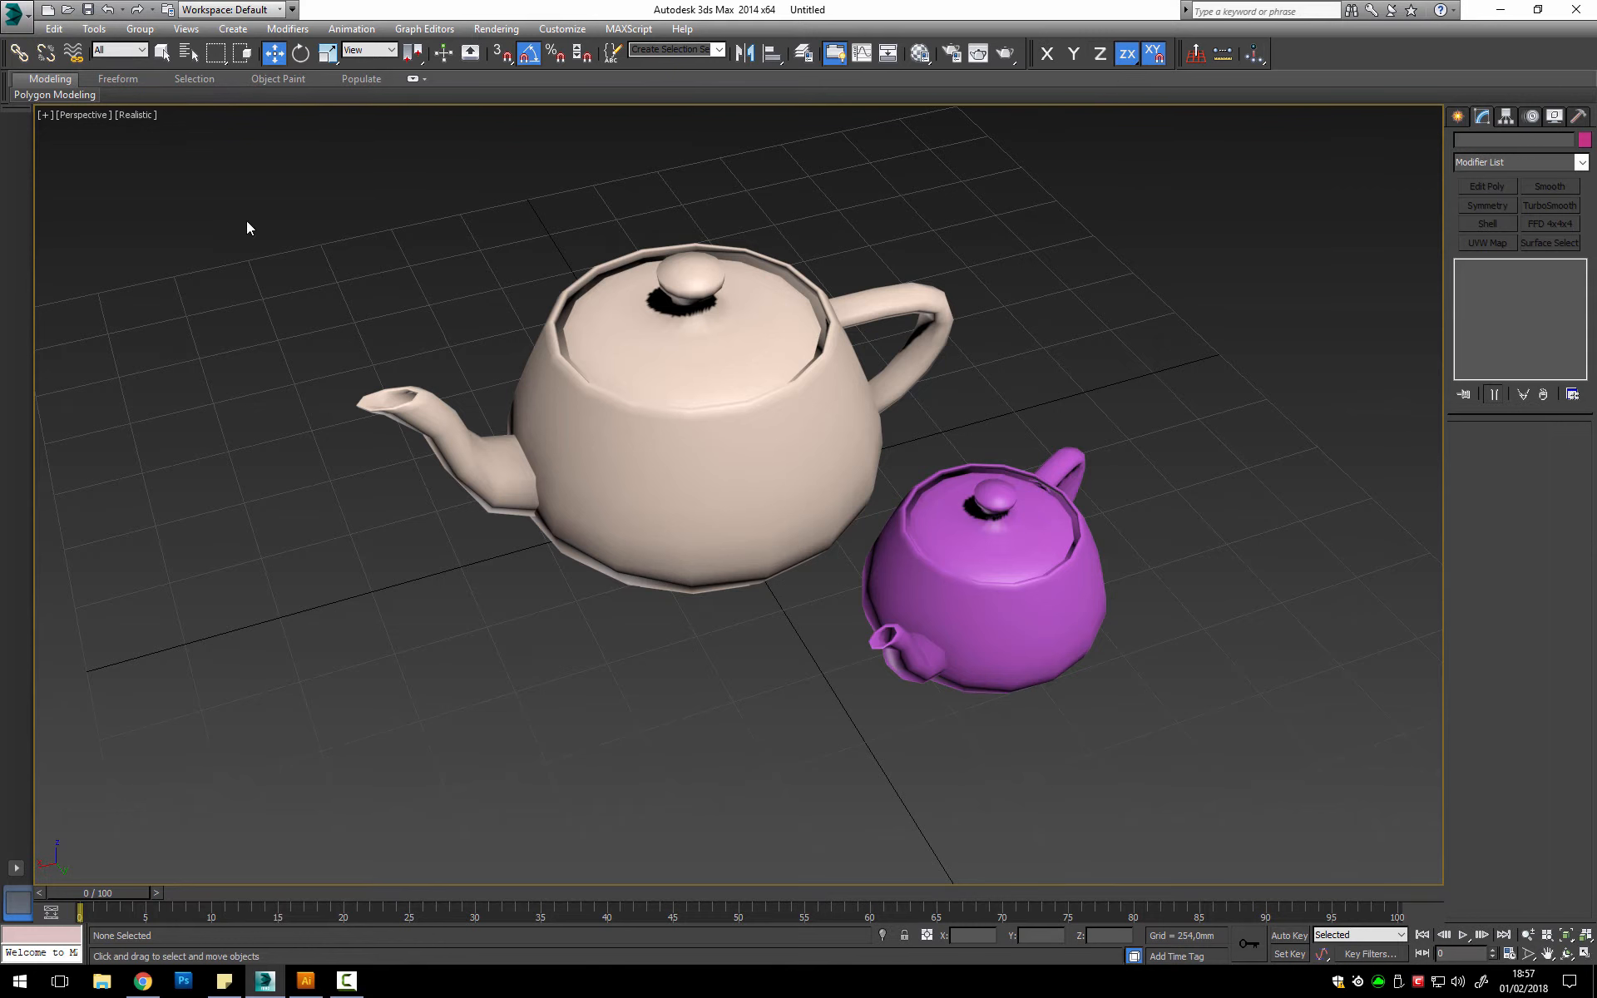
pyautogui.click(690, 480)
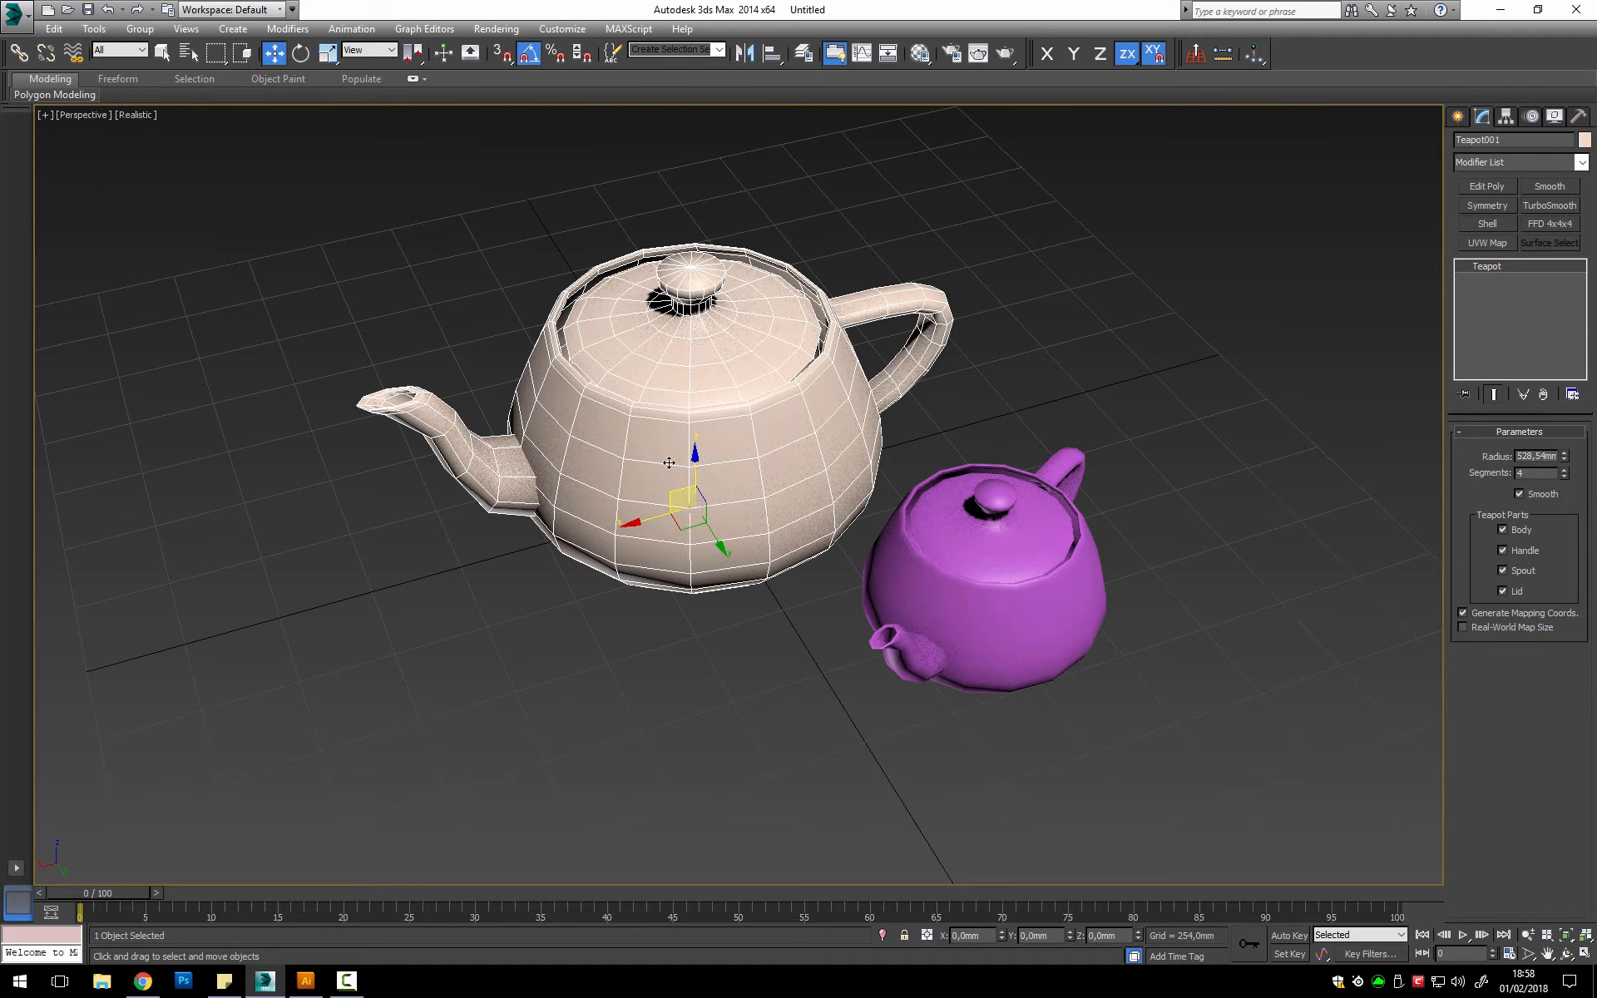
pyautogui.click(642, 521)
pyautogui.moveTo(642, 521); pyautogui.dragTo(686, 605)
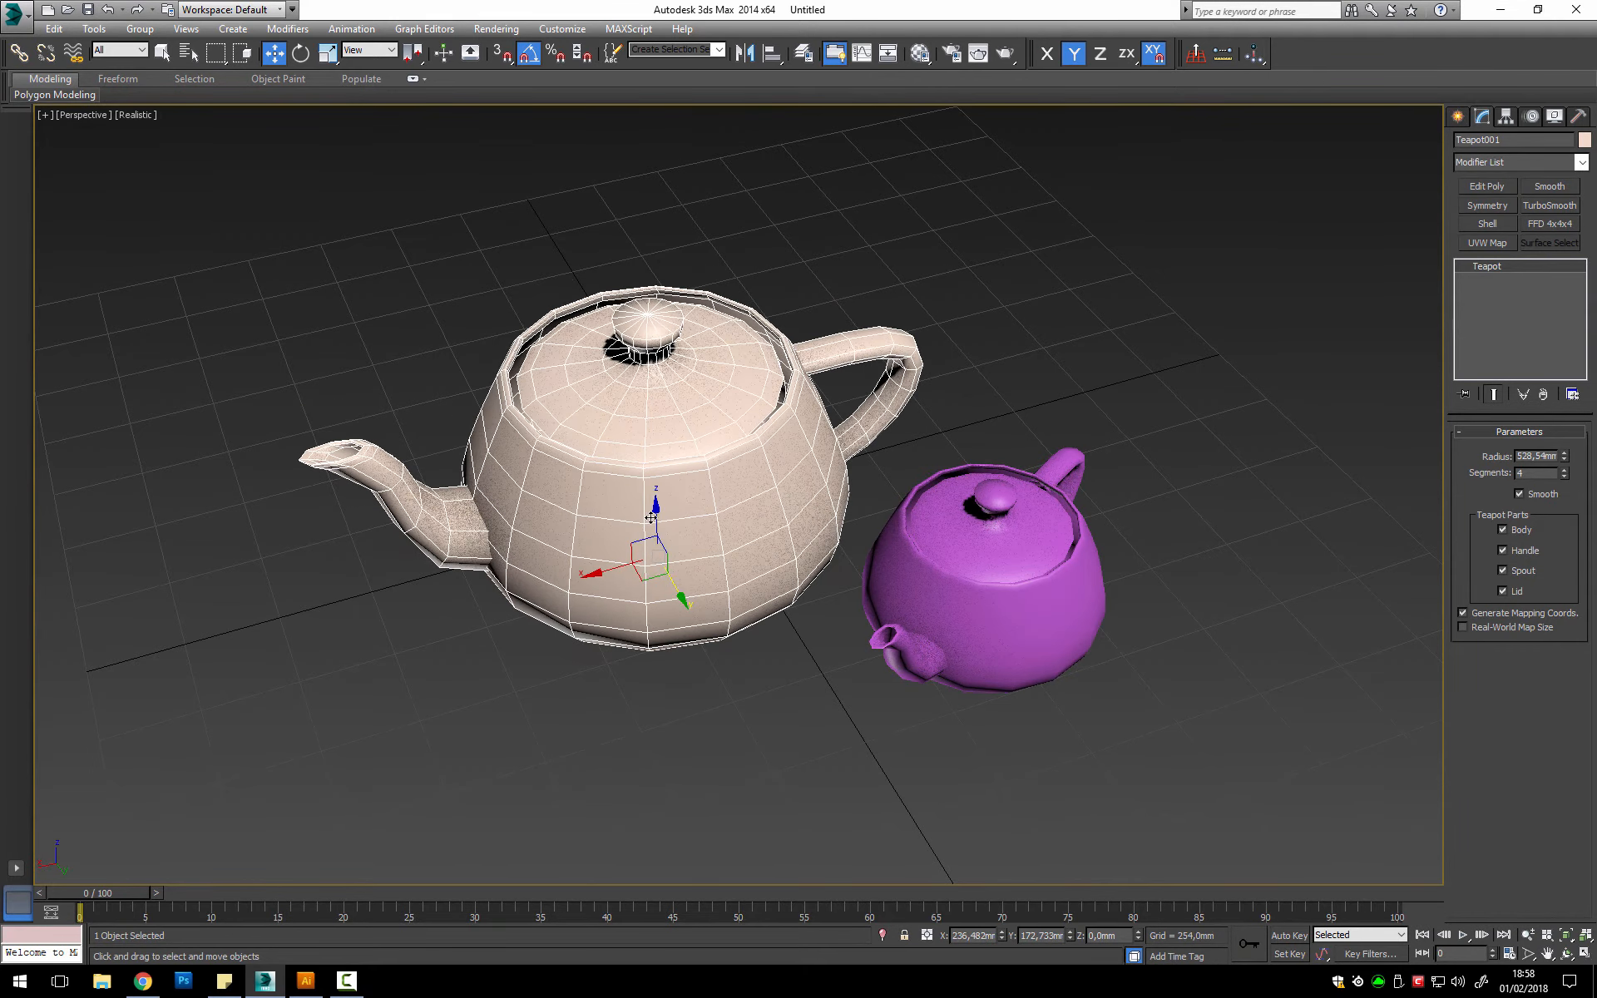
# Step: Move the beige teapot up and down along Z only, and undo the vertical moves
pyautogui.moveTo(657, 488); pyautogui.dragTo(659, 435)
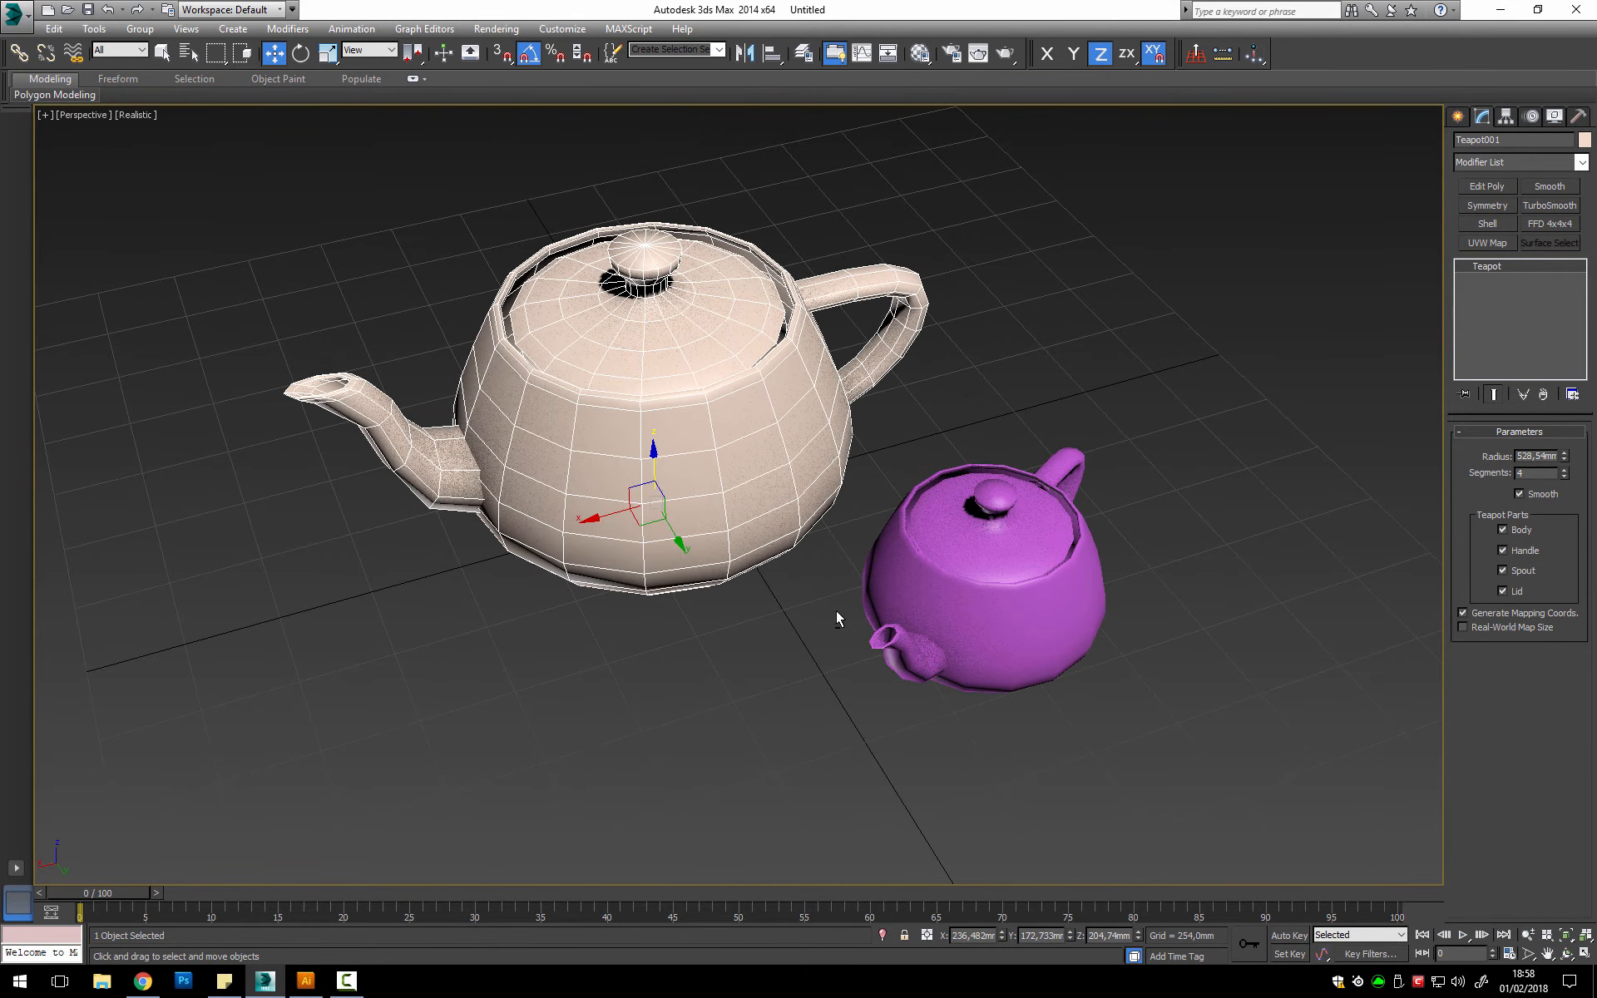
pyautogui.keyDown('alt'); pyautogui.moveTo(837, 611); pyautogui.dragTo(780, 548, button='middle'); pyautogui.keyUp('alt')
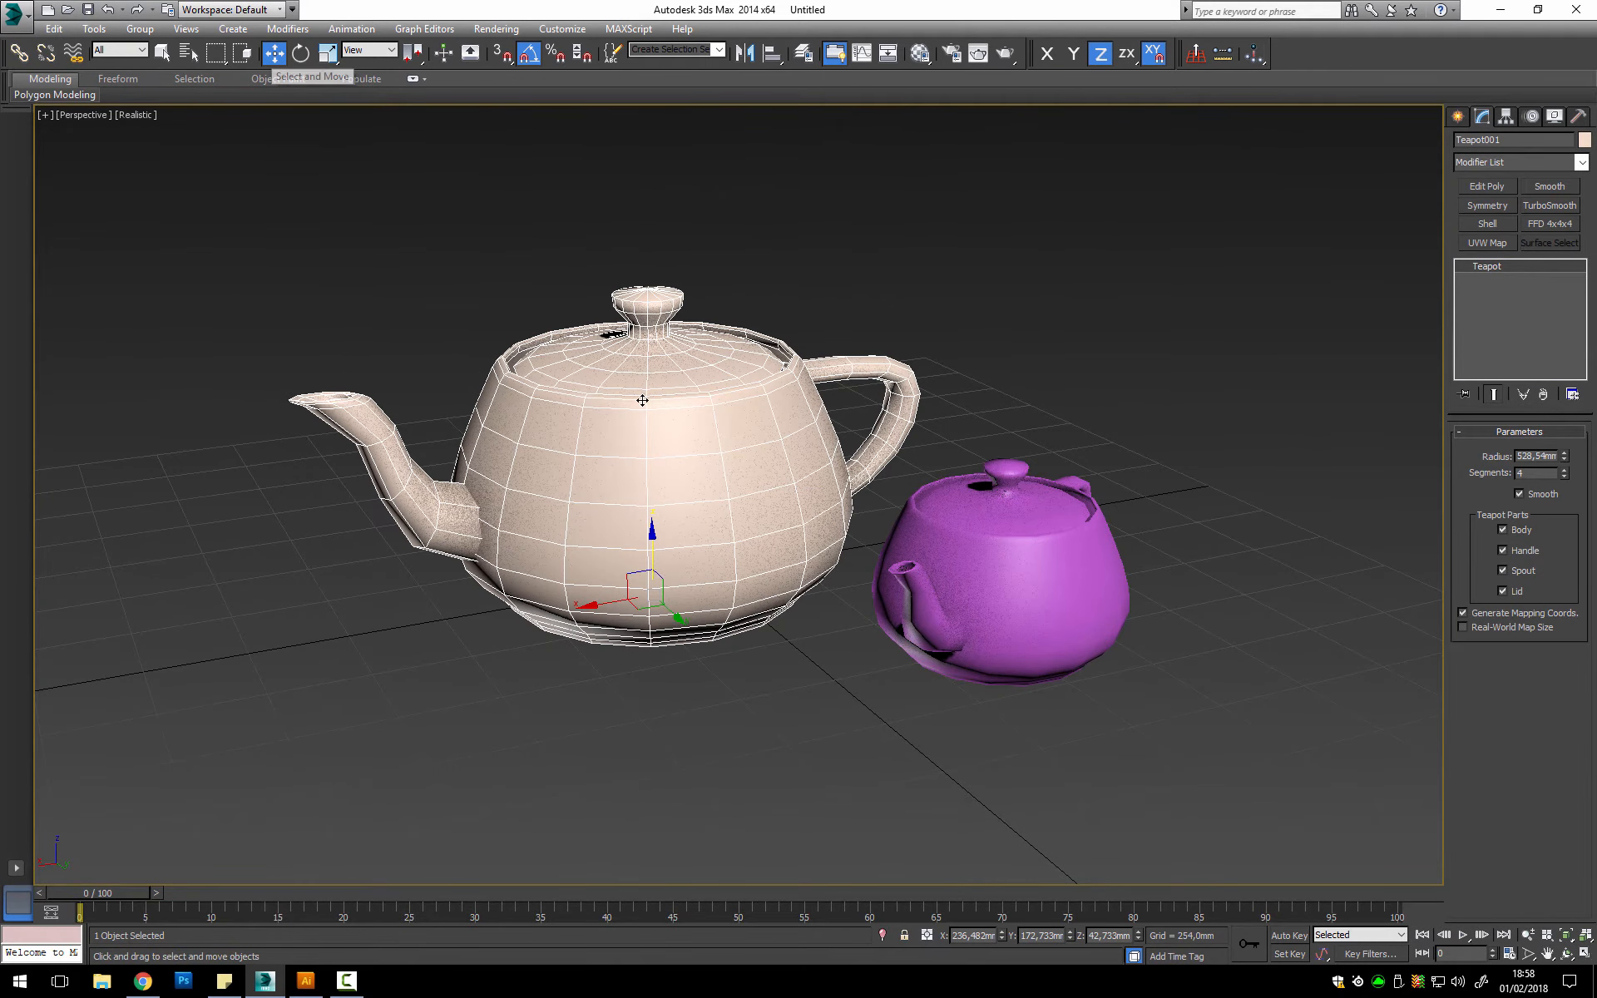
pyautogui.hotkey('ctrl', 'z')
pyautogui.hotkey('ctrl', 'z')
pyautogui.hotkey('ctrl', 'z')
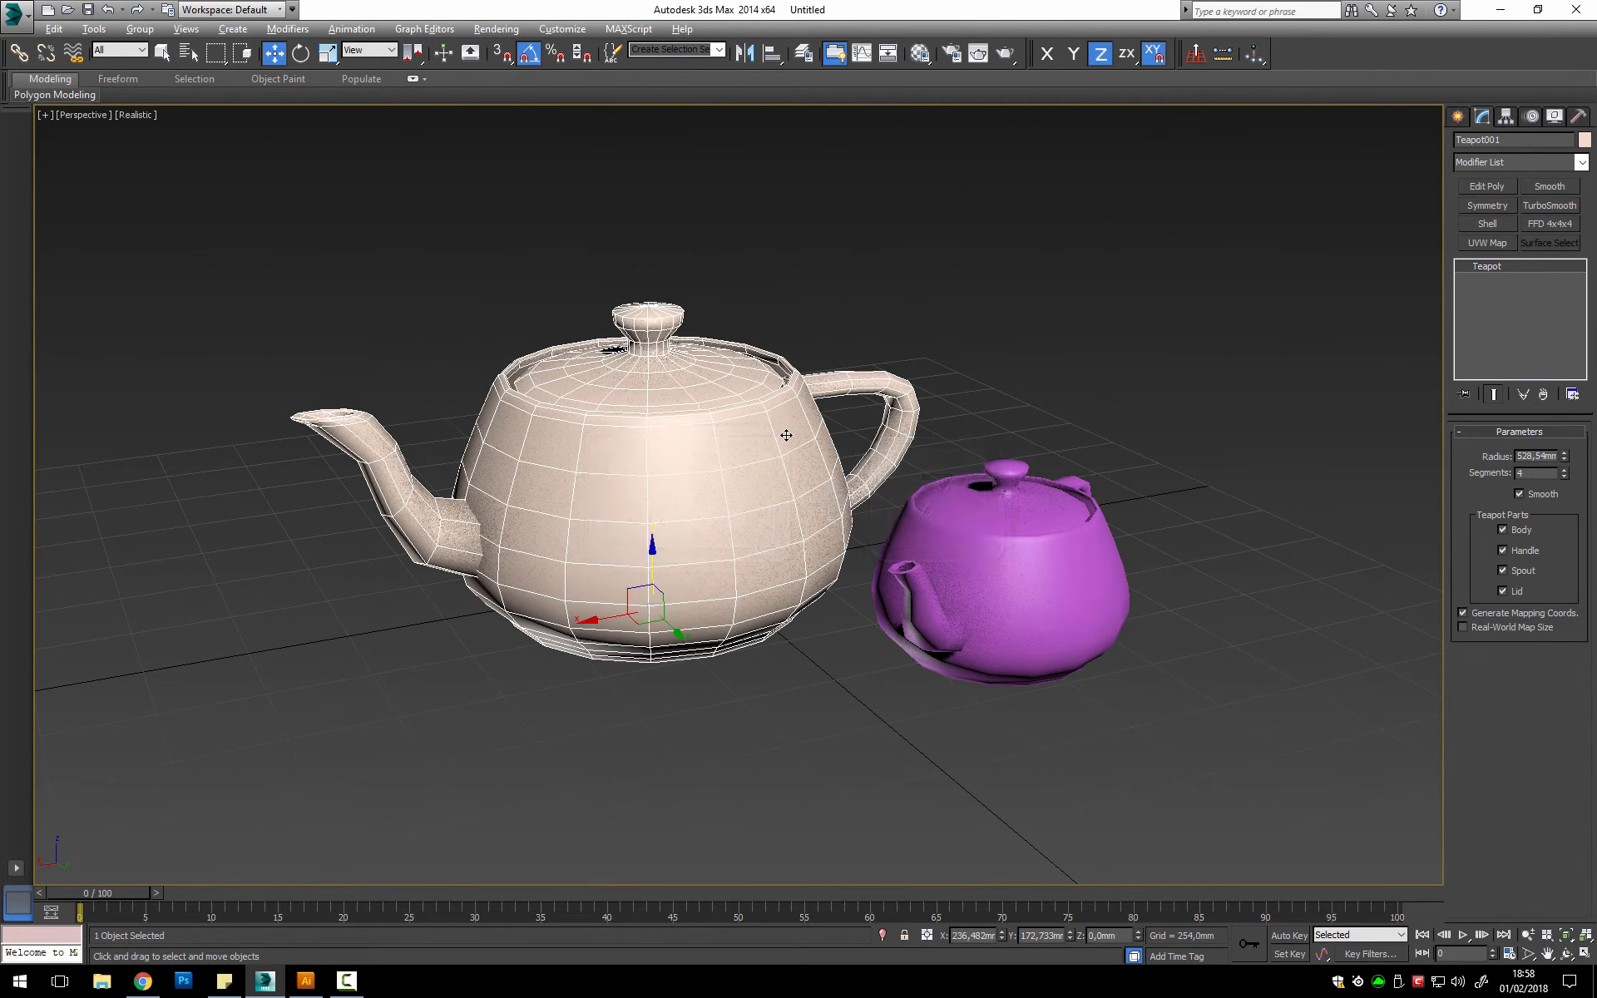
# Step: Rotate the beige teapot about its Y axis with the Rotate tool, and undo the rotation
pyautogui.click(298, 59)
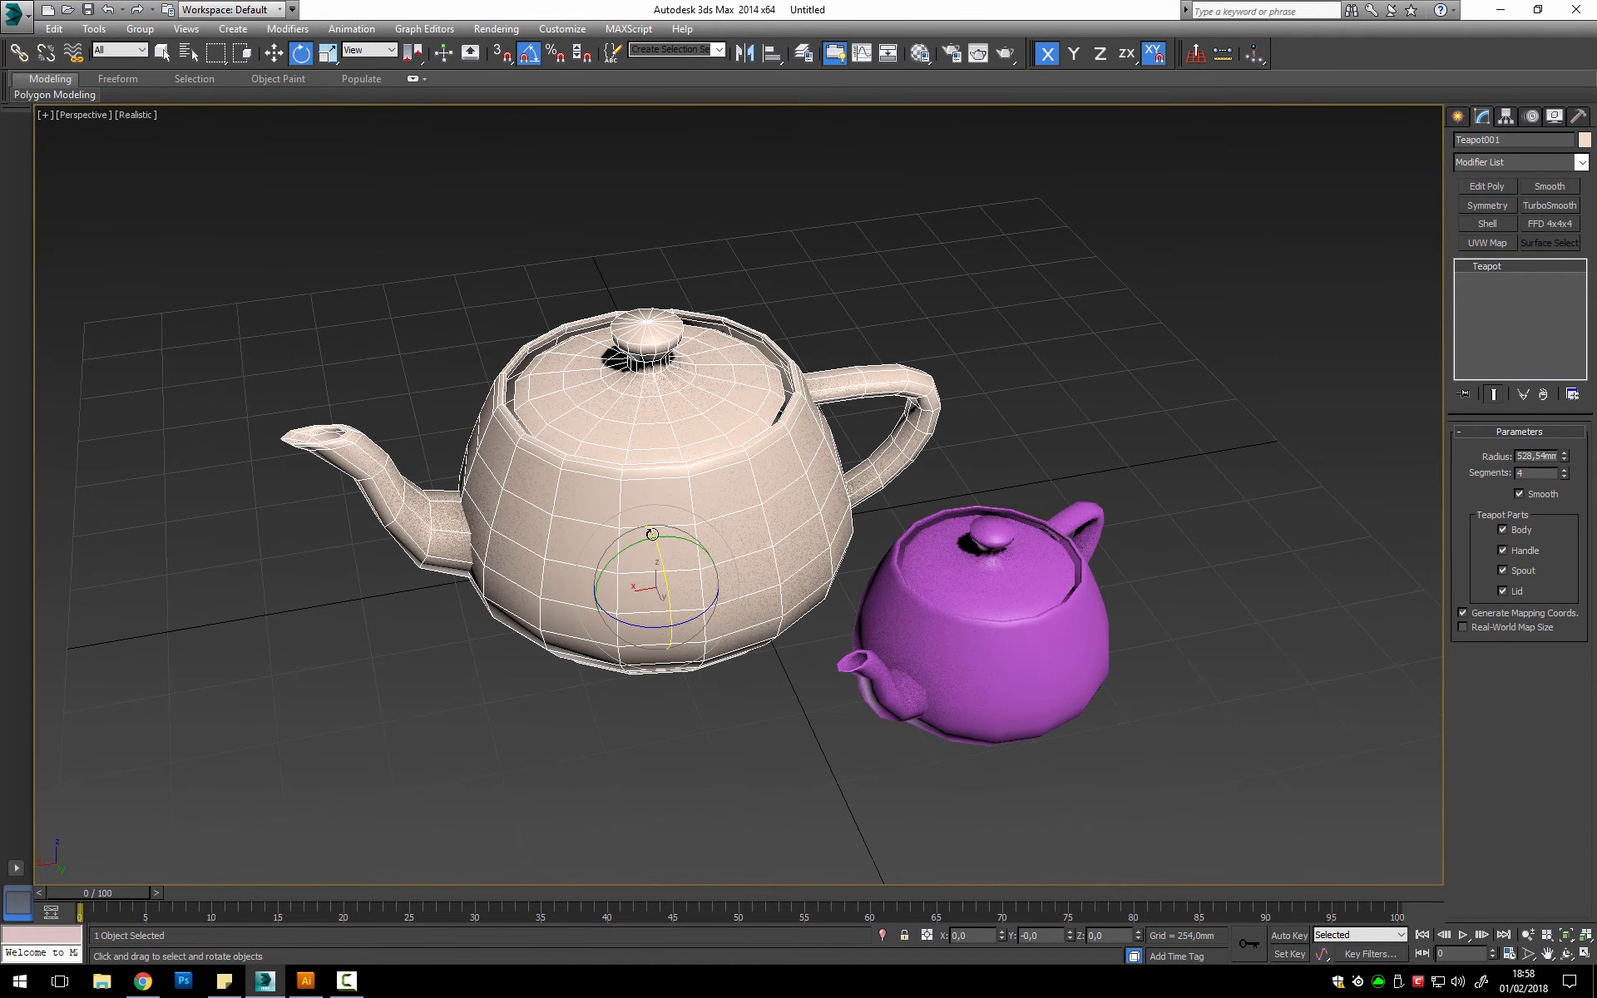
pyautogui.keyDown('alt'); pyautogui.moveTo(611, 574); pyautogui.dragTo(657, 539, button='middle'); pyautogui.keyUp('alt')
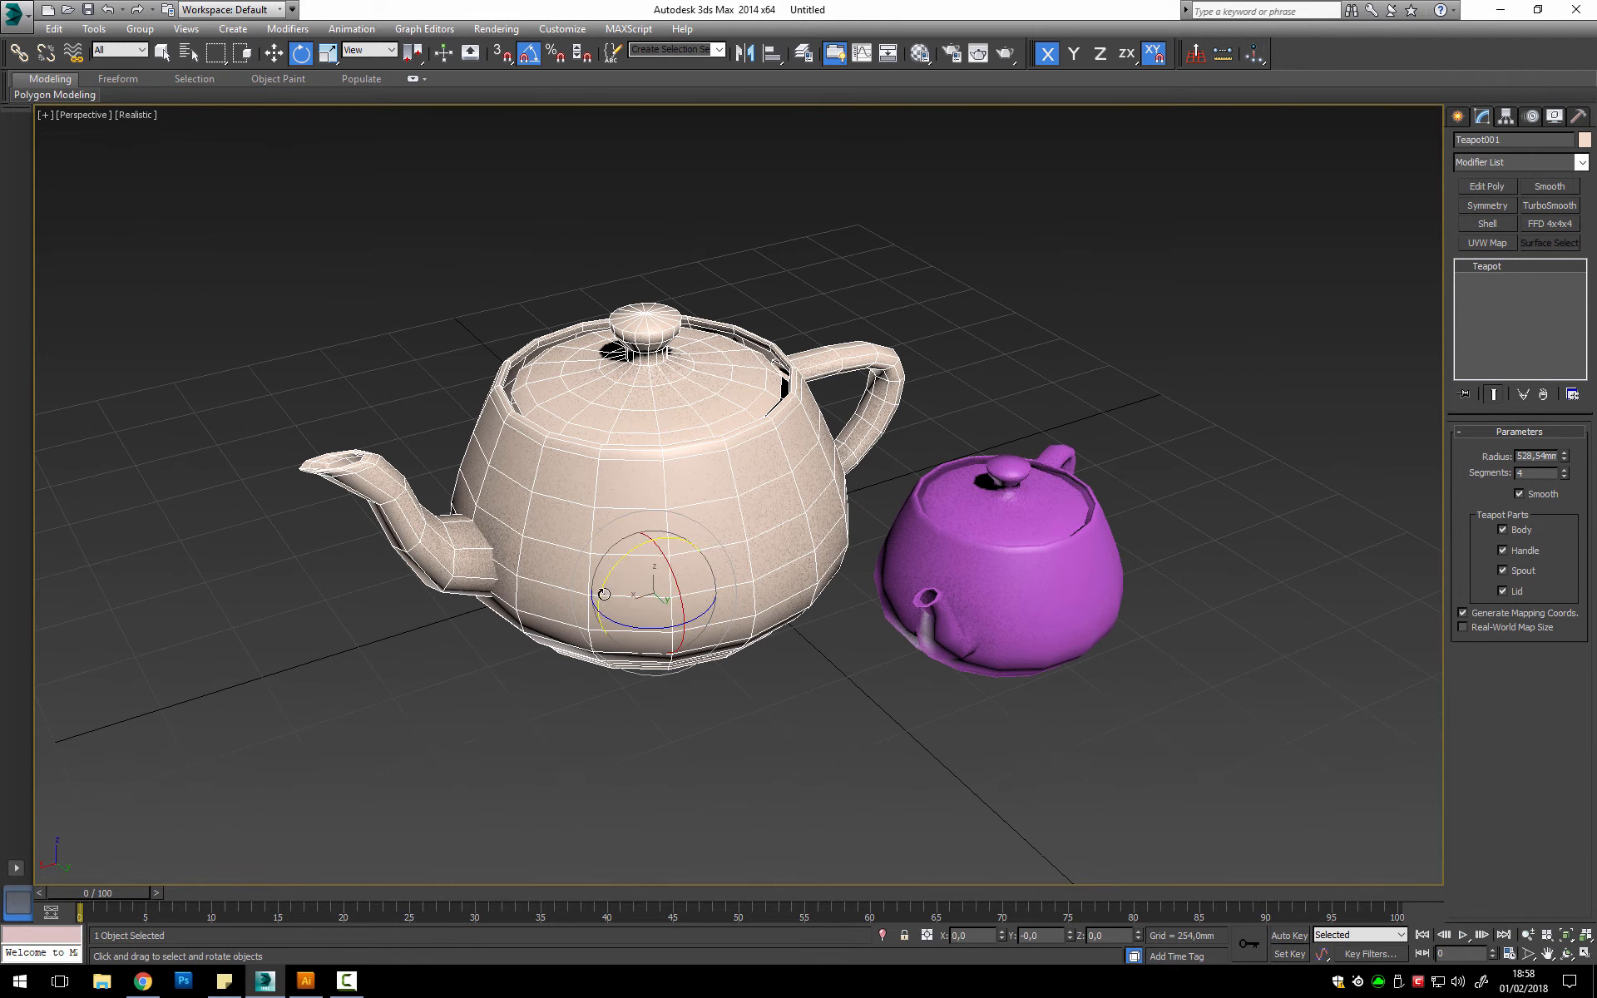
pyautogui.moveTo(604, 594); pyautogui.dragTo(644, 625)
pyautogui.hotkey('ctrl', 'z')
pyautogui.moveTo(708, 542); pyautogui.dragTo(719, 541, button='middle')
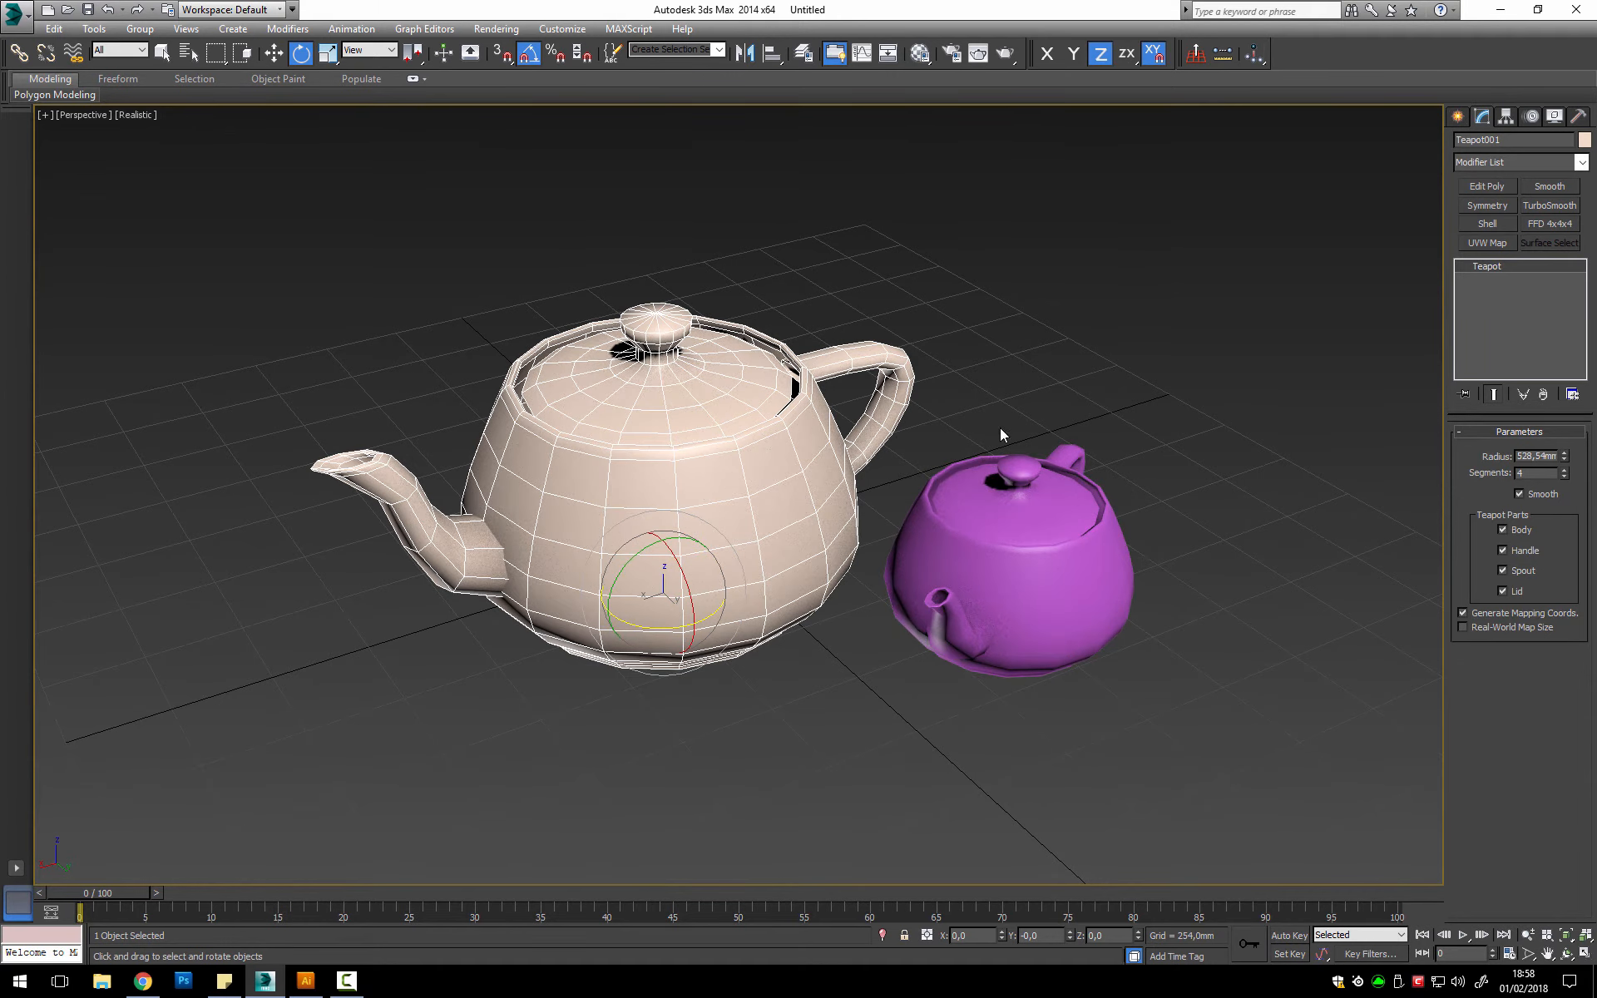
pyautogui.moveTo(874, 446)
pyautogui.keyDown('alt'); pyautogui.mouseDown(button='middle')
pyautogui.moveTo(1123, 449)
pyautogui.moveTo(892, 446)
pyautogui.mouseUp(button='middle'); pyautogui.keyUp('alt')
pyautogui.keyDown('alt'); pyautogui.moveTo(733, 588); pyautogui.dragTo(611, 579, button='middle'); pyautogui.keyUp('alt')
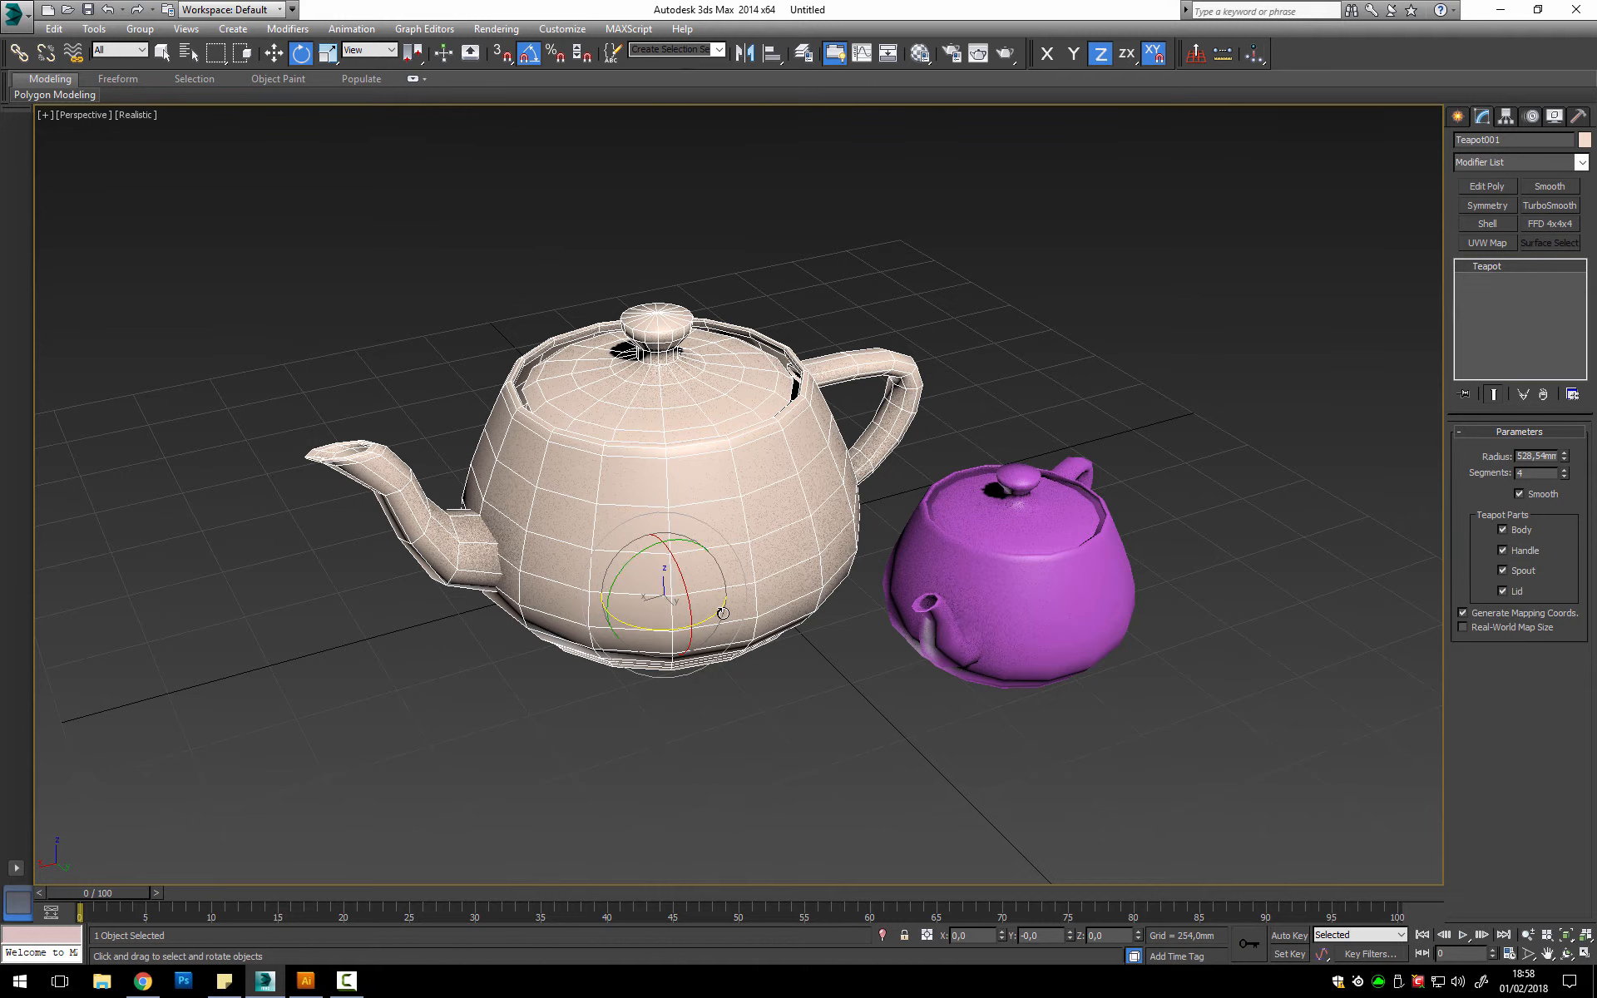
# Step: Stretch the beige teapot along Y to about 166%, and try scaling it along Z, undoing that second scaling
pyautogui.click(328, 53)
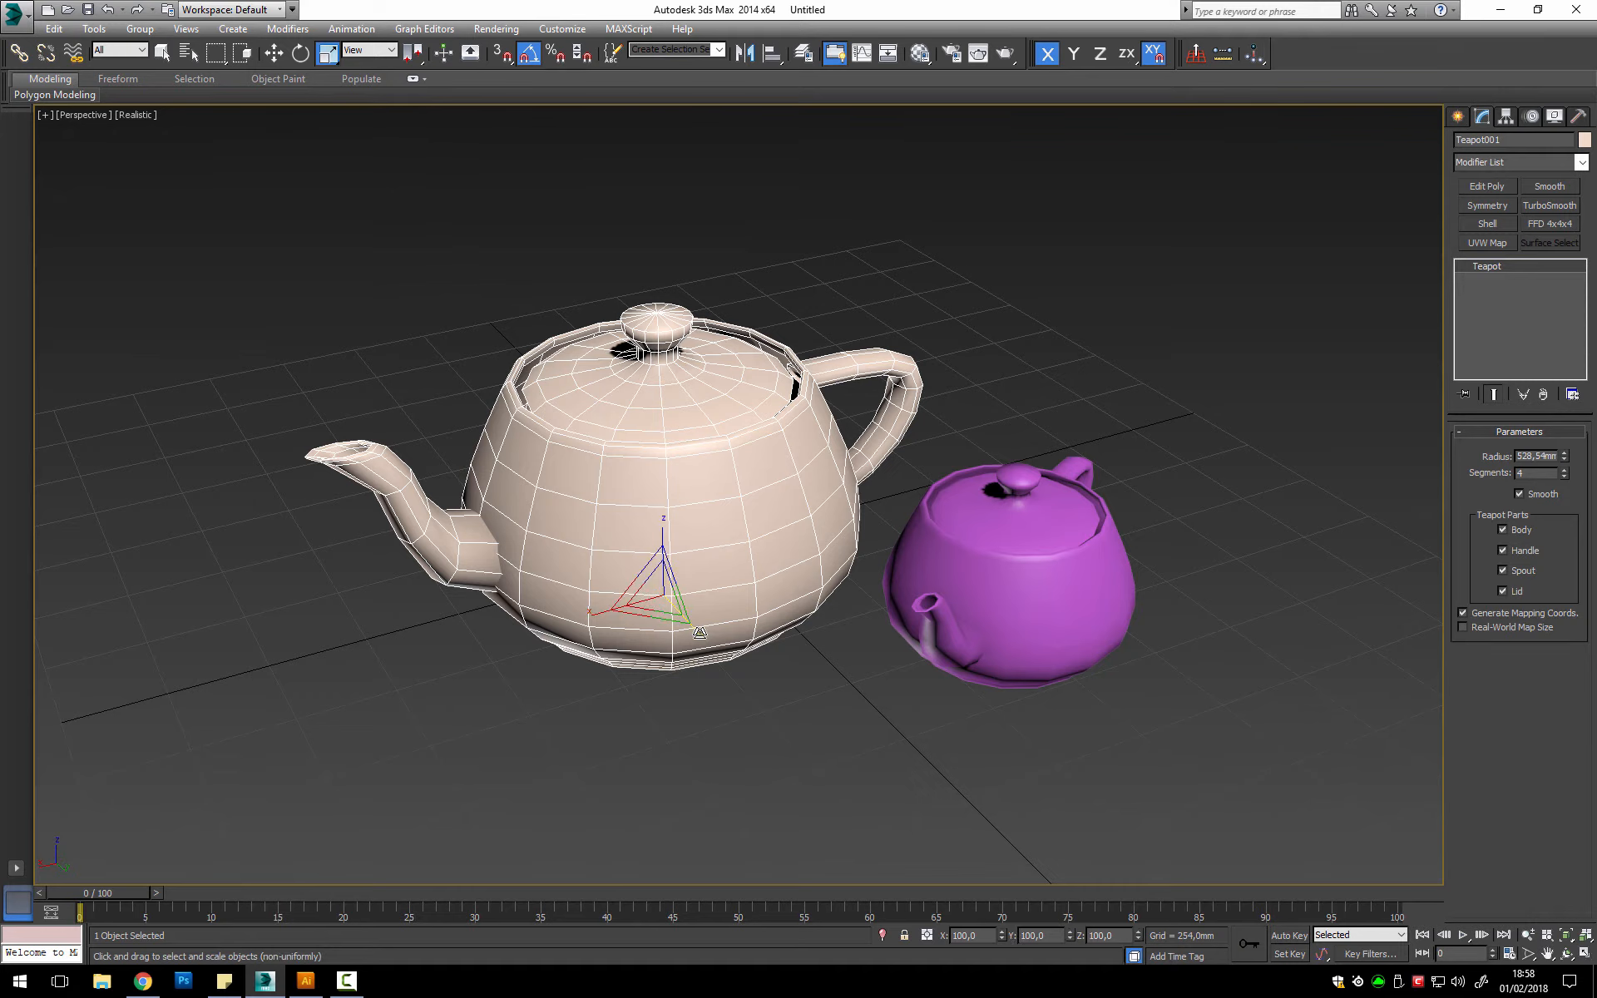
pyautogui.moveTo(699, 633); pyautogui.dragTo(704, 606)
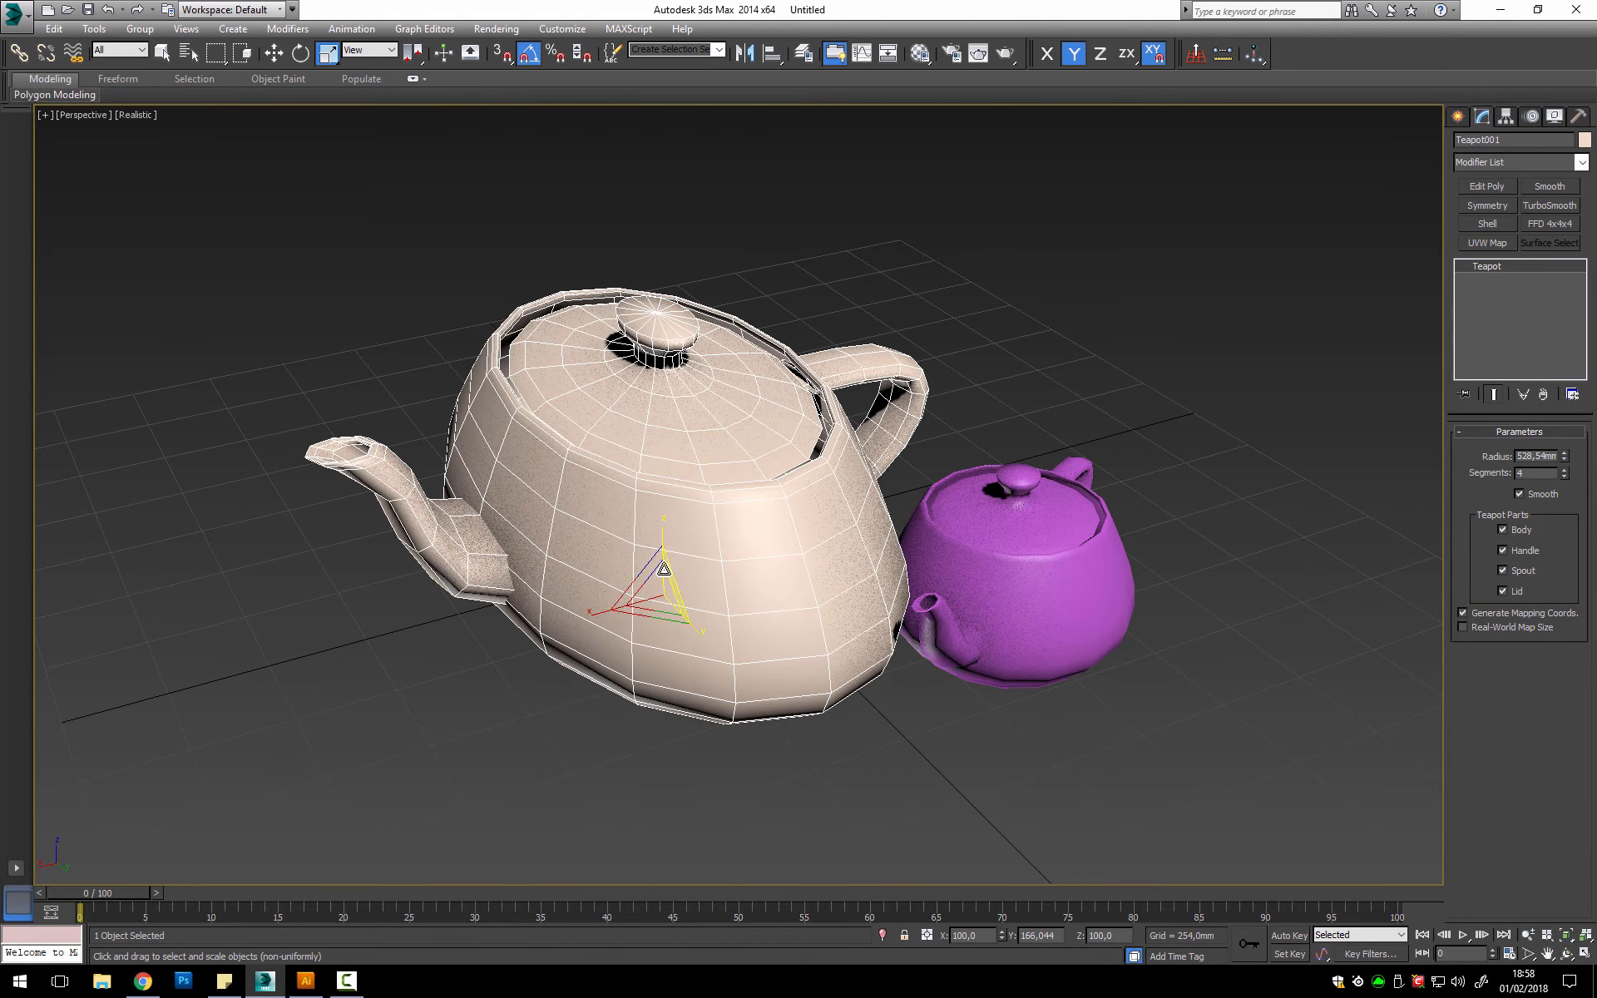
pyautogui.moveTo(662, 538); pyautogui.dragTo(660, 480)
pyautogui.hotkey('ctrl', 'z')
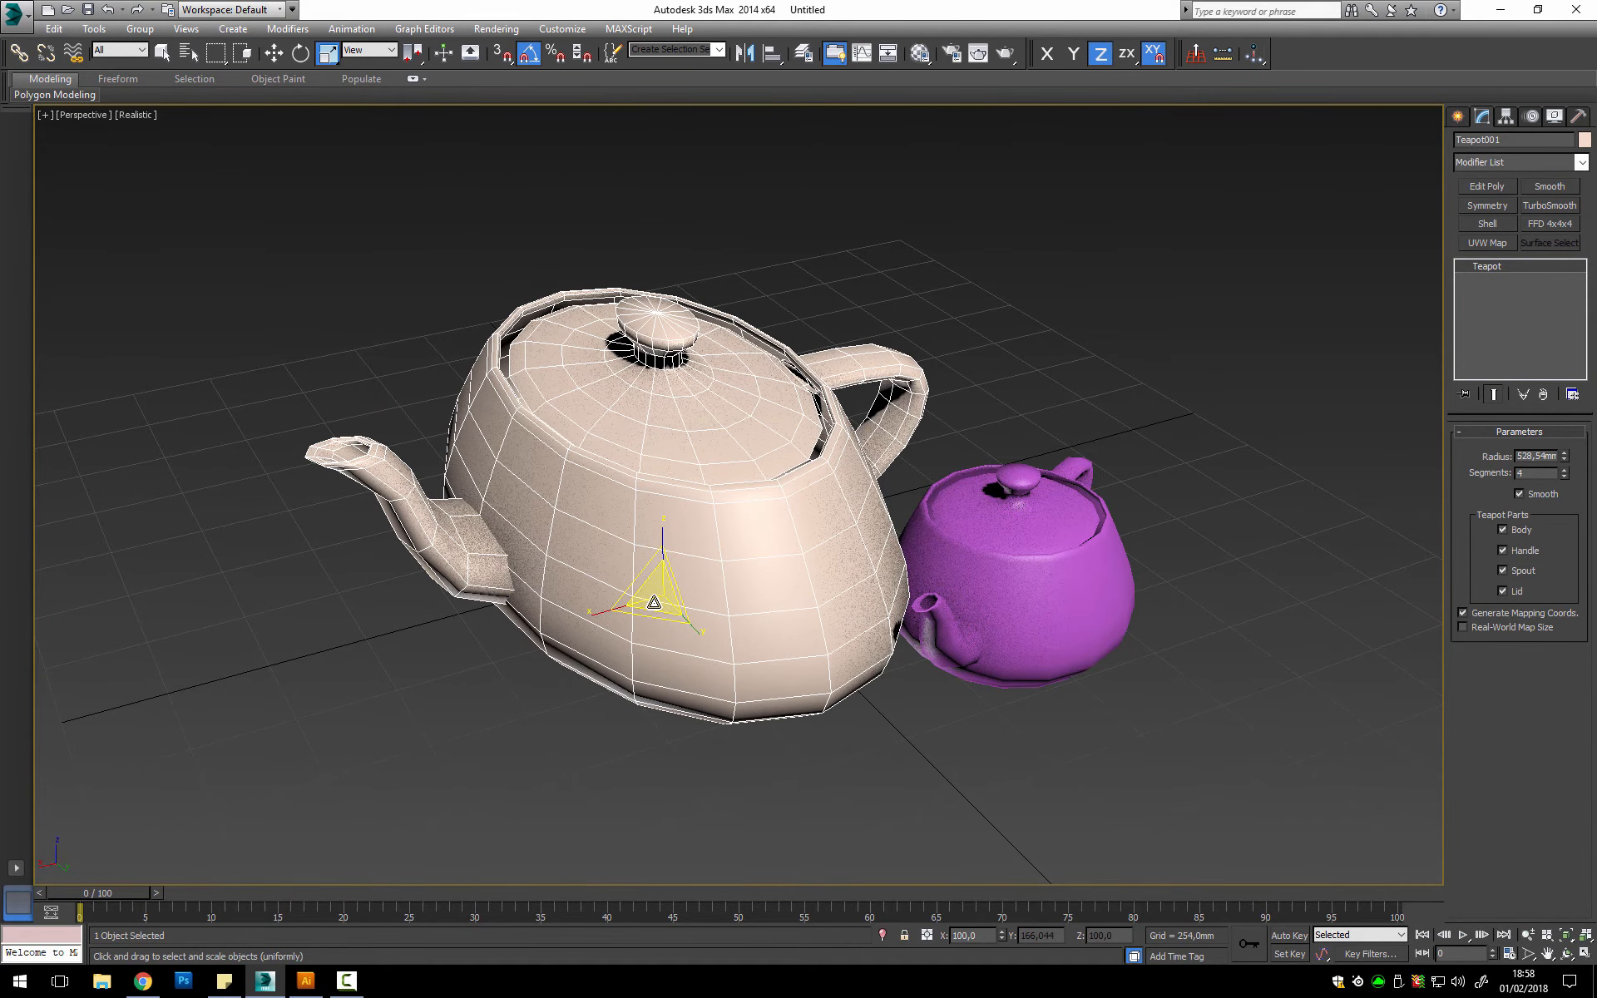
# Step: Move the stretched beige teapot freely in two-axis planes to about X 608, Y 311, Z 346 mm
pyautogui.click(274, 52)
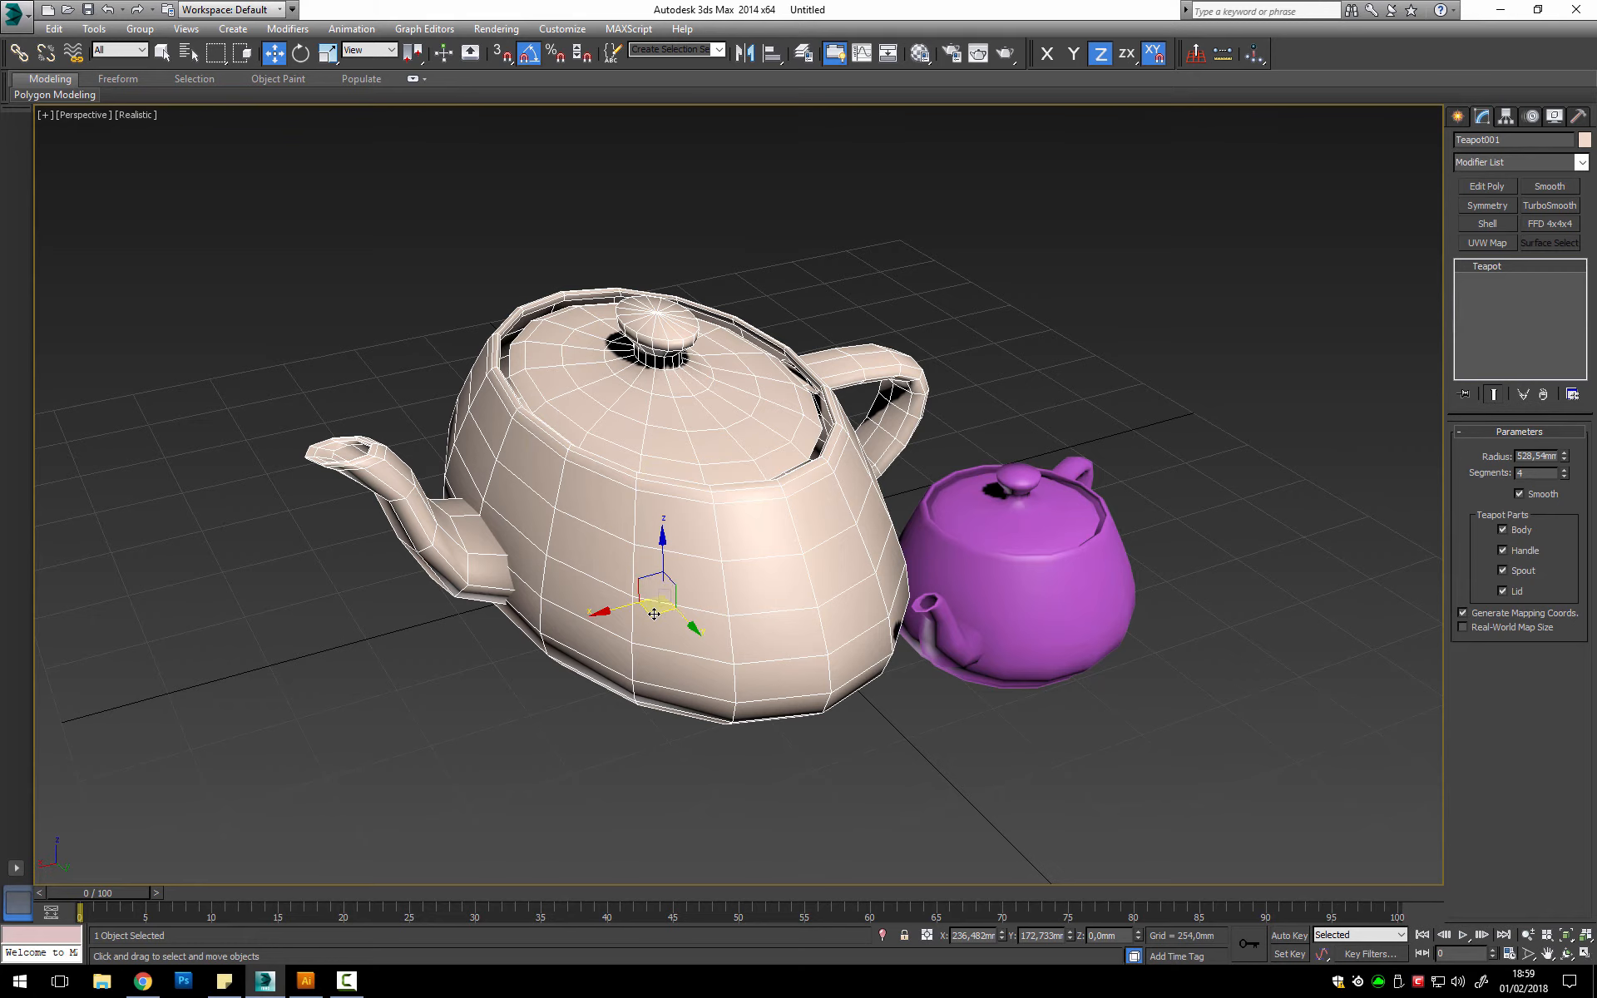
pyautogui.moveTo(654, 614); pyautogui.dragTo(595, 571)
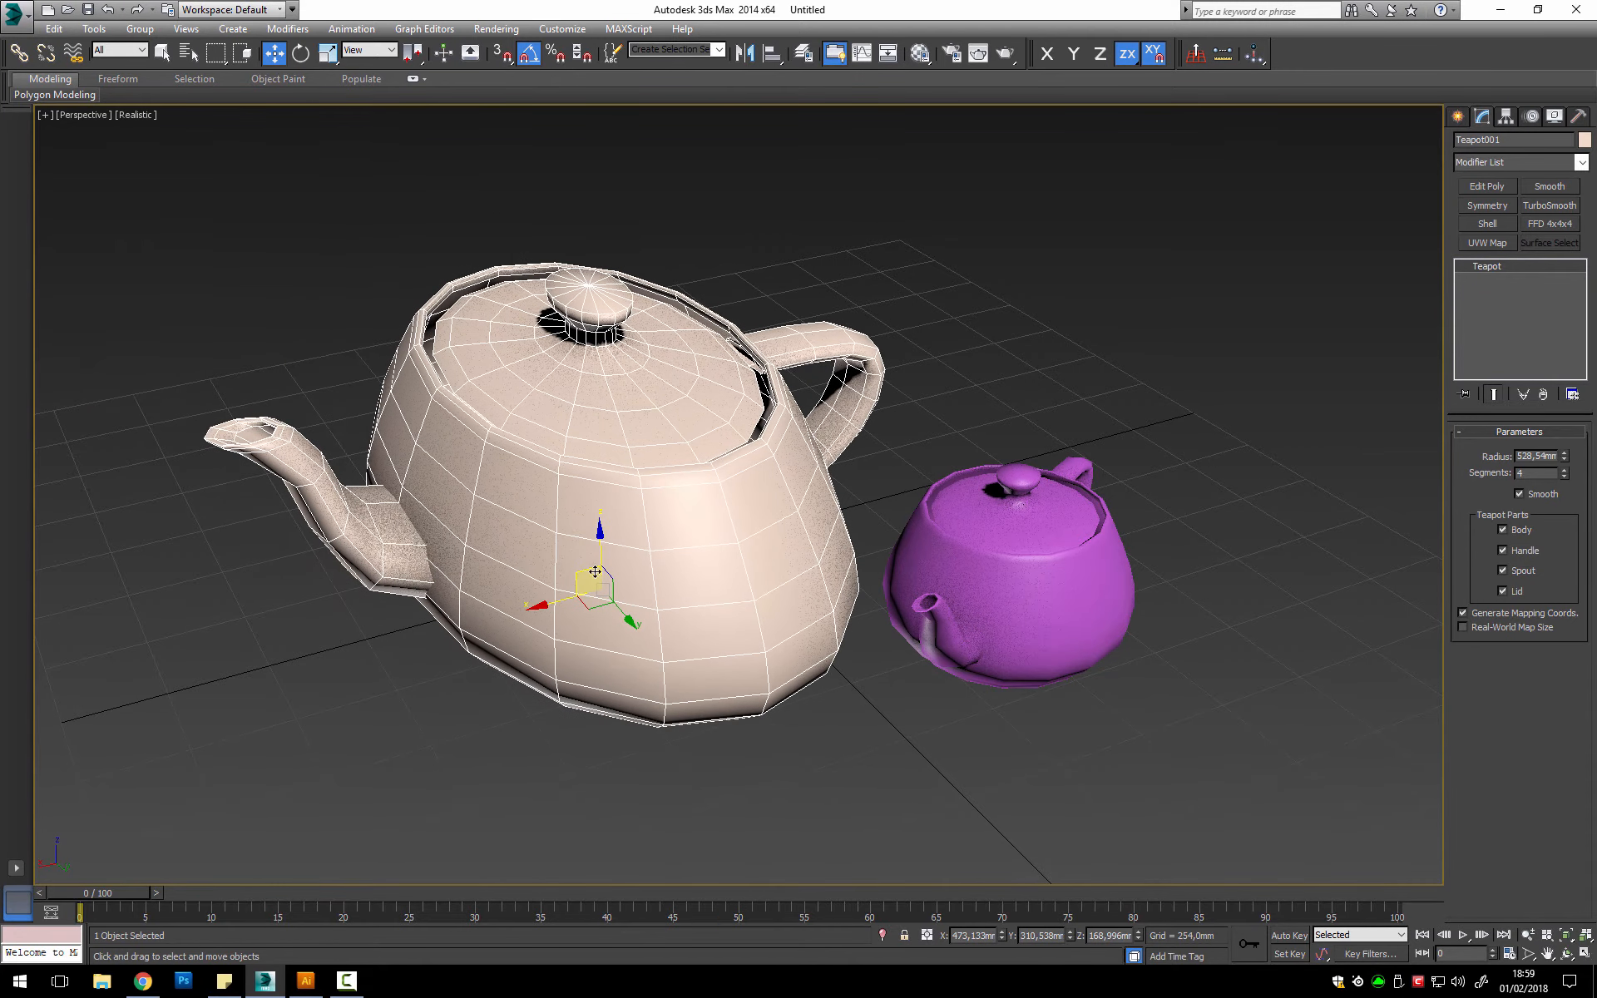
pyautogui.keyDown('alt'); pyautogui.moveTo(777, 625); pyautogui.dragTo(741, 569, button='middle'); pyautogui.keyUp('alt')
pyautogui.moveTo(577, 604); pyautogui.dragTo(541, 542)
# Step: Undo the recent plane moves and the Y stretch of the beige teapot
pyautogui.hotkey('ctrl', 'z')
pyautogui.hotkey('ctrl', 'z')
pyautogui.hotkey('ctrl', 'z')
pyautogui.hotkey('ctrl', 'z')
pyautogui.hotkey('ctrl', 'z')
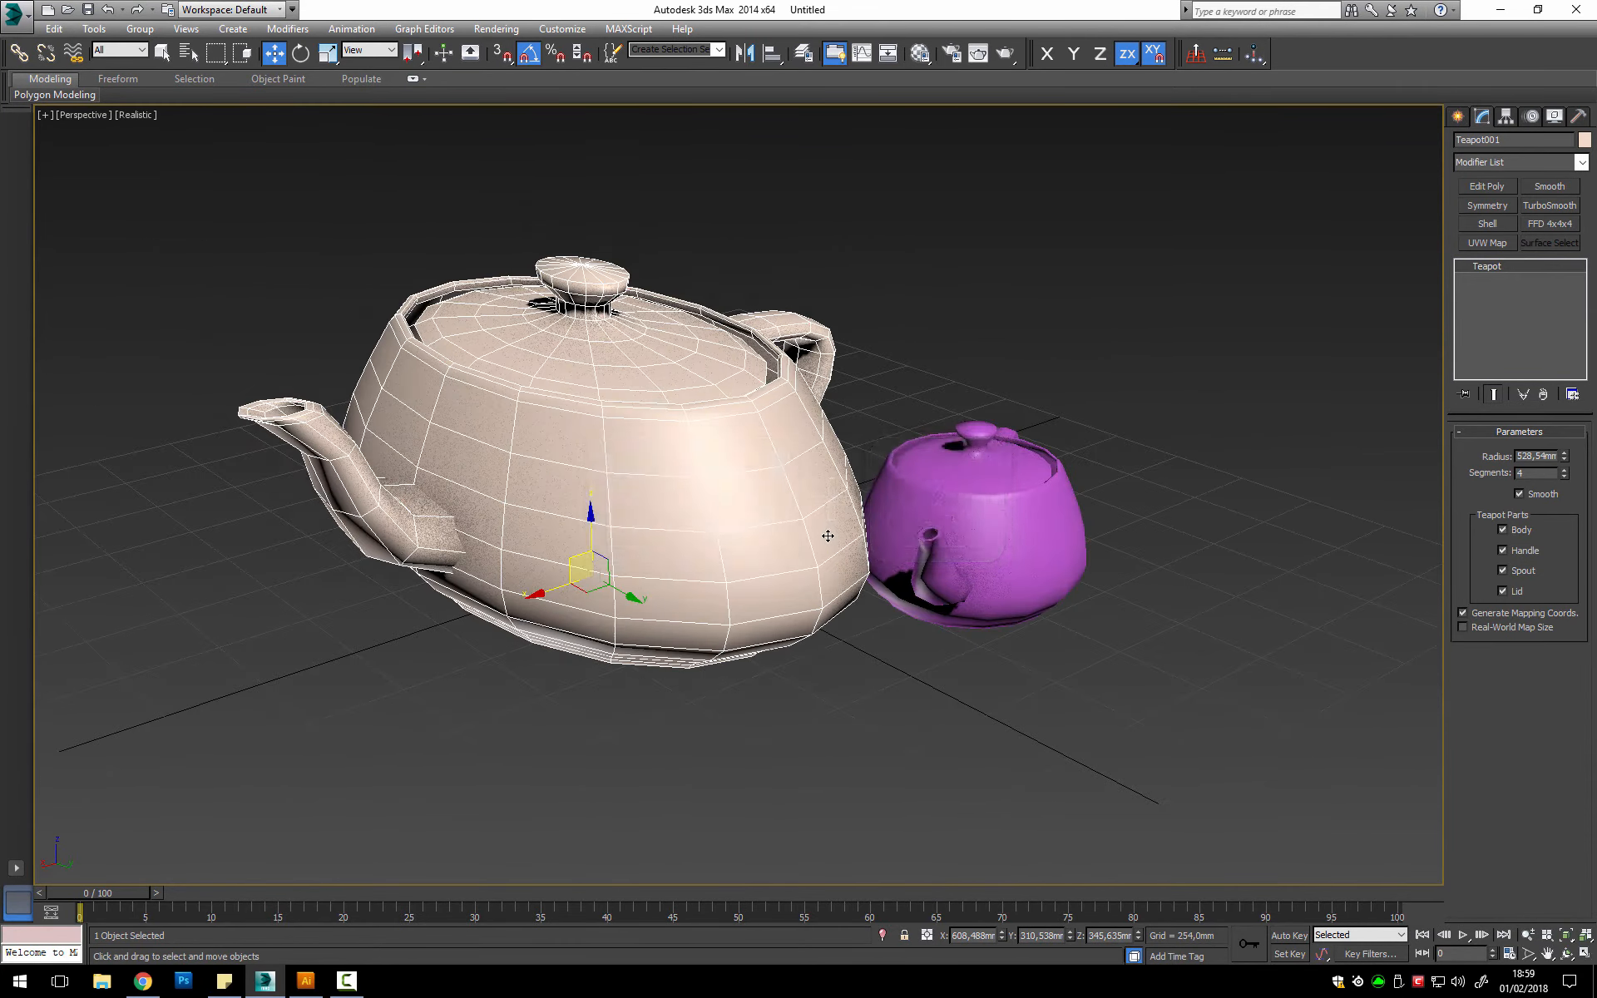
pyautogui.hotkey('ctrl', 'z')
pyautogui.hotkey('ctrl', 'z')
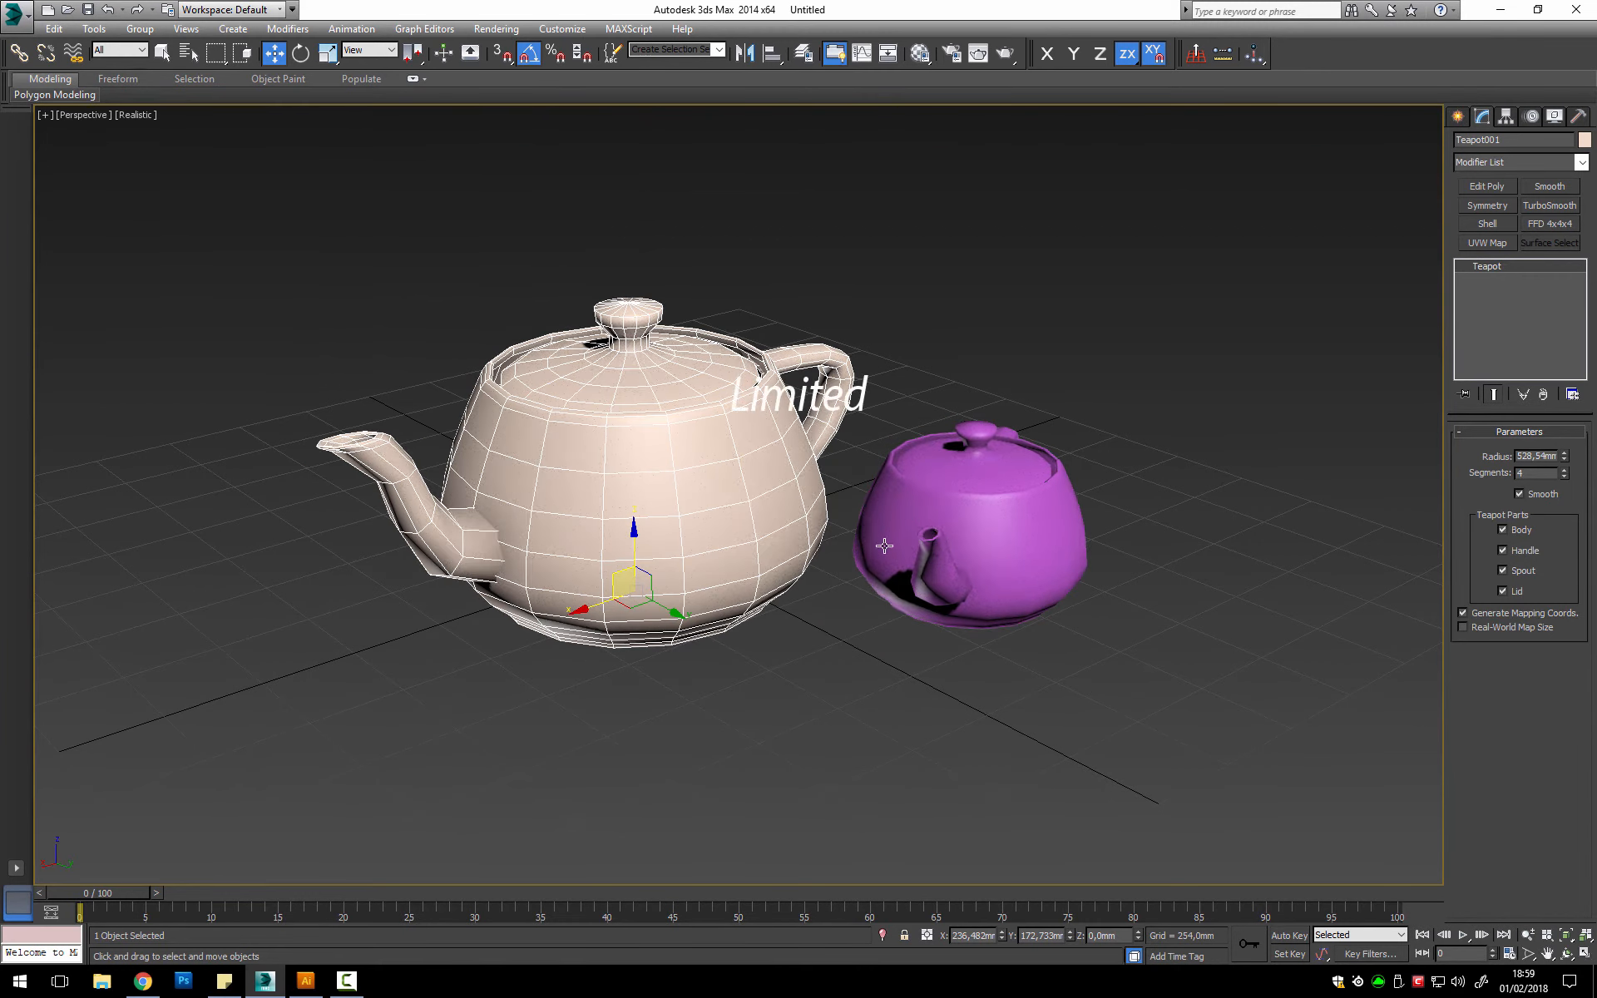
pyautogui.hotkey('ctrl', 'z')
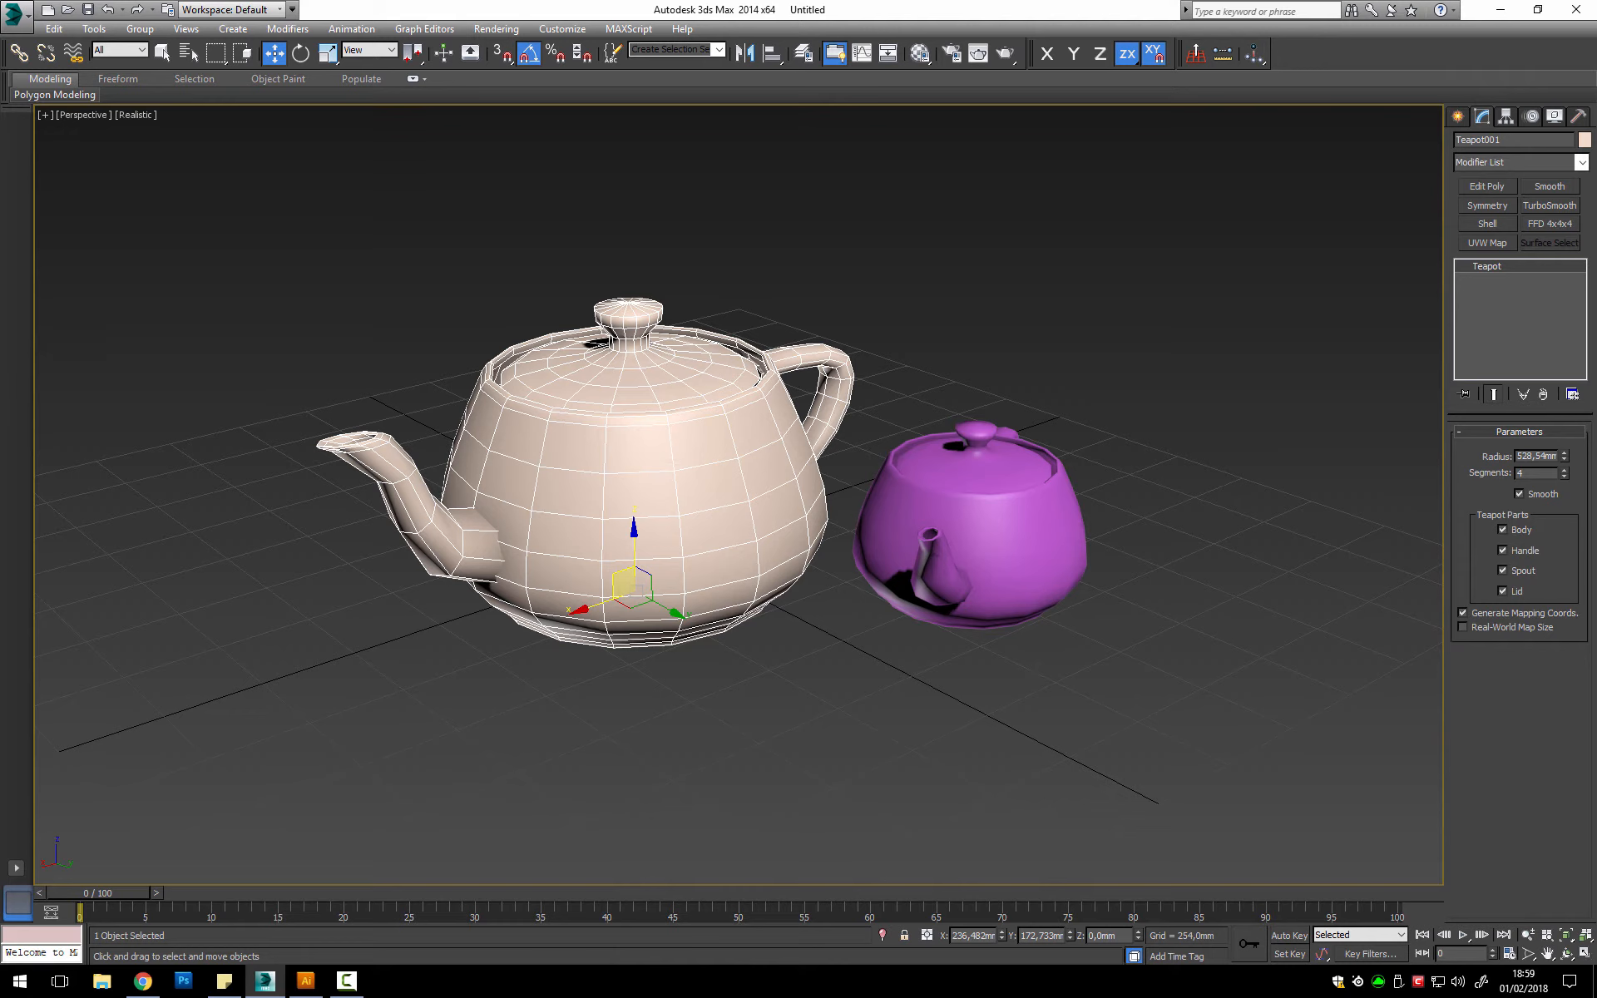
pyautogui.press('F10')
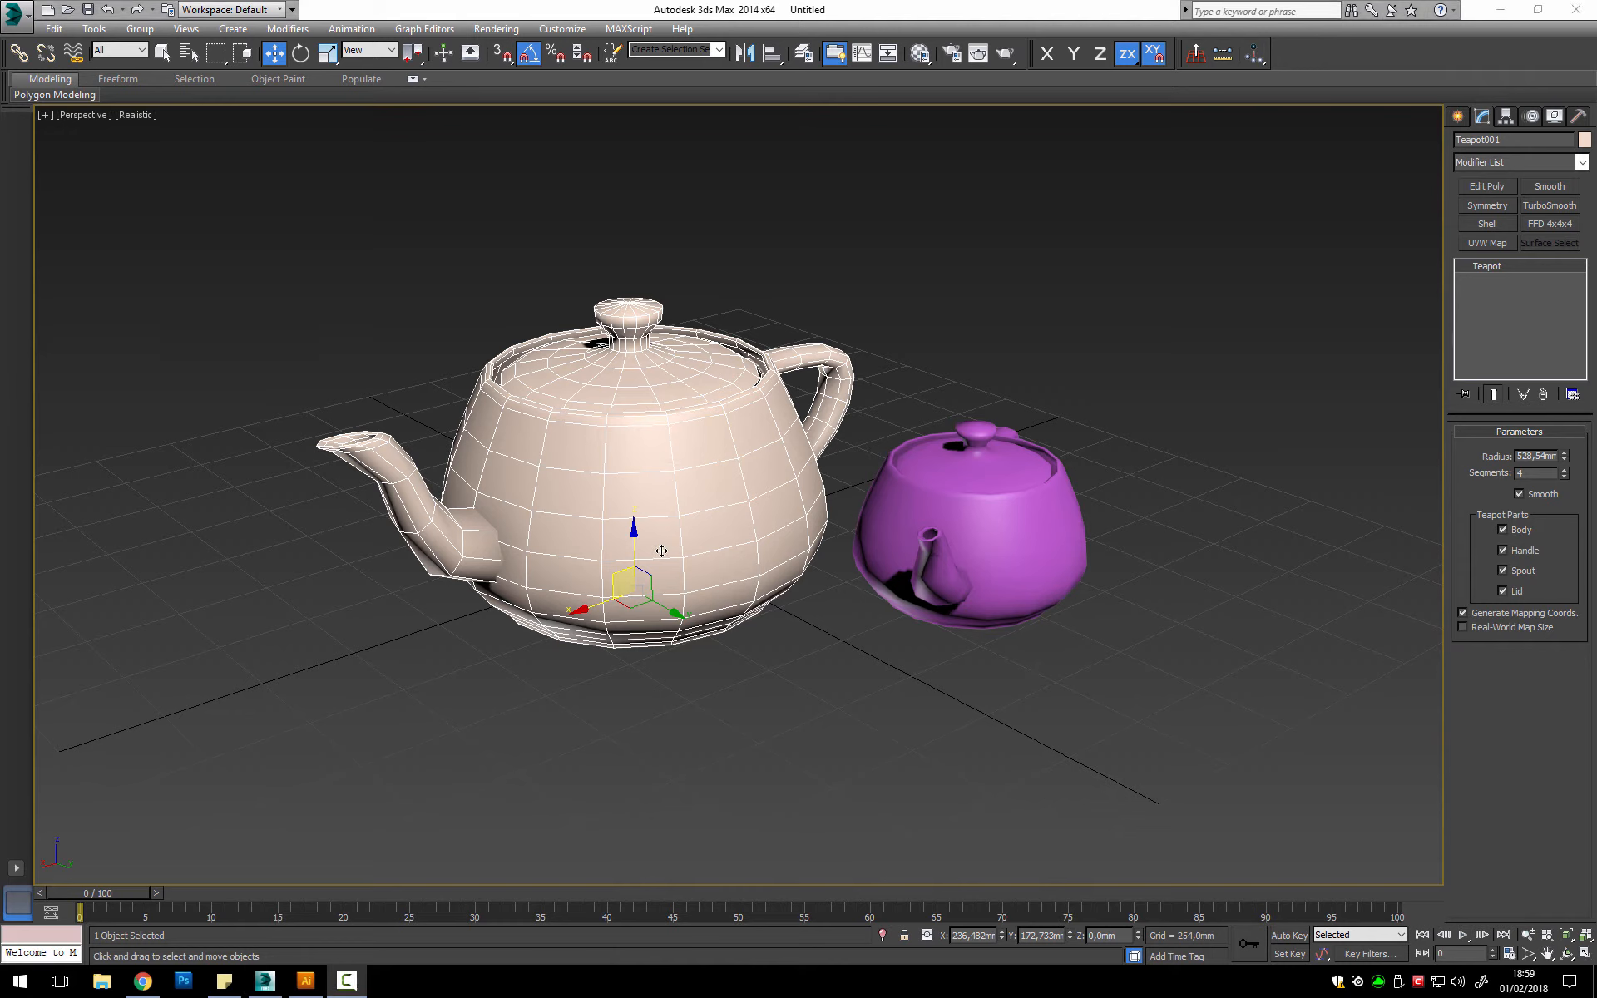
# Step: Open the Move Transform Type-In for the beige teapot and offset it 50 mm along world X
pyautogui.click(274, 54)
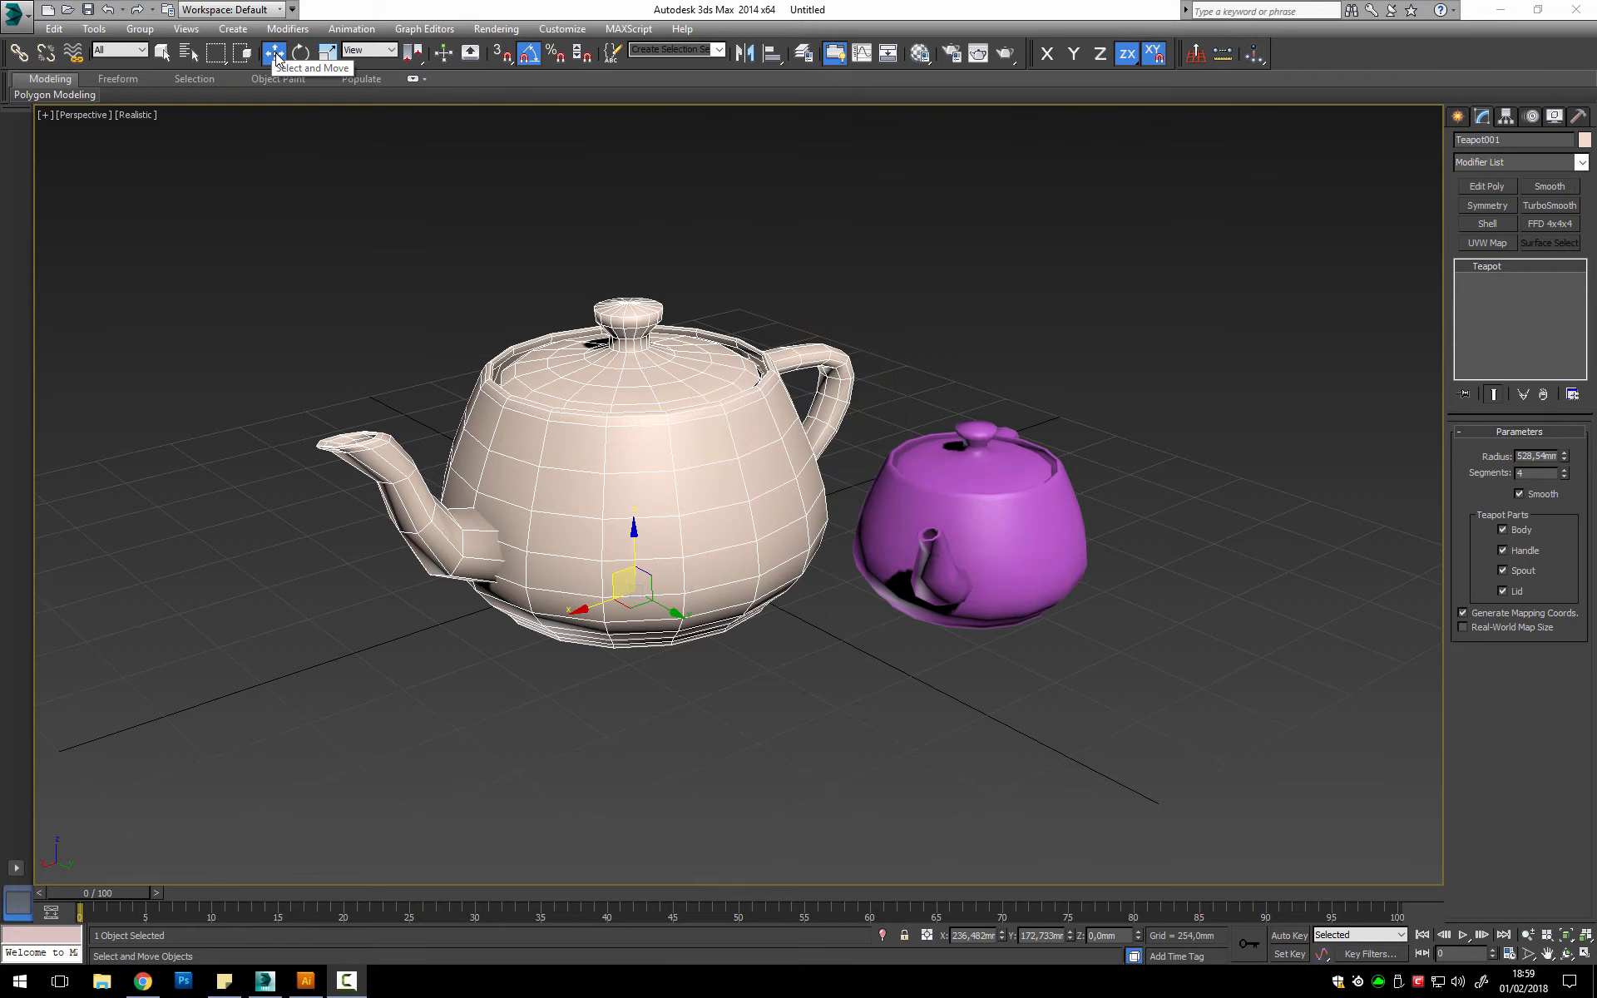
pyautogui.rightClick(275, 54)
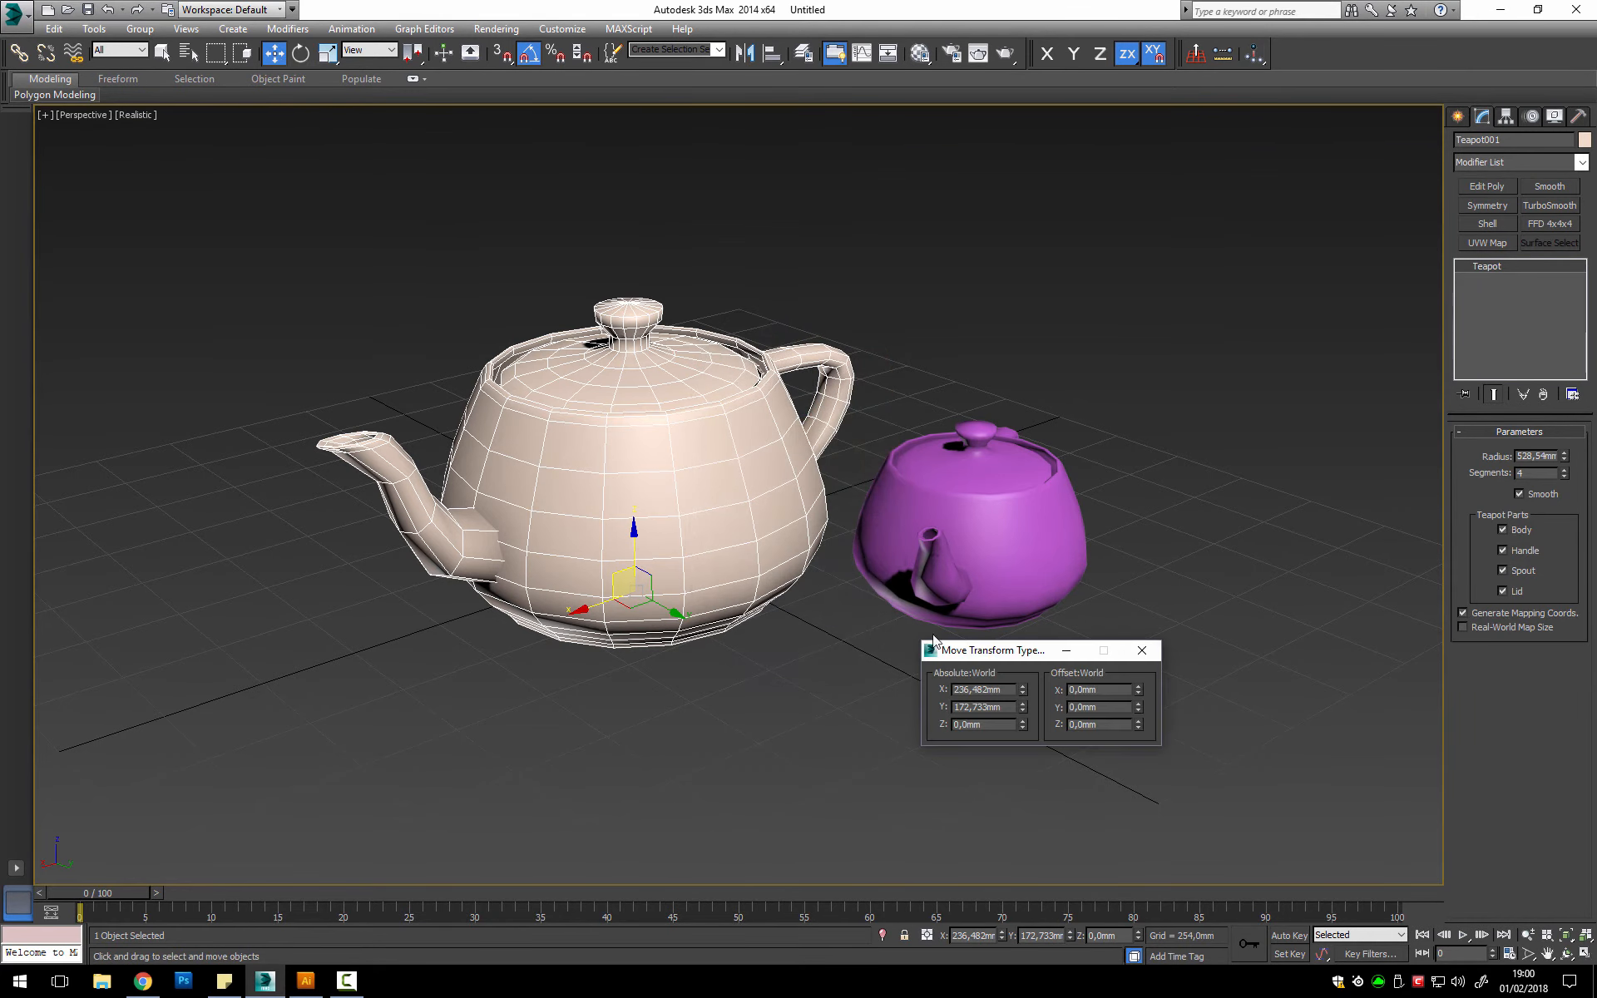
pyautogui.moveTo(985, 652); pyautogui.dragTo(244, 203)
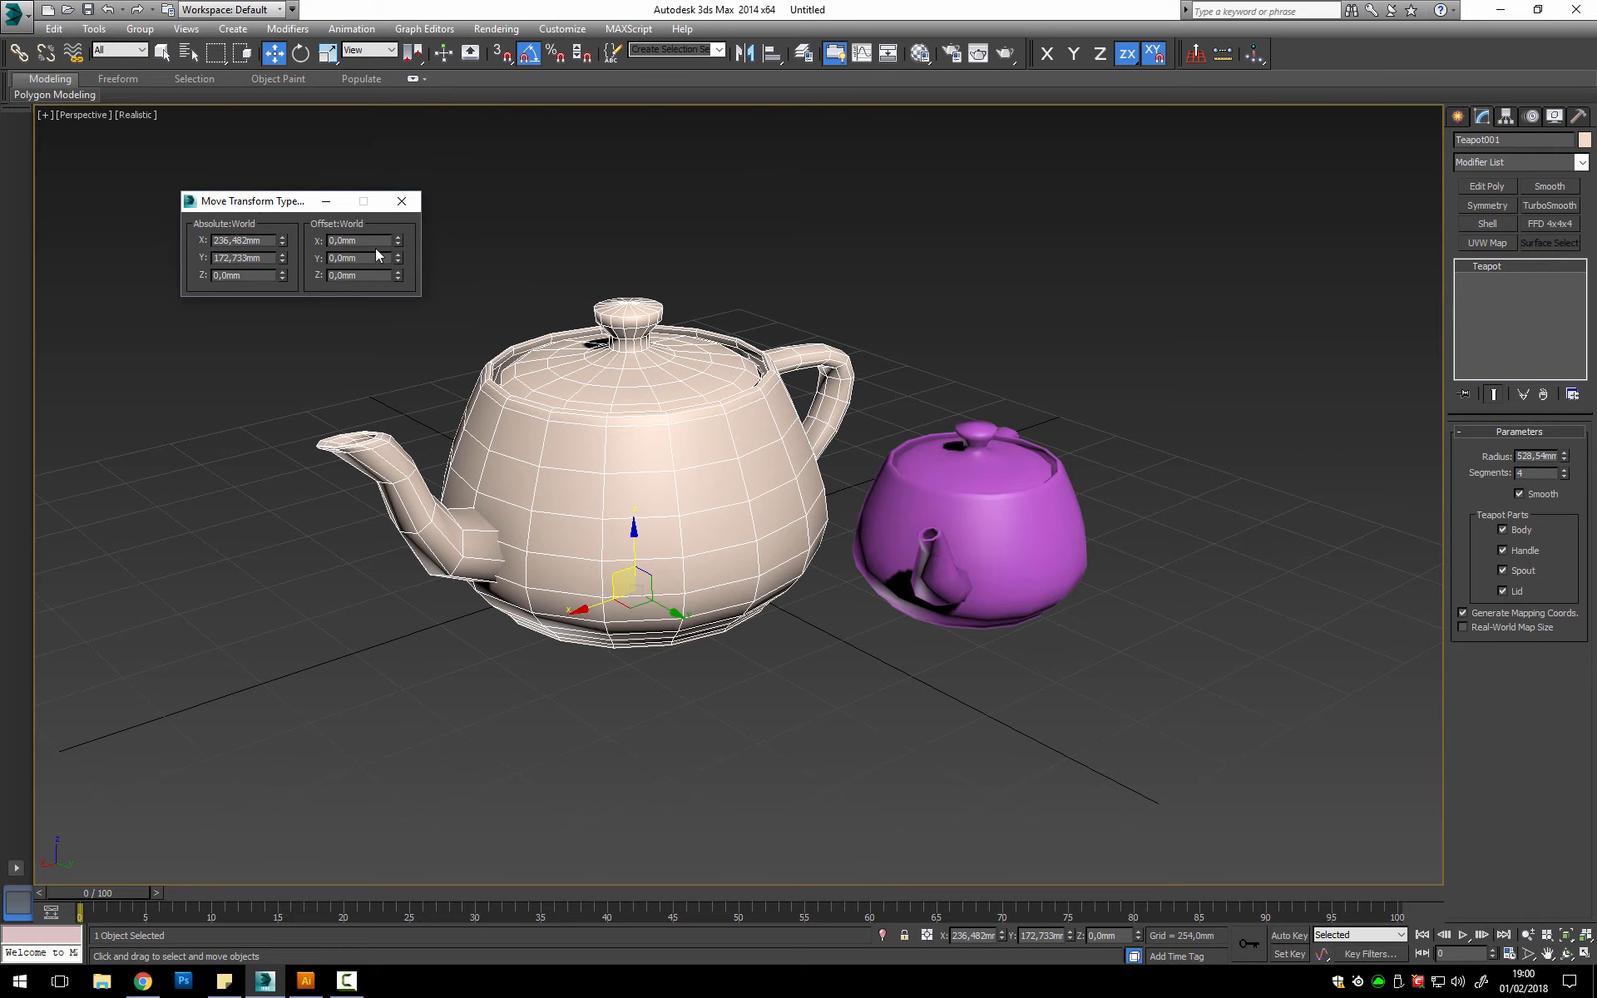
pyautogui.moveTo(377, 240); pyautogui.dragTo(330, 243)
pyautogui.write('50')
pyautogui.press('Return')
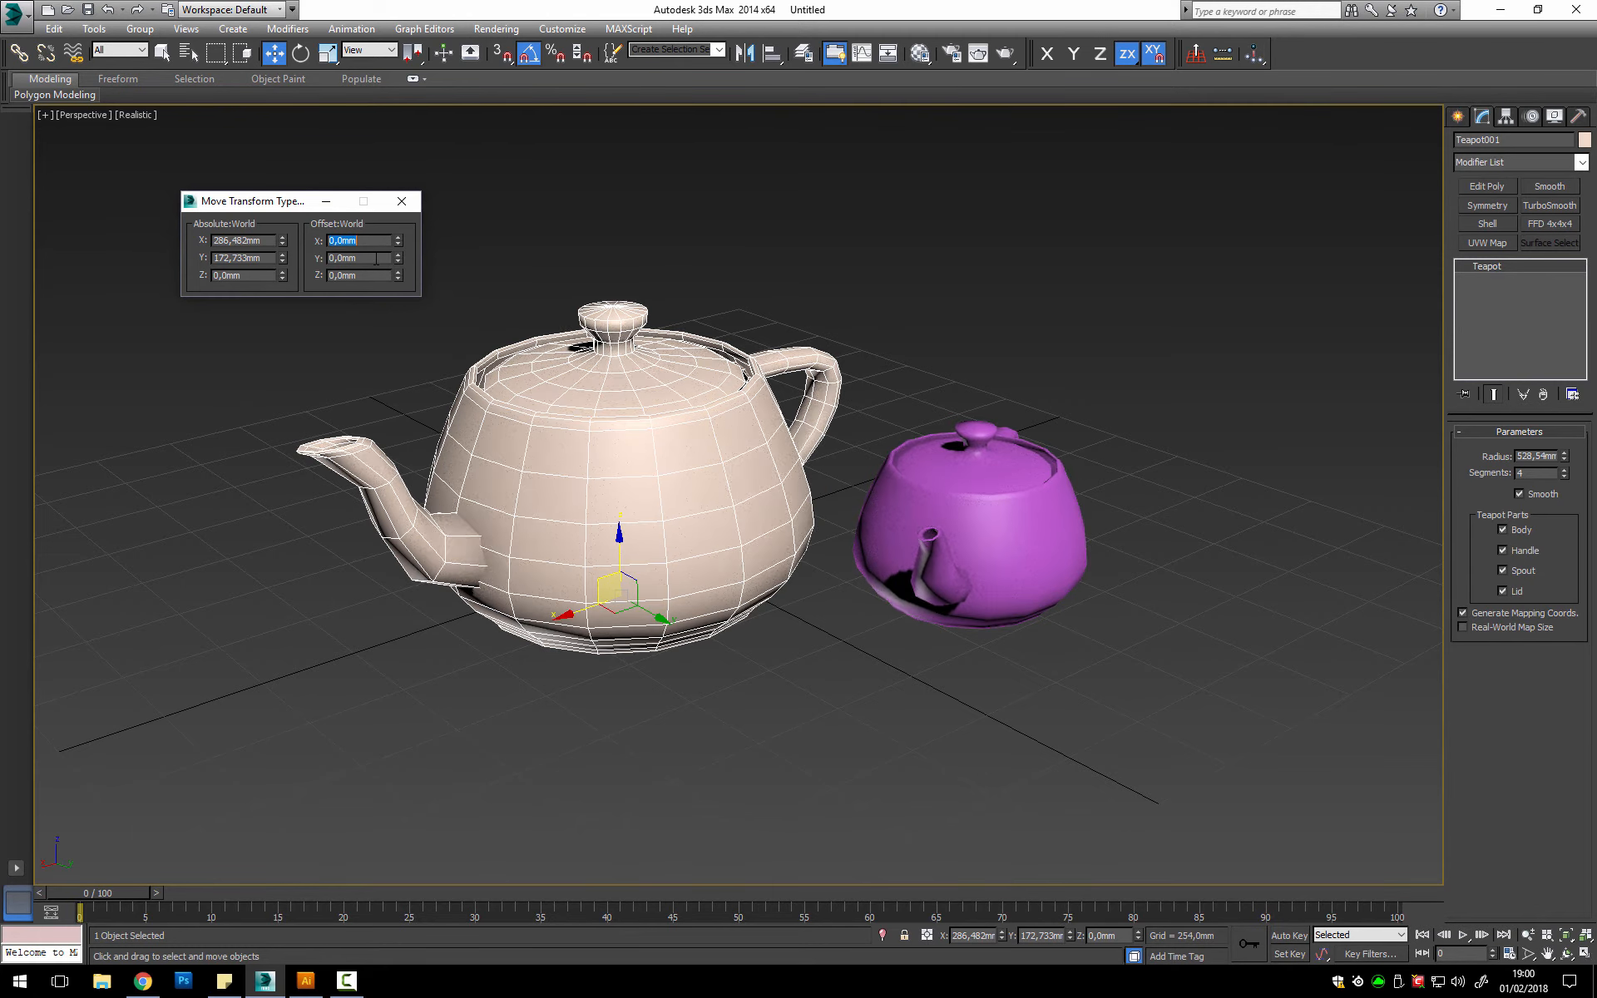
# Step: Offset the beige teapot by another 500 mm along X and 500 mm along Y, and close the move type-in
pyautogui.write('500')
pyautogui.press('Return')
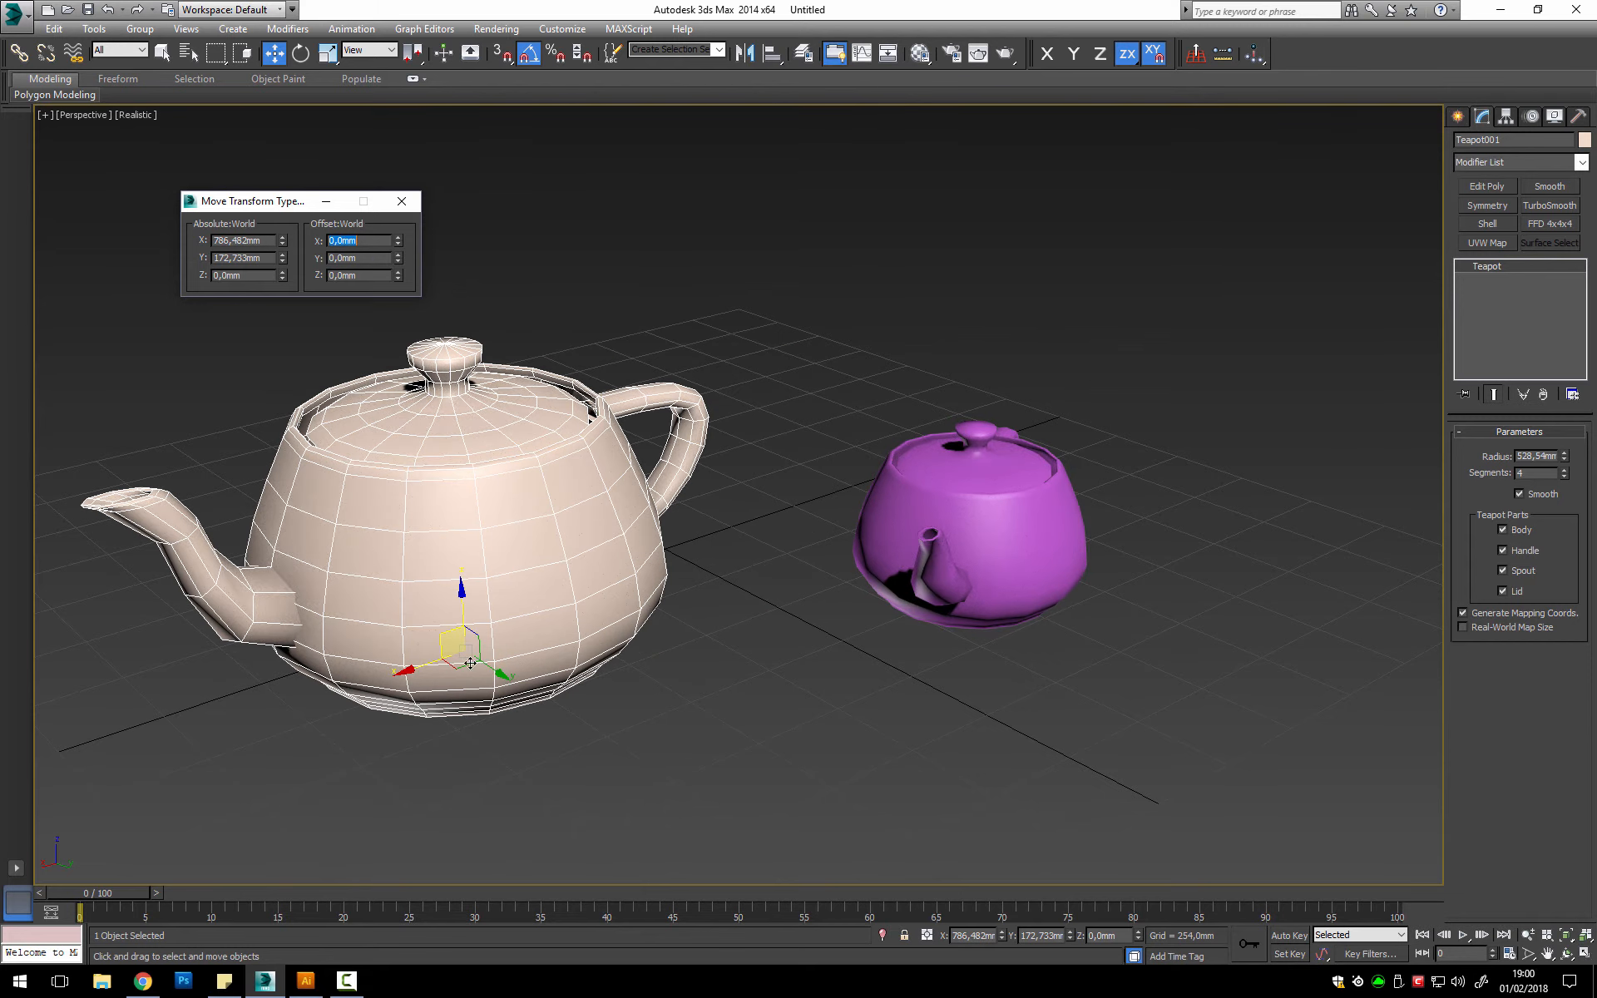
pyautogui.click(511, 681)
pyautogui.click(371, 260)
pyautogui.write('500')
pyautogui.press('Return')
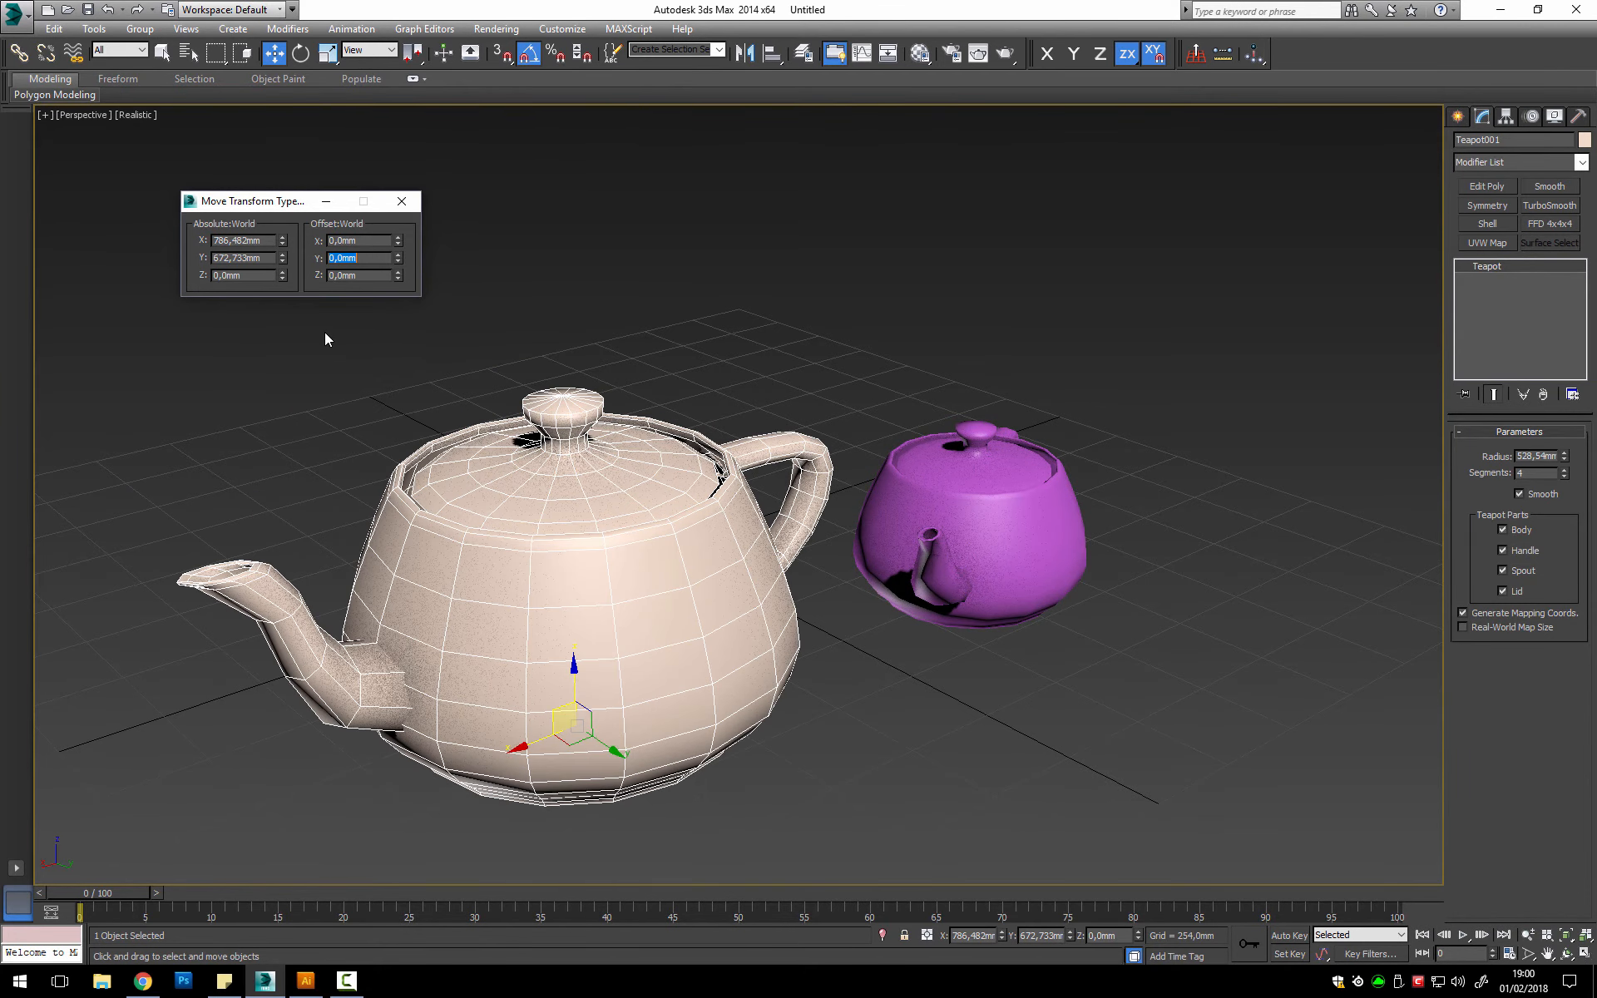
pyautogui.click(402, 200)
# Step: Rotate the beige teapot by a 92-degree Y offset in the Rotate Transform Type-In, close it and undo the rotation
pyautogui.rightClick(302, 55)
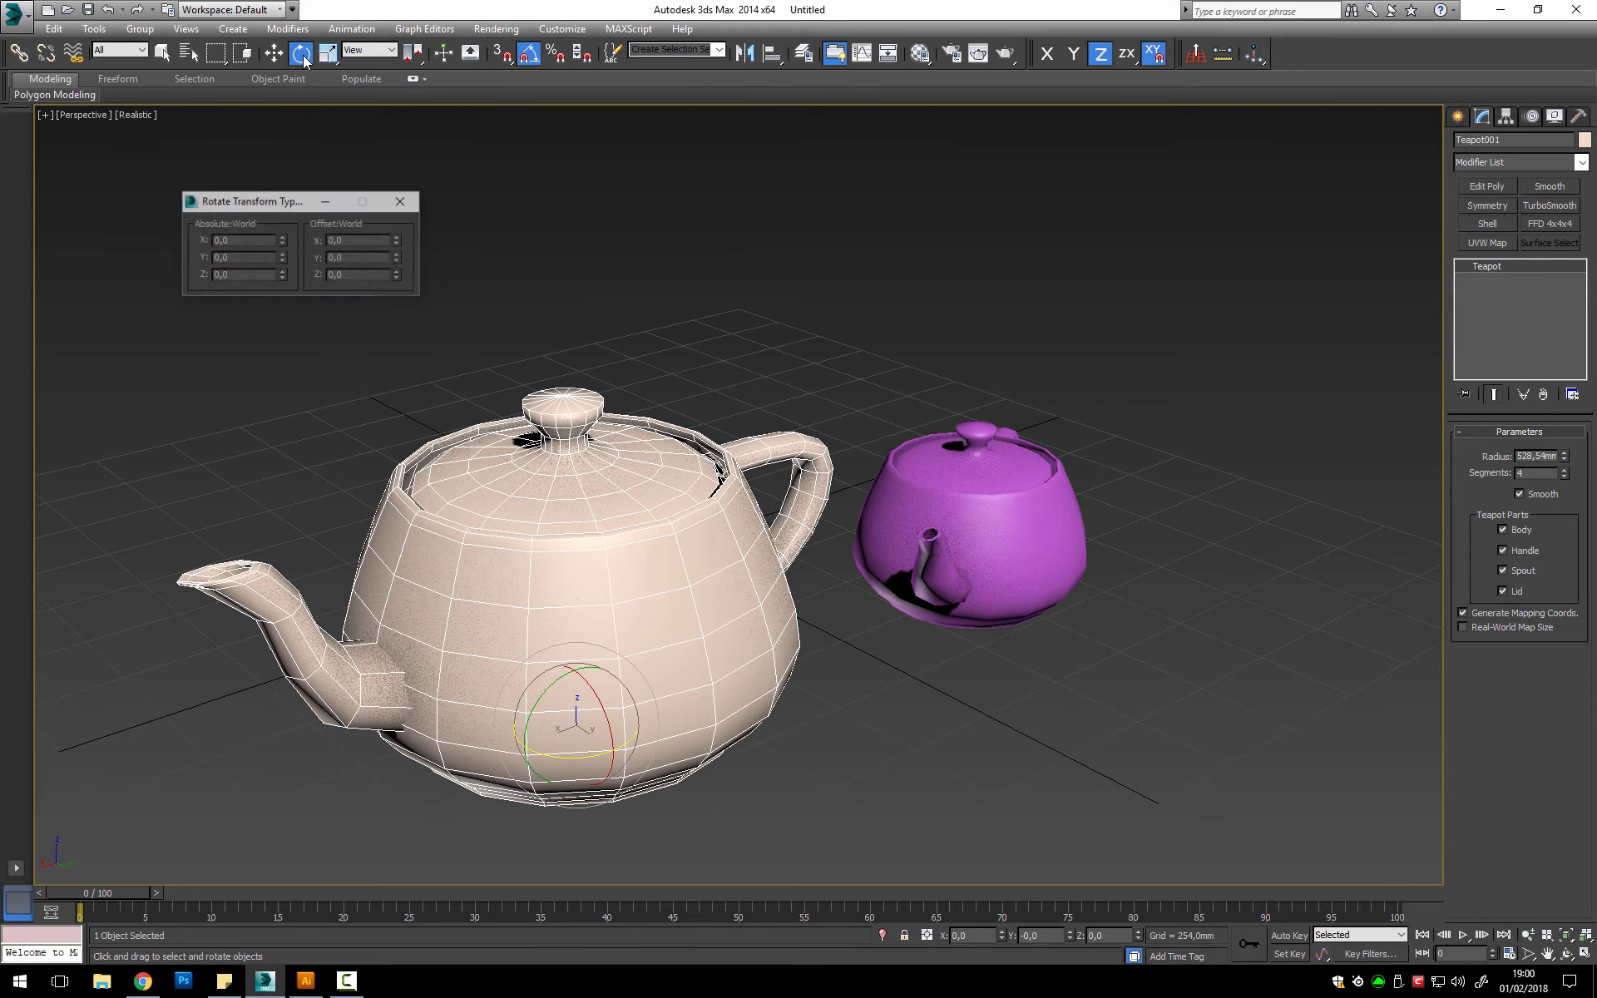
pyautogui.moveTo(285, 201); pyautogui.dragTo(318, 159)
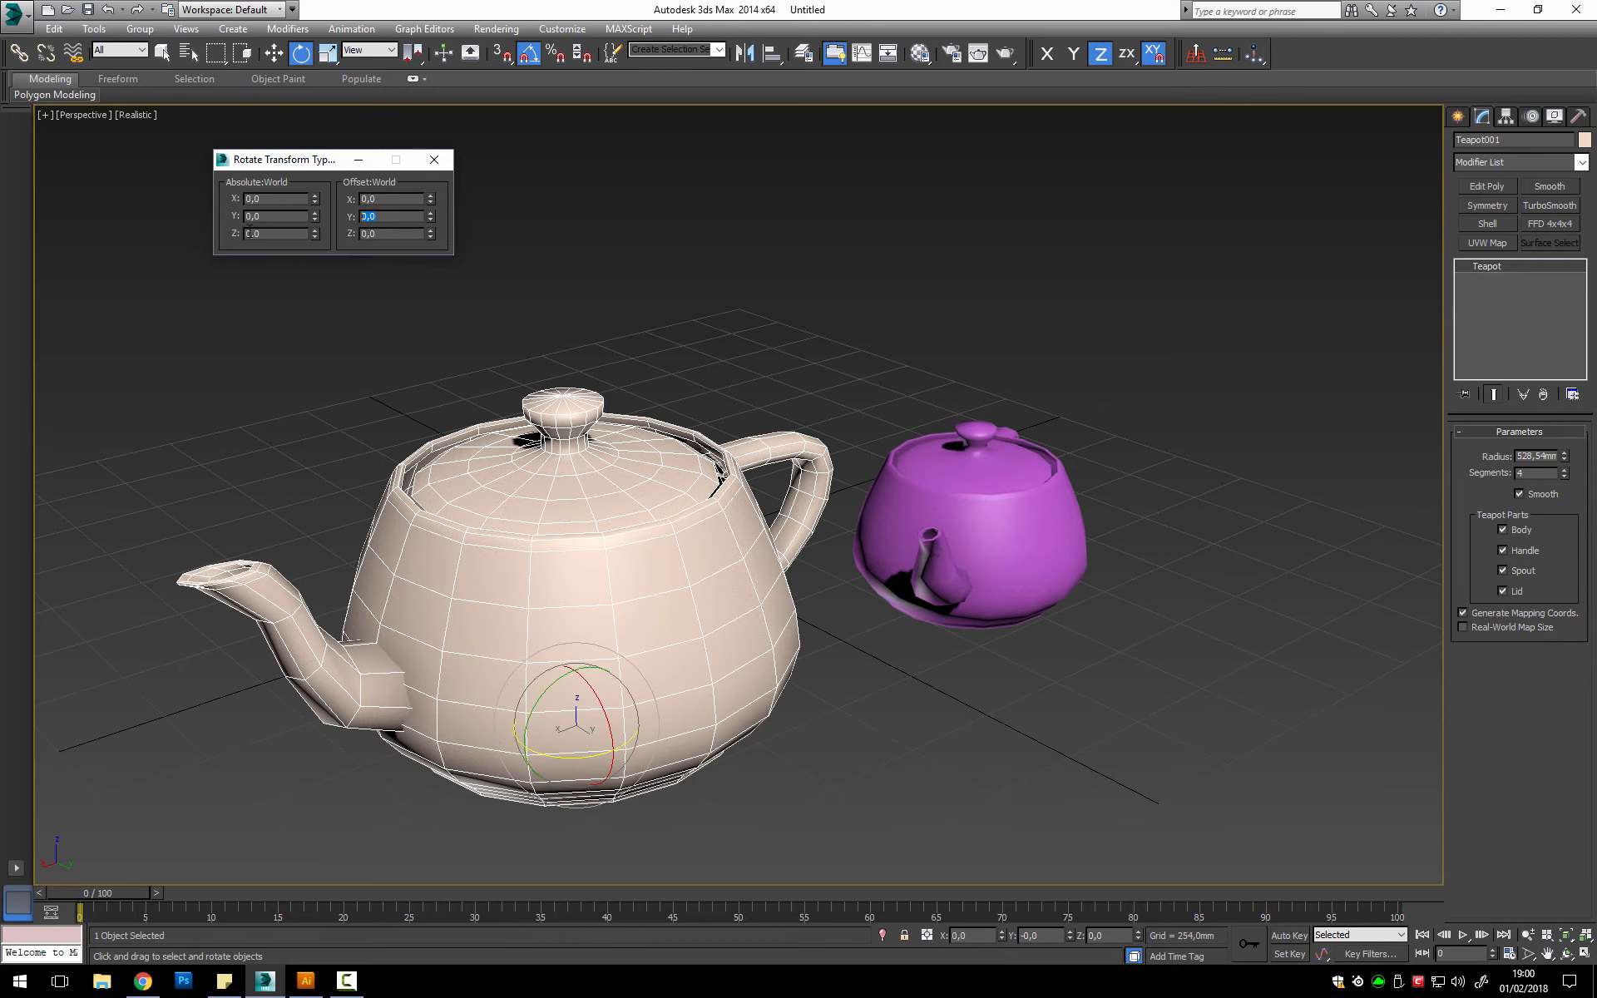
pyautogui.write('90')
pyautogui.press('Return')
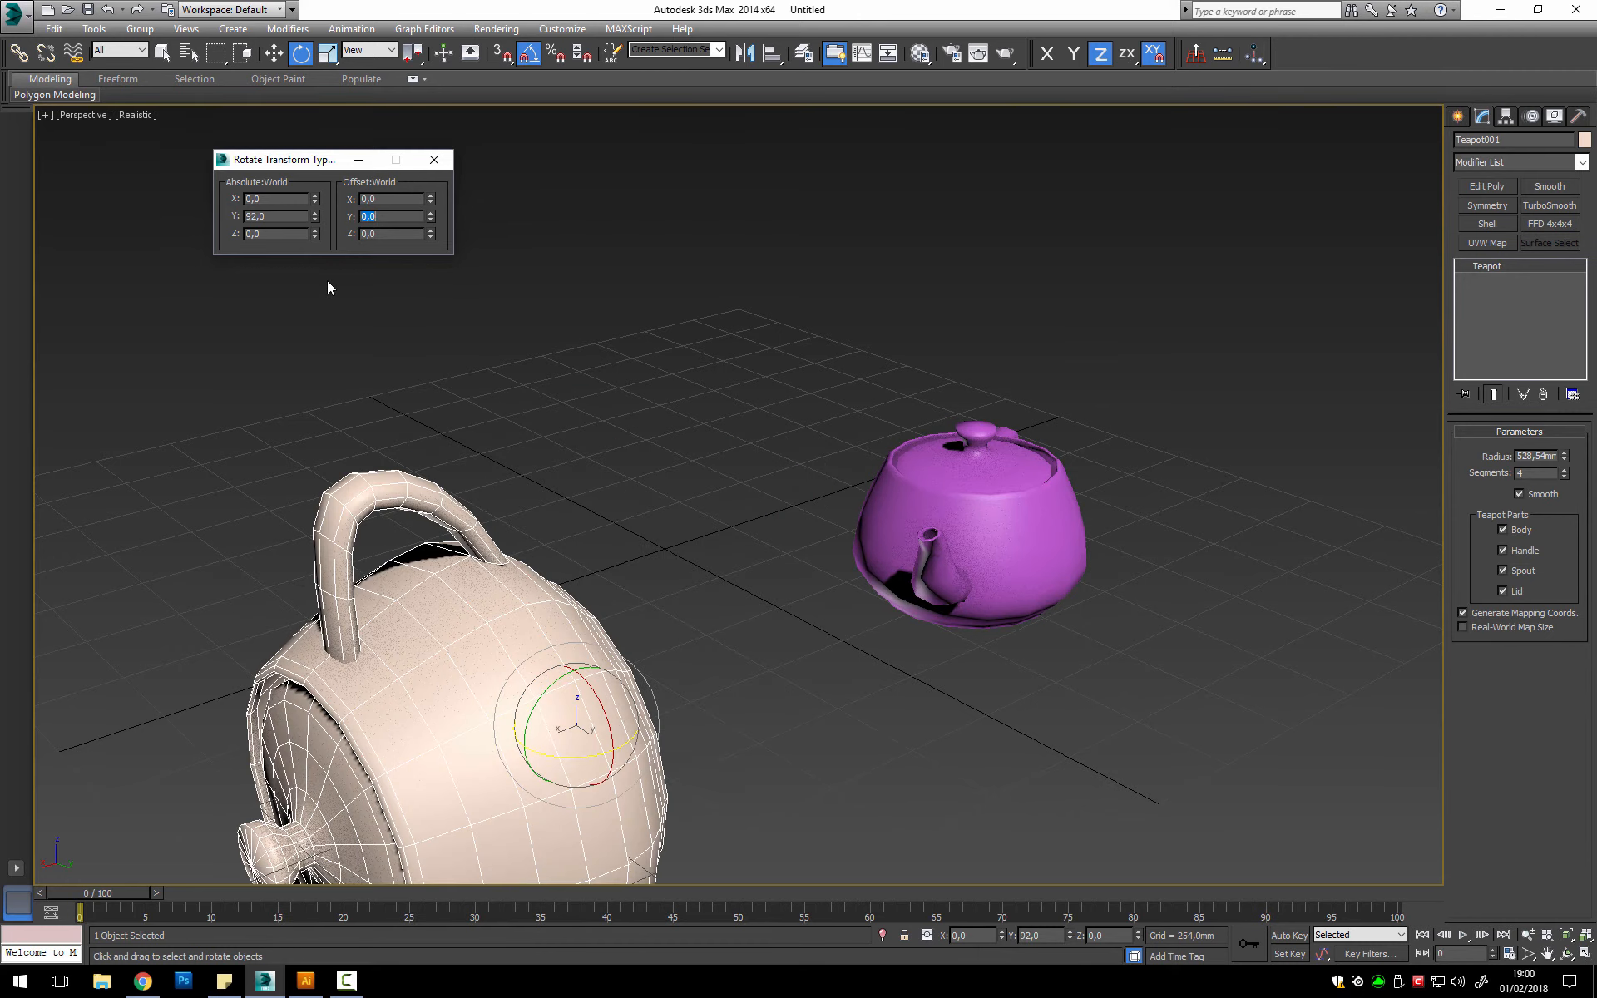
pyautogui.click(327, 281)
pyautogui.click(438, 166)
pyautogui.hotkey('ctrl', 'z')
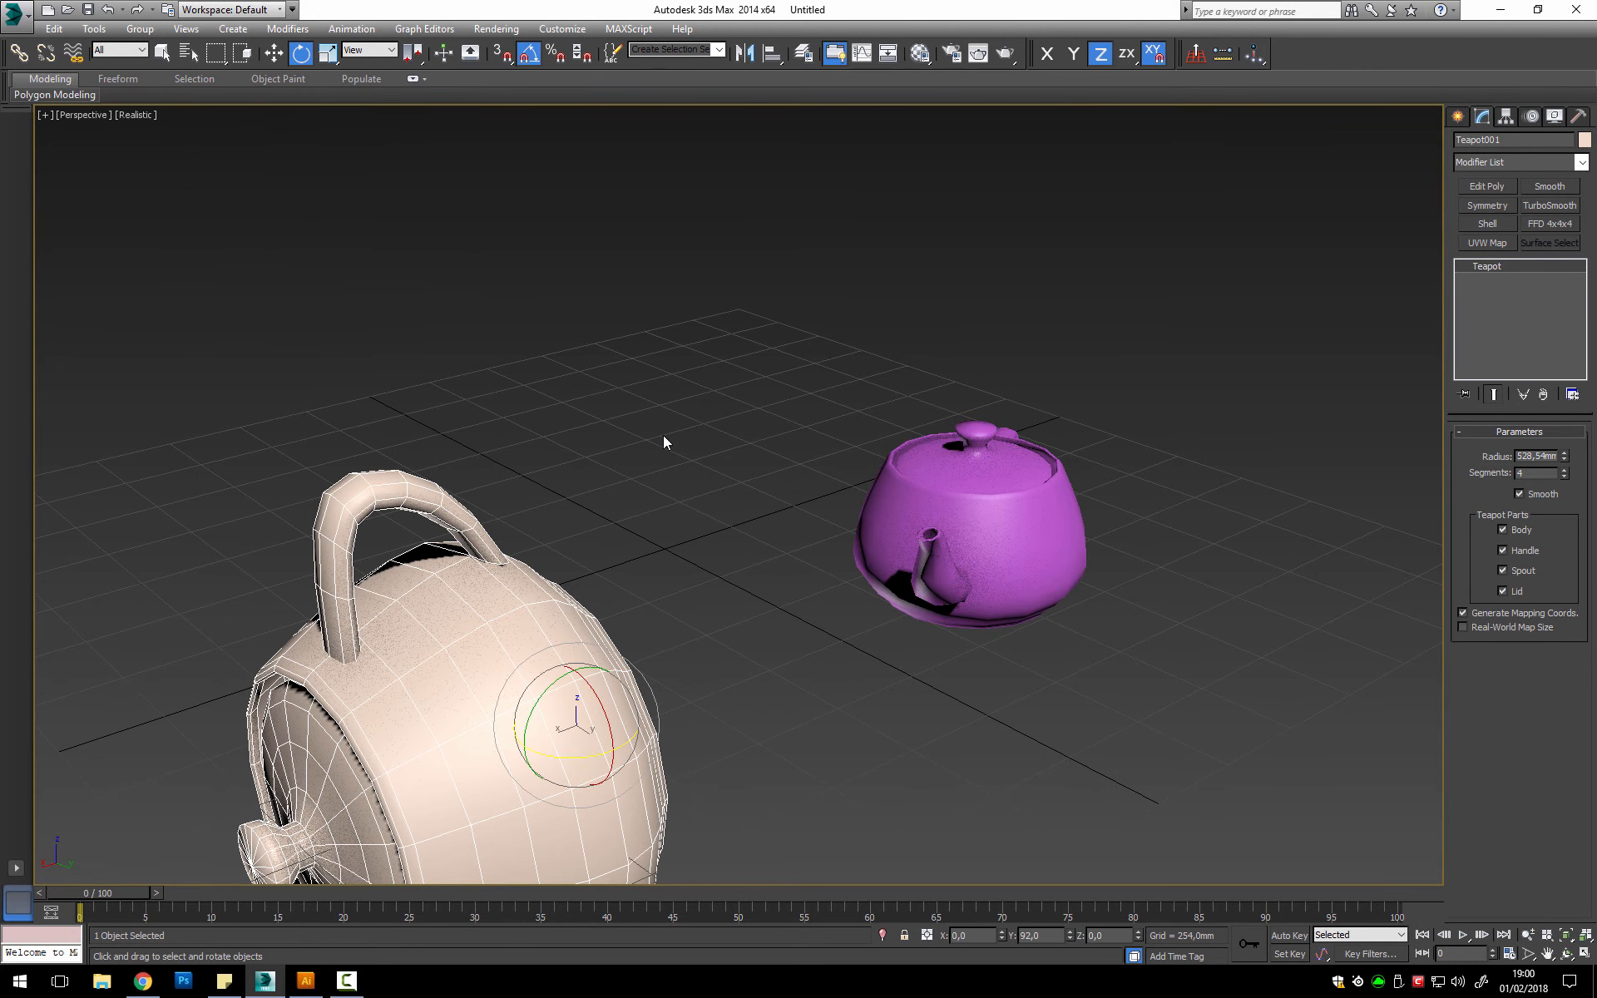
pyautogui.hotkey('ctrl', 'z')
# Step: Scale the beige teapot uniformly by 10% in the Scale Transform Type-In, and scale it back up by 1000%
pyautogui.click(328, 53)
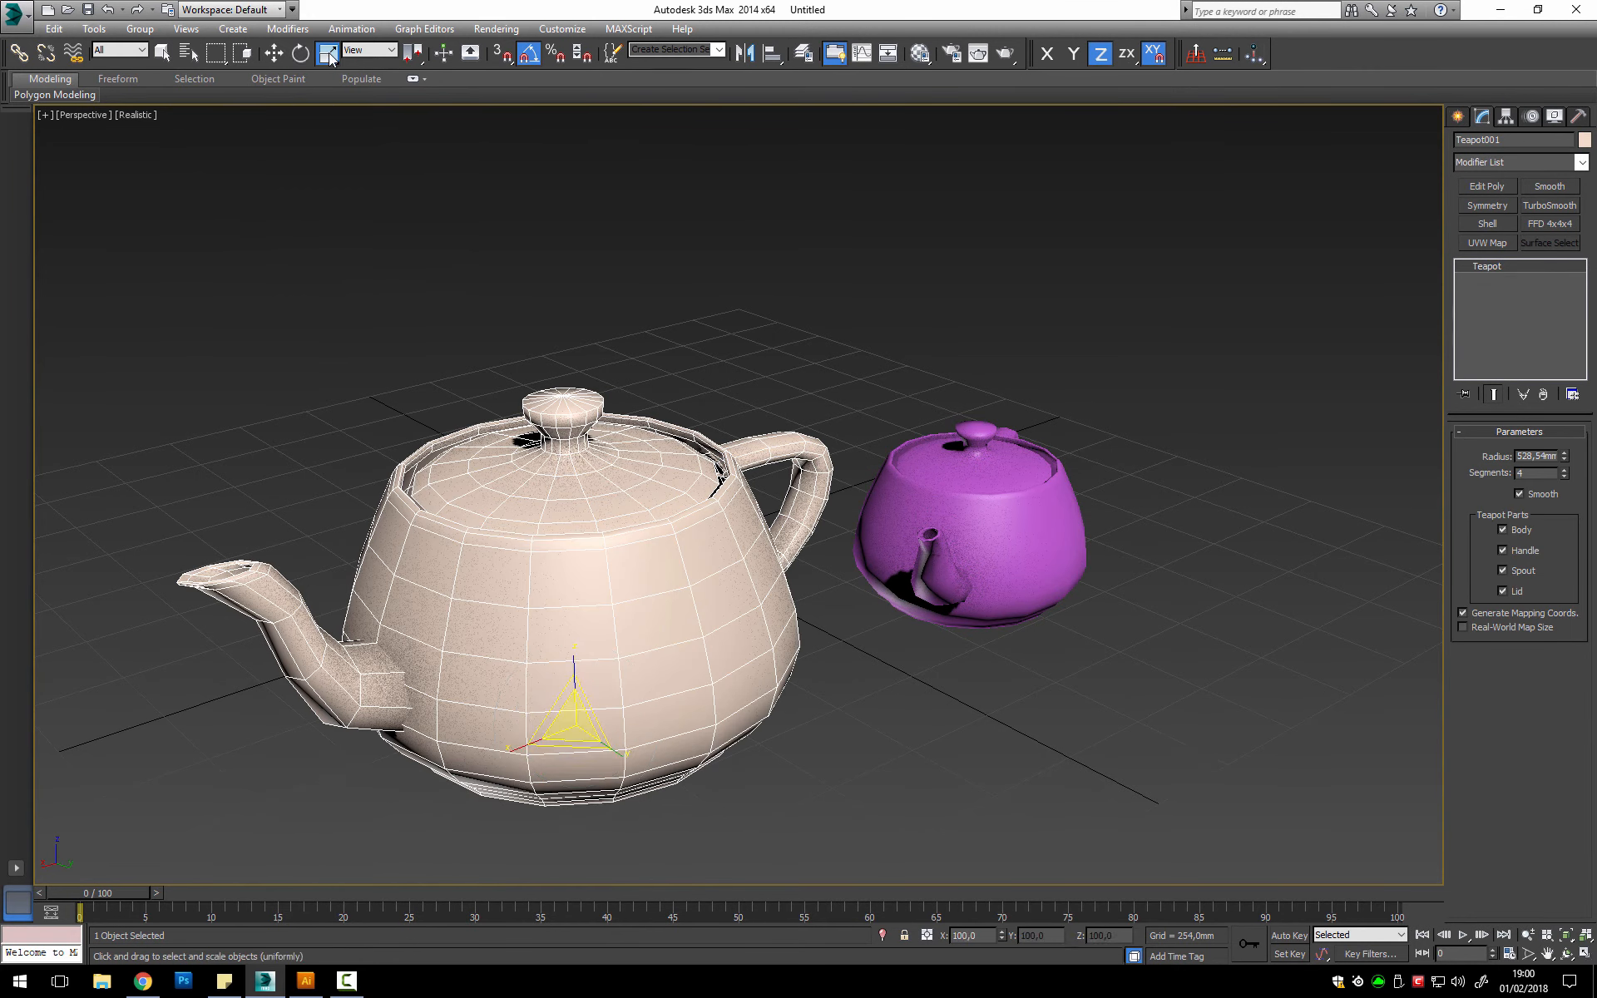
pyautogui.rightClick(330, 55)
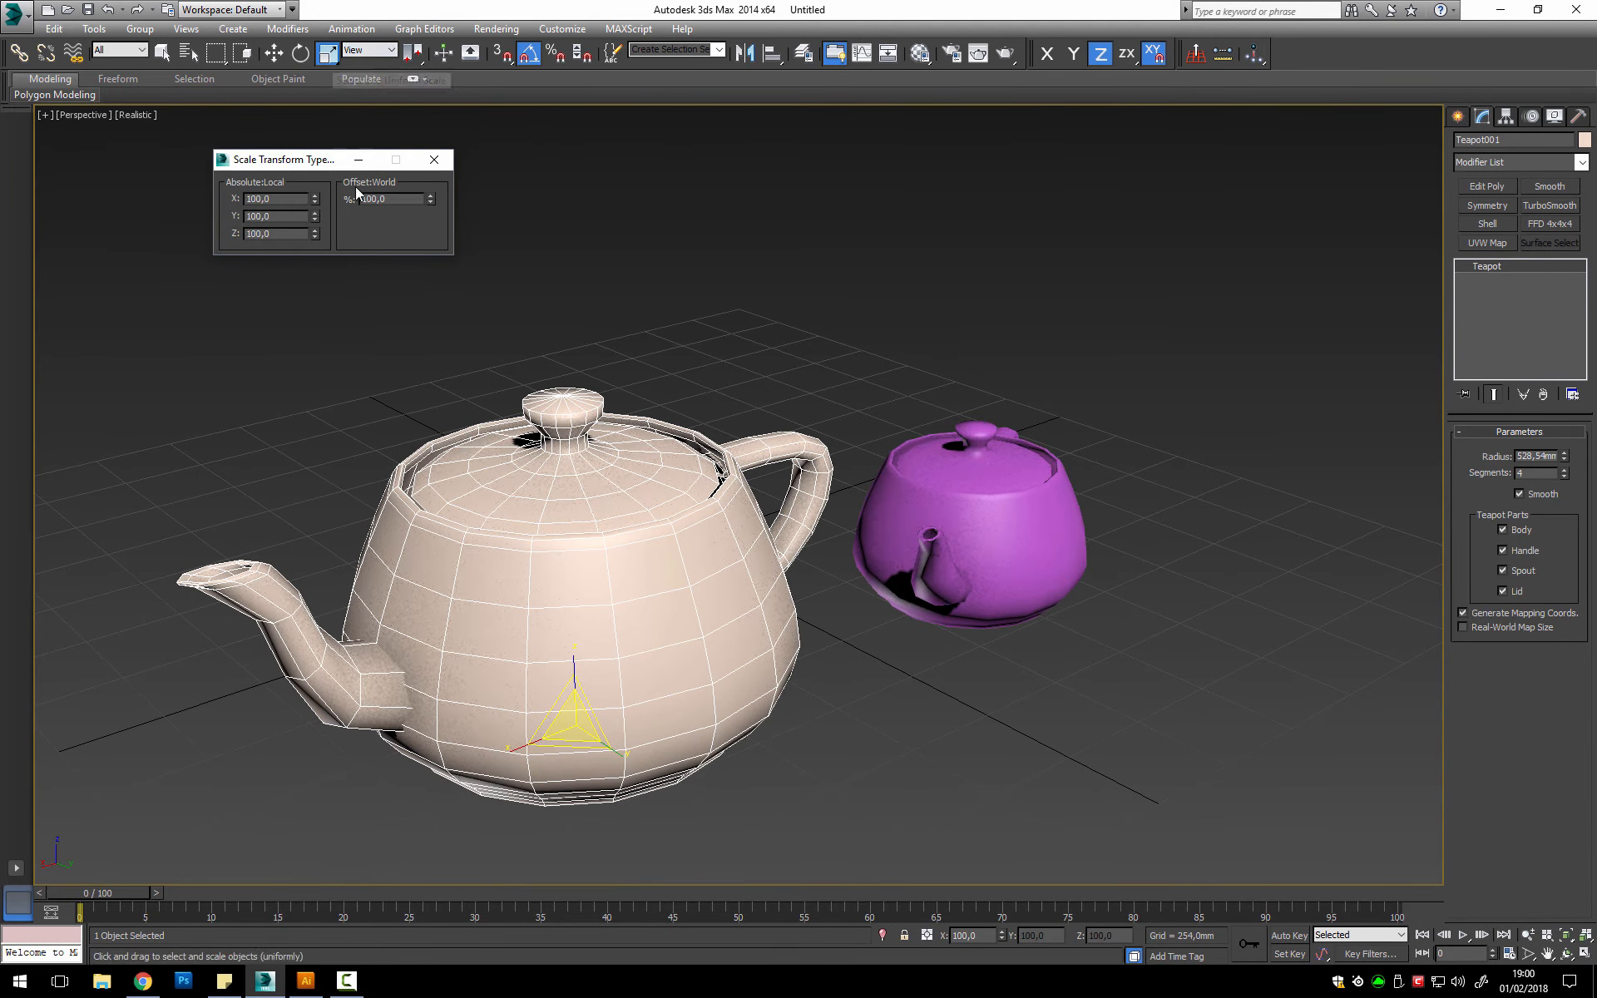
pyautogui.click(410, 200)
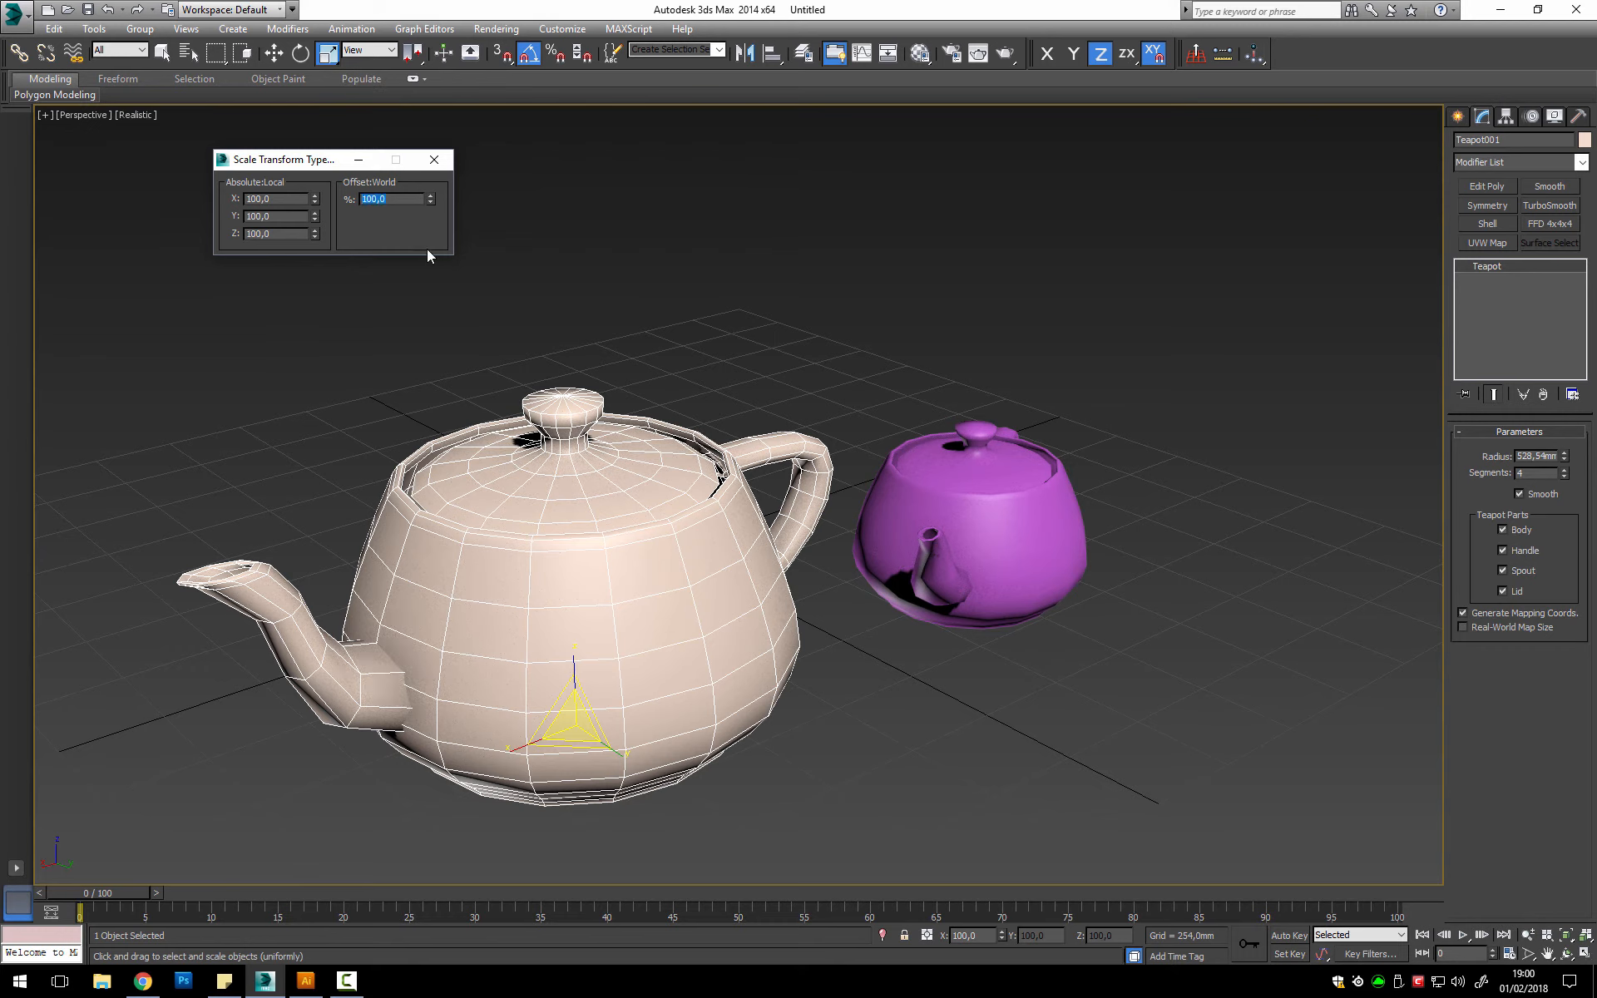
pyautogui.write('10')
pyautogui.press('Return')
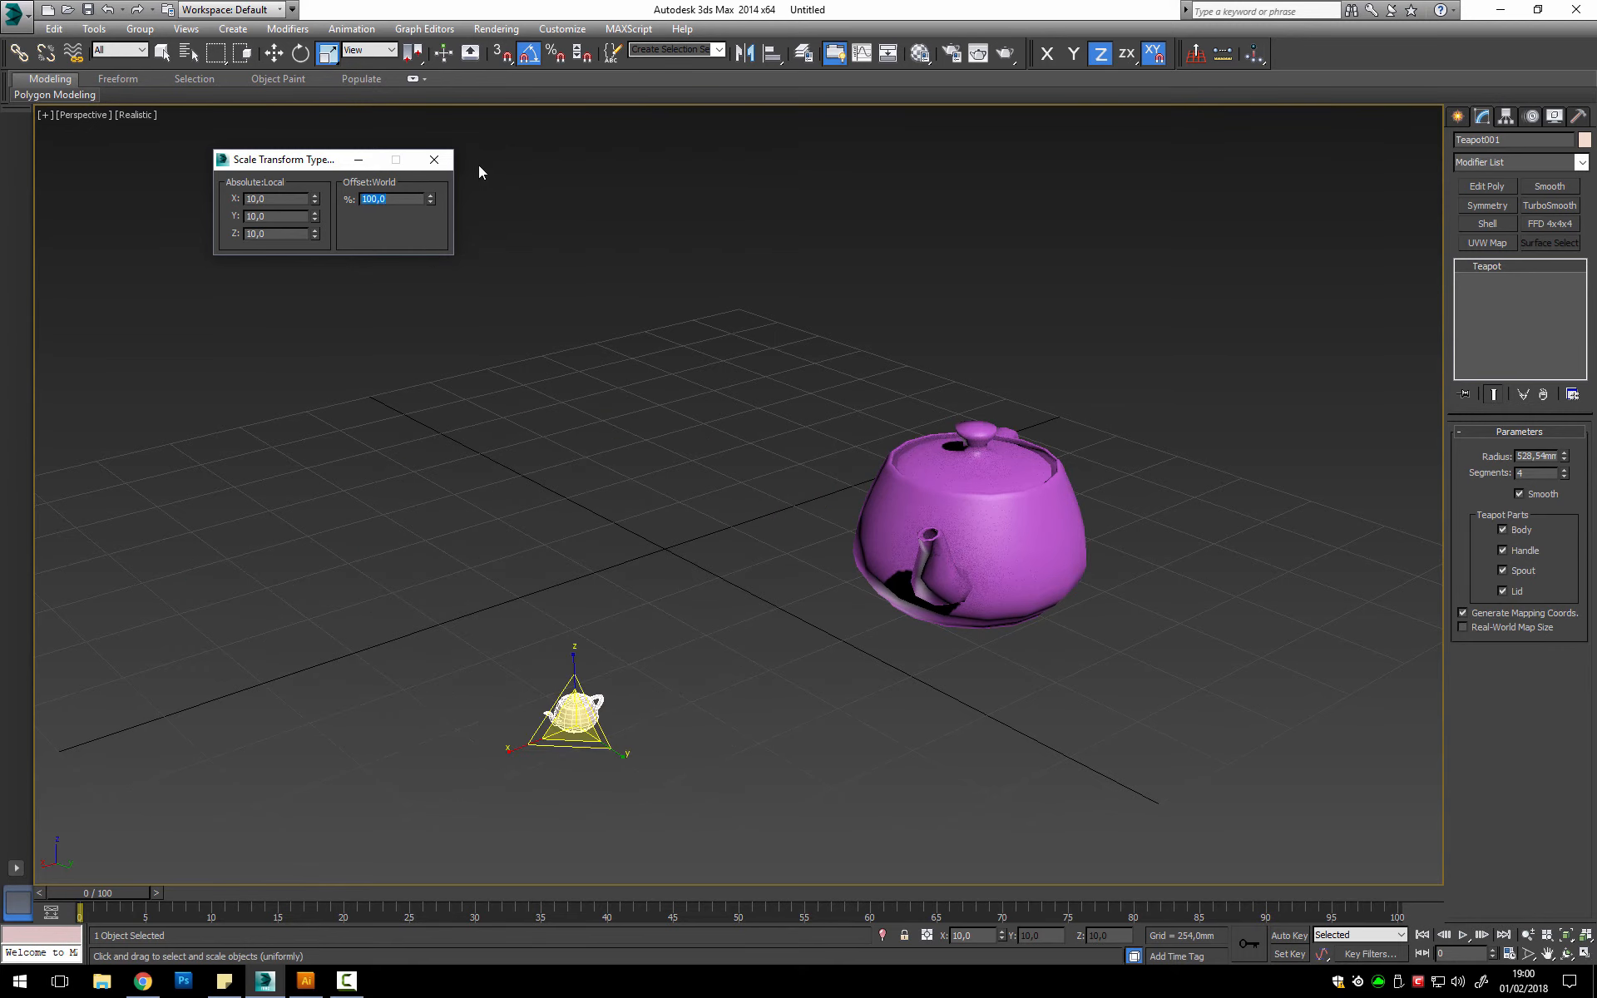
pyautogui.write('1000')
pyautogui.press('Return')
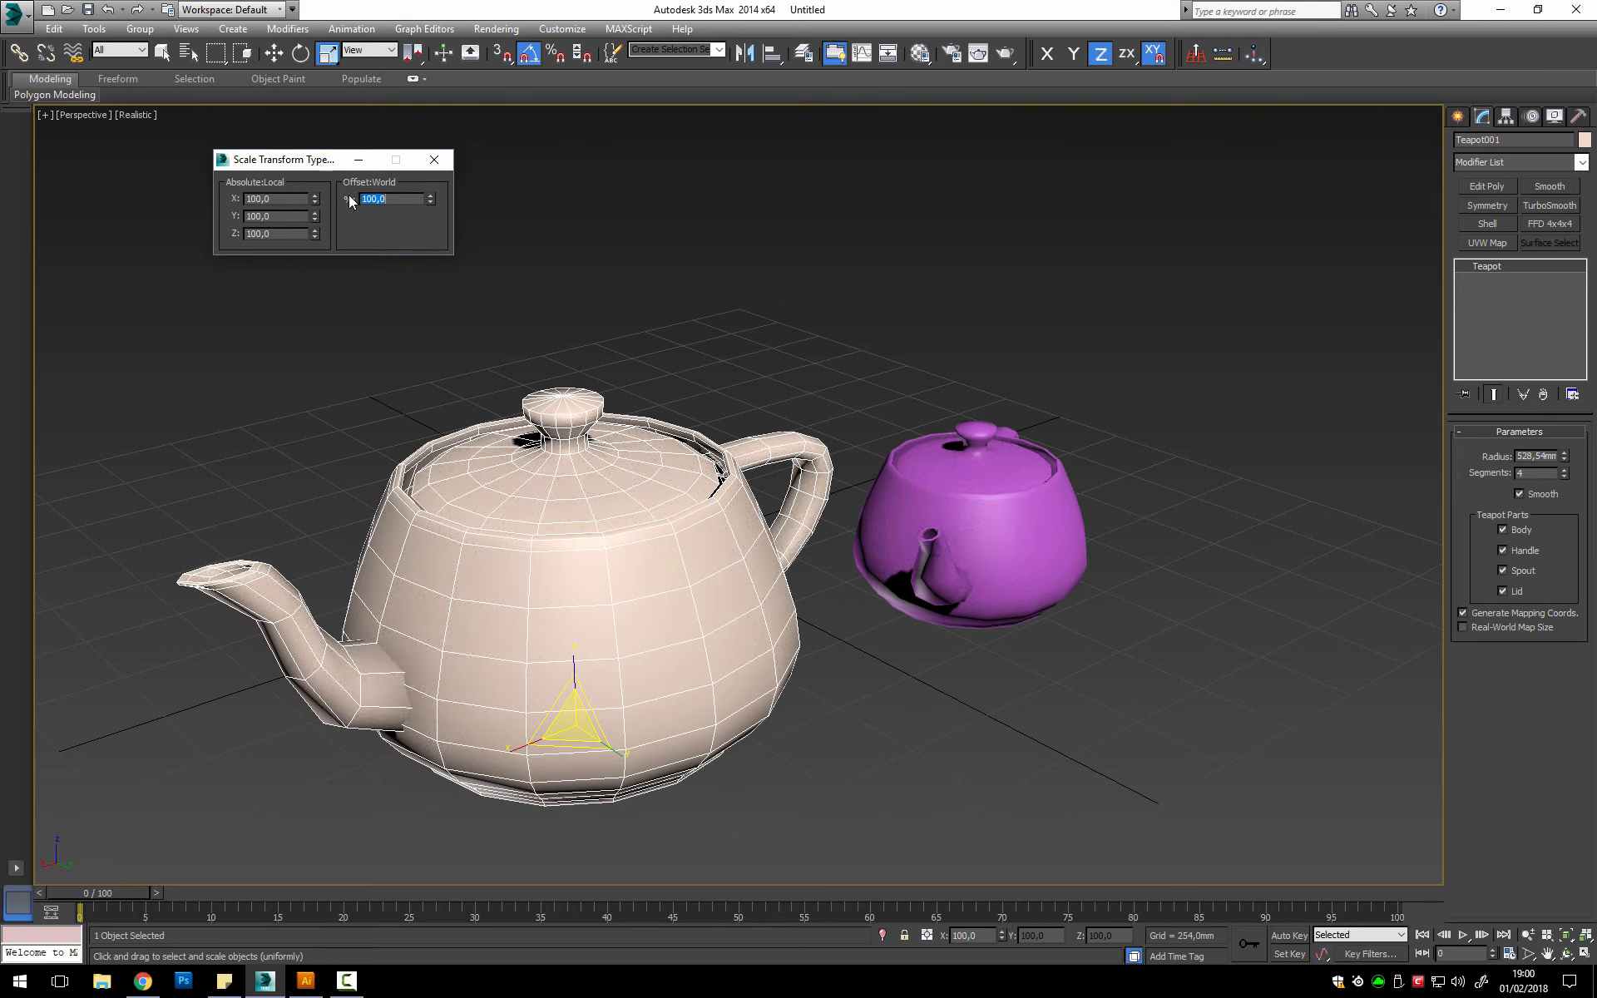
# Step: Close the scale type-in, clear the selection and reselect the beige teapot
pyautogui.press('F12')
pyautogui.click(356, 478)
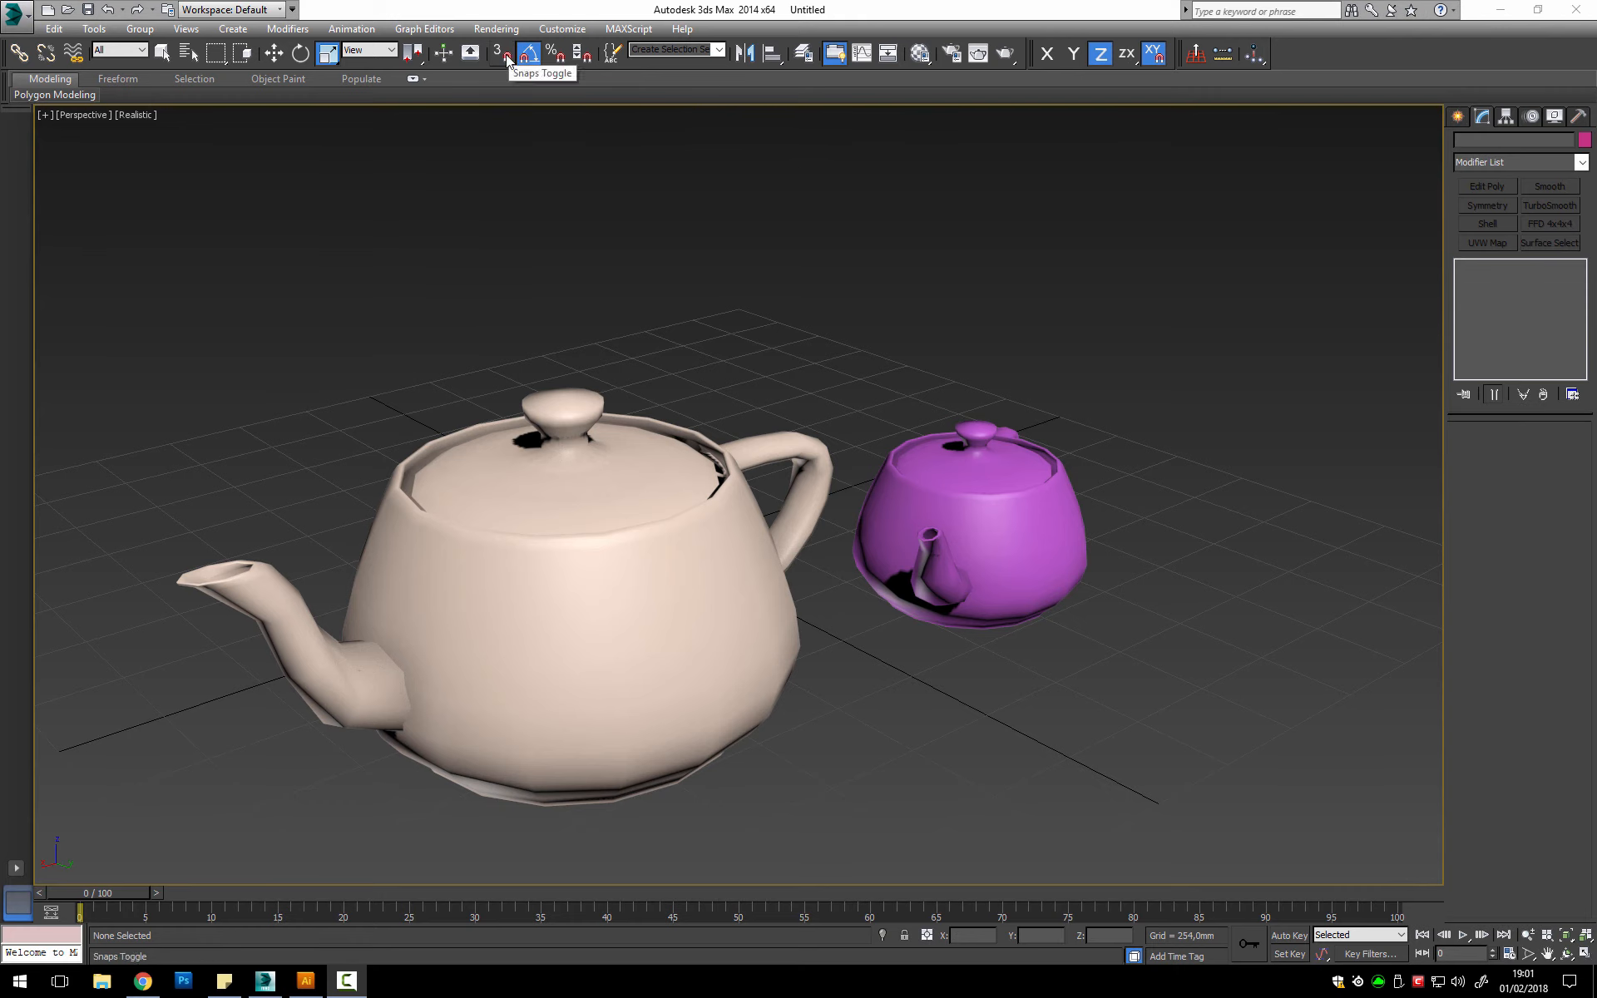
pyautogui.click(570, 607)
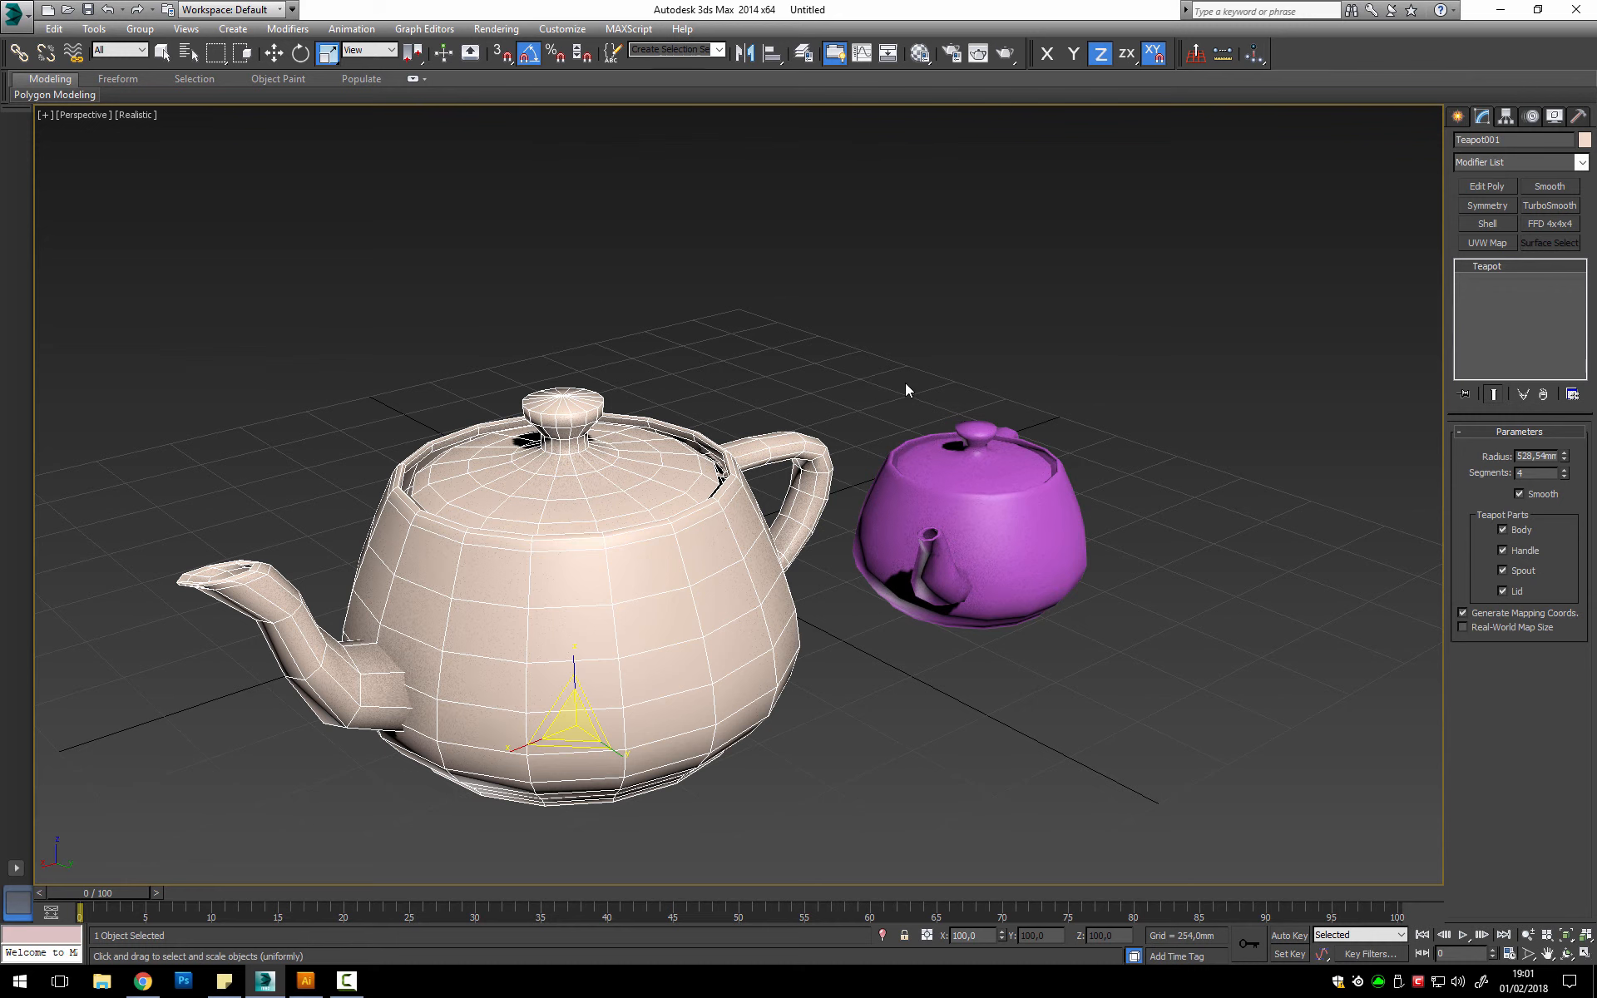
# Step: Switch 3D Snaps on and off, and turn Angle Snap off
pyautogui.click(502, 55)
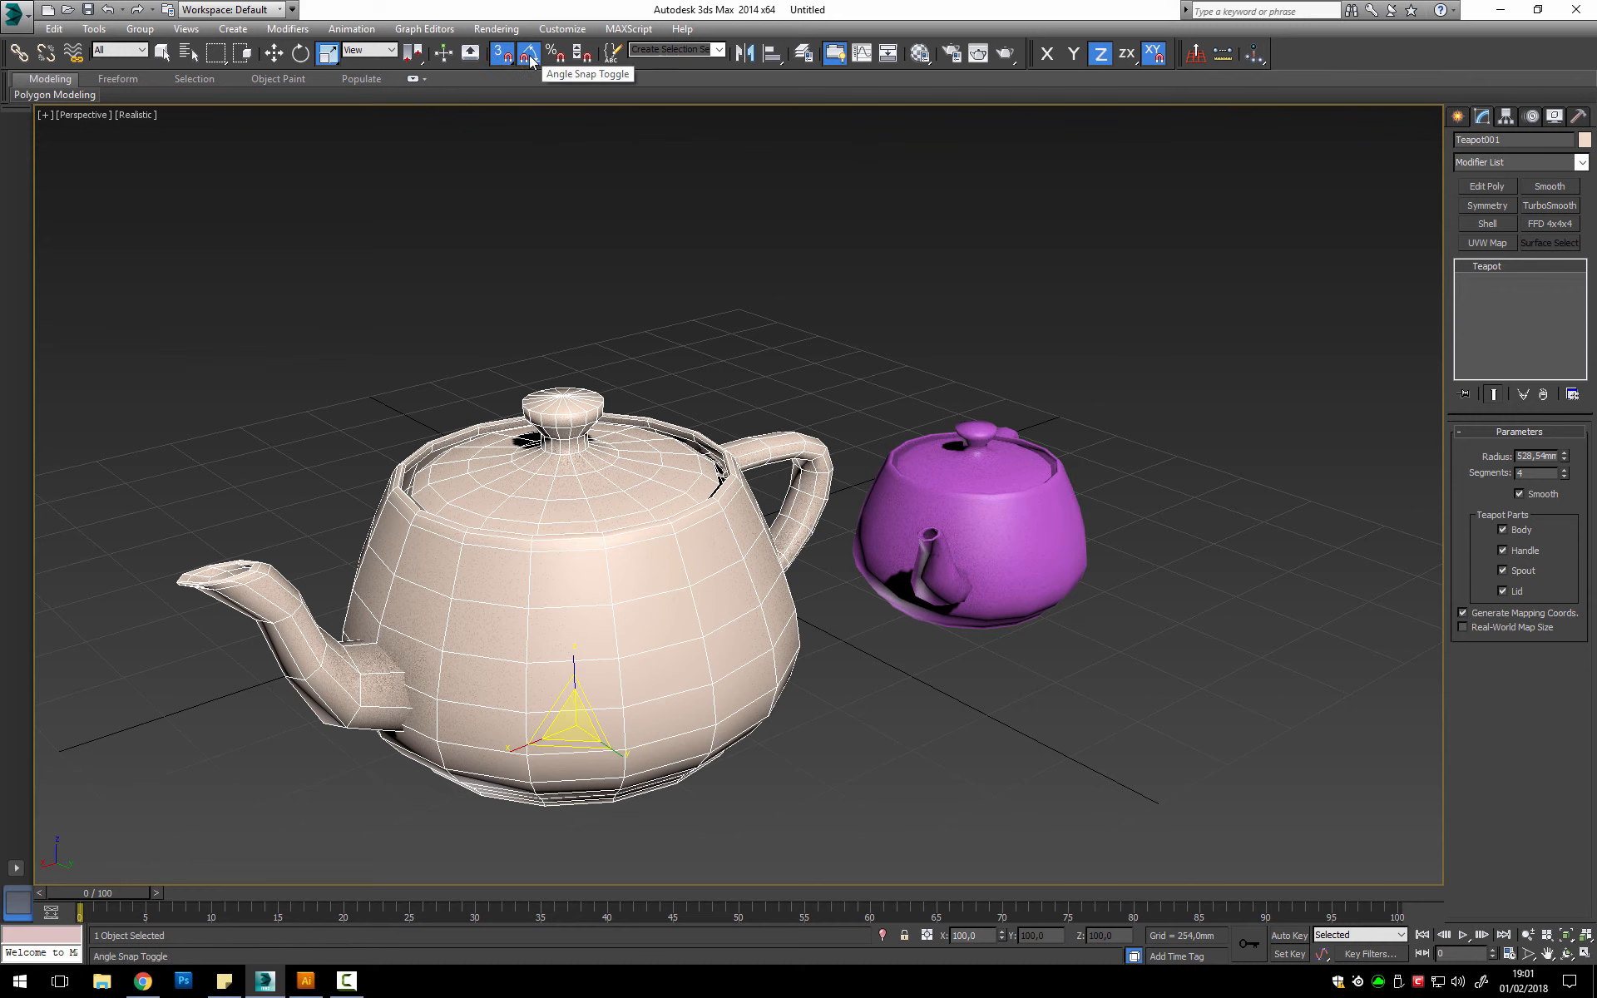
pyautogui.click(533, 57)
pyautogui.click(509, 60)
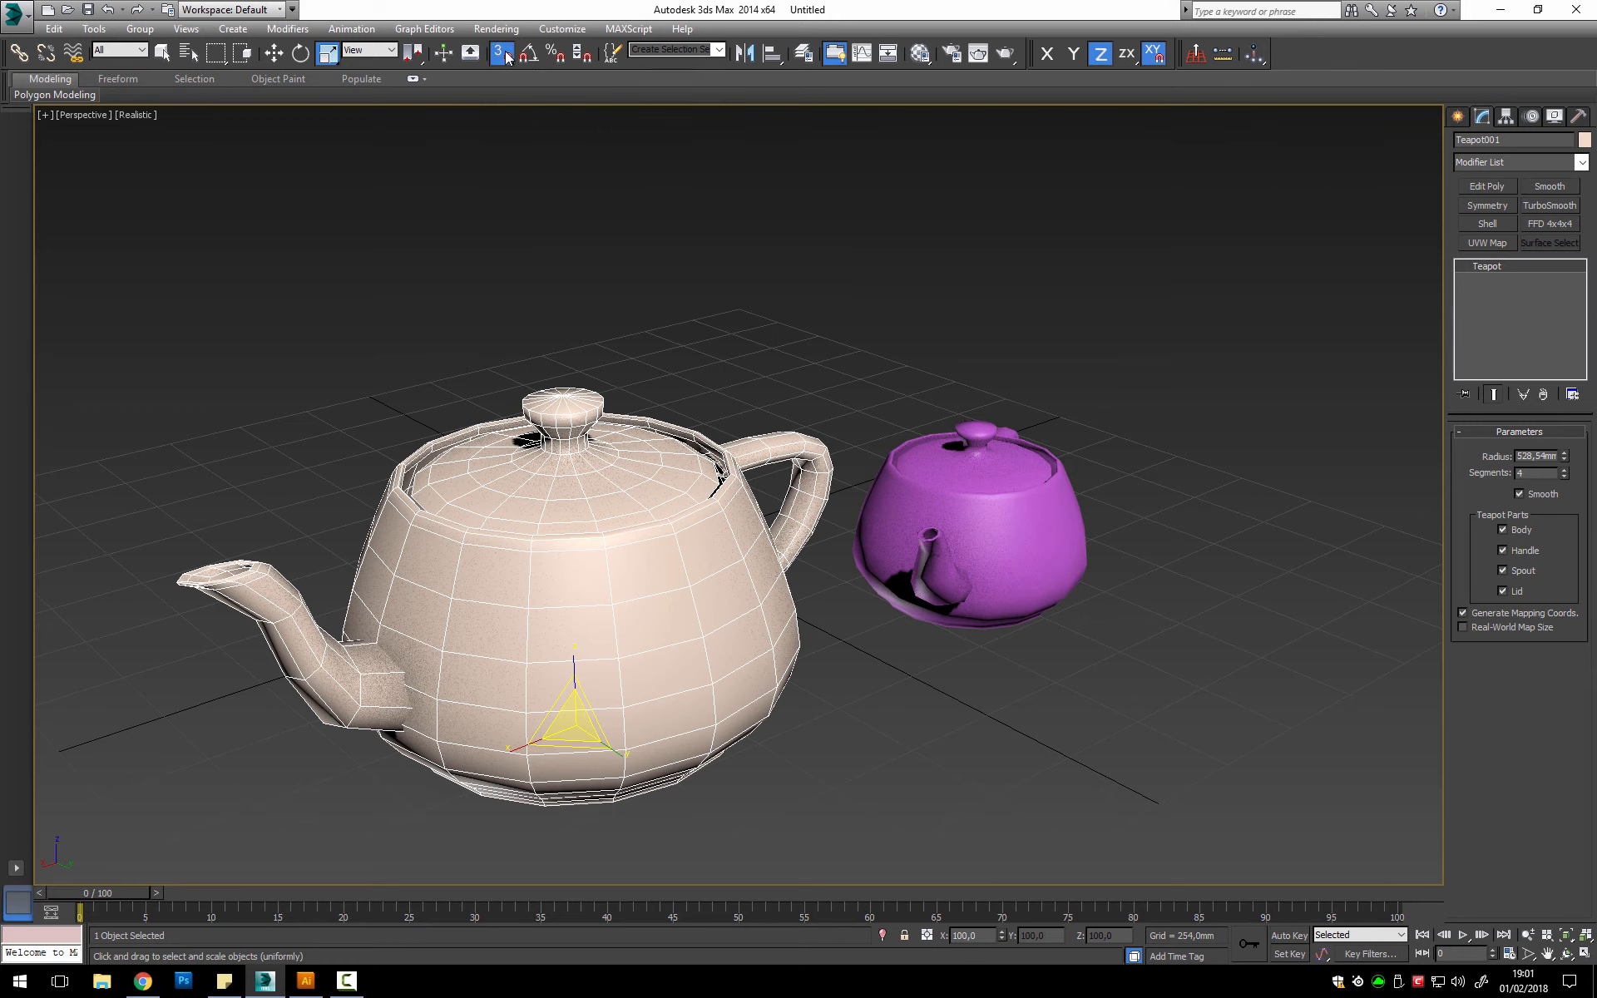
pyautogui.click(528, 56)
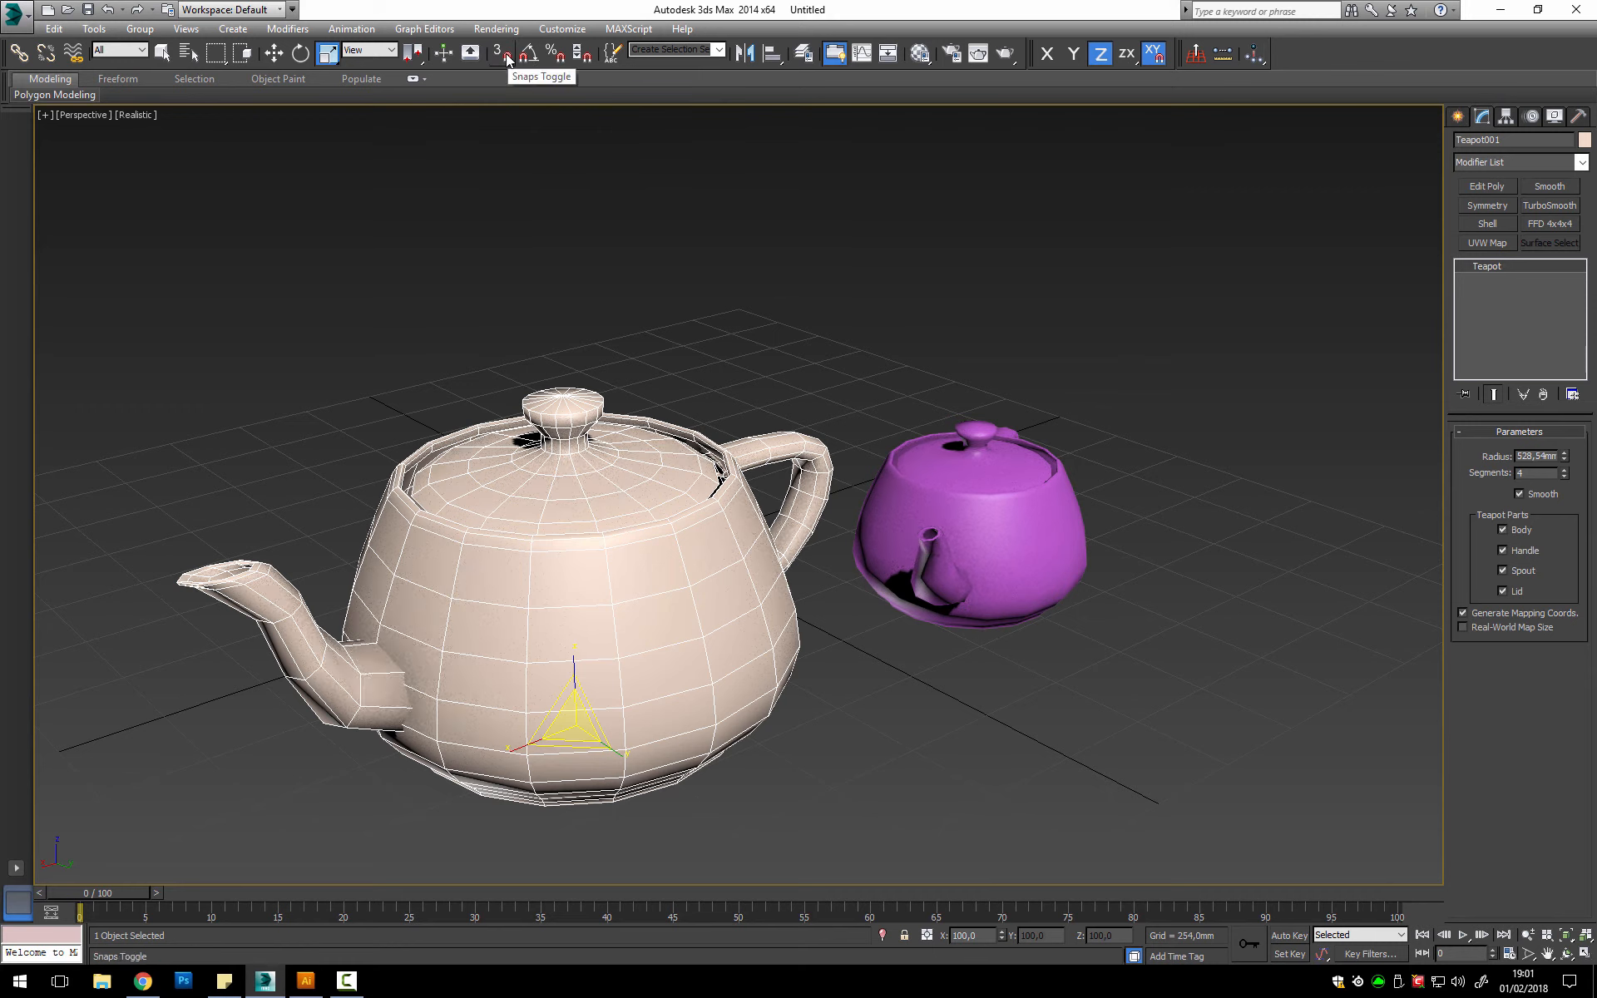
pyautogui.click(532, 55)
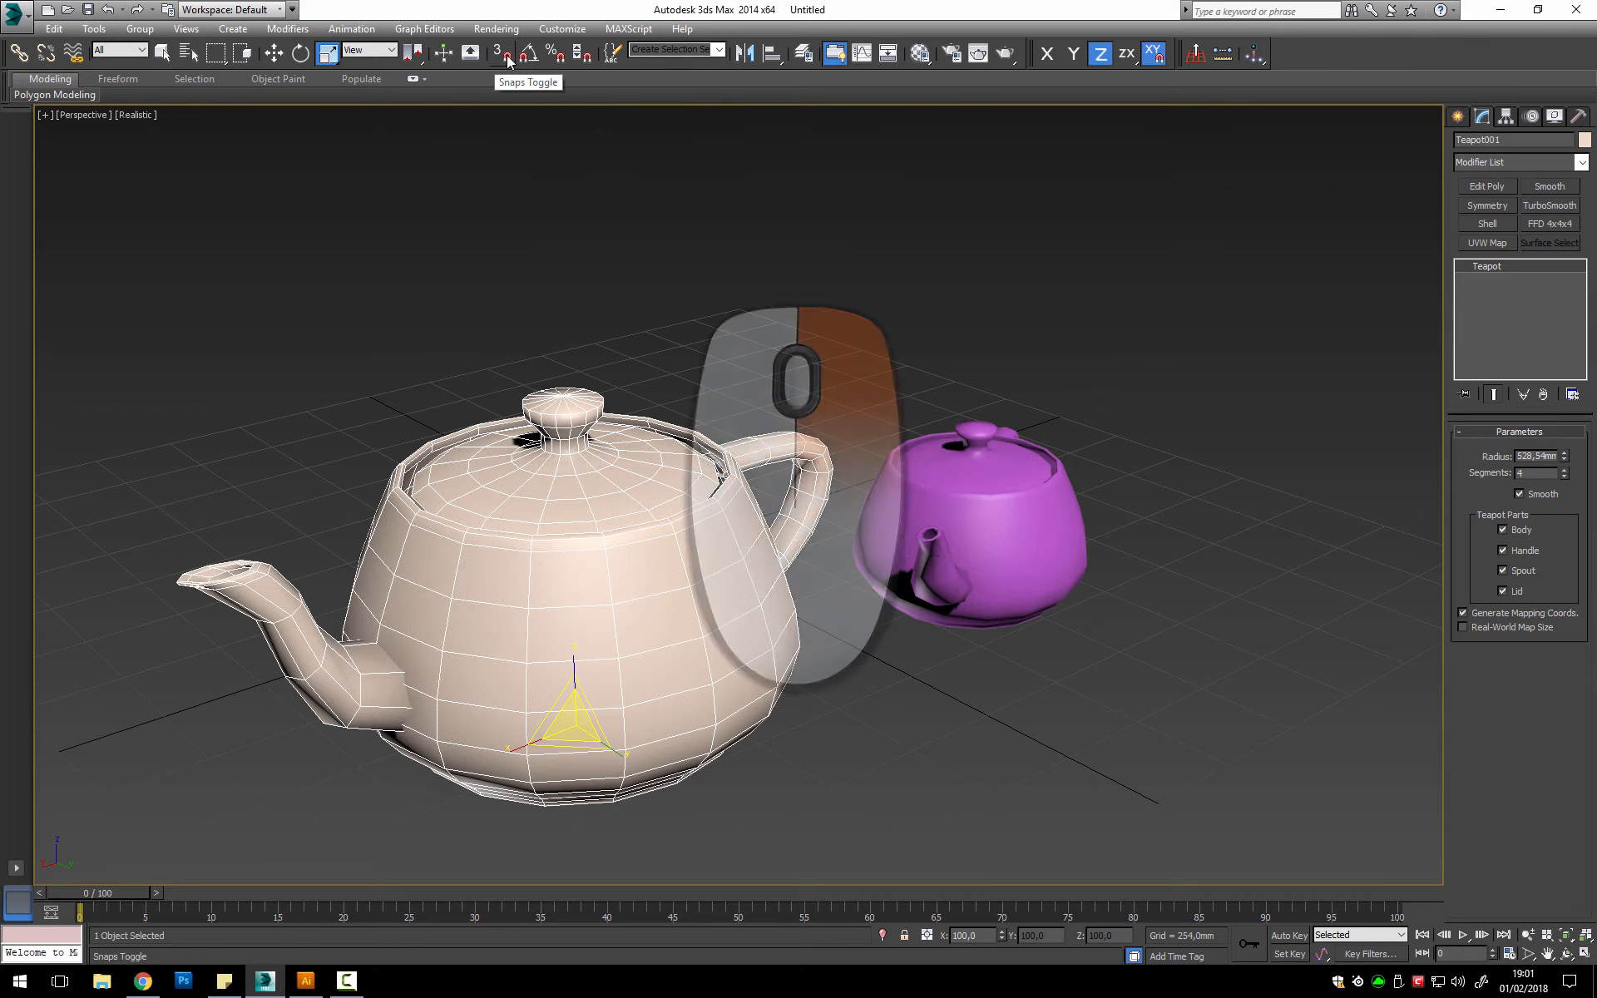
# Step: Turn on 3D Snaps, review the available snap types in Grid and Snap Settings, and close the dialog
pyautogui.click(504, 55)
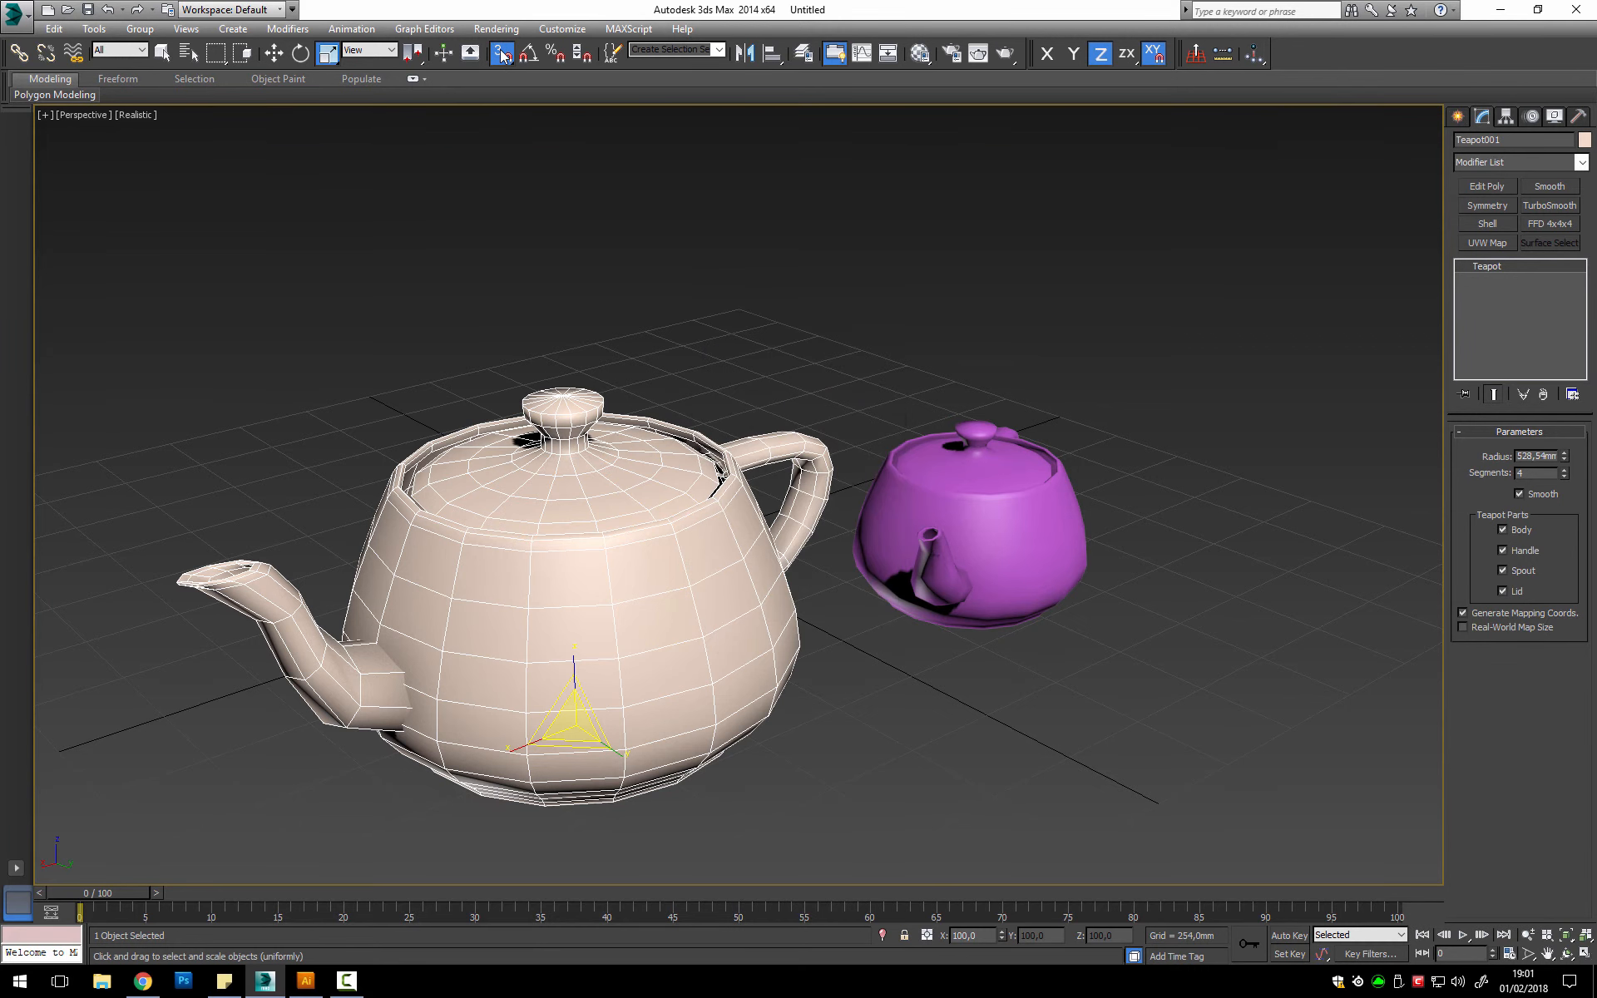
pyautogui.rightClick(502, 56)
pyautogui.moveTo(790, 389); pyautogui.dragTo(858, 174)
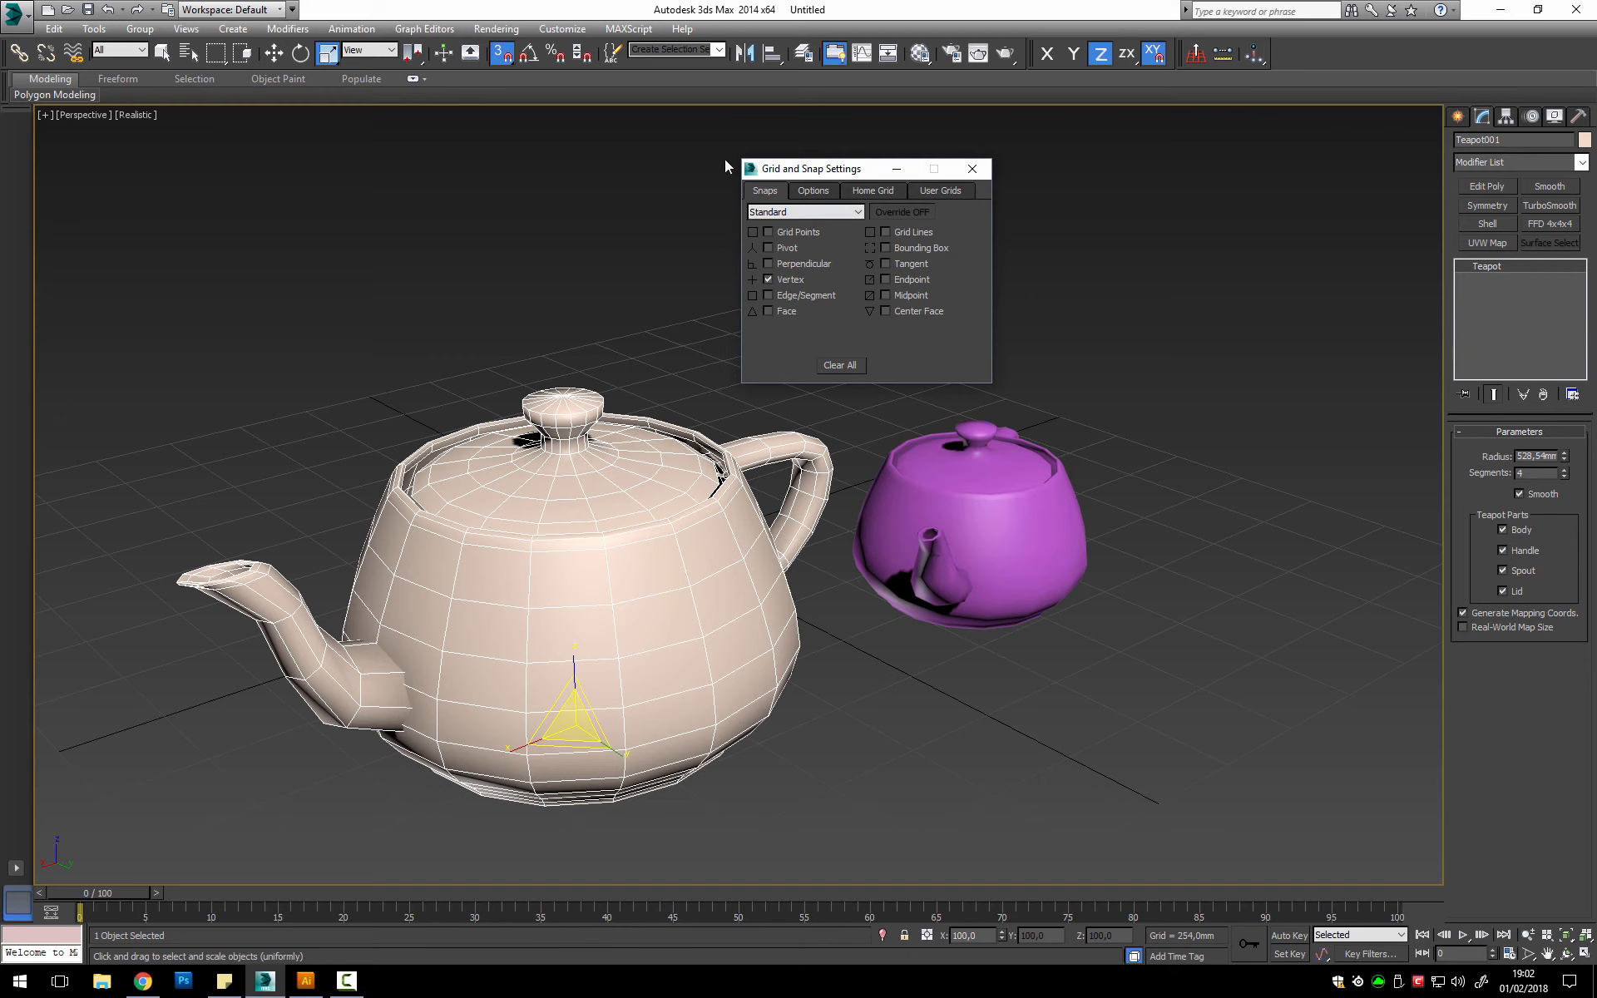
pyautogui.click(975, 169)
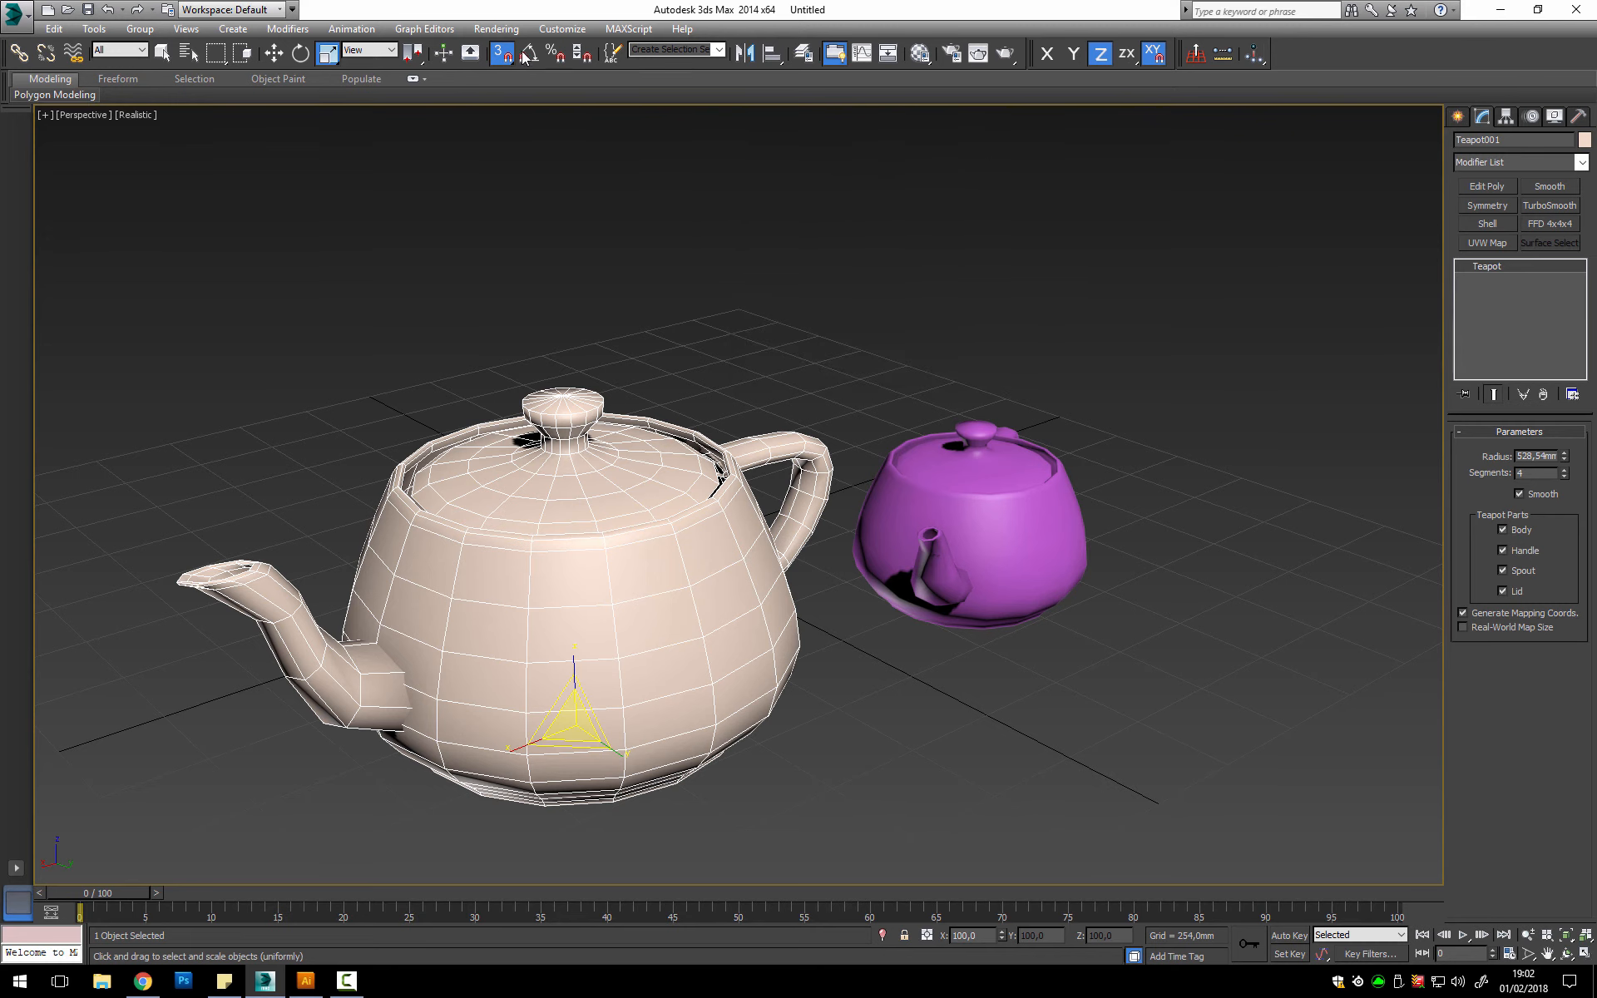
# Step: Turn off 3D Snaps, enable Angle Snap, and check its angle increment in the Grid and Snap Settings options
pyautogui.click(504, 55)
pyautogui.click(532, 54)
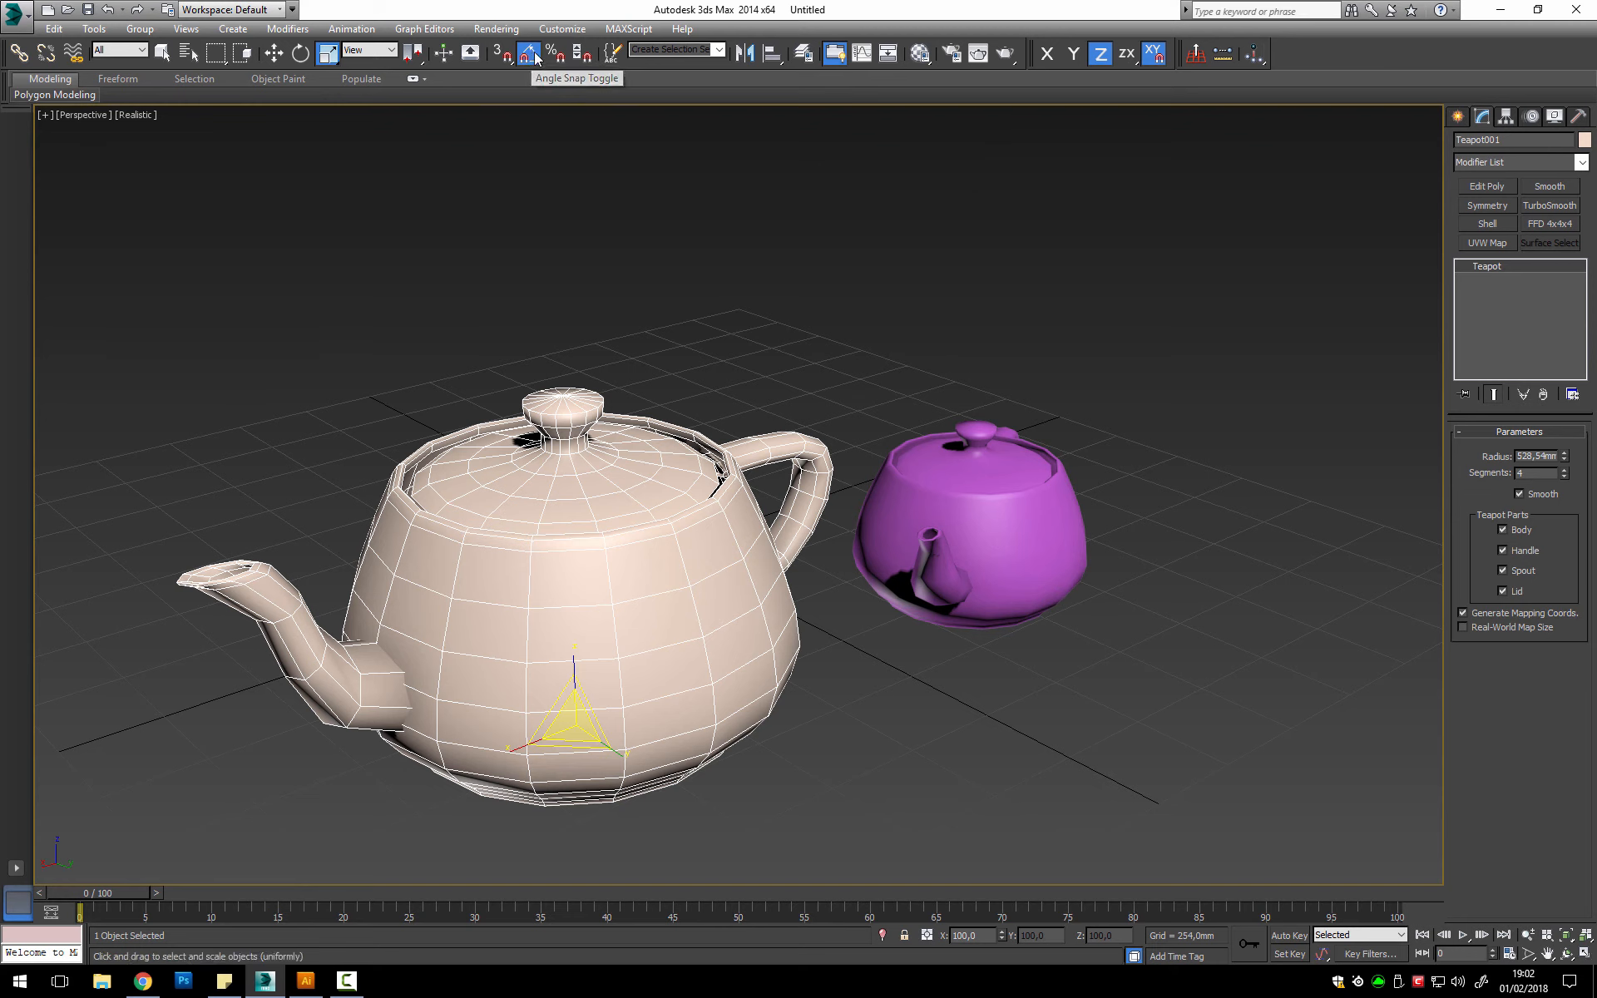
pyautogui.rightClick(534, 57)
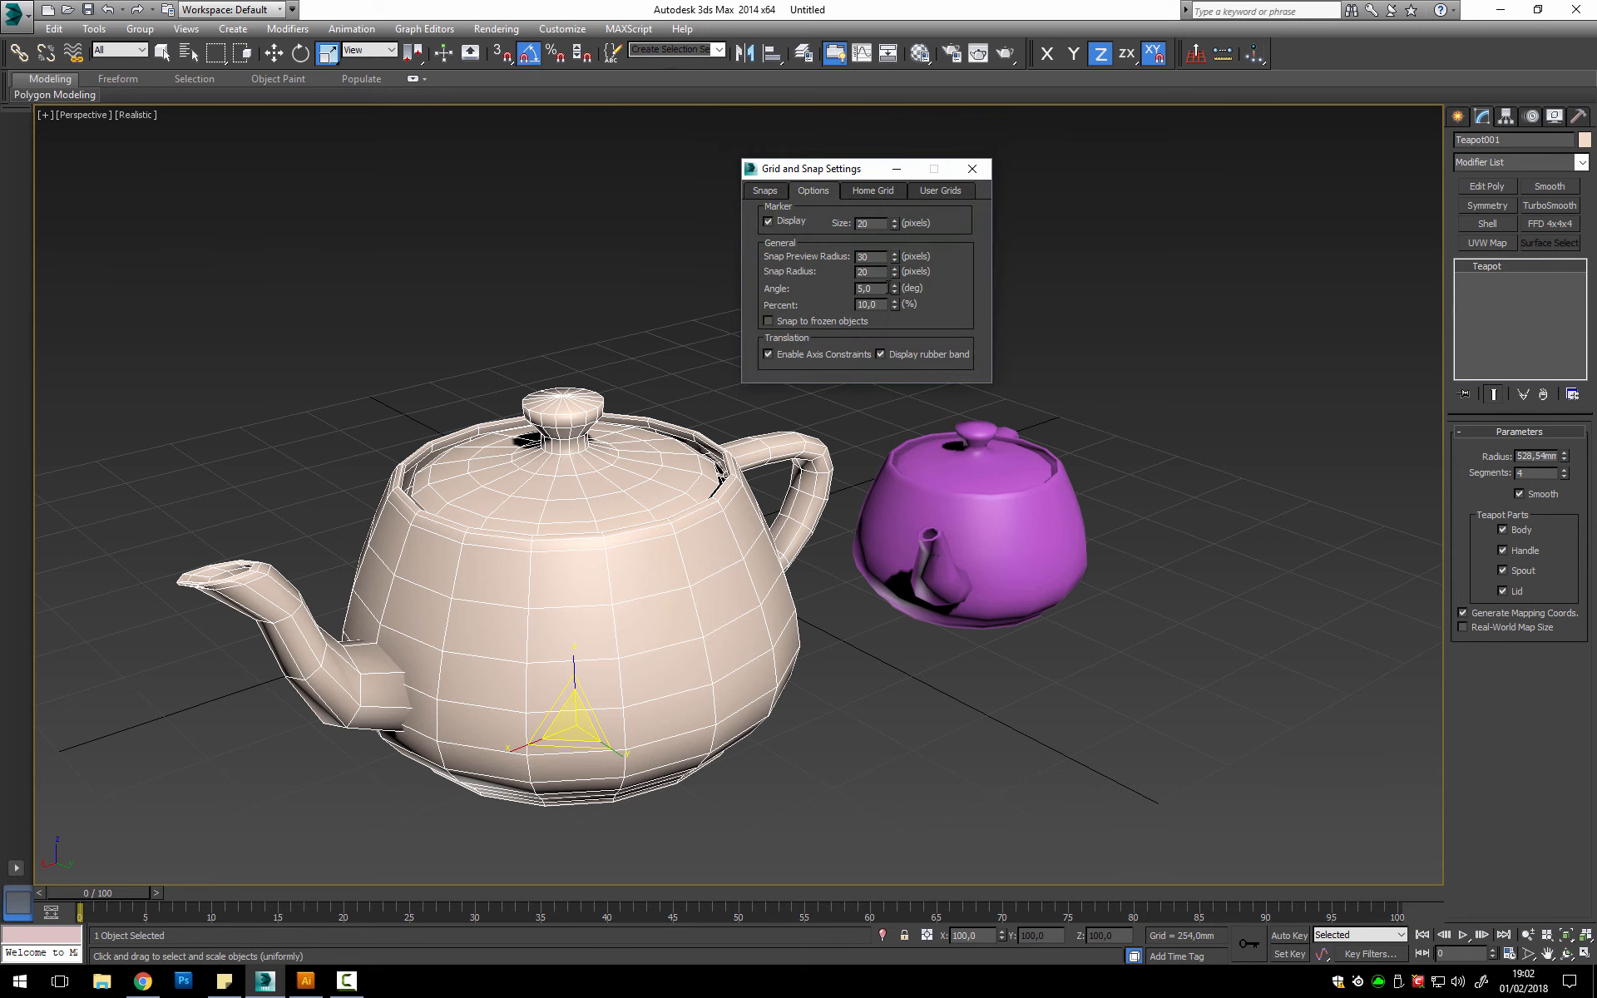
pyautogui.click(972, 169)
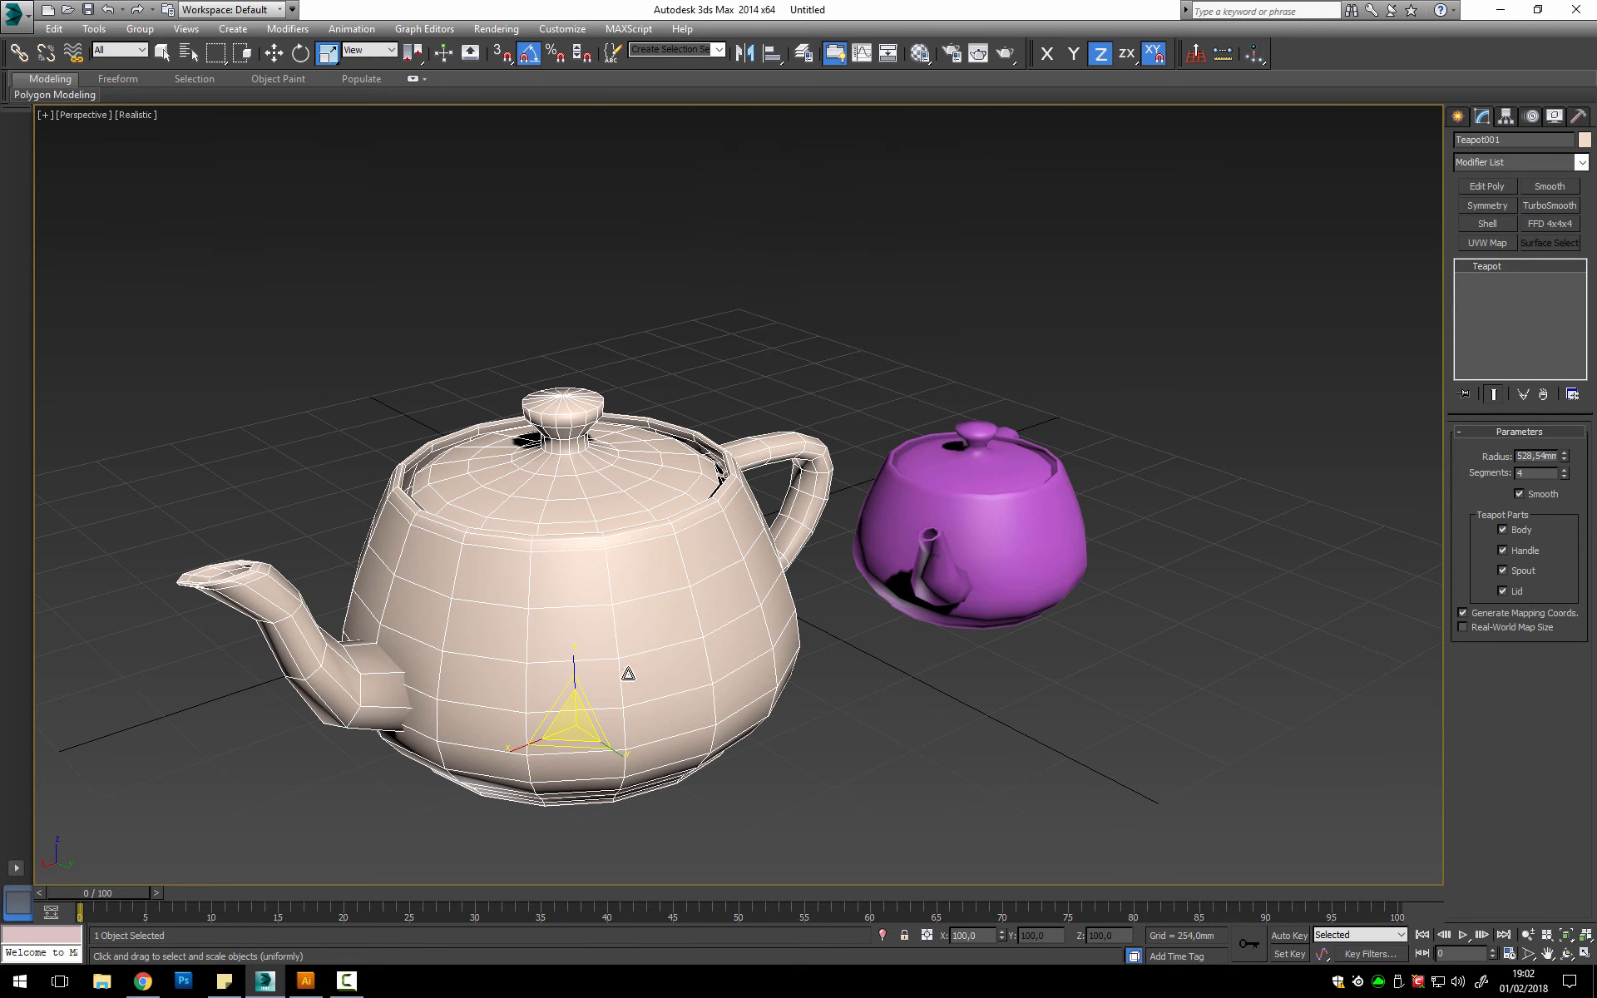
# Step: Try rotating the beige teapot about Z with Angle Snap on, and undo the rotation
pyautogui.press('w')
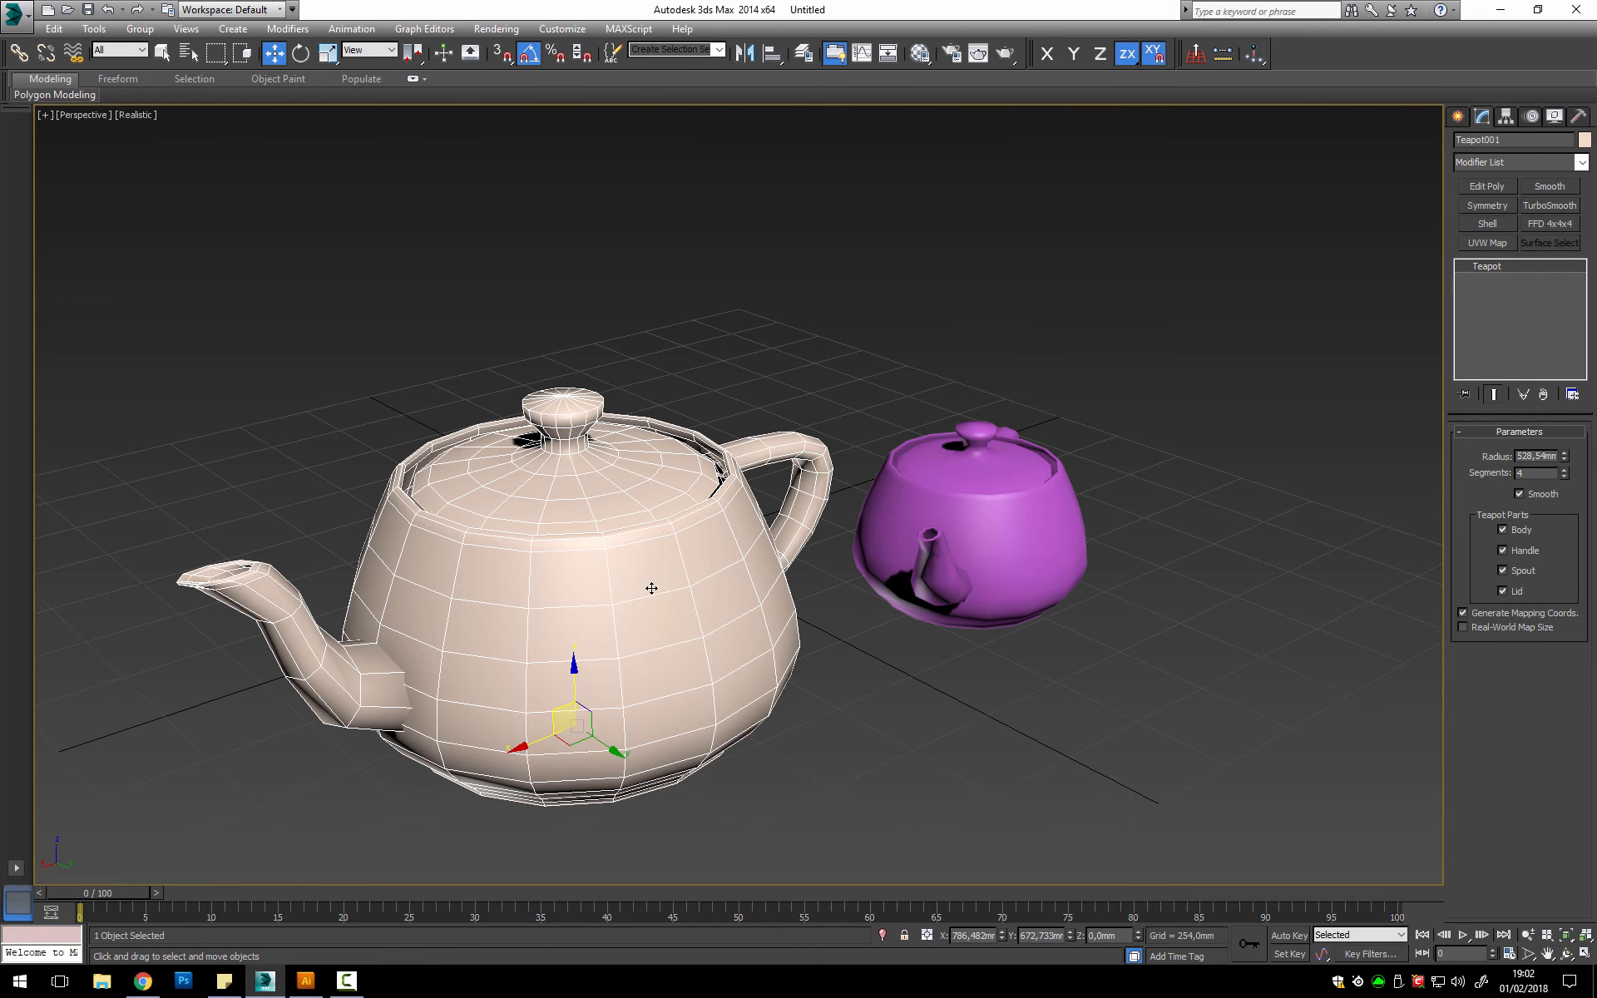
pyautogui.moveTo(652, 588); pyautogui.dragTo(683, 470, button='middle')
pyautogui.click(300, 53)
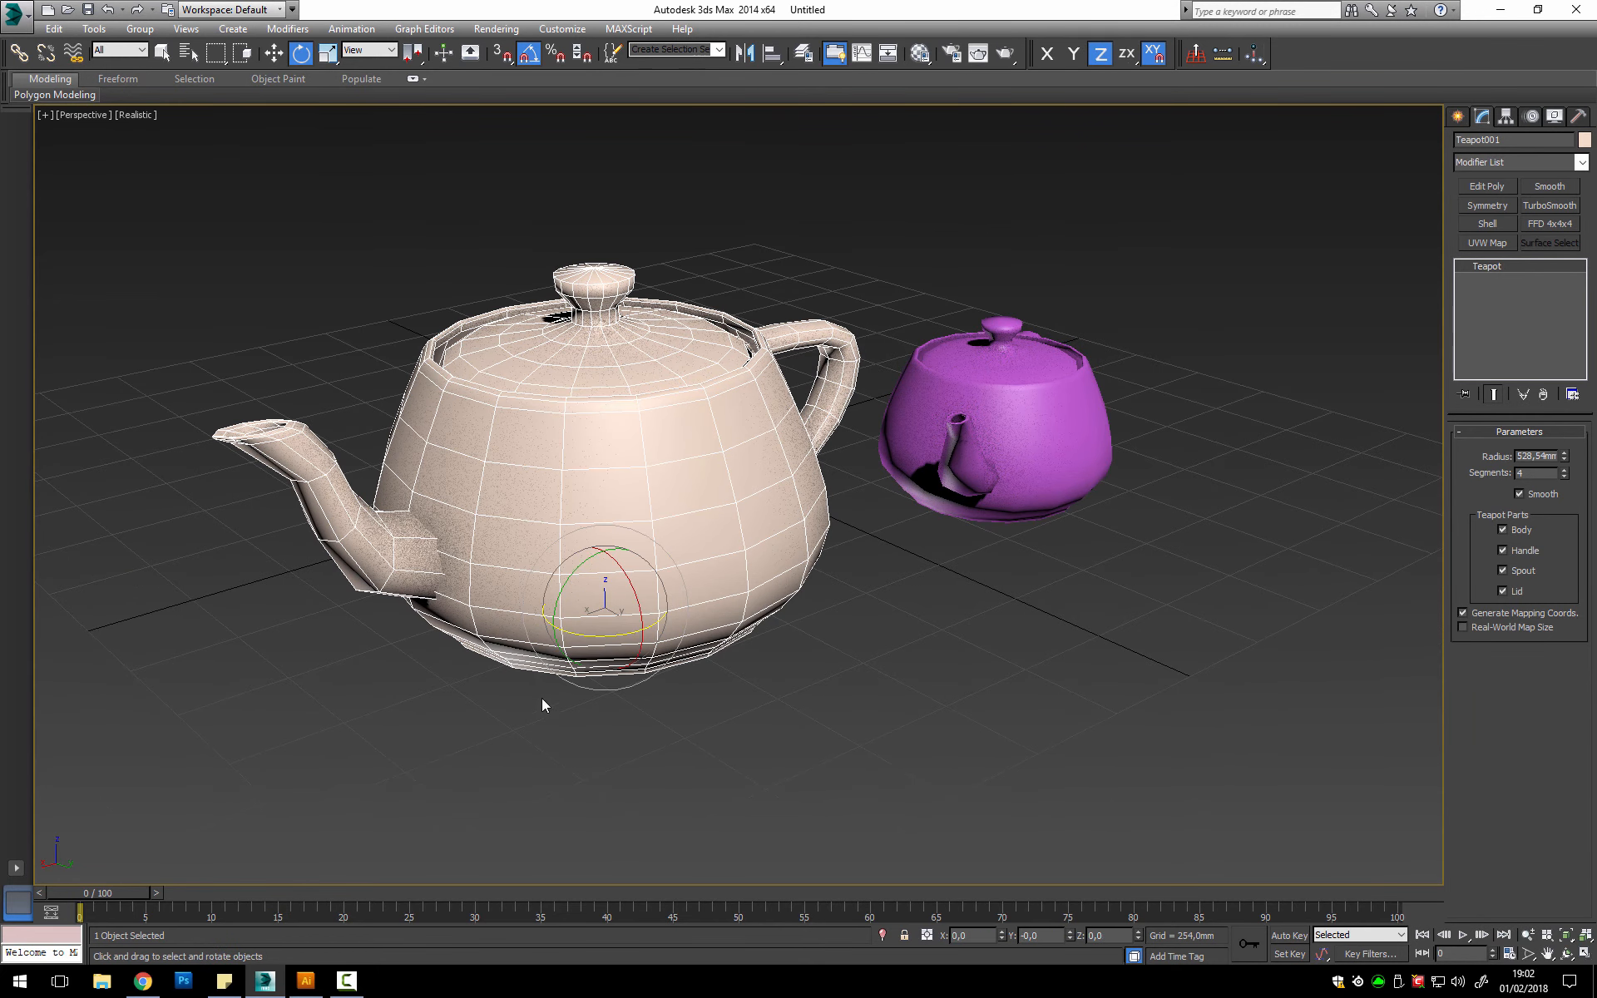
pyautogui.moveTo(582, 626); pyautogui.dragTo(601, 636)
pyautogui.hotkey('ctrl', 'z')
pyautogui.hotkey('ctrl', 'z')
# Step: Move the beige teapot along X and Y in the Perspective view to about X 420 mm, Y 582 mm
pyautogui.keyDown('alt'); pyautogui.moveTo(838, 615); pyautogui.dragTo(774, 616, button='middle'); pyautogui.keyUp('alt')
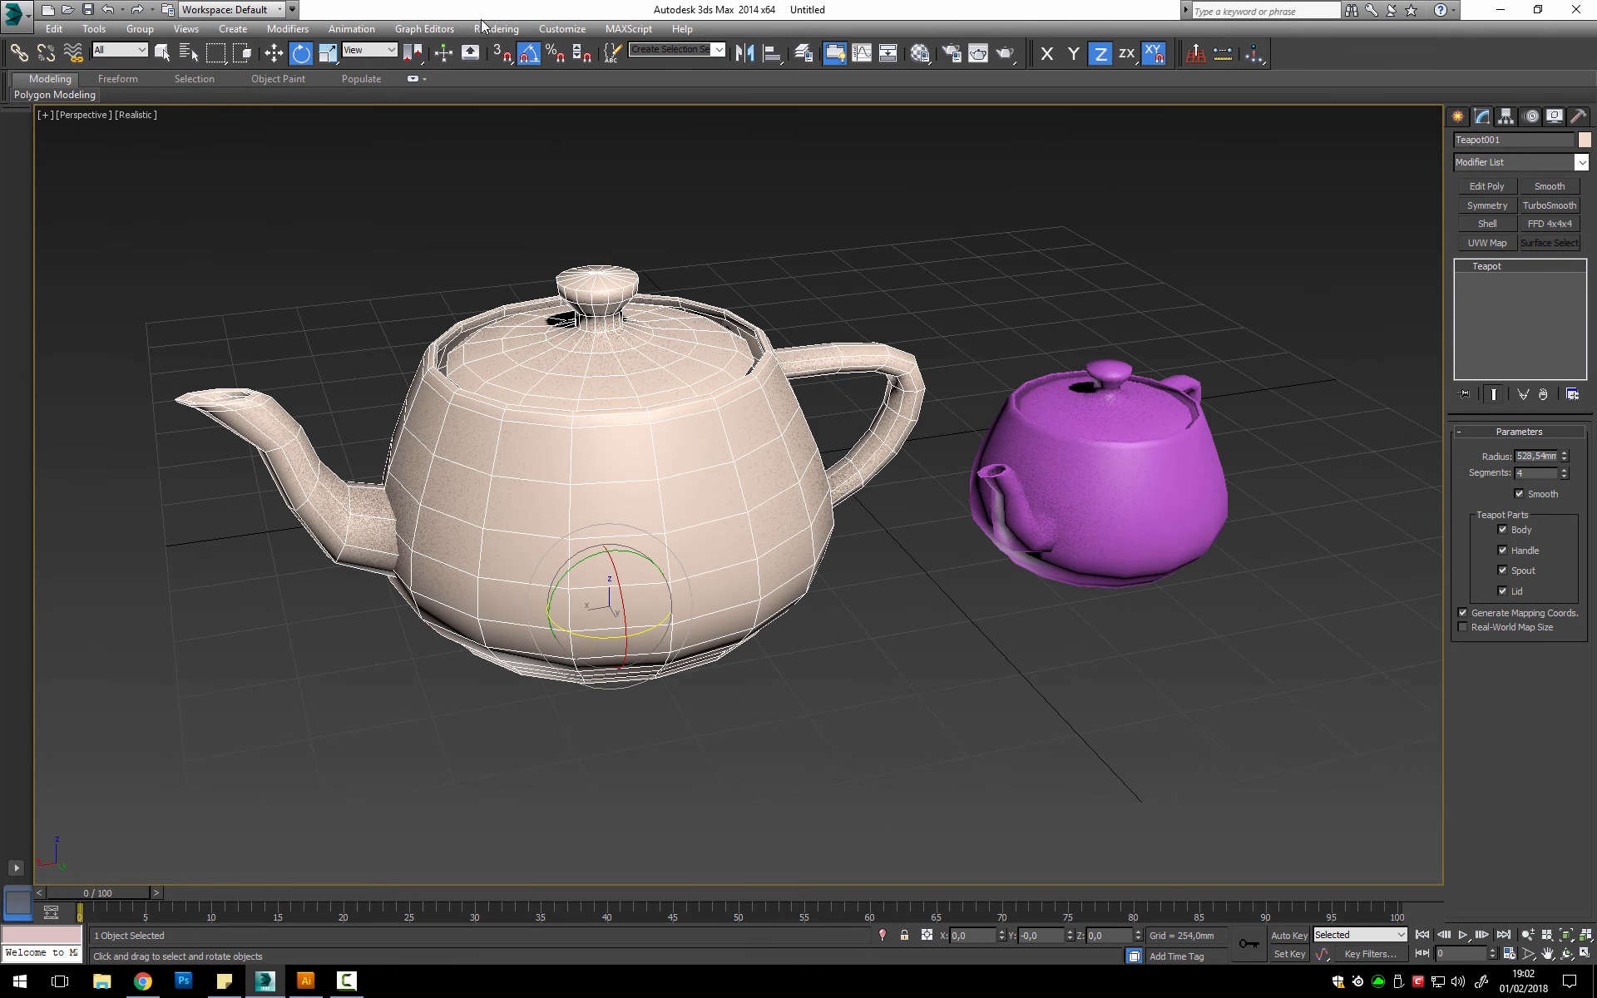
pyautogui.click(276, 53)
pyautogui.moveTo(545, 599); pyautogui.dragTo(698, 568)
pyautogui.moveTo(782, 615); pyautogui.dragTo(765, 600)
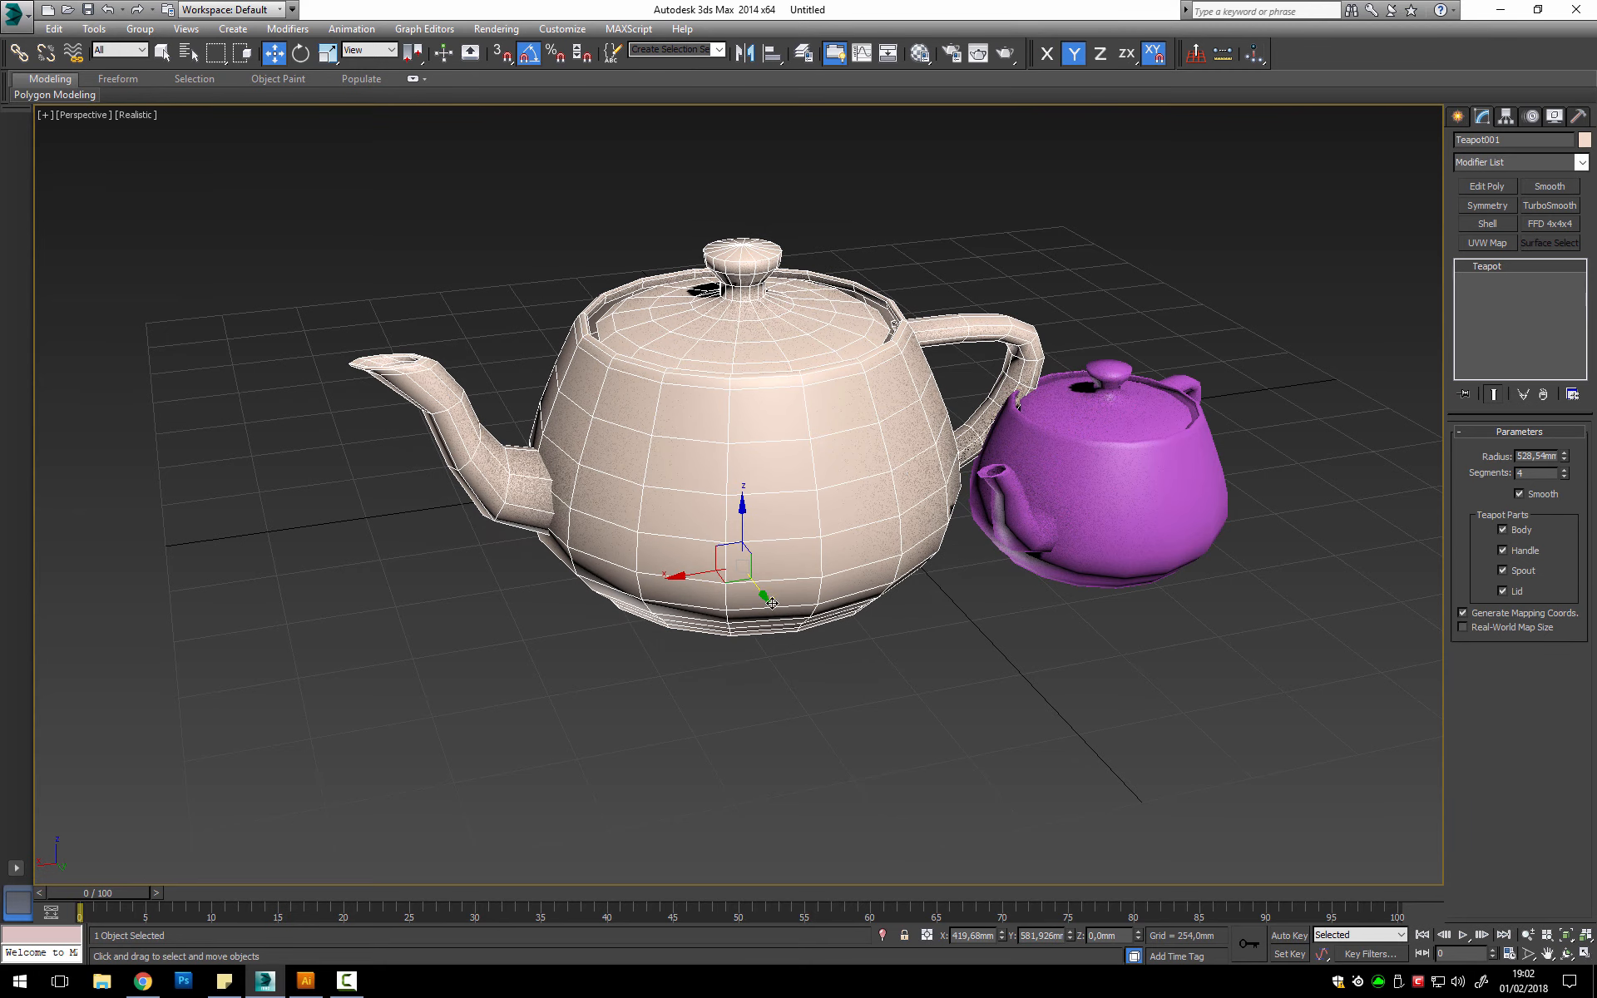
# Step: Show all four viewports and move the beige teapot in the Top view to about X 321 mm, Y 279 mm
pyautogui.hotkey('alt', 'w')
pyautogui.scroll(6, 457, 299)
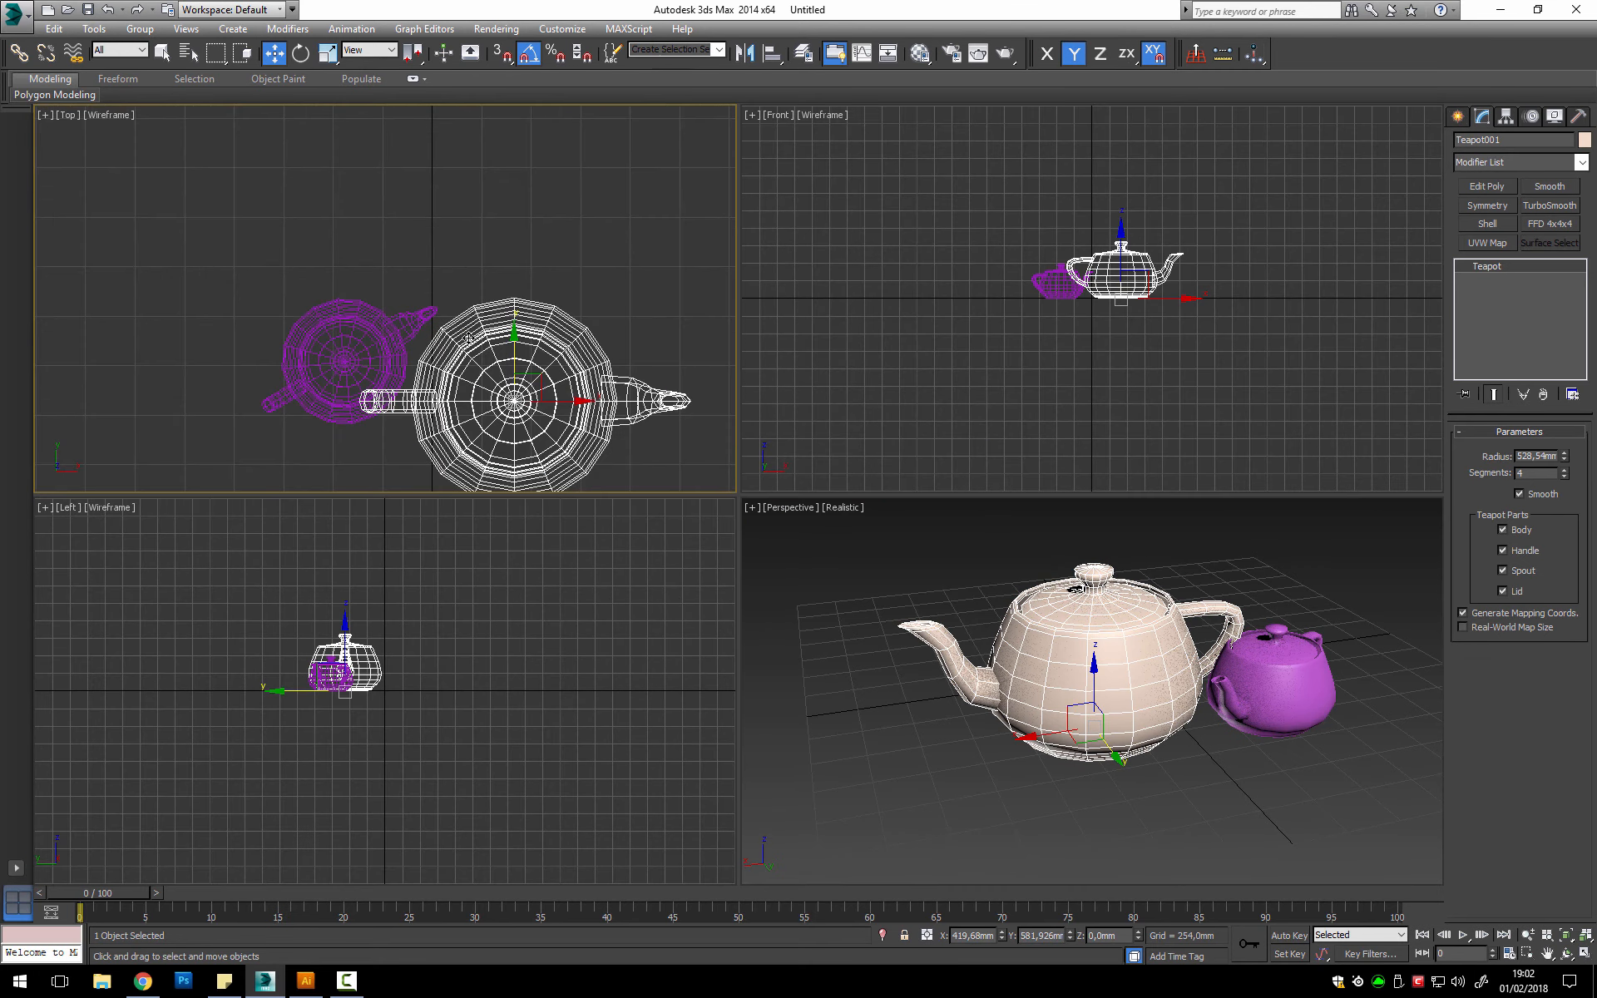
pyautogui.moveTo(489, 349); pyautogui.dragTo(485, 223, button='middle')
pyautogui.moveTo(504, 242); pyautogui.dragTo(533, 357)
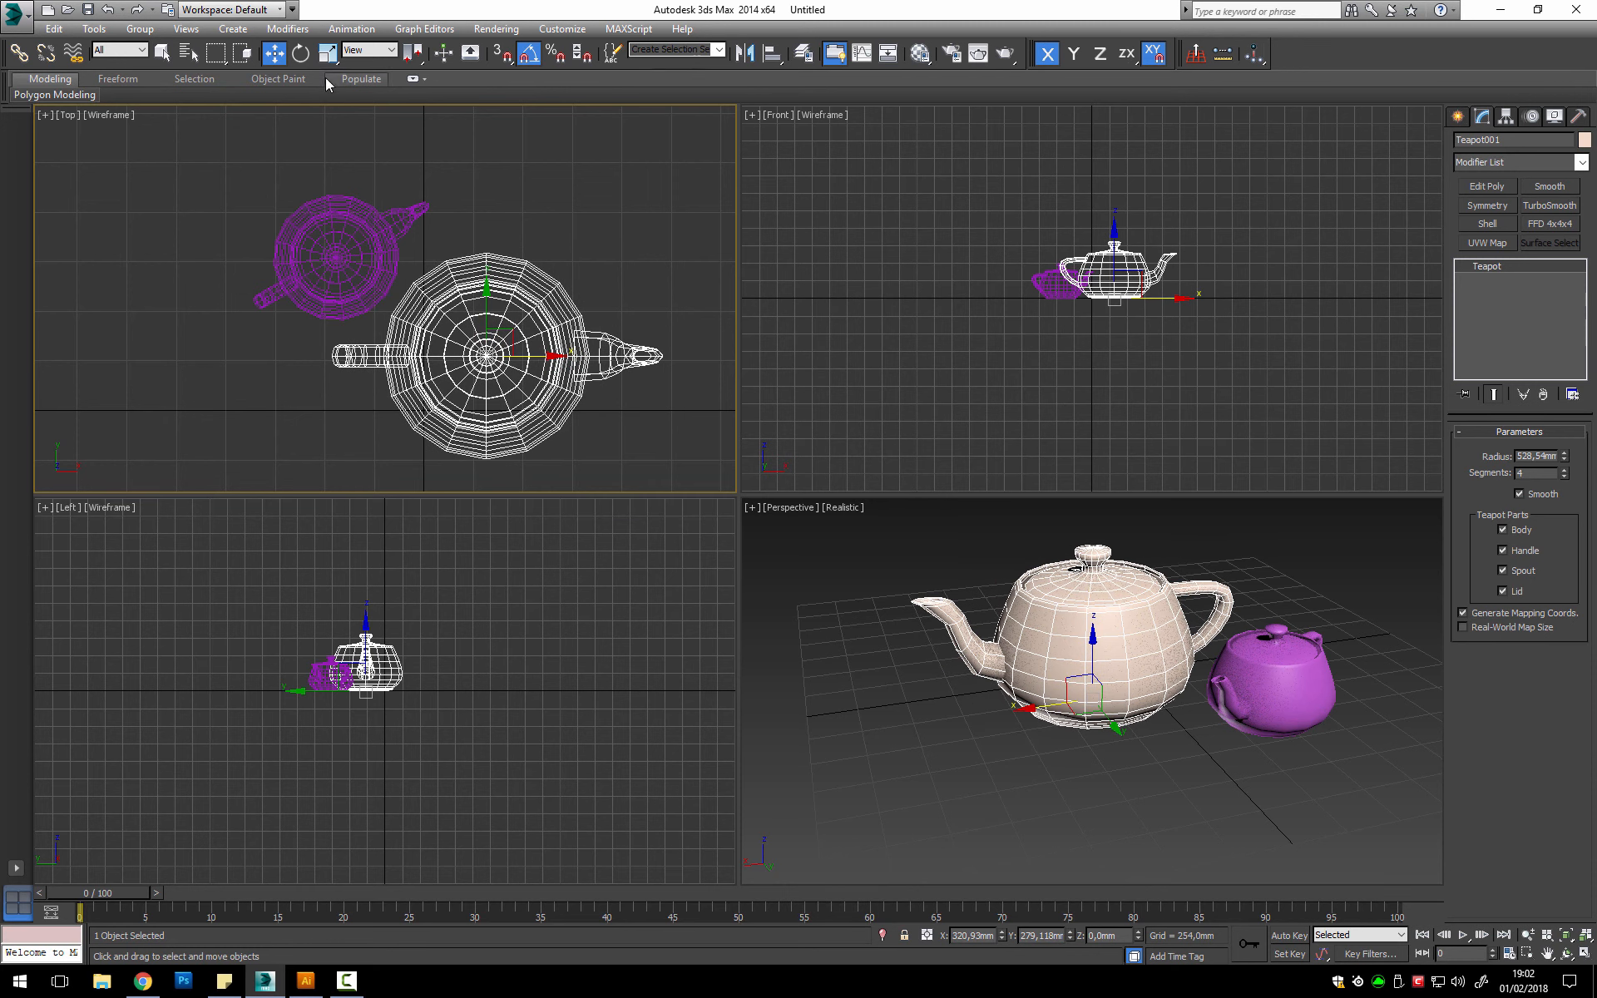
# Step: Rotate the beige teapot -10 degrees about Z in the Top view, and move it to about X 256 mm, Y 216 mm
pyautogui.press('e')
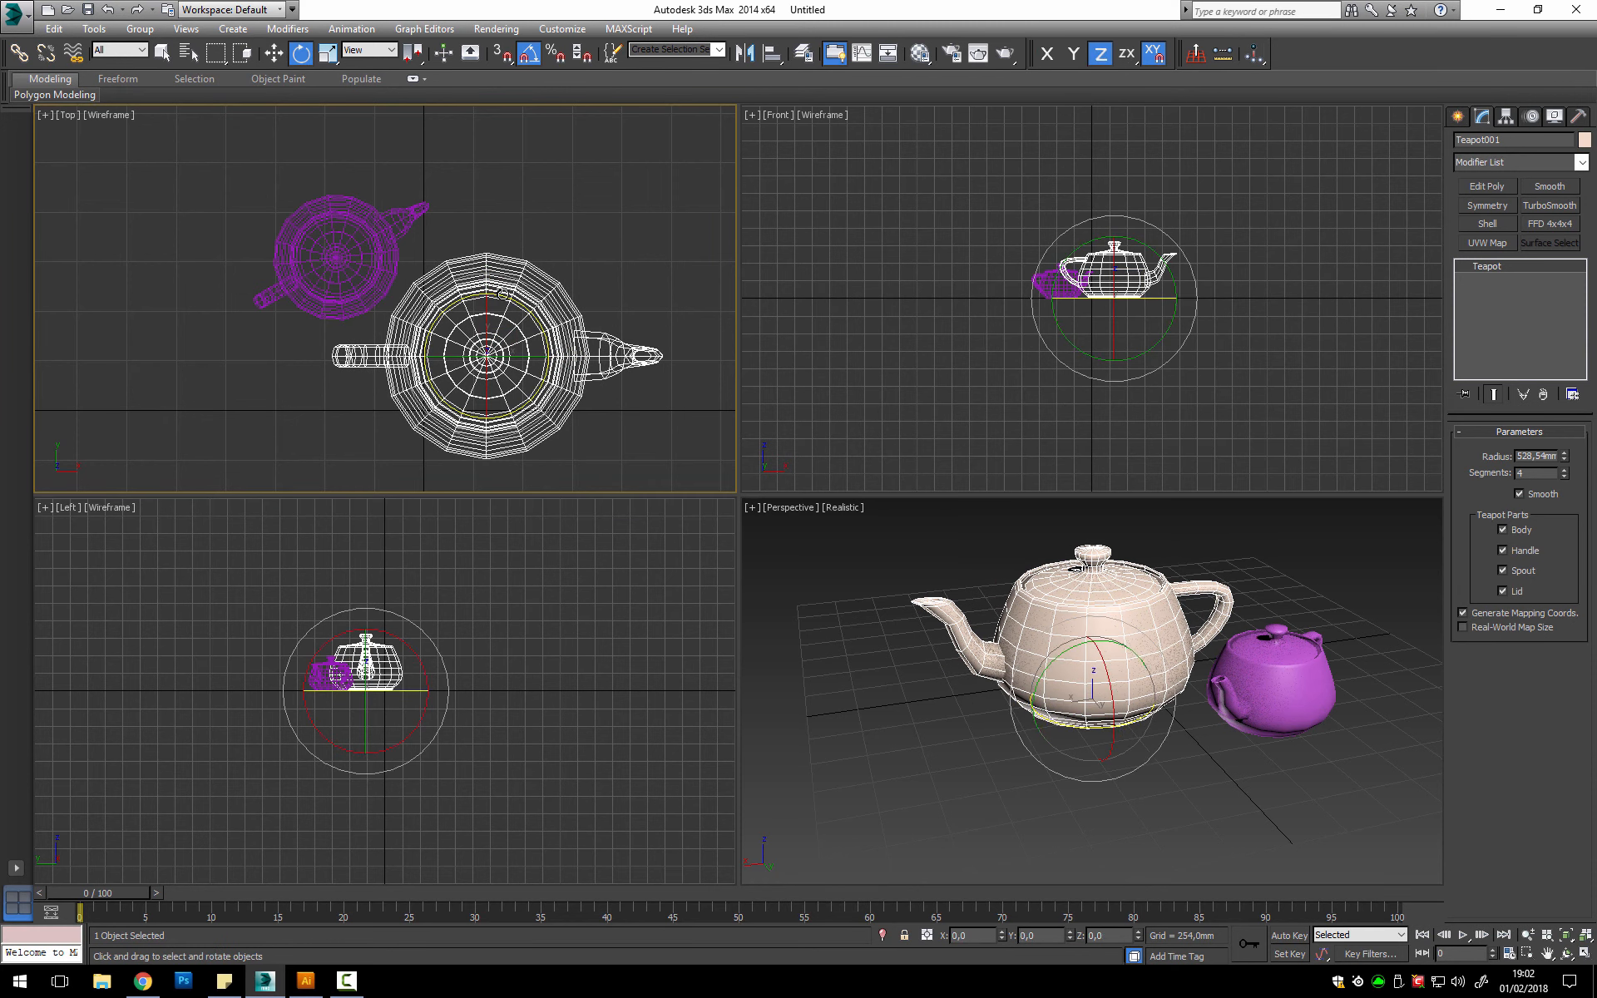
pyautogui.moveTo(502, 294); pyautogui.dragTo(496, 348)
pyautogui.press('w')
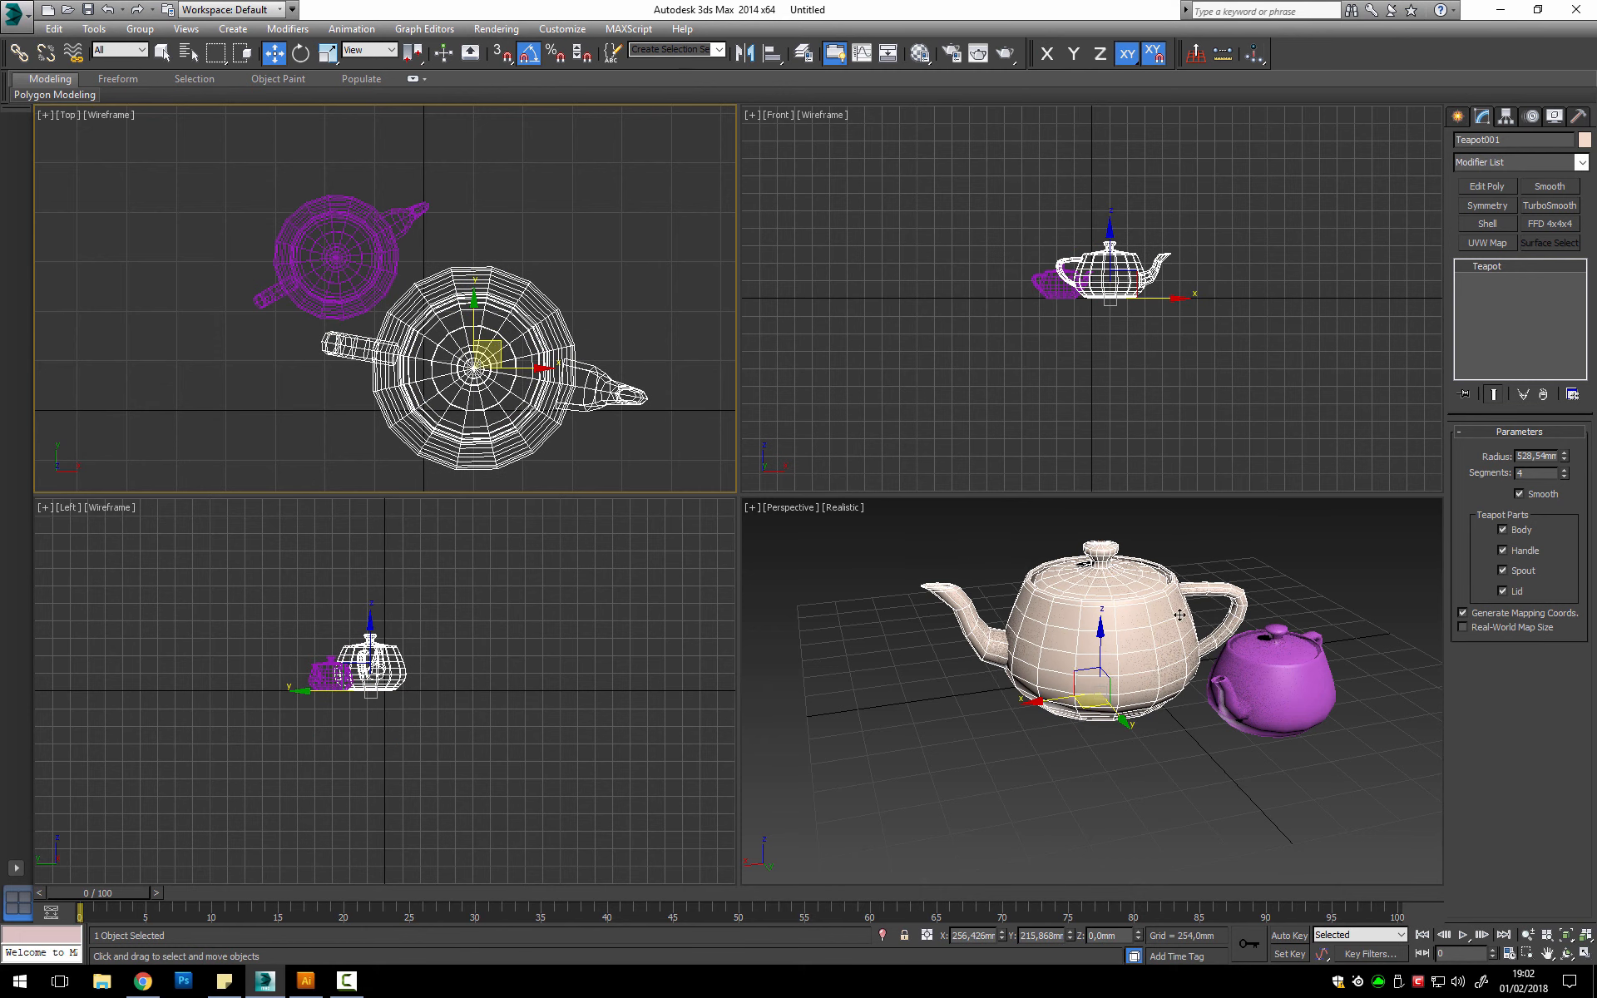
# Step: Reselect the beige teapot in the Top view and rotate it back to 0 degrees about Z
pyautogui.click(976, 724)
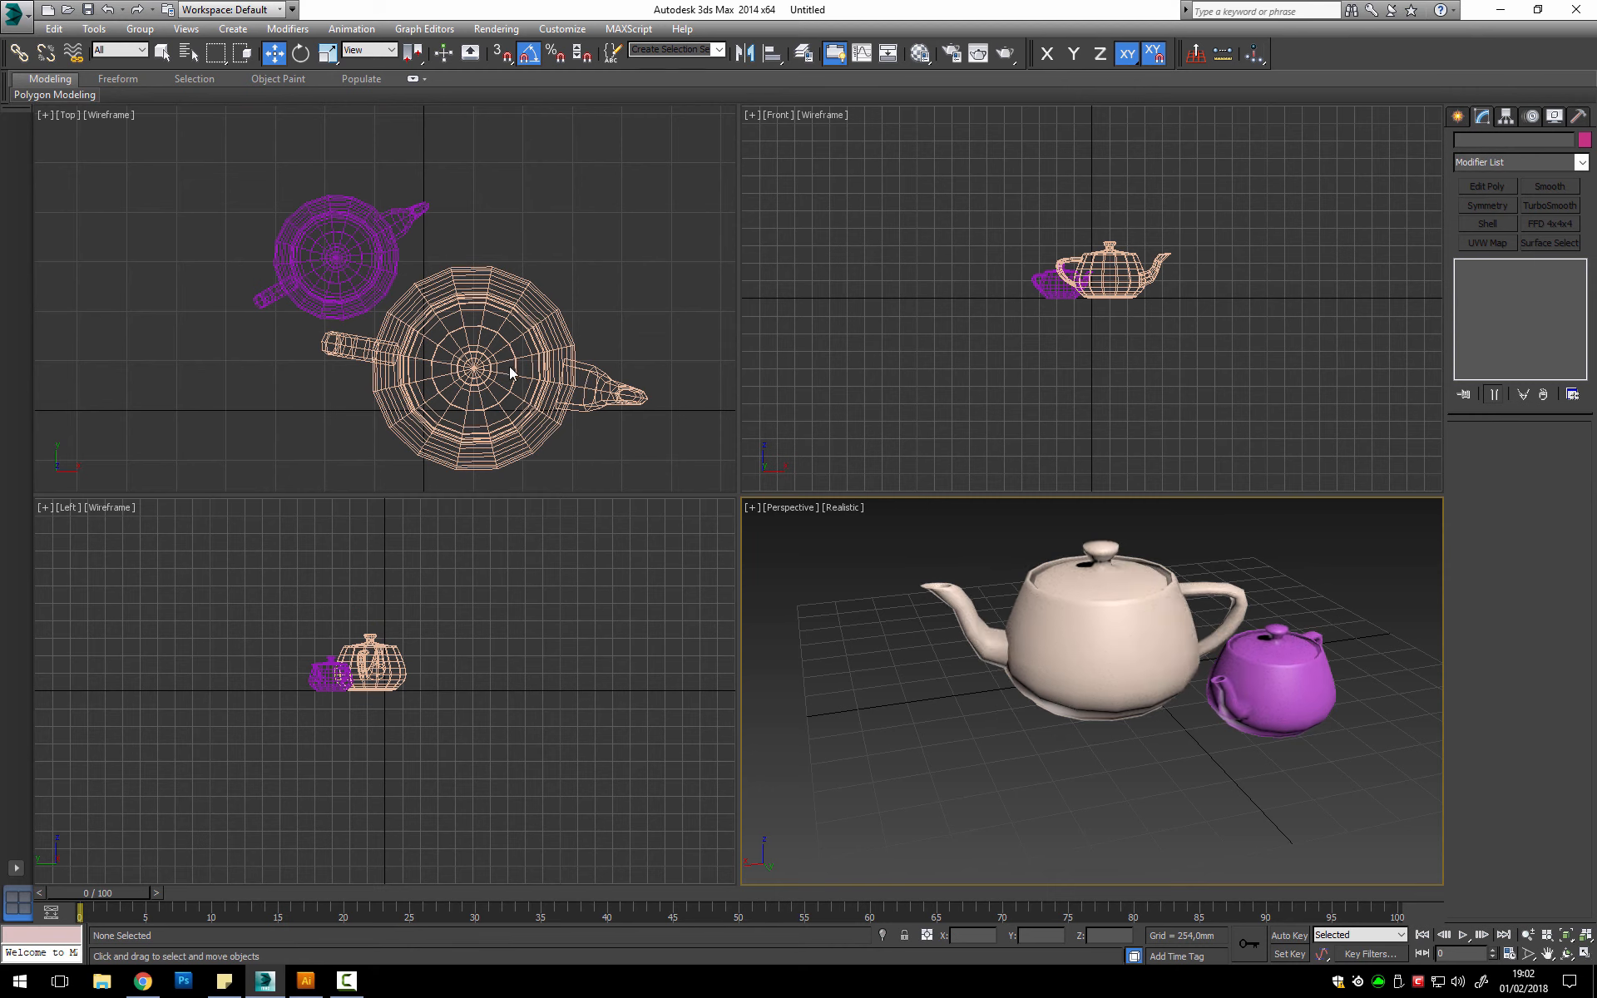
pyautogui.click(545, 340)
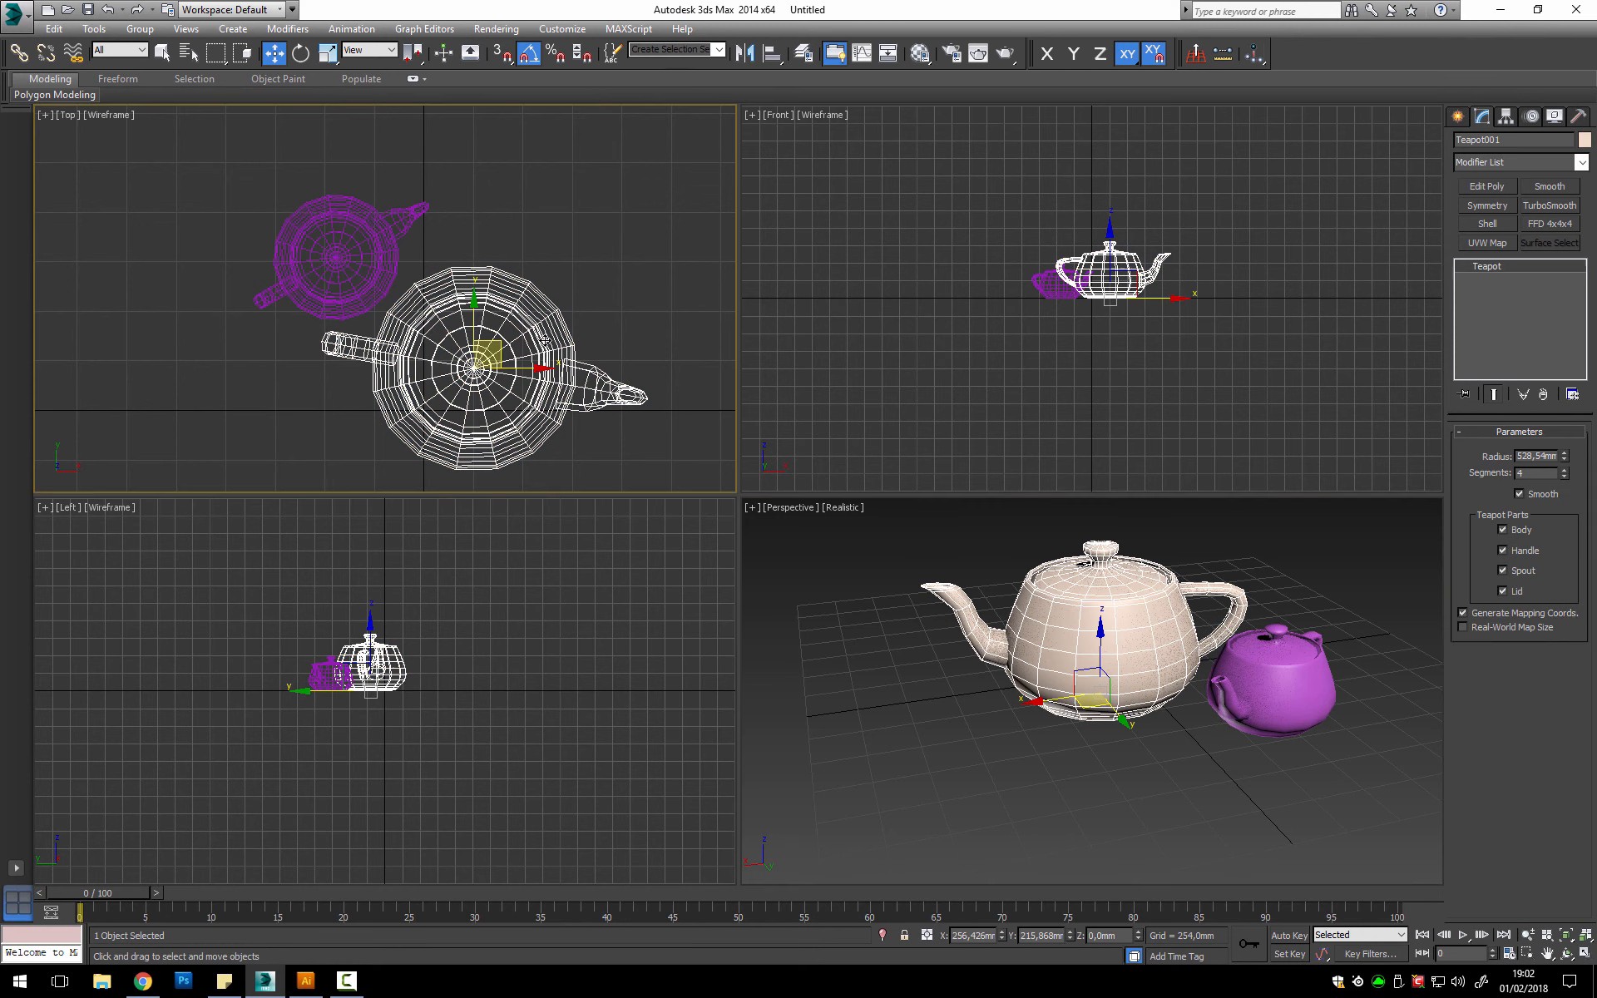
pyautogui.click(300, 53)
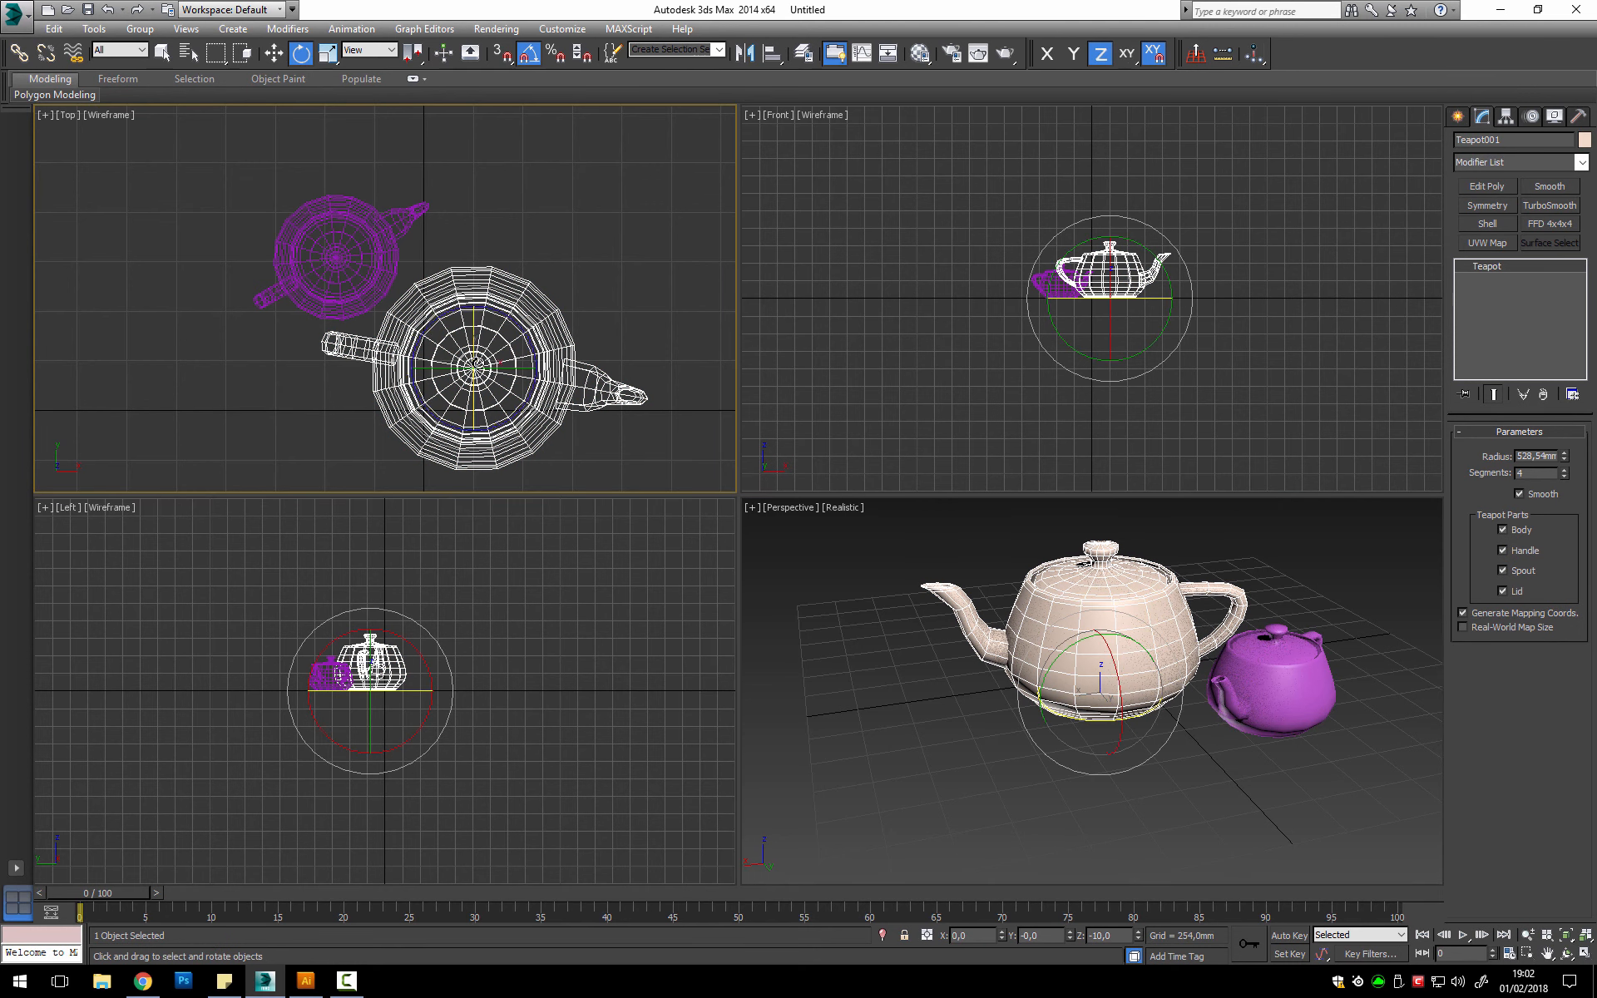
pyautogui.moveTo(525, 332); pyautogui.dragTo(521, 326)
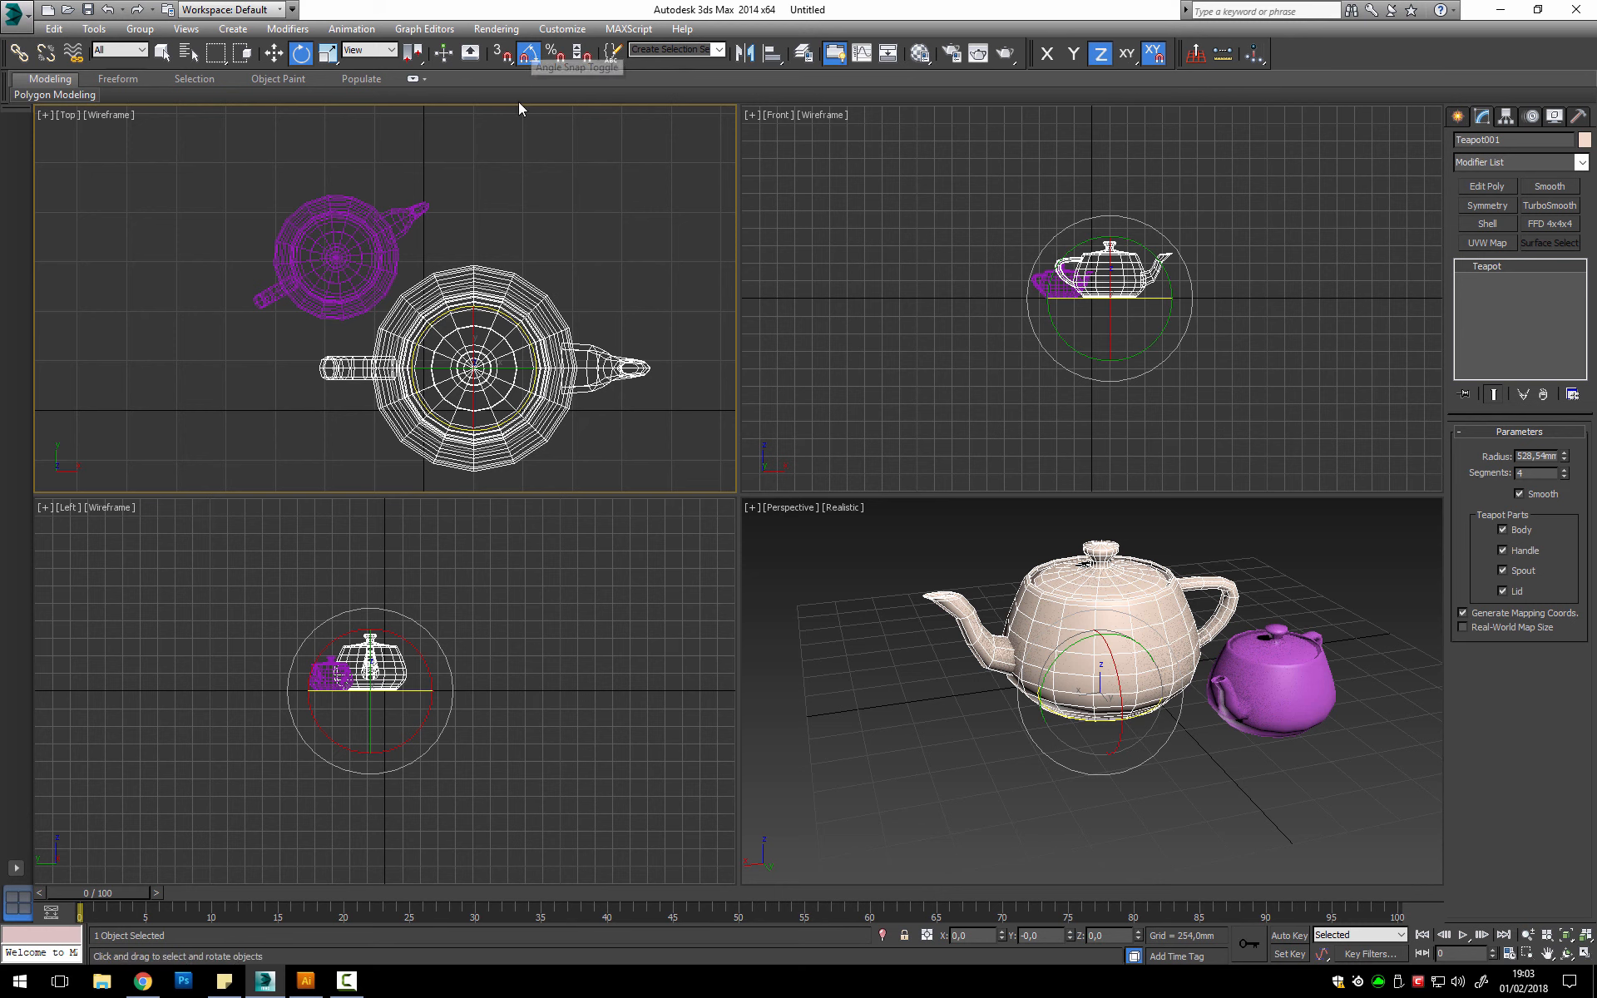
# Step: Turn off Angle Snap and rotate the beige teapot freely about Z, to about -2.9 degrees and back to about 0.25 degrees
pyautogui.click(516, 55)
pyautogui.moveTo(499, 310); pyautogui.dragTo(506, 313)
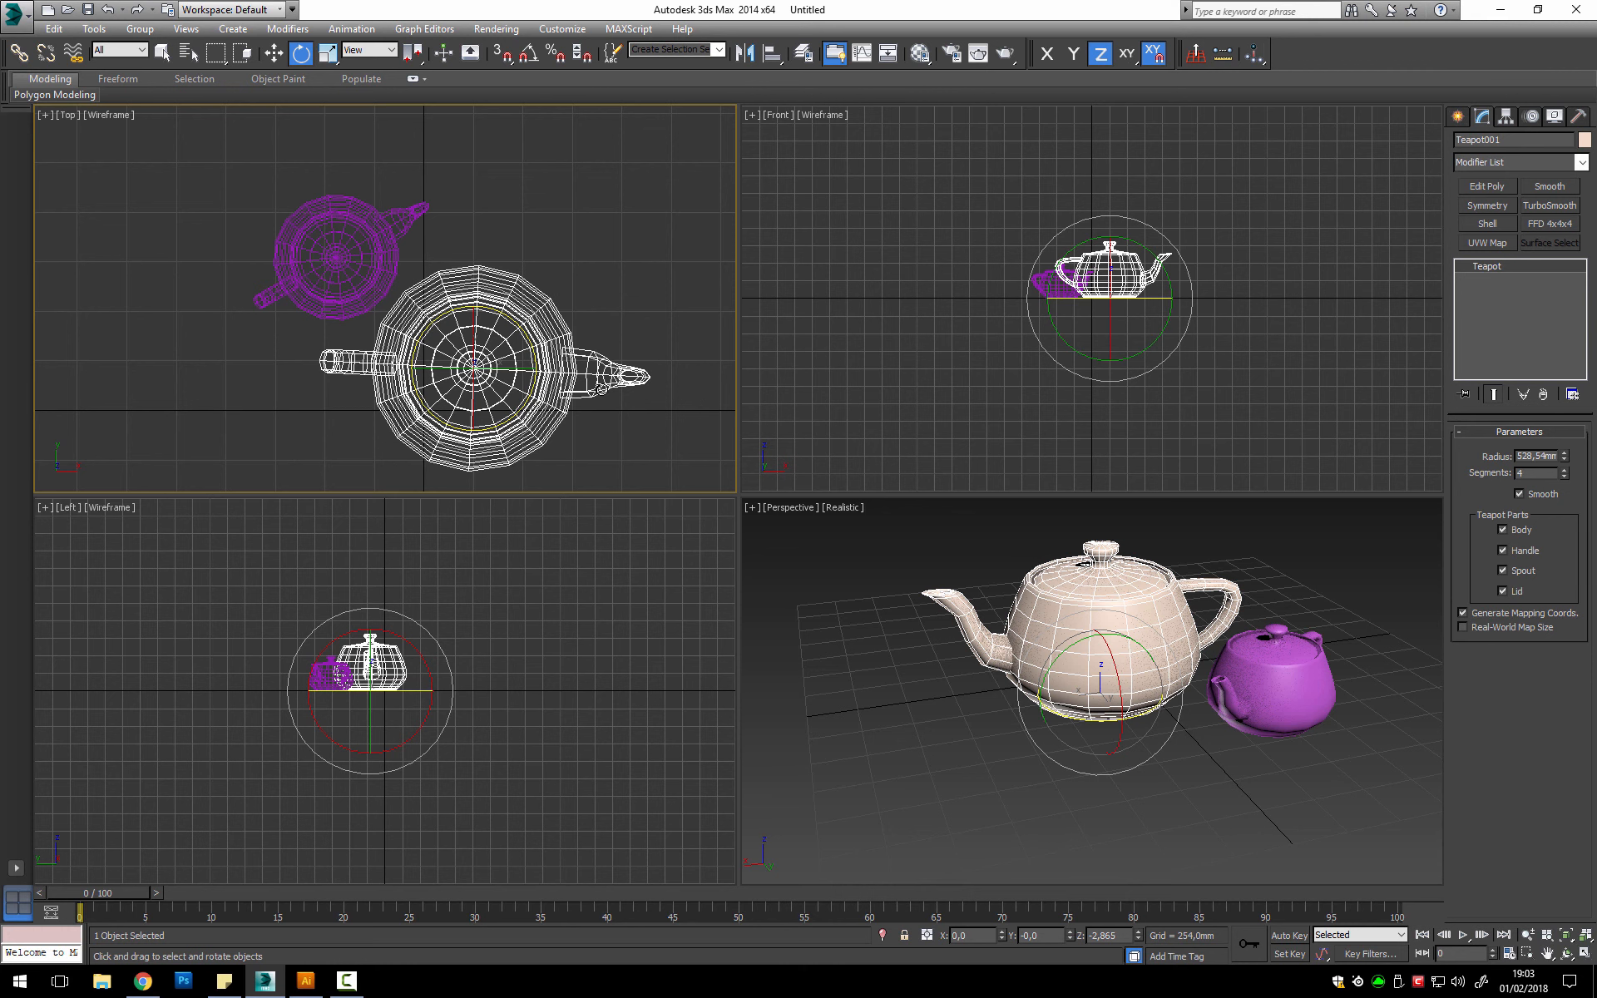
pyautogui.scroll(4, 581, 377)
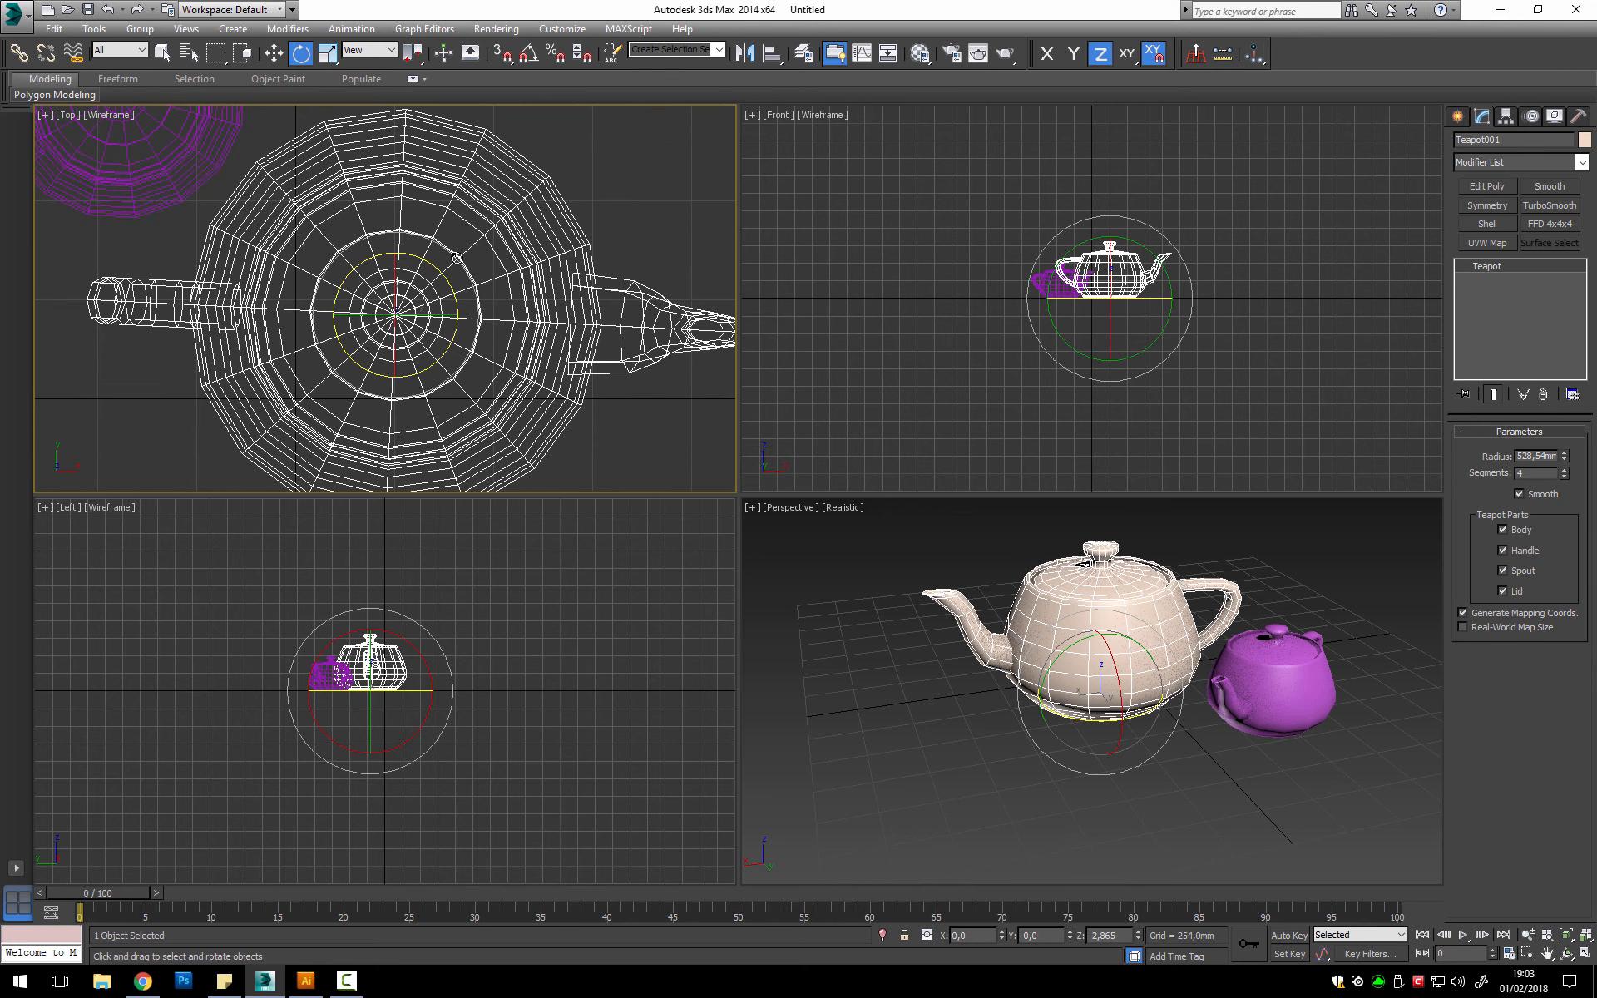
pyautogui.scroll(2, 456, 258)
pyautogui.moveTo(419, 300); pyautogui.dragTo(431, 282)
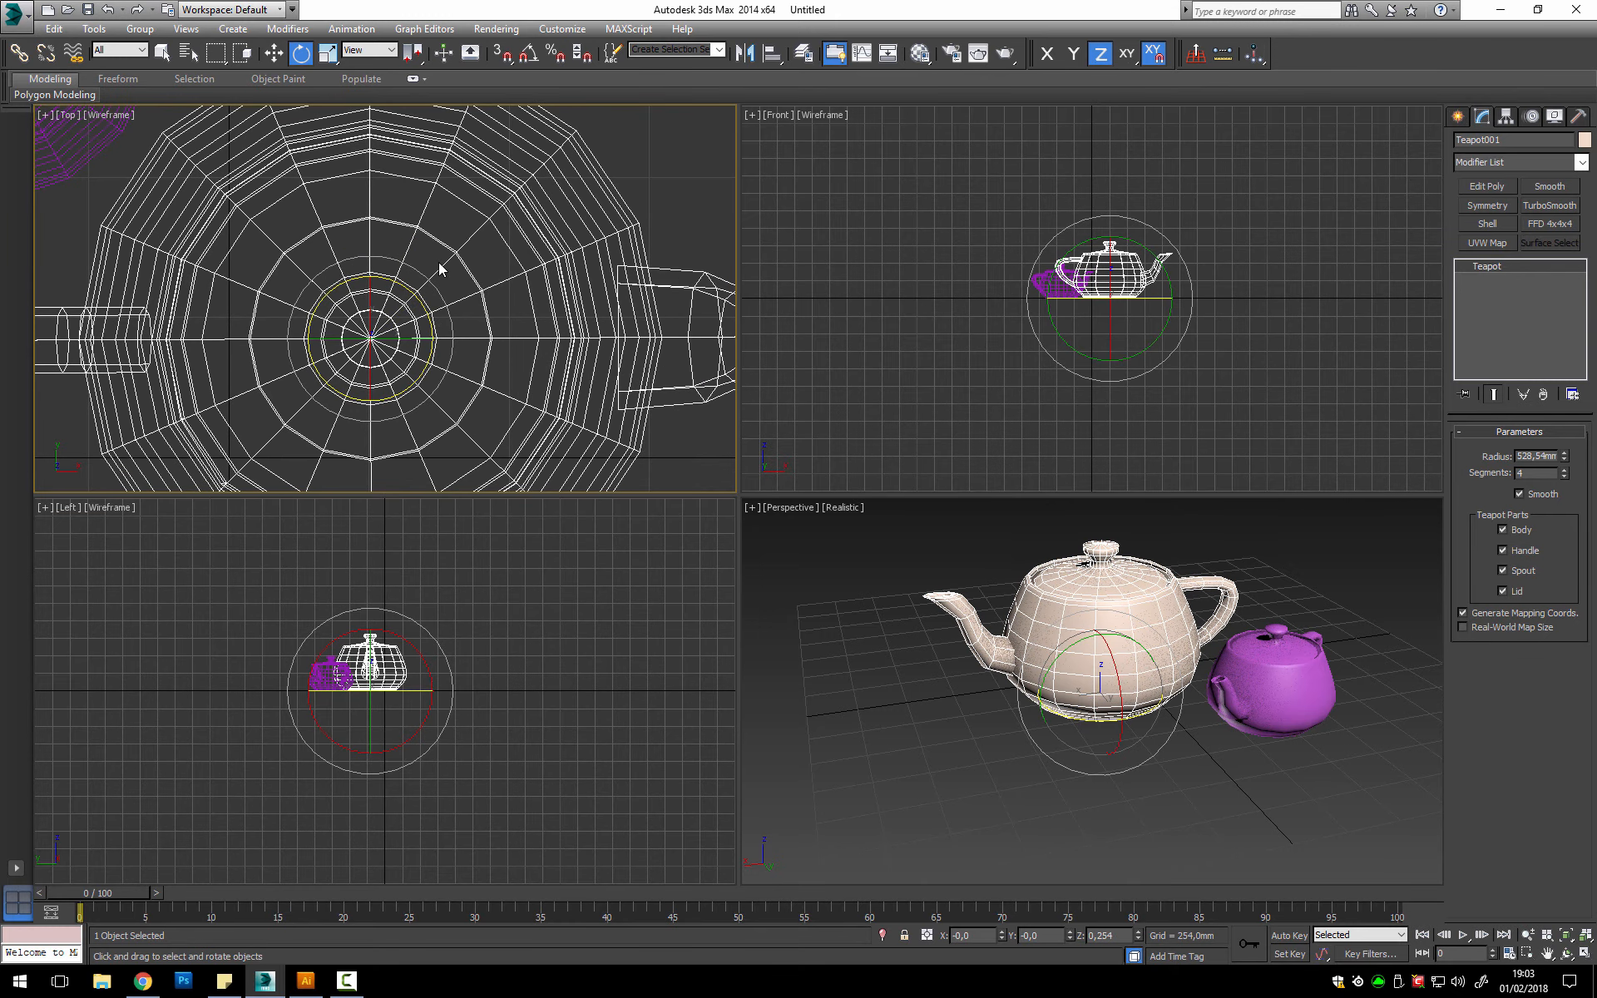
# Step: Undo the free rotations of the beige teapot and turn Angle Snap back on
pyautogui.hotkey('ctrl', 'z')
pyautogui.hotkey('ctrl', 'z')
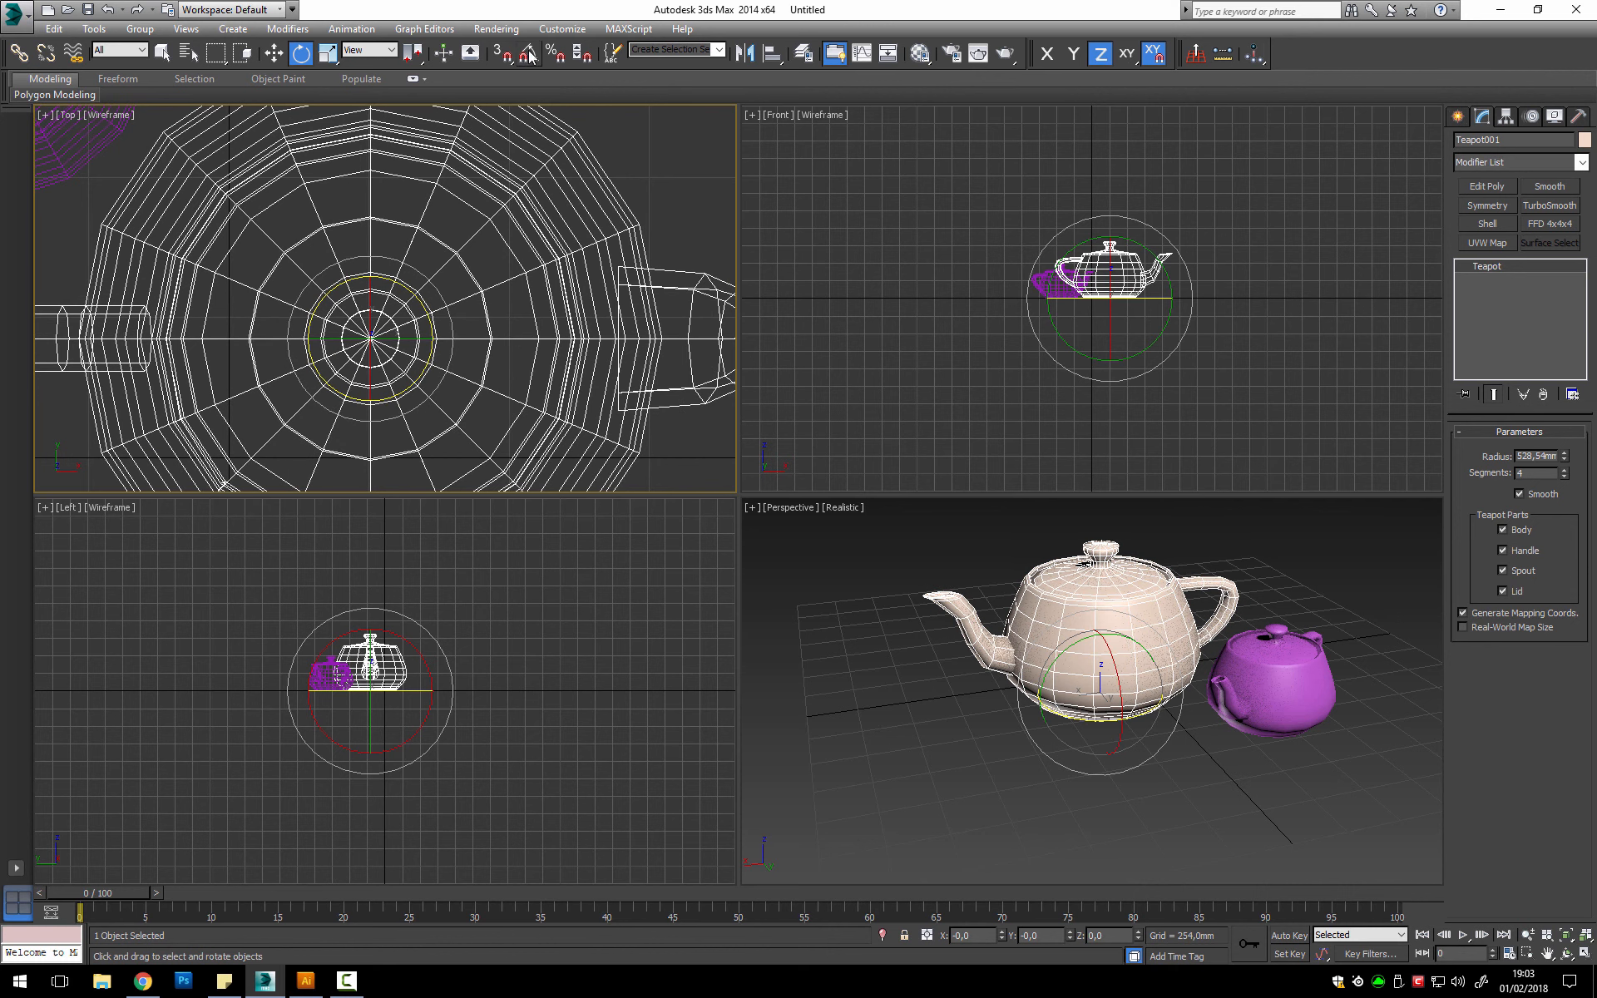
pyautogui.click(529, 55)
pyautogui.scroll(-5, 582, 250)
pyautogui.moveTo(582, 287); pyautogui.dragTo(460, 291, button='middle')
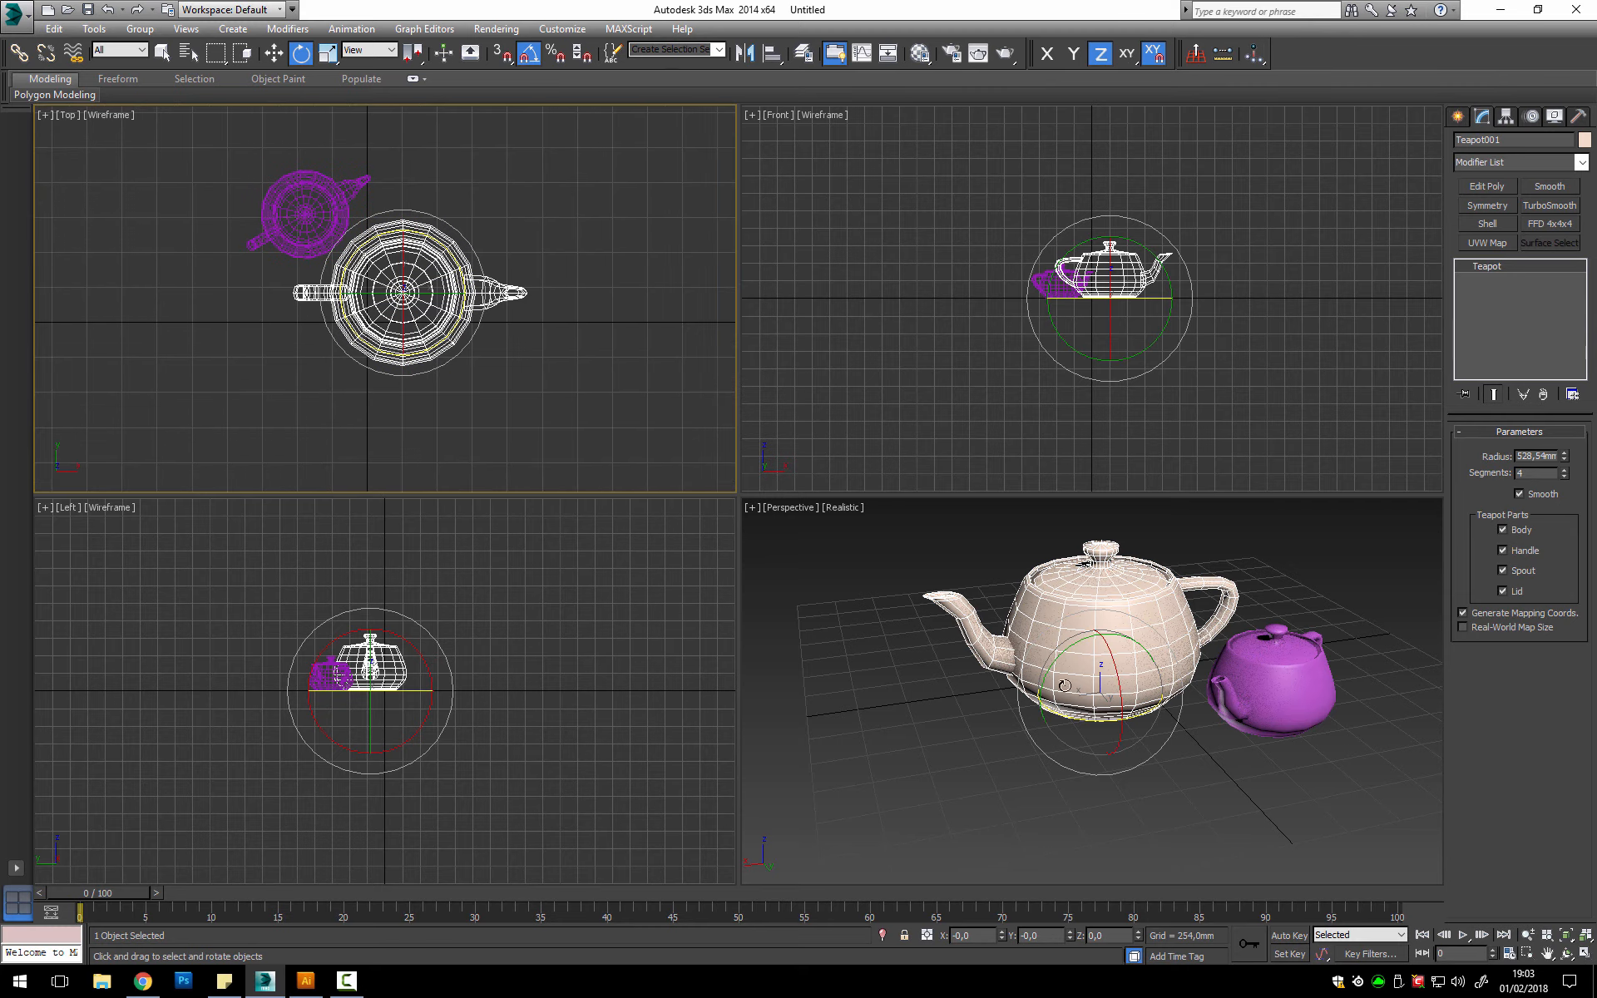
# Step: Maximize the Perspective viewport, frame both teapots up close and clear the selection
pyautogui.click(1097, 708)
pyautogui.hotkey('alt', 'w')
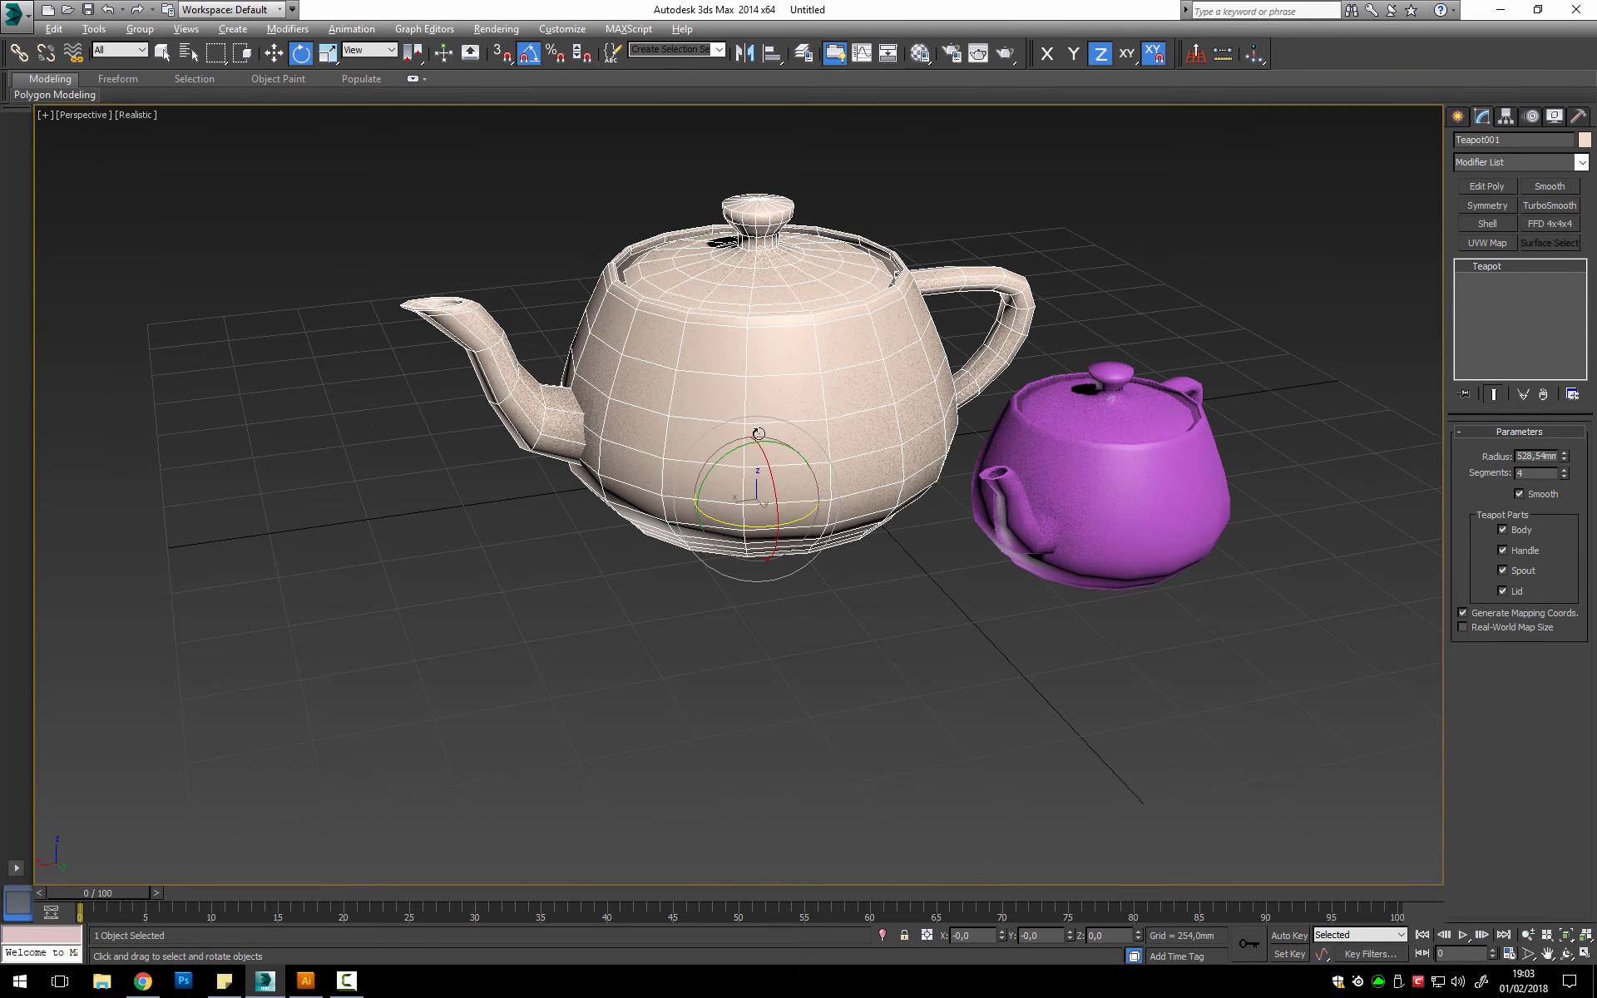
pyautogui.keyDown('alt'); pyautogui.moveTo(759, 433); pyautogui.dragTo(660, 453, button='middle'); pyautogui.keyUp('alt')
pyautogui.scroll(-4, 689, 469)
pyautogui.scroll(4, 689, 469)
pyautogui.scroll(-2, 689, 469)
pyautogui.scroll(6, 660, 453)
pyautogui.scroll(-10, 677, 435)
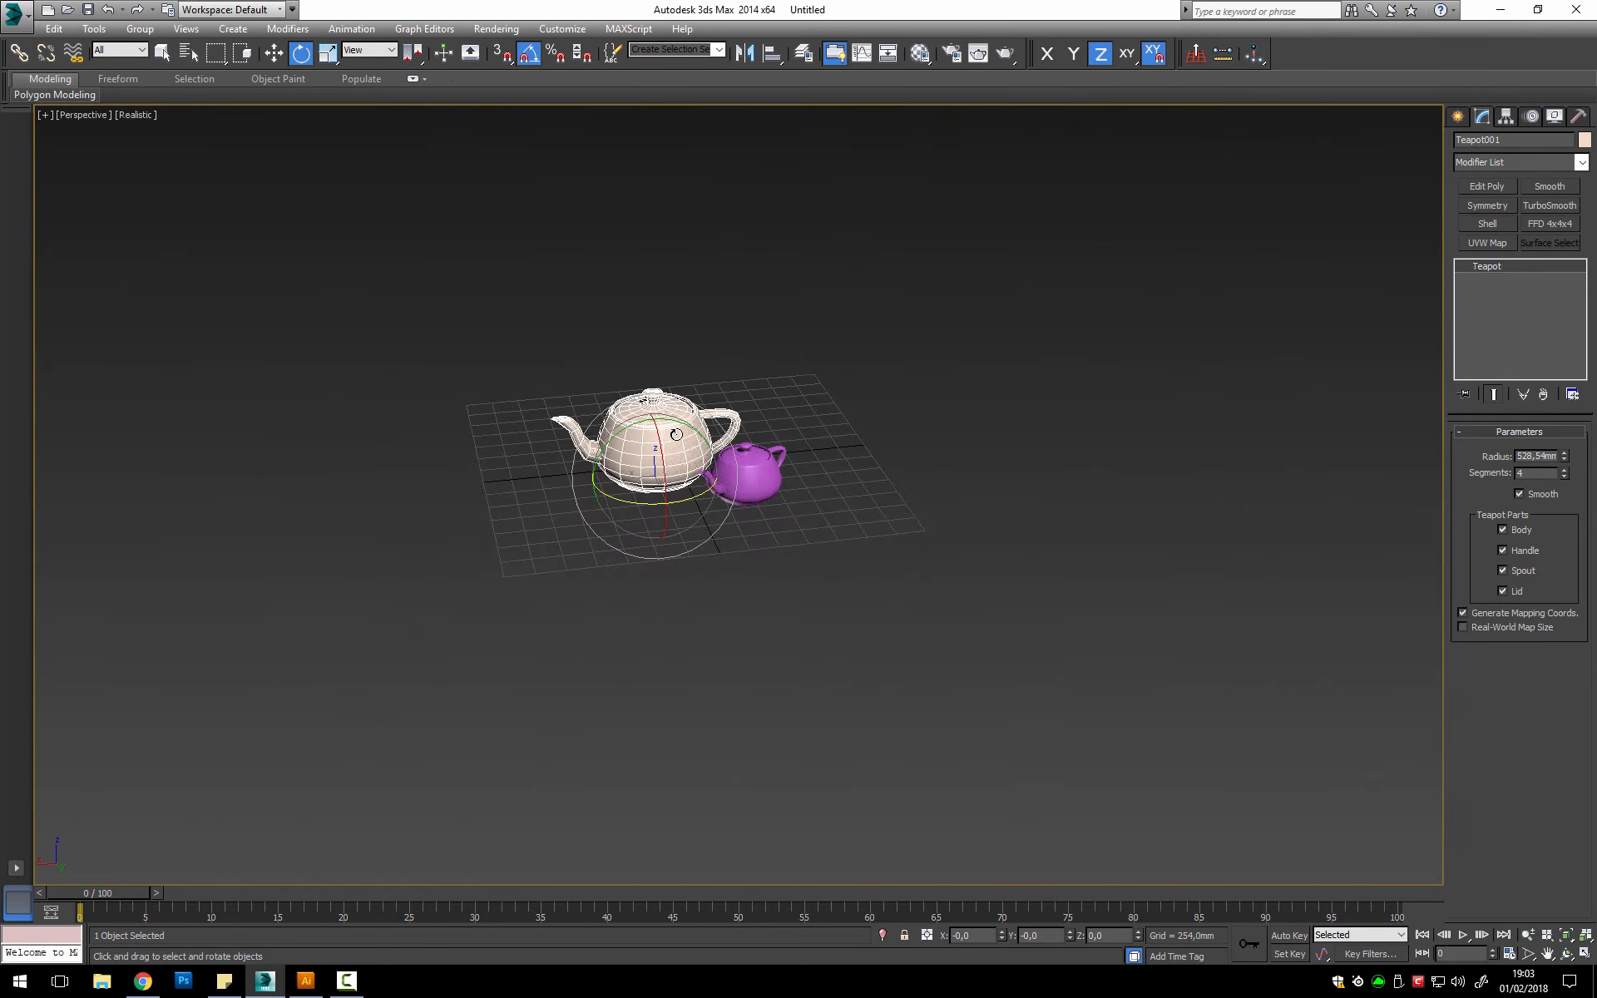
pyautogui.scroll(7, 676, 433)
pyautogui.moveTo(679, 453); pyautogui.dragTo(1000, 426, button='middle')
pyautogui.click(1041, 334)
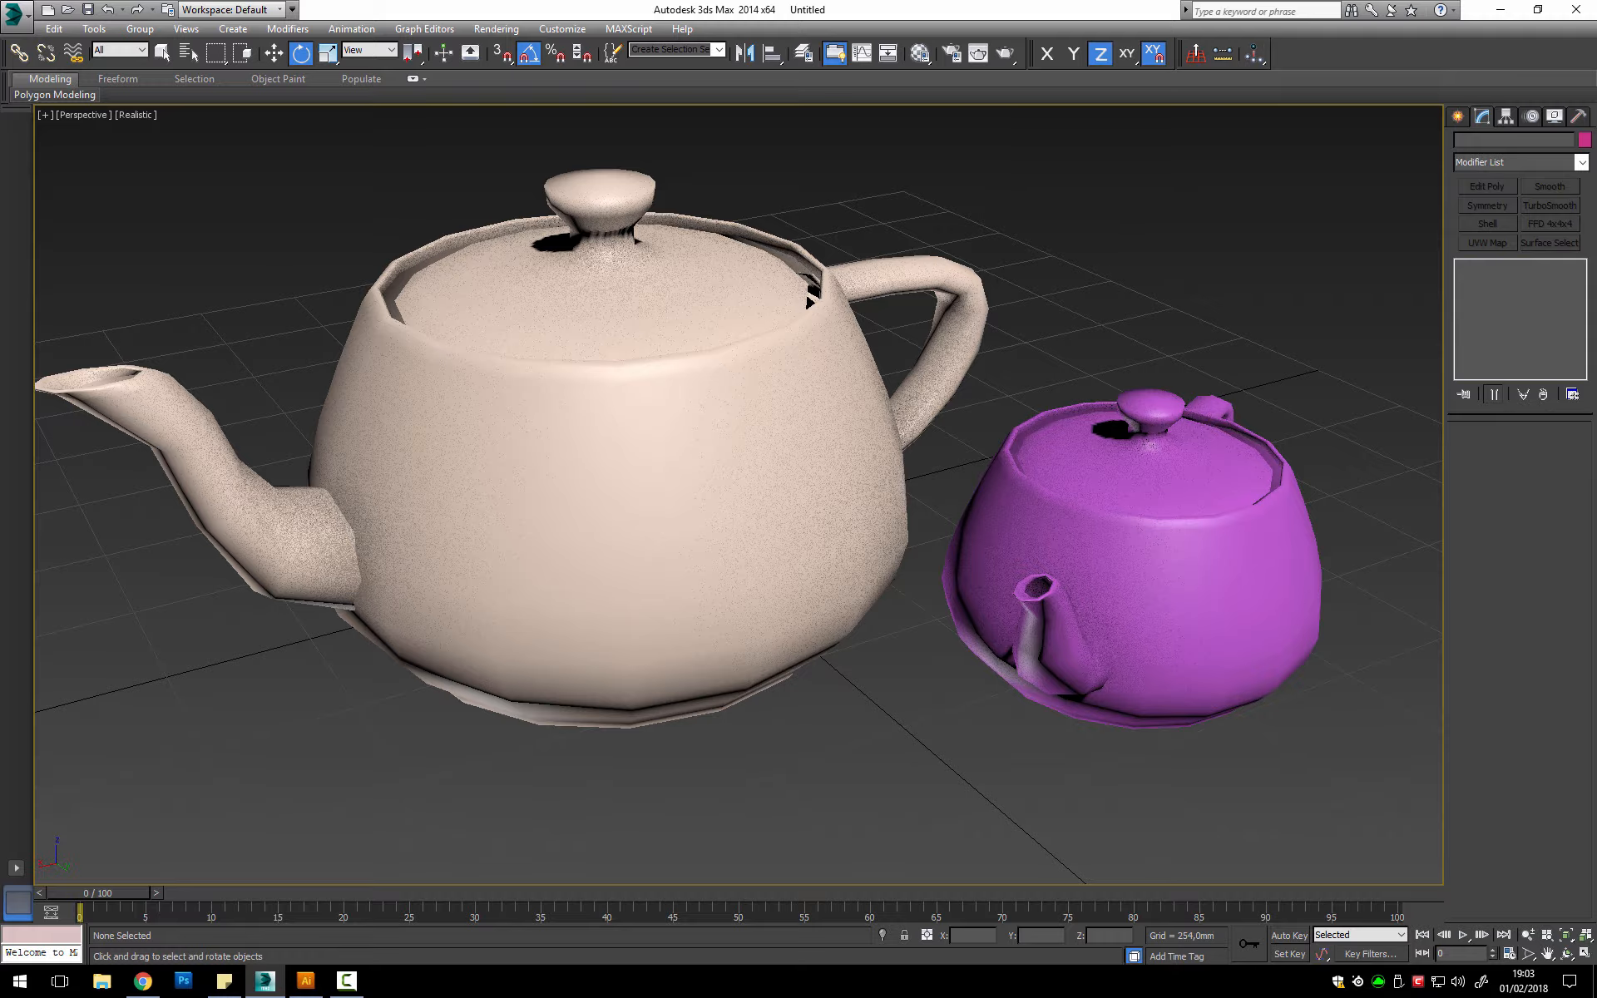